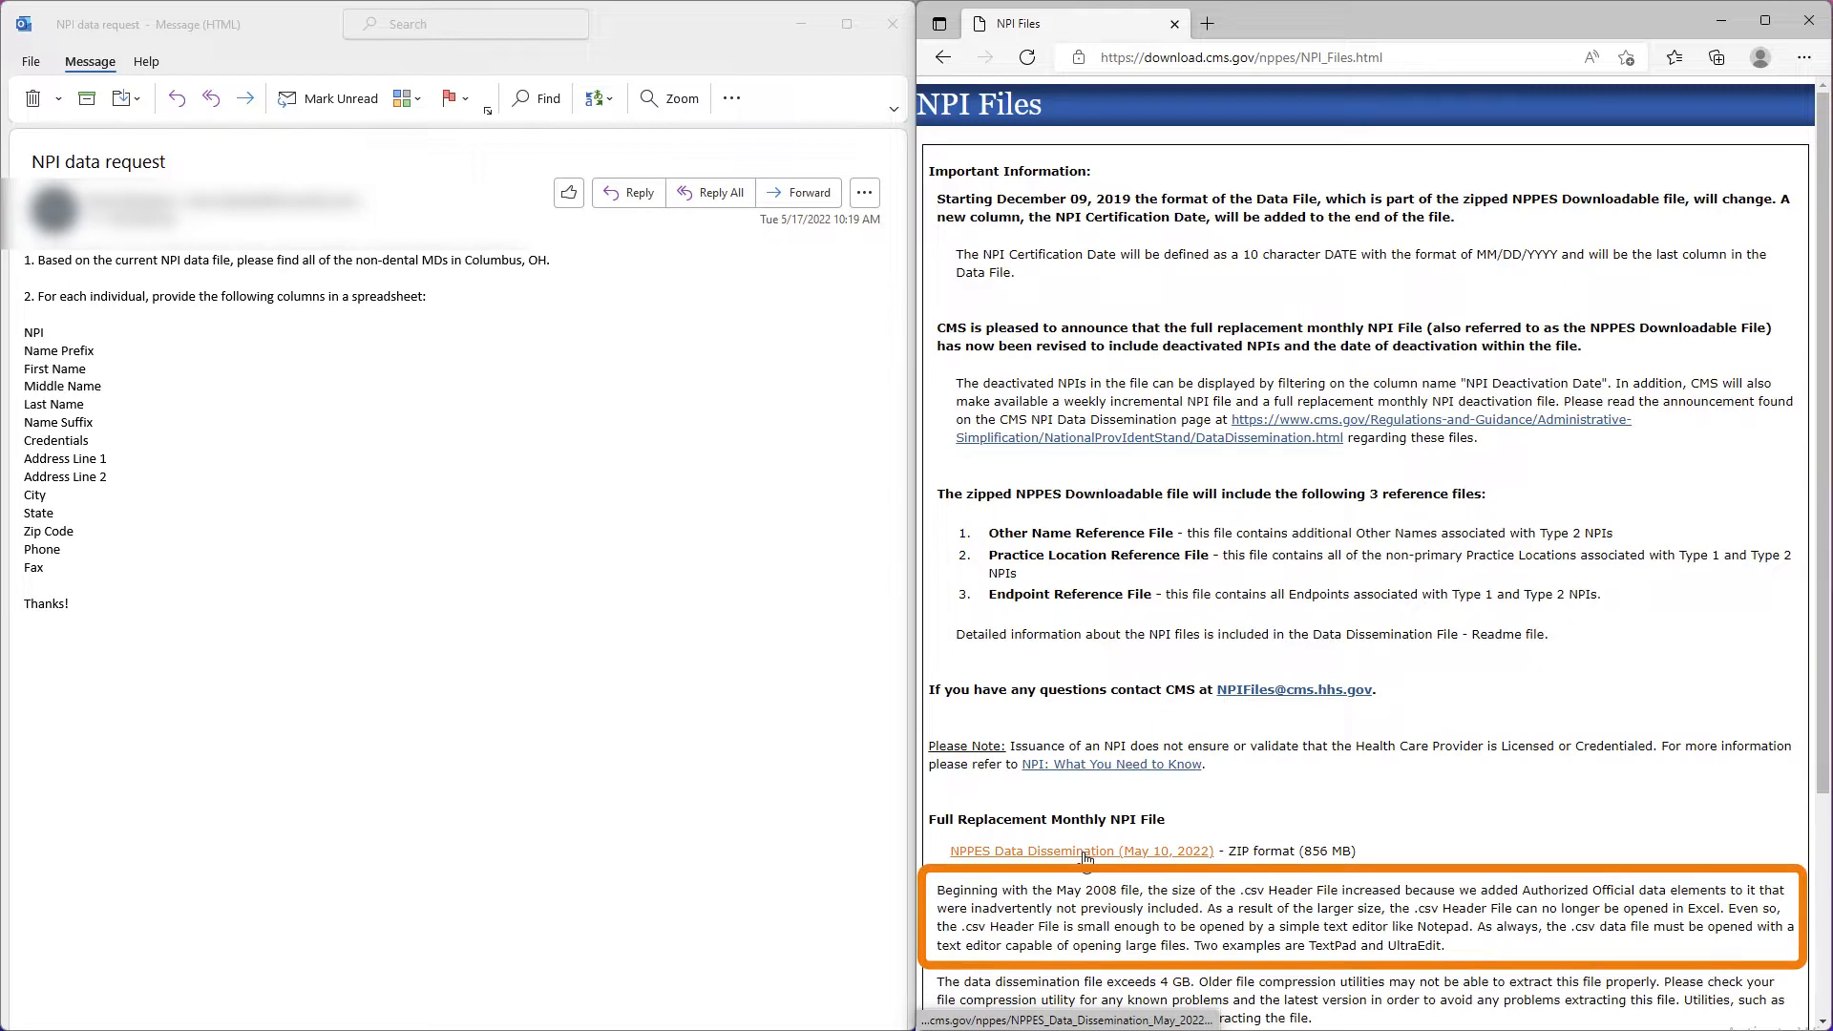
# - Download the full replacement NPPES Data Dissemination (May 10, 2022) file and open the downloaded zip
pyautogui.click(1085, 852)
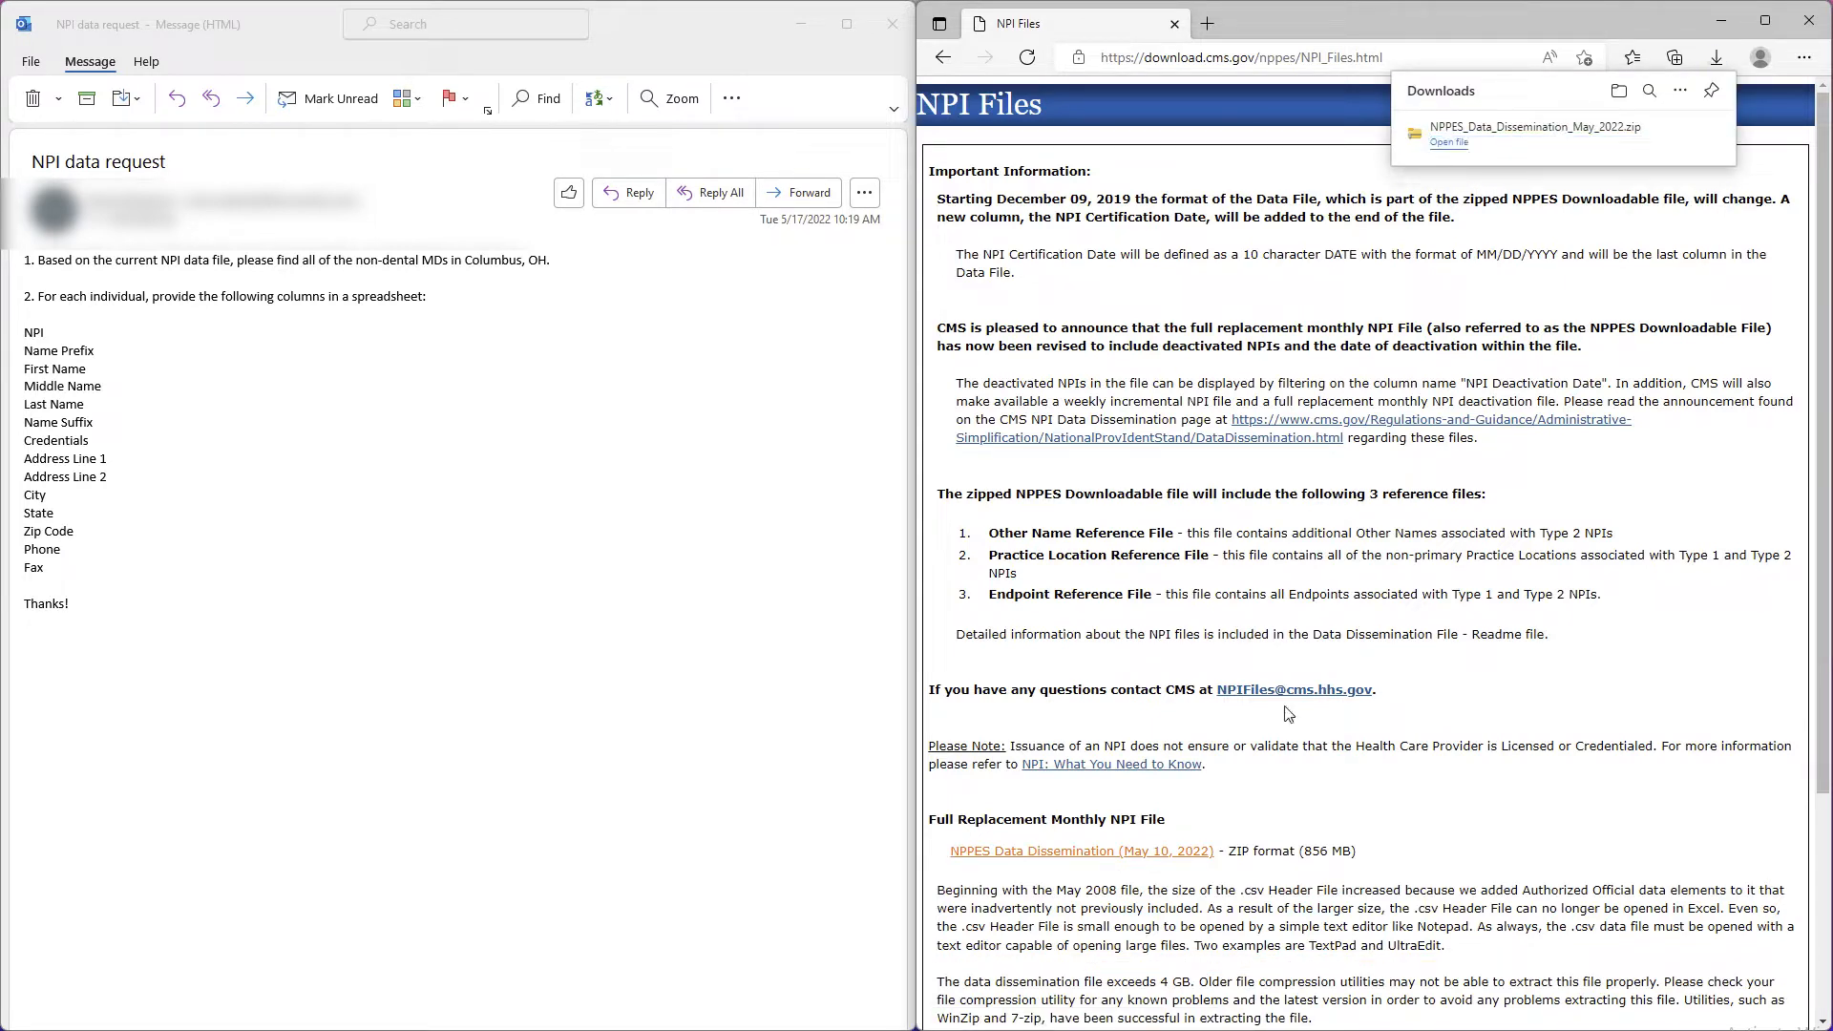
pyautogui.click(1524, 151)
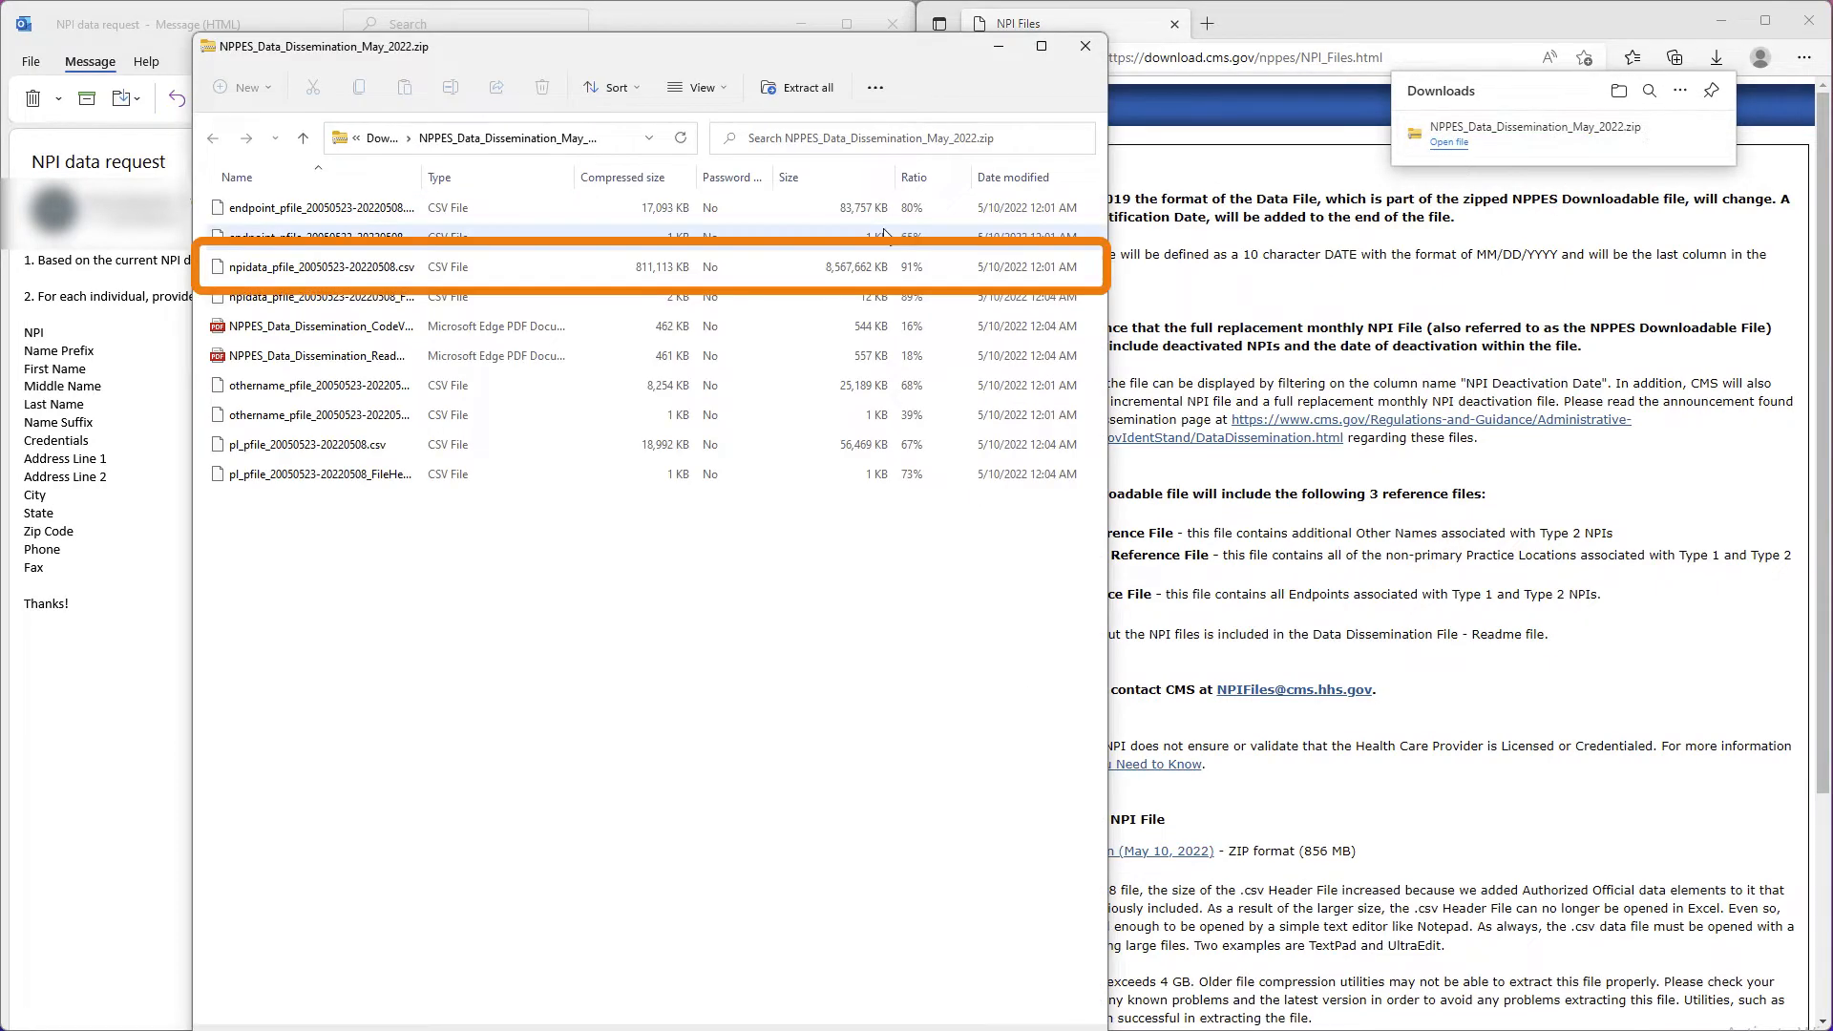
# - Copy npidata_pfile_20050523-20220508.csv out of the zip archive into the Downloads folder
pyautogui.click(693, 271)
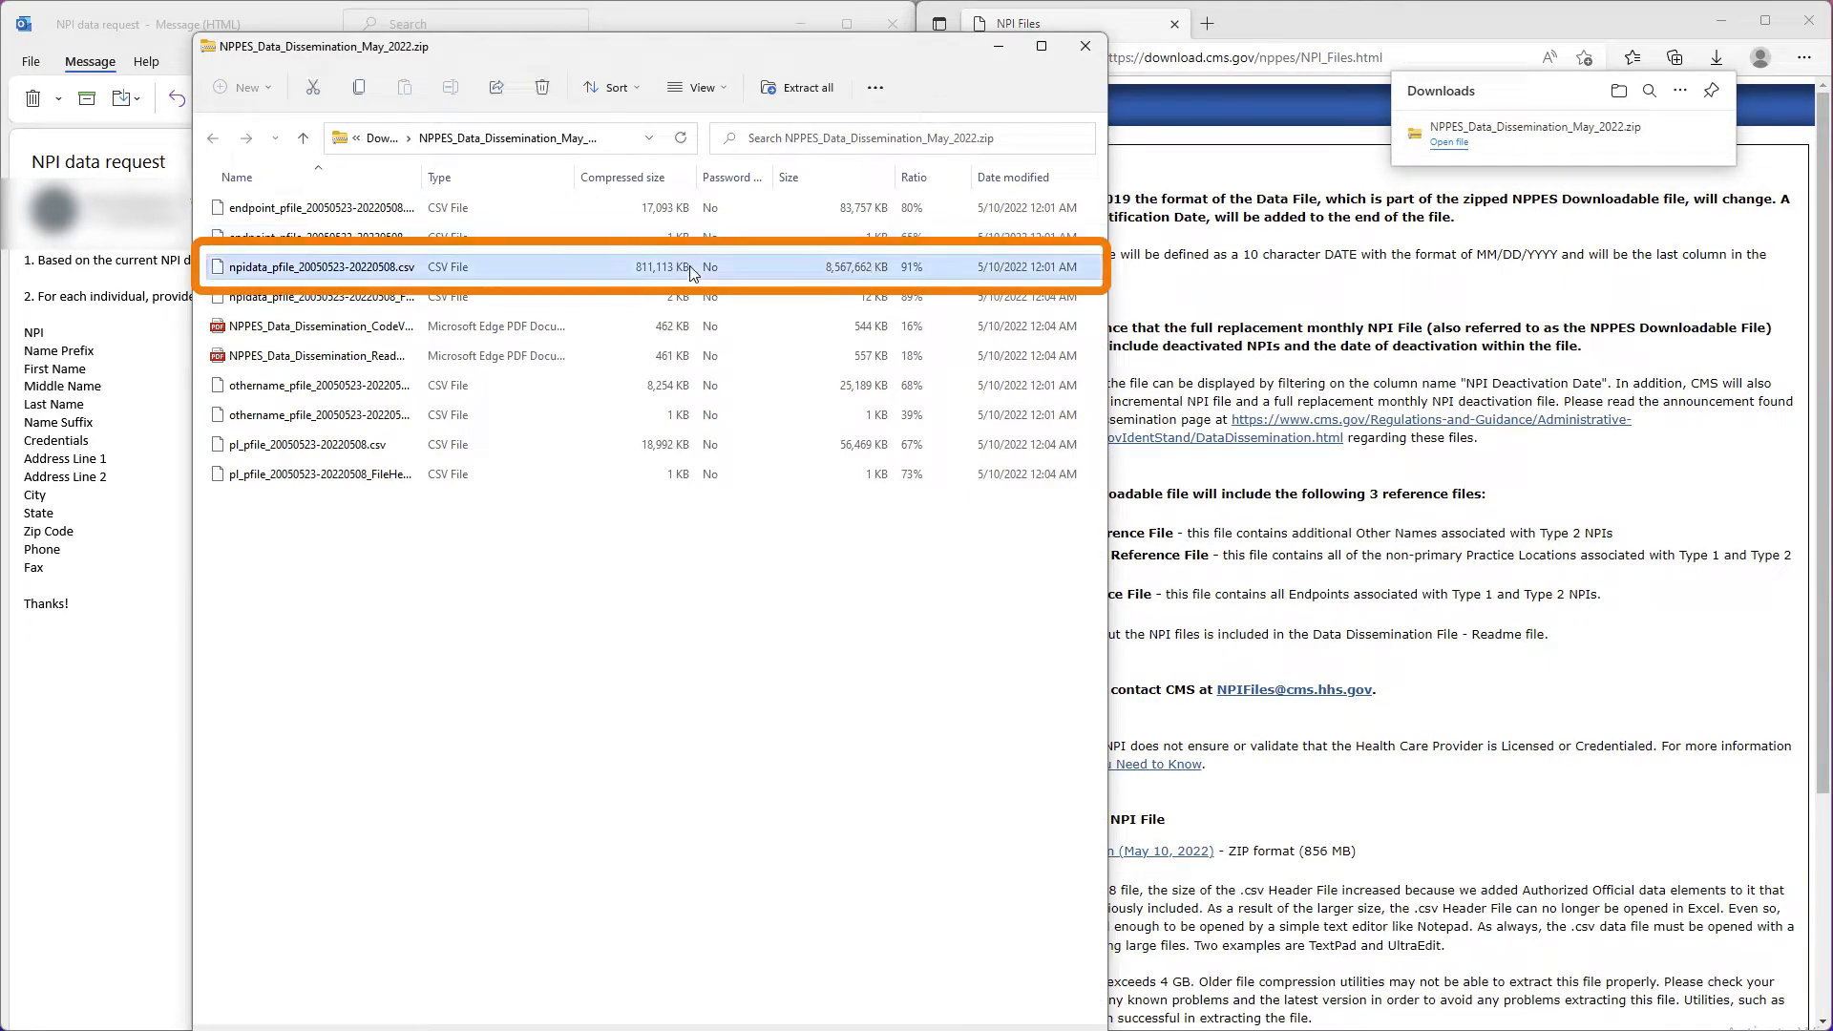
pyautogui.rightClick(368, 269)
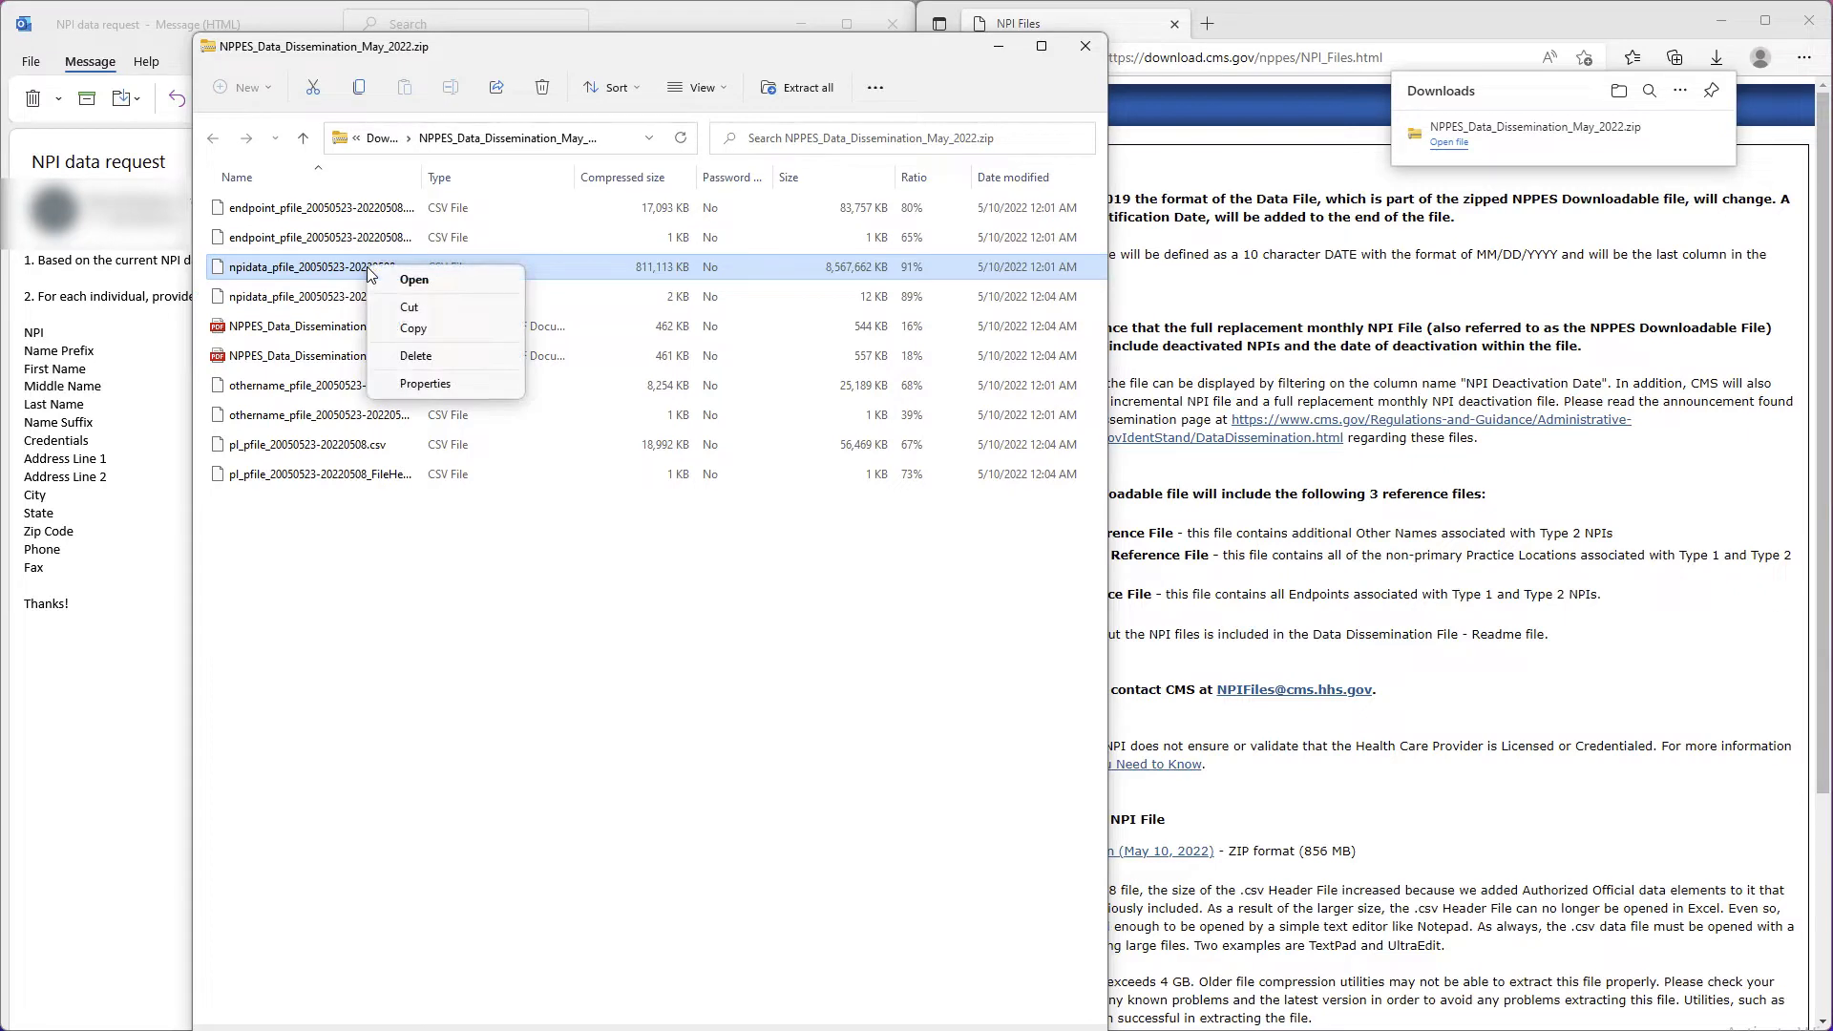
pyautogui.click(433, 329)
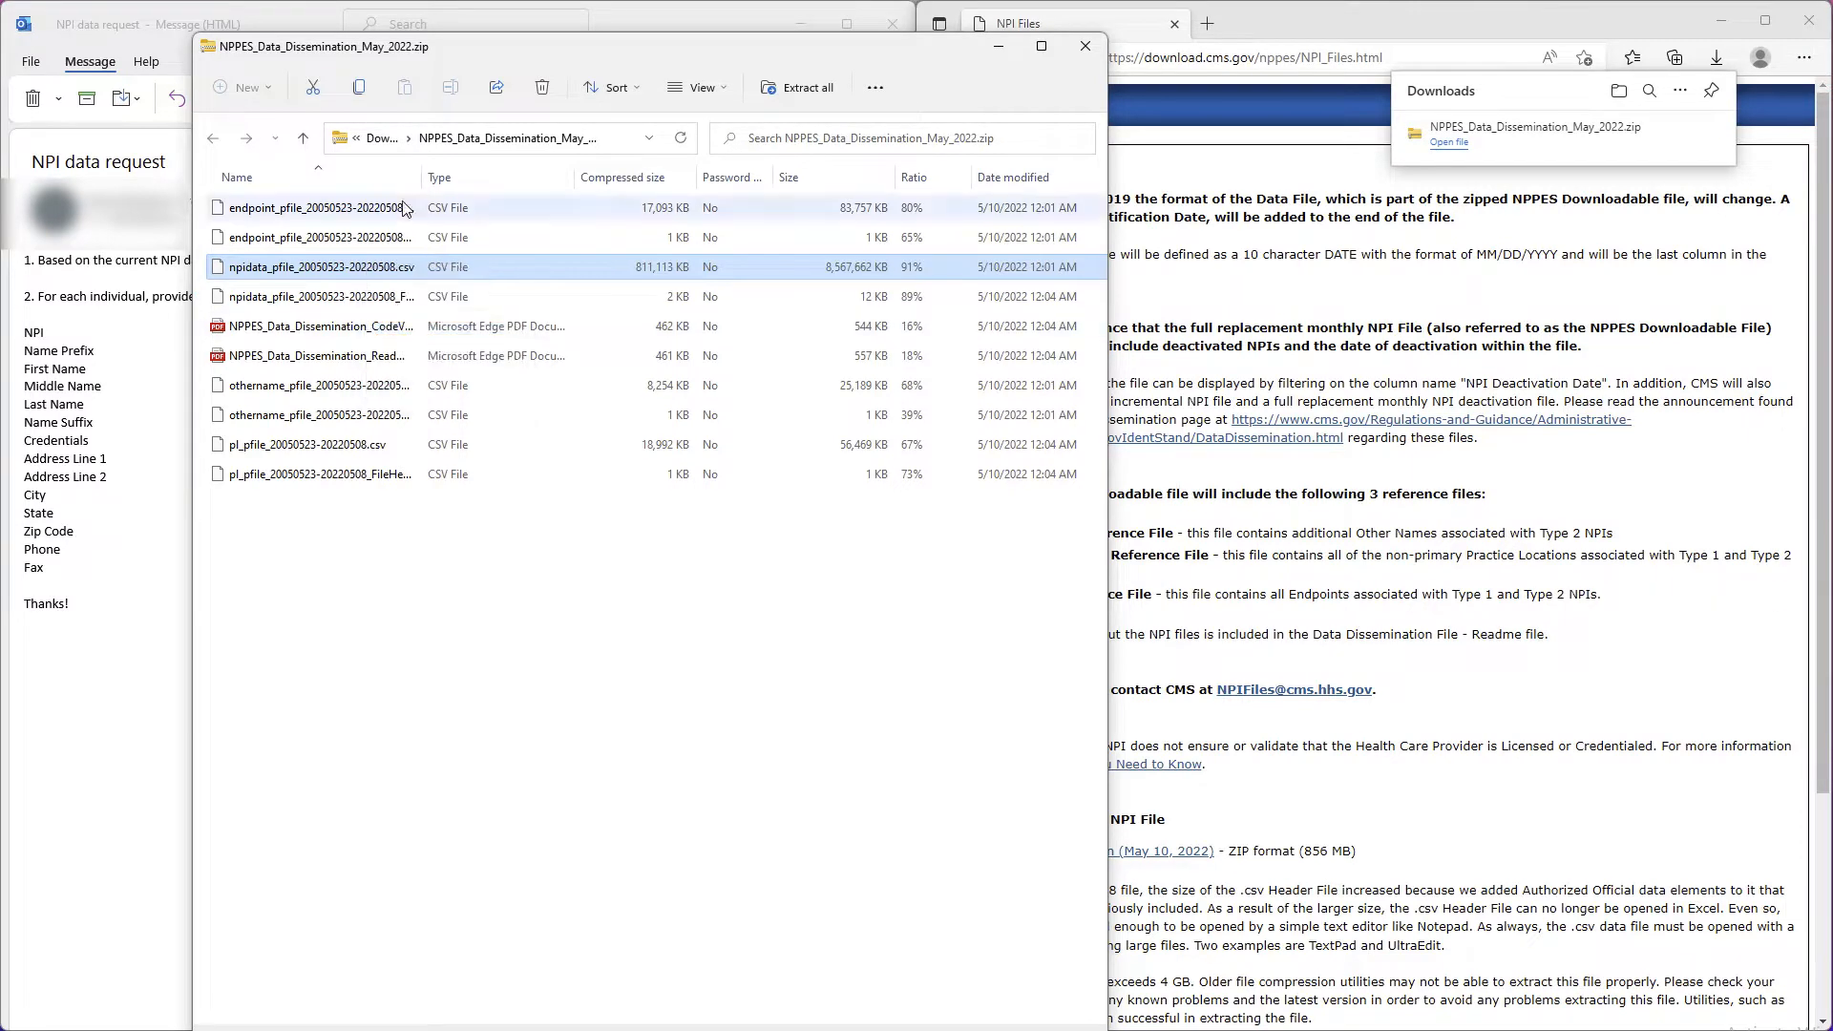
pyautogui.click(382, 138)
pyautogui.rightClick(382, 286)
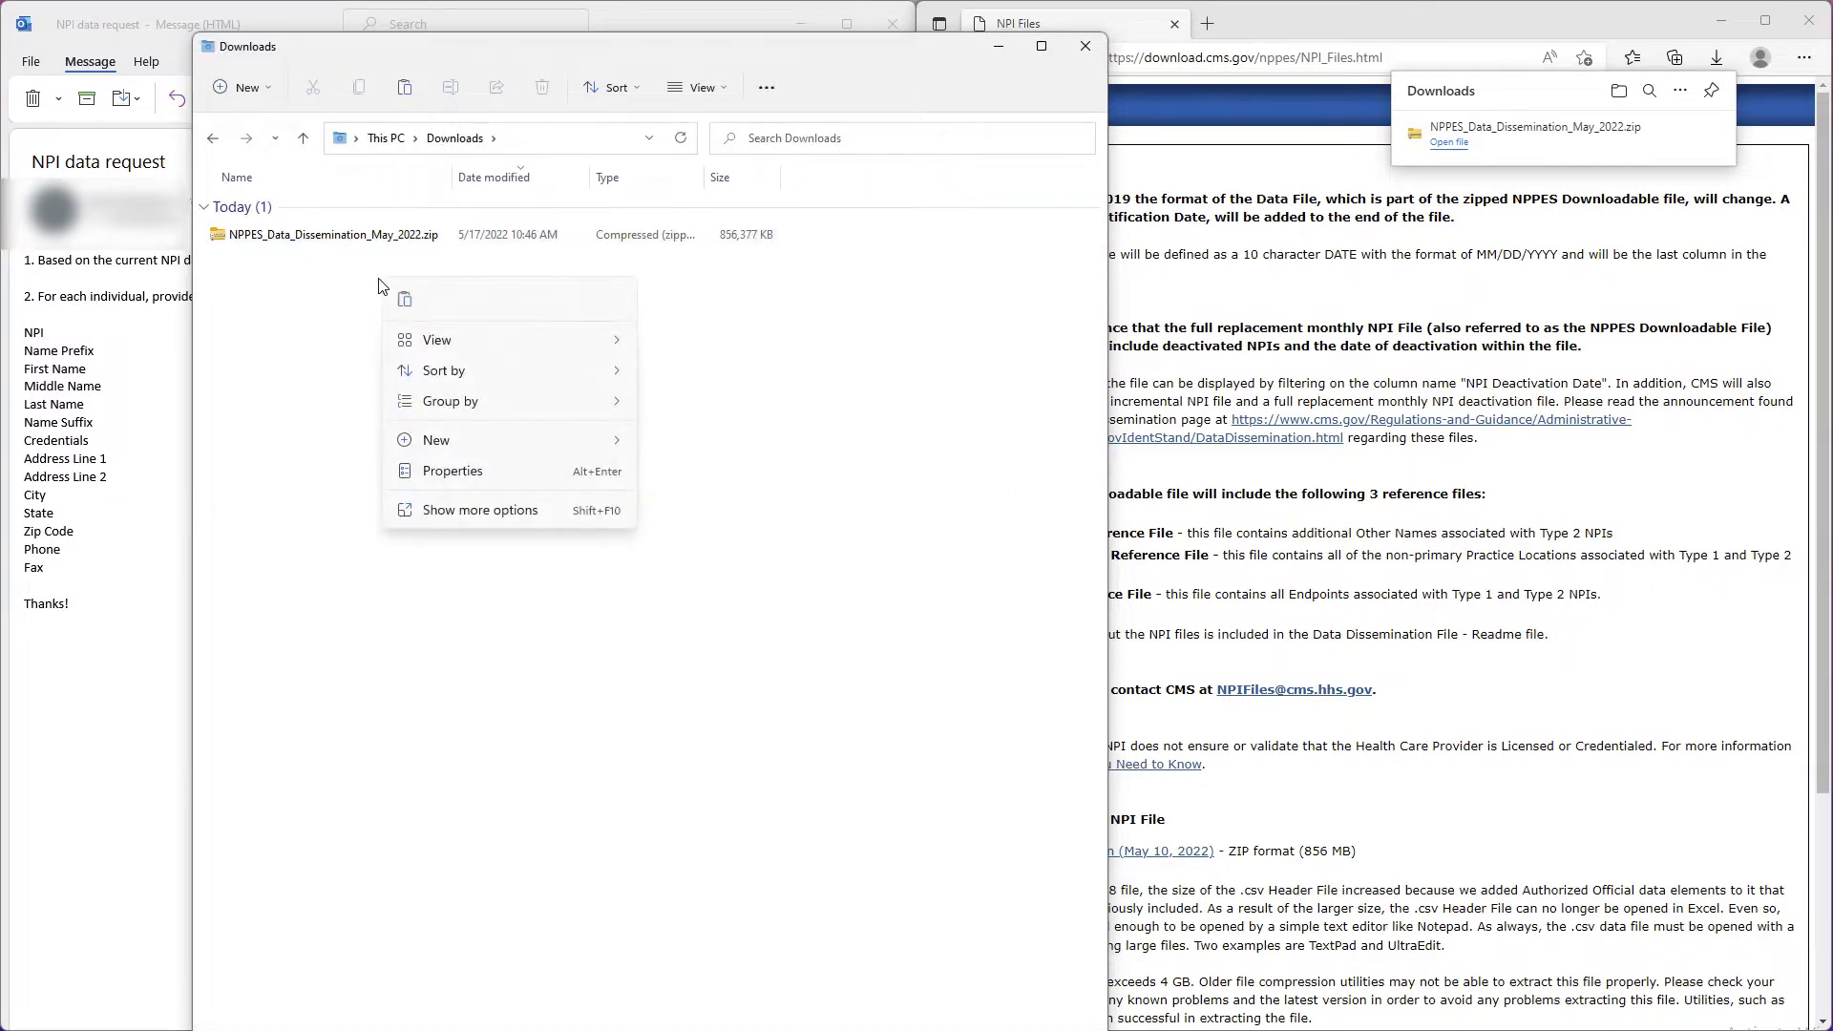
pyautogui.click(404, 300)
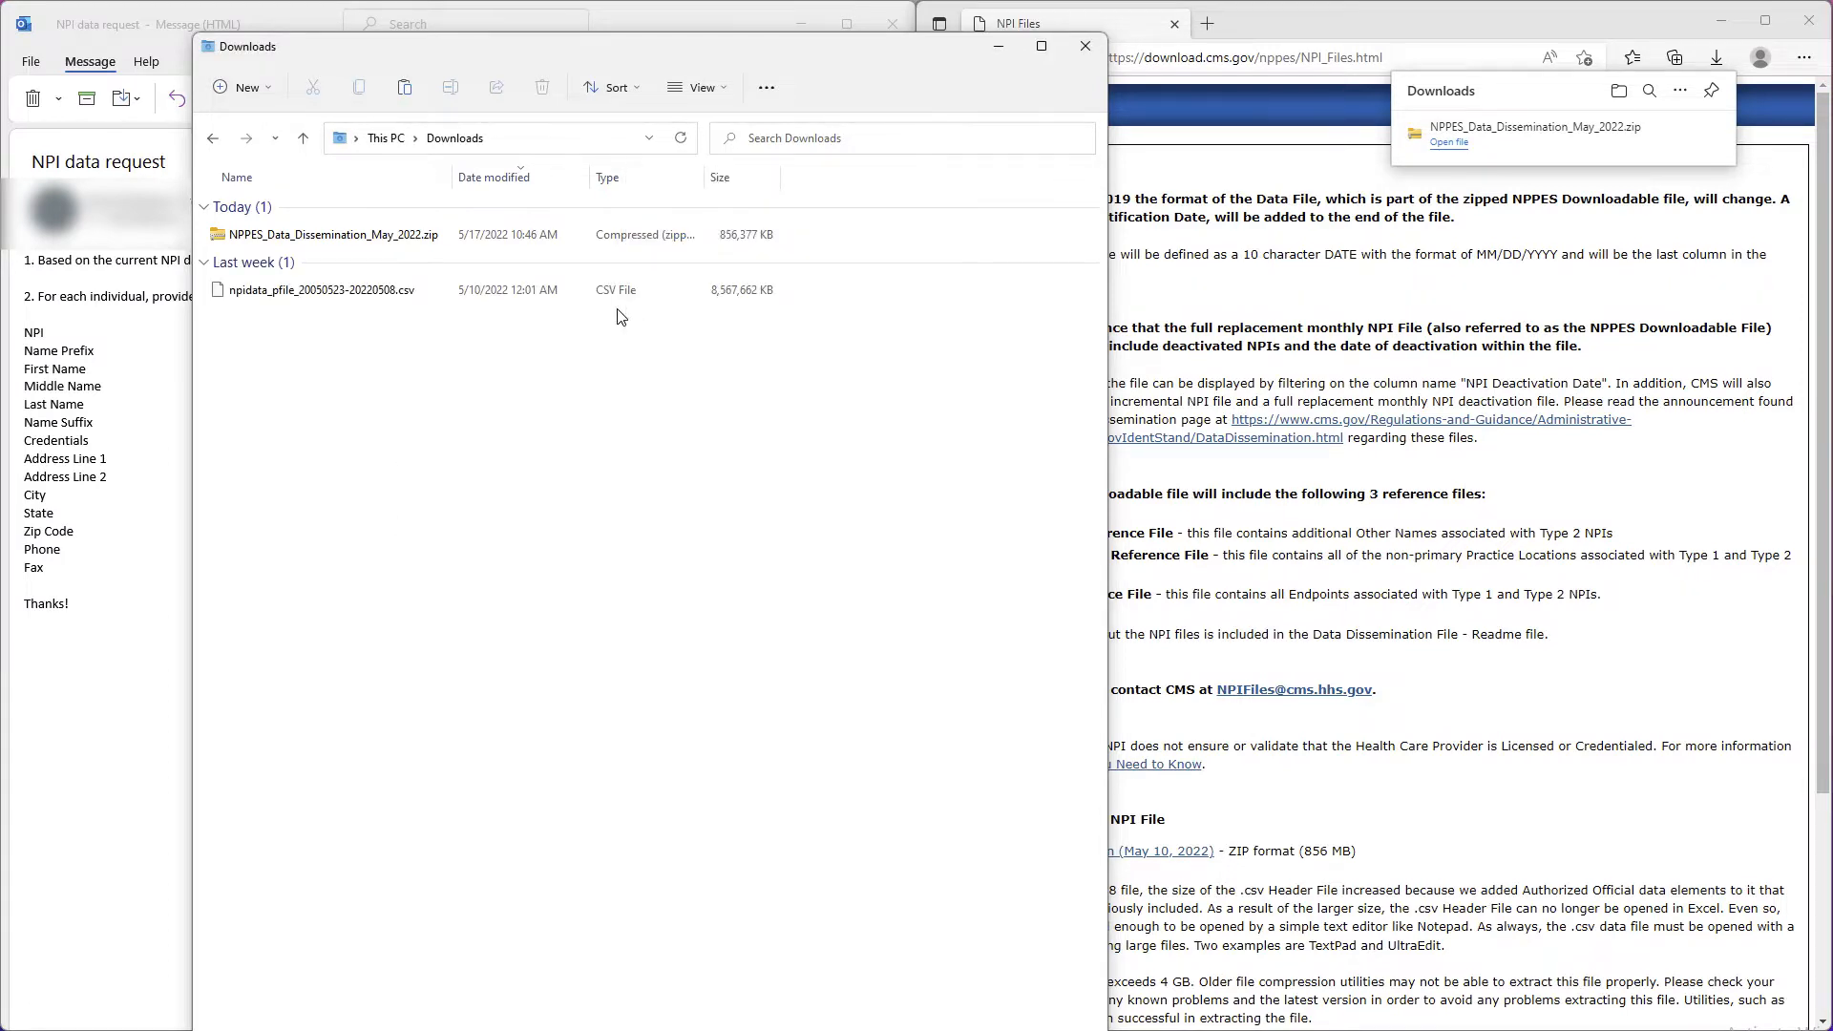
# - Open the extracted npidata_pfile_20050523-20220508.csv in MIObdt-64 and end the CSV record scan early
pyautogui.rightClick(400, 302)
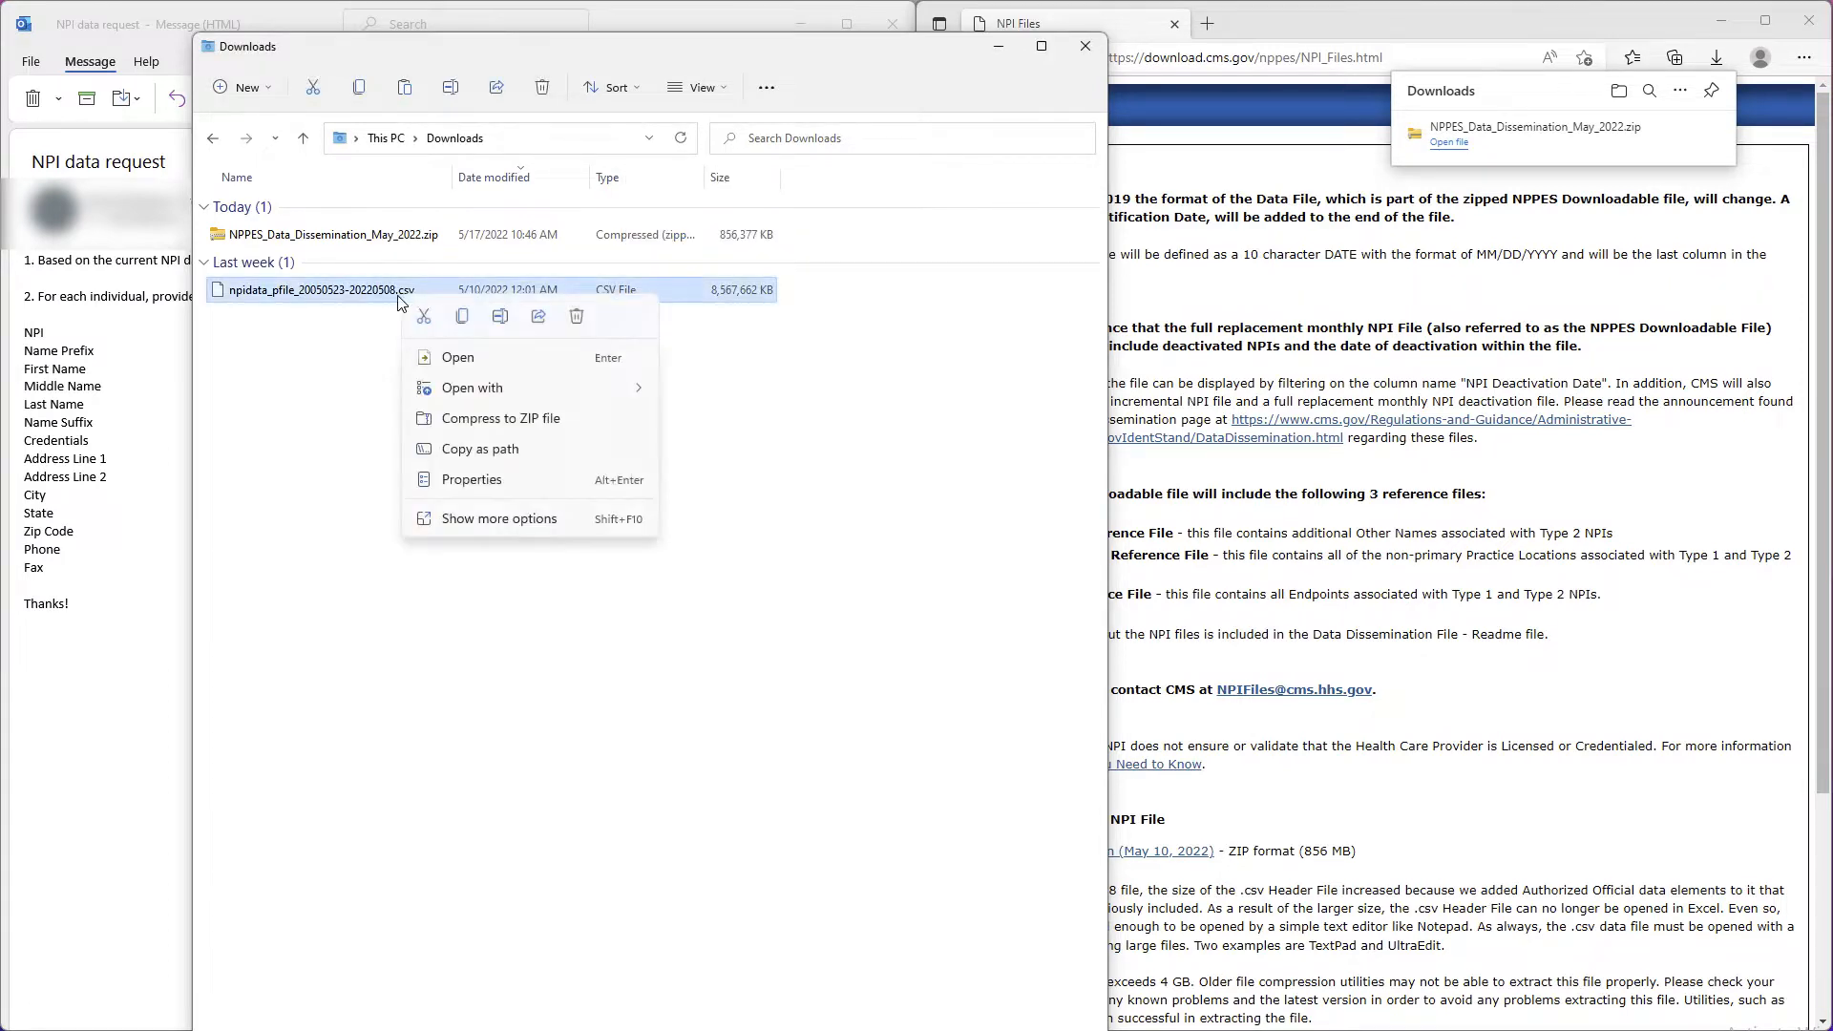
pyautogui.click(516, 519)
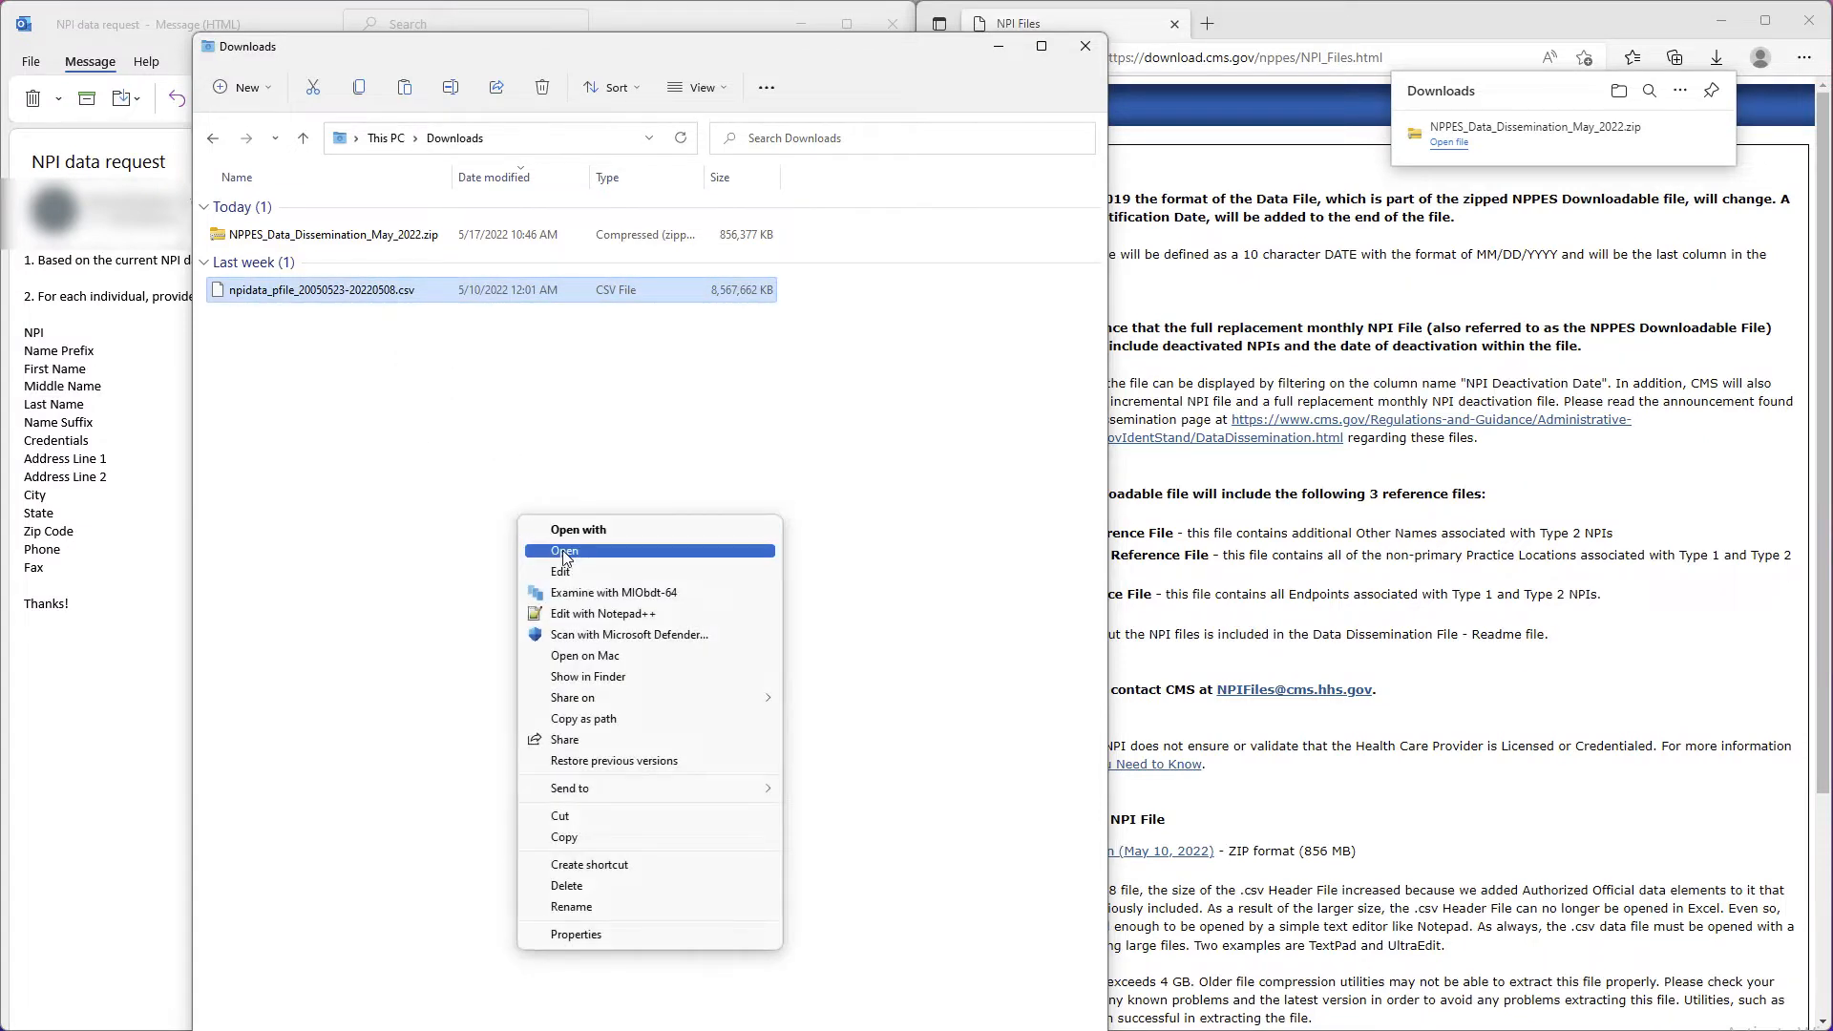
pyautogui.click(616, 592)
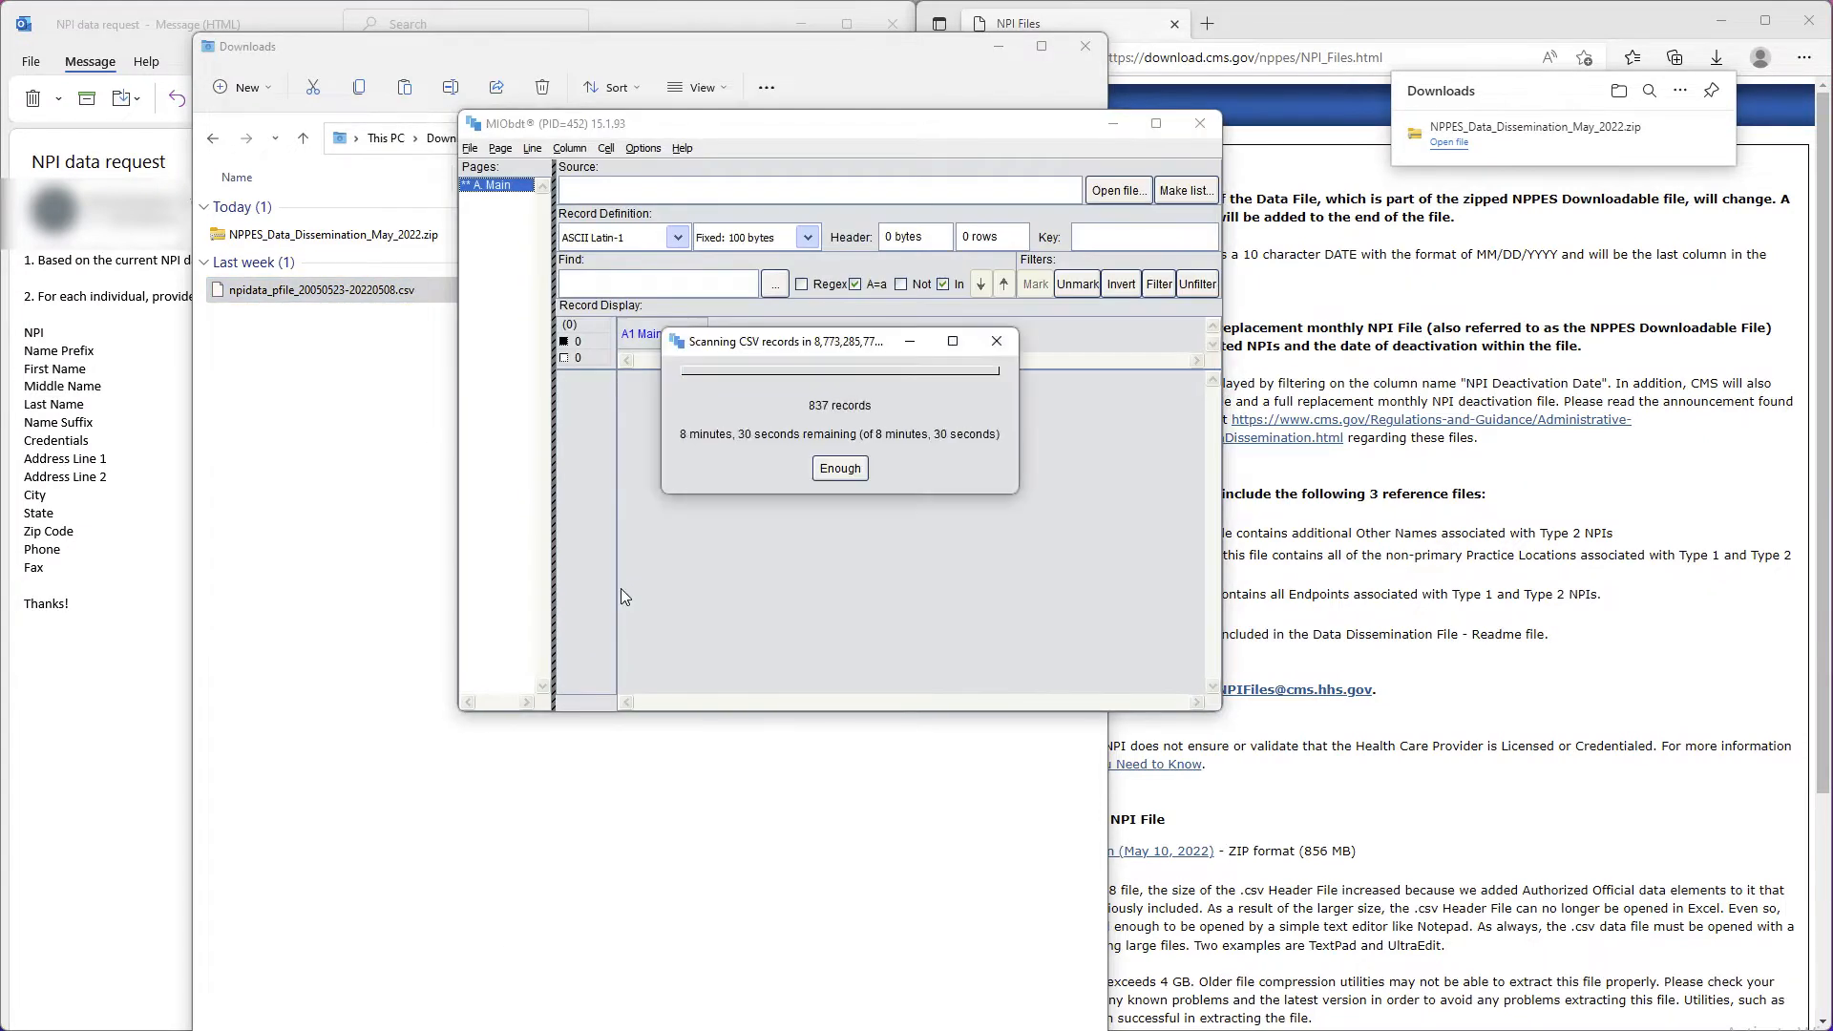
pyautogui.click(840, 468)
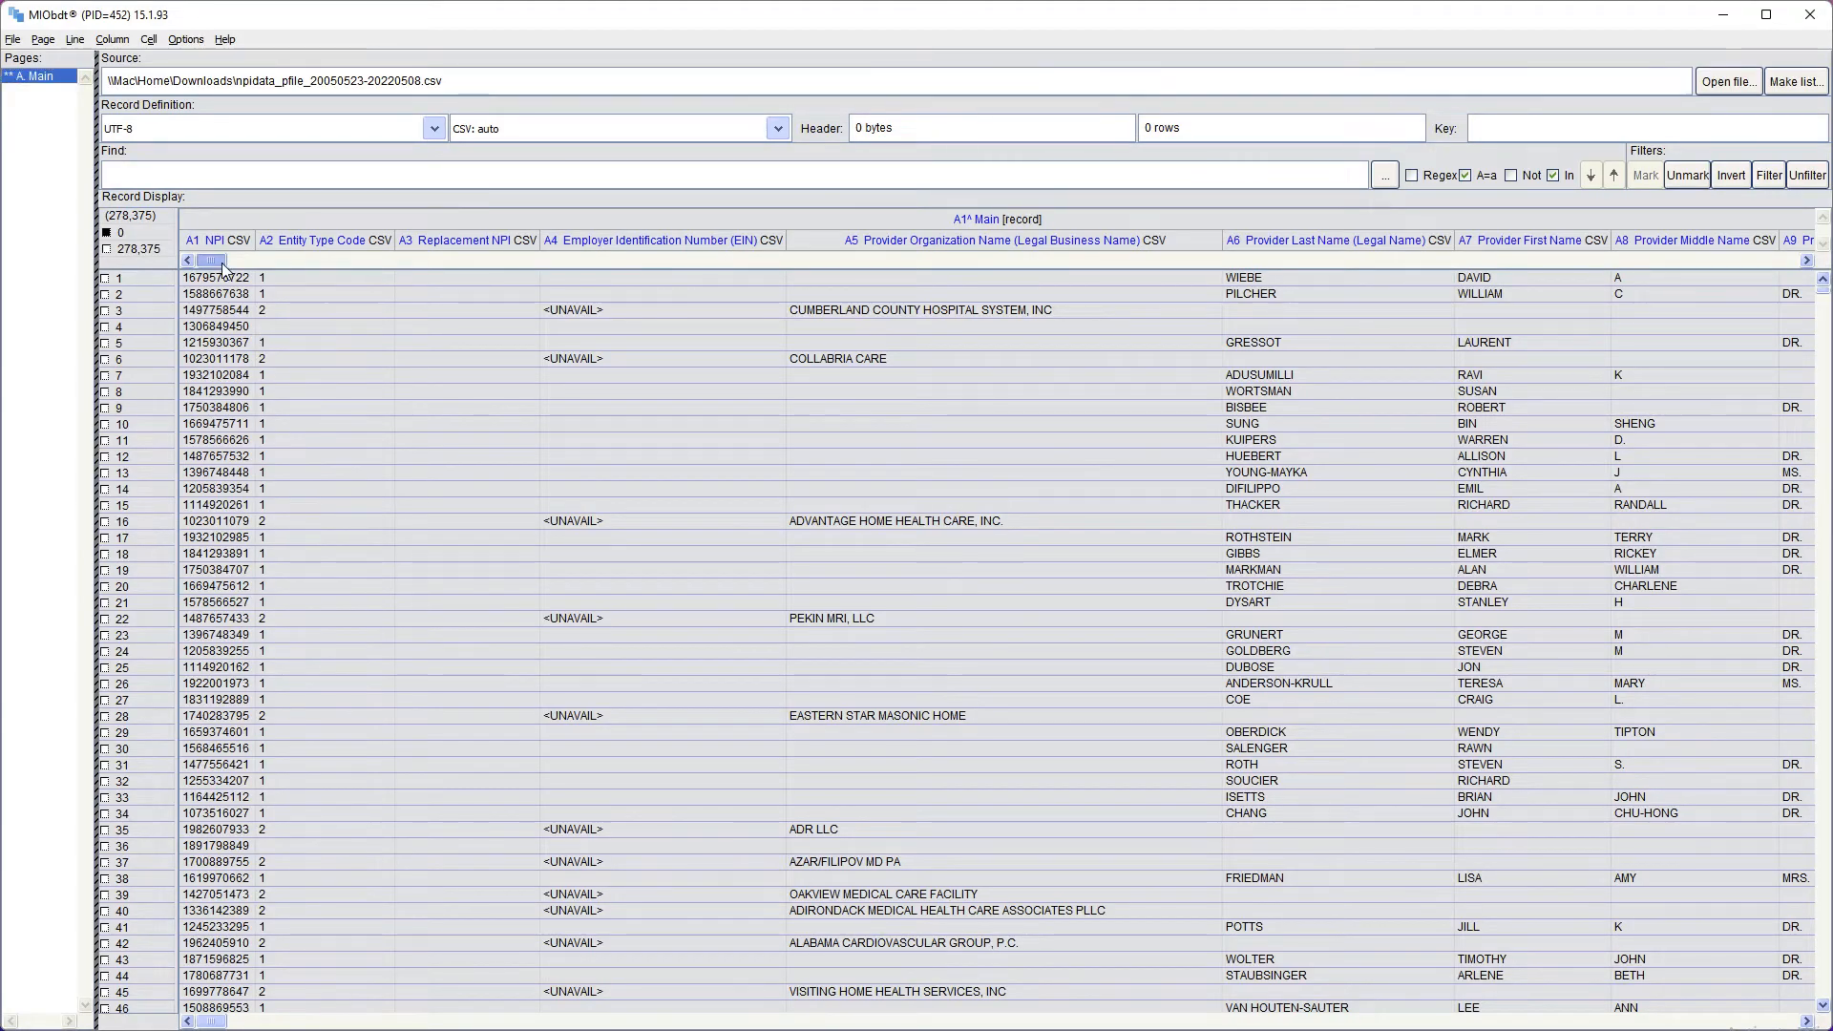
# - Look across the file's columns through to the last one and review the list of column names
pyautogui.moveTo(212, 260); pyautogui.dragTo(1072, 259)
pyautogui.moveTo(1146, 331); pyautogui.dragTo(1801, 323)
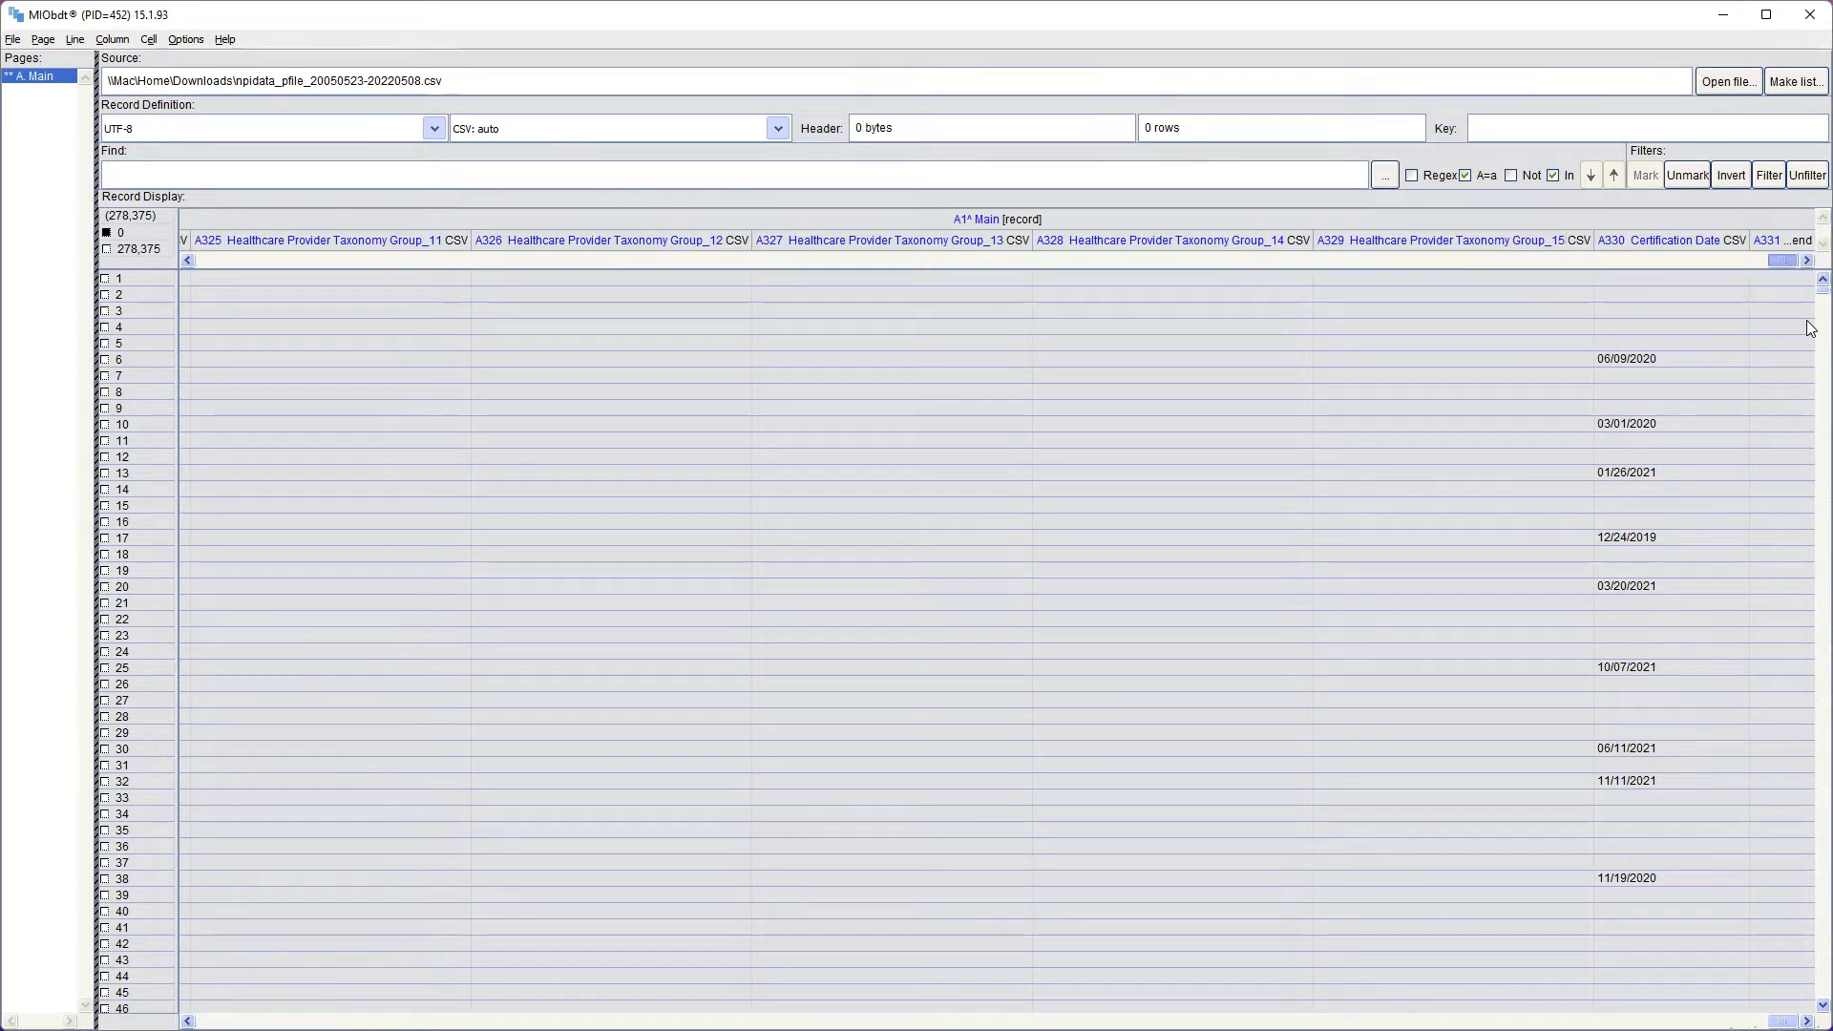
pyautogui.moveTo(1781, 260); pyautogui.dragTo(138, 286)
pyautogui.hotkey('ctrl', 'g')
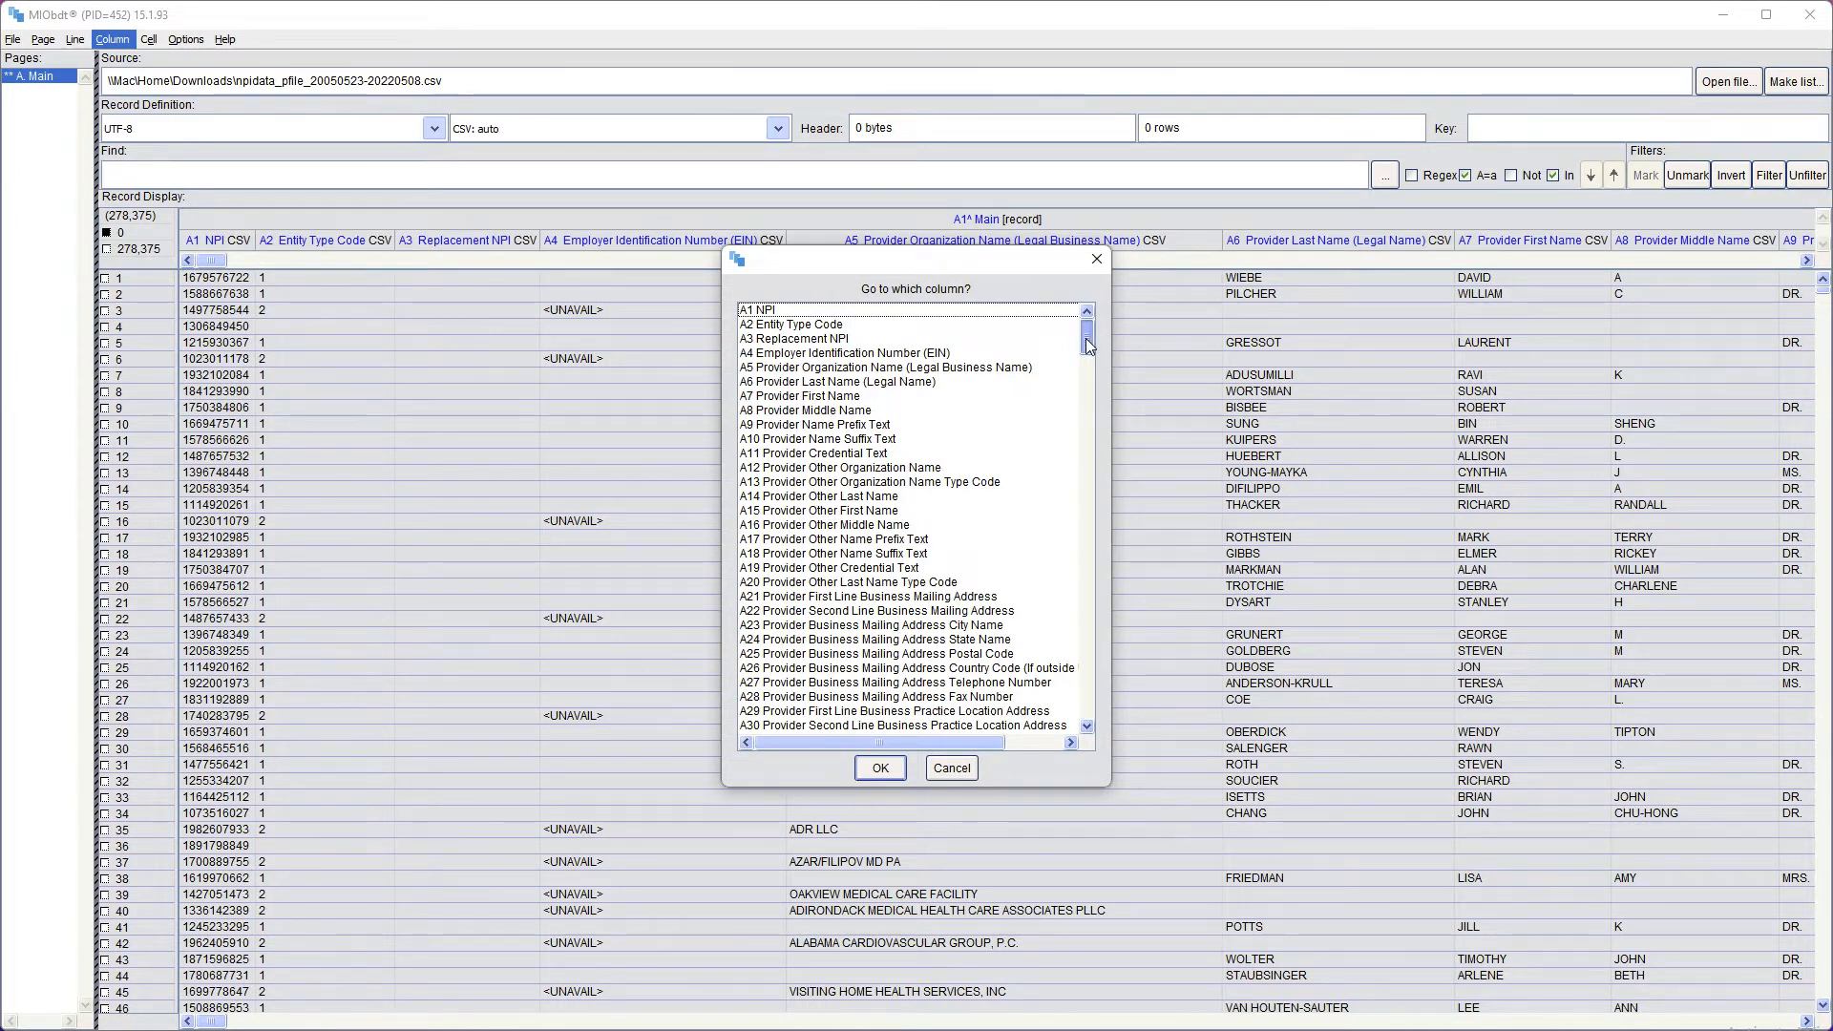
pyautogui.moveTo(1085, 338); pyautogui.dragTo(1086, 349)
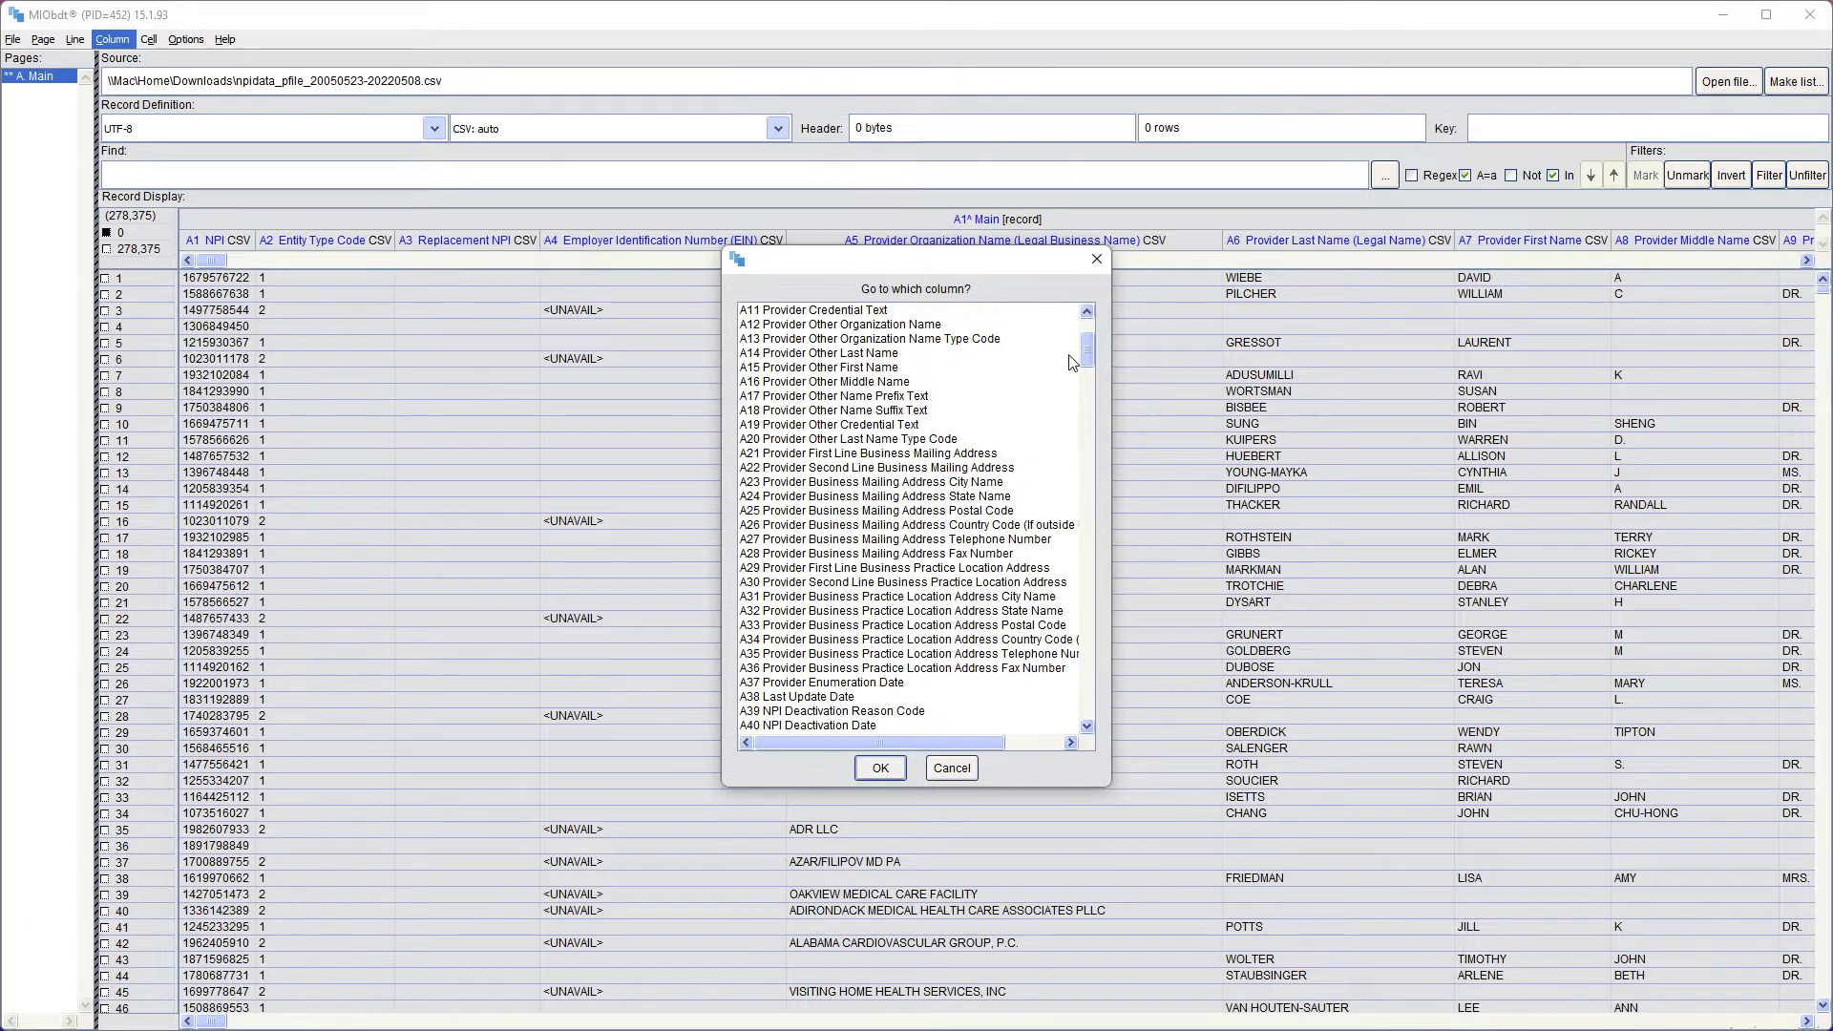
pyautogui.moveTo(1087, 342); pyautogui.dragTo(1086, 325)
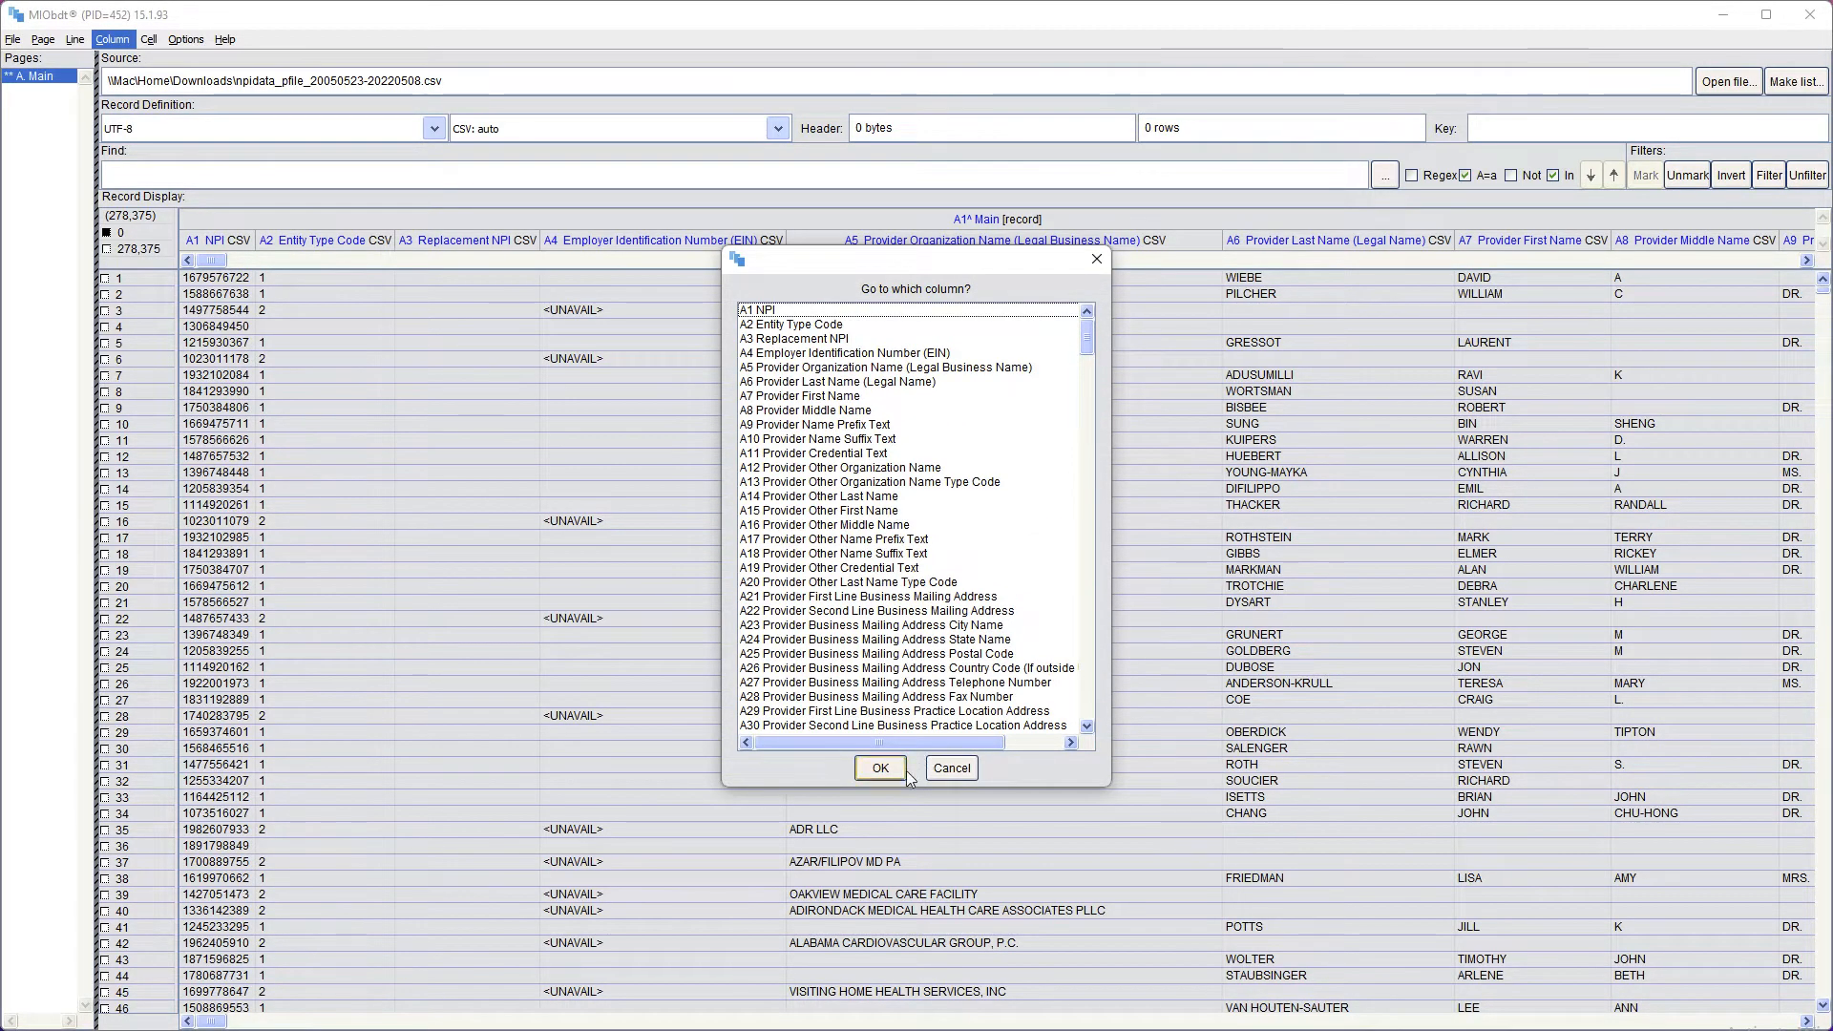
pyautogui.click(952, 768)
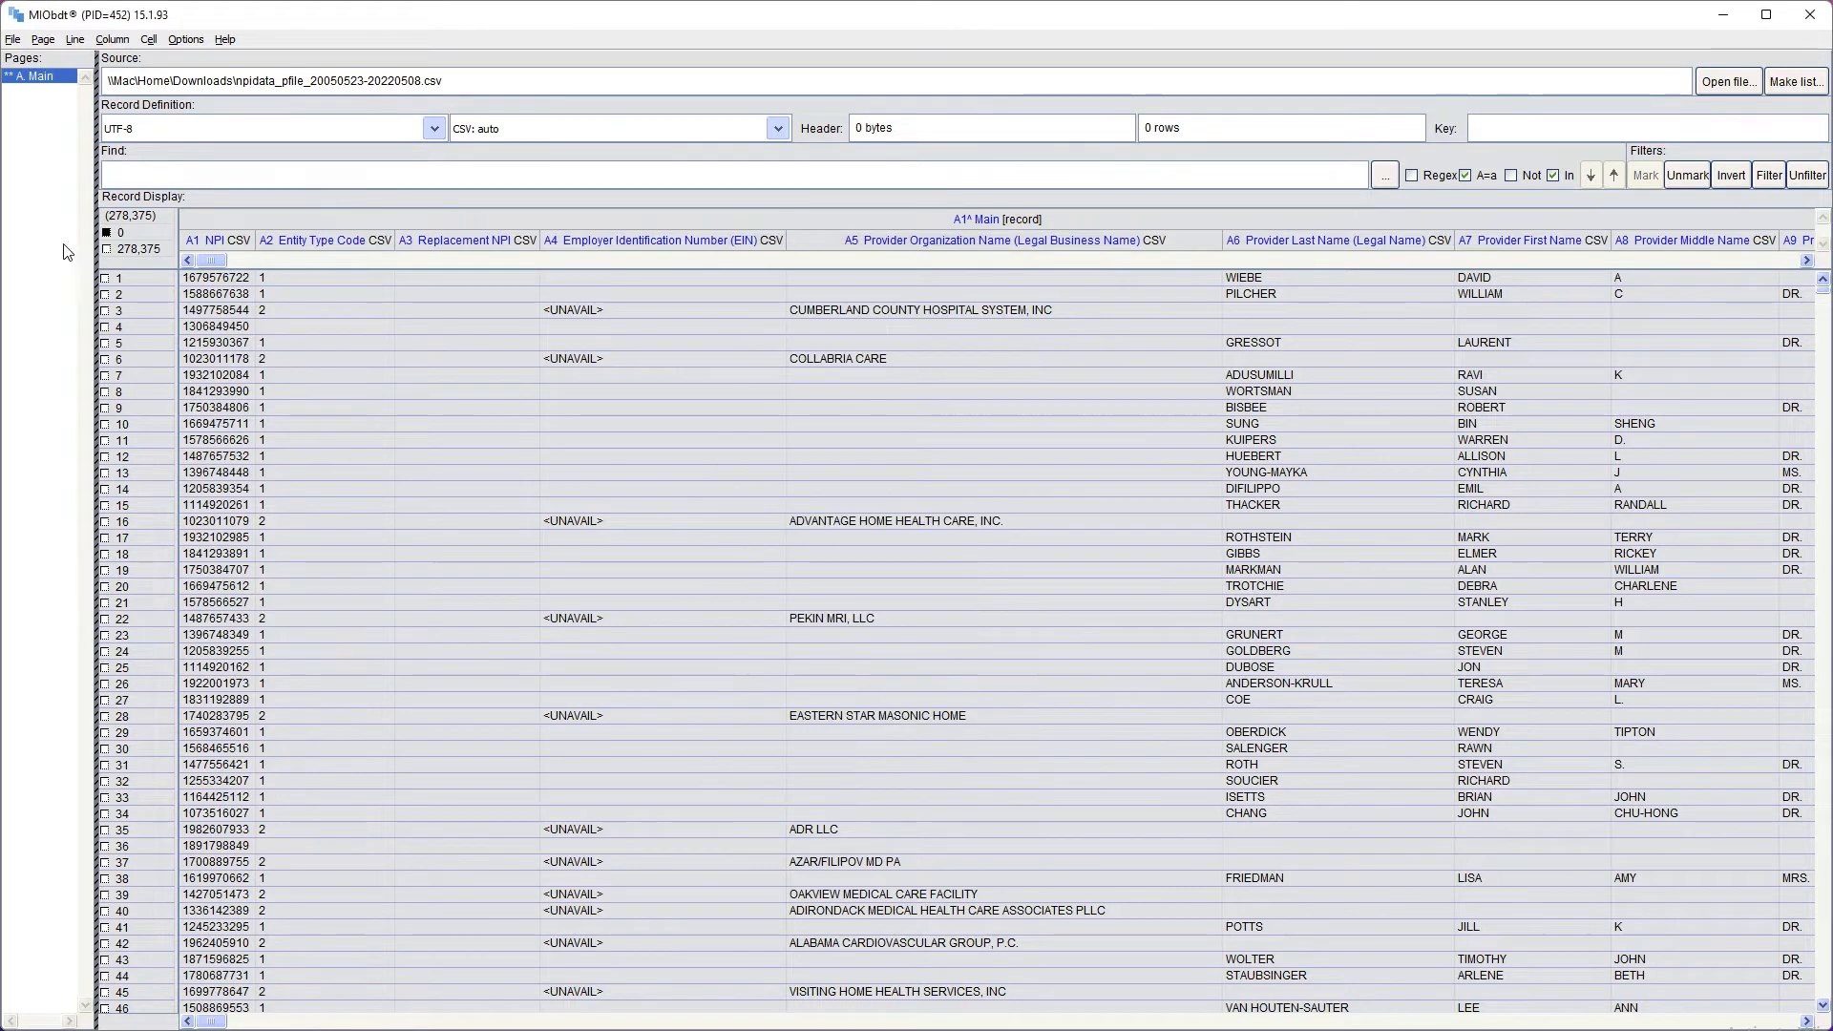
# - Start a View multicolumn transformation and fill its column names with the list, NPI through Fax, copied from the NPI data request email
pyautogui.rightClick(32, 164)
pyautogui.moveTo(186, 168)
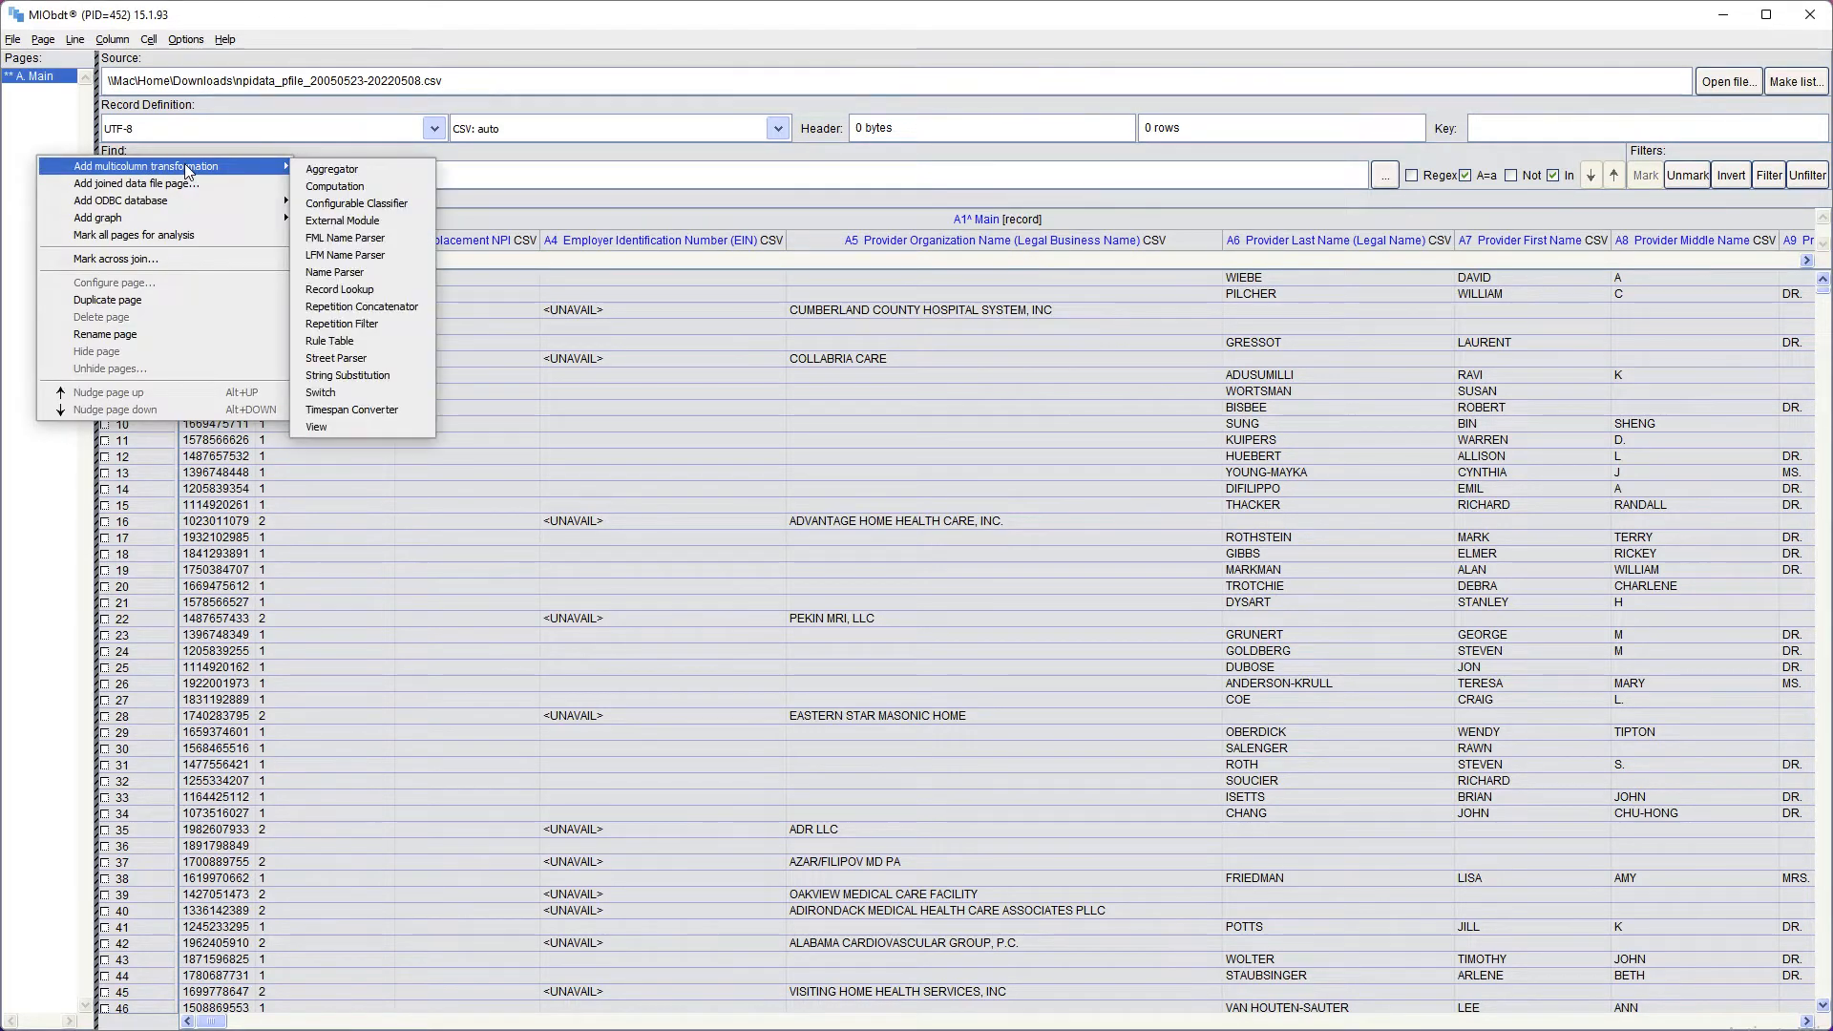
pyautogui.click(330, 425)
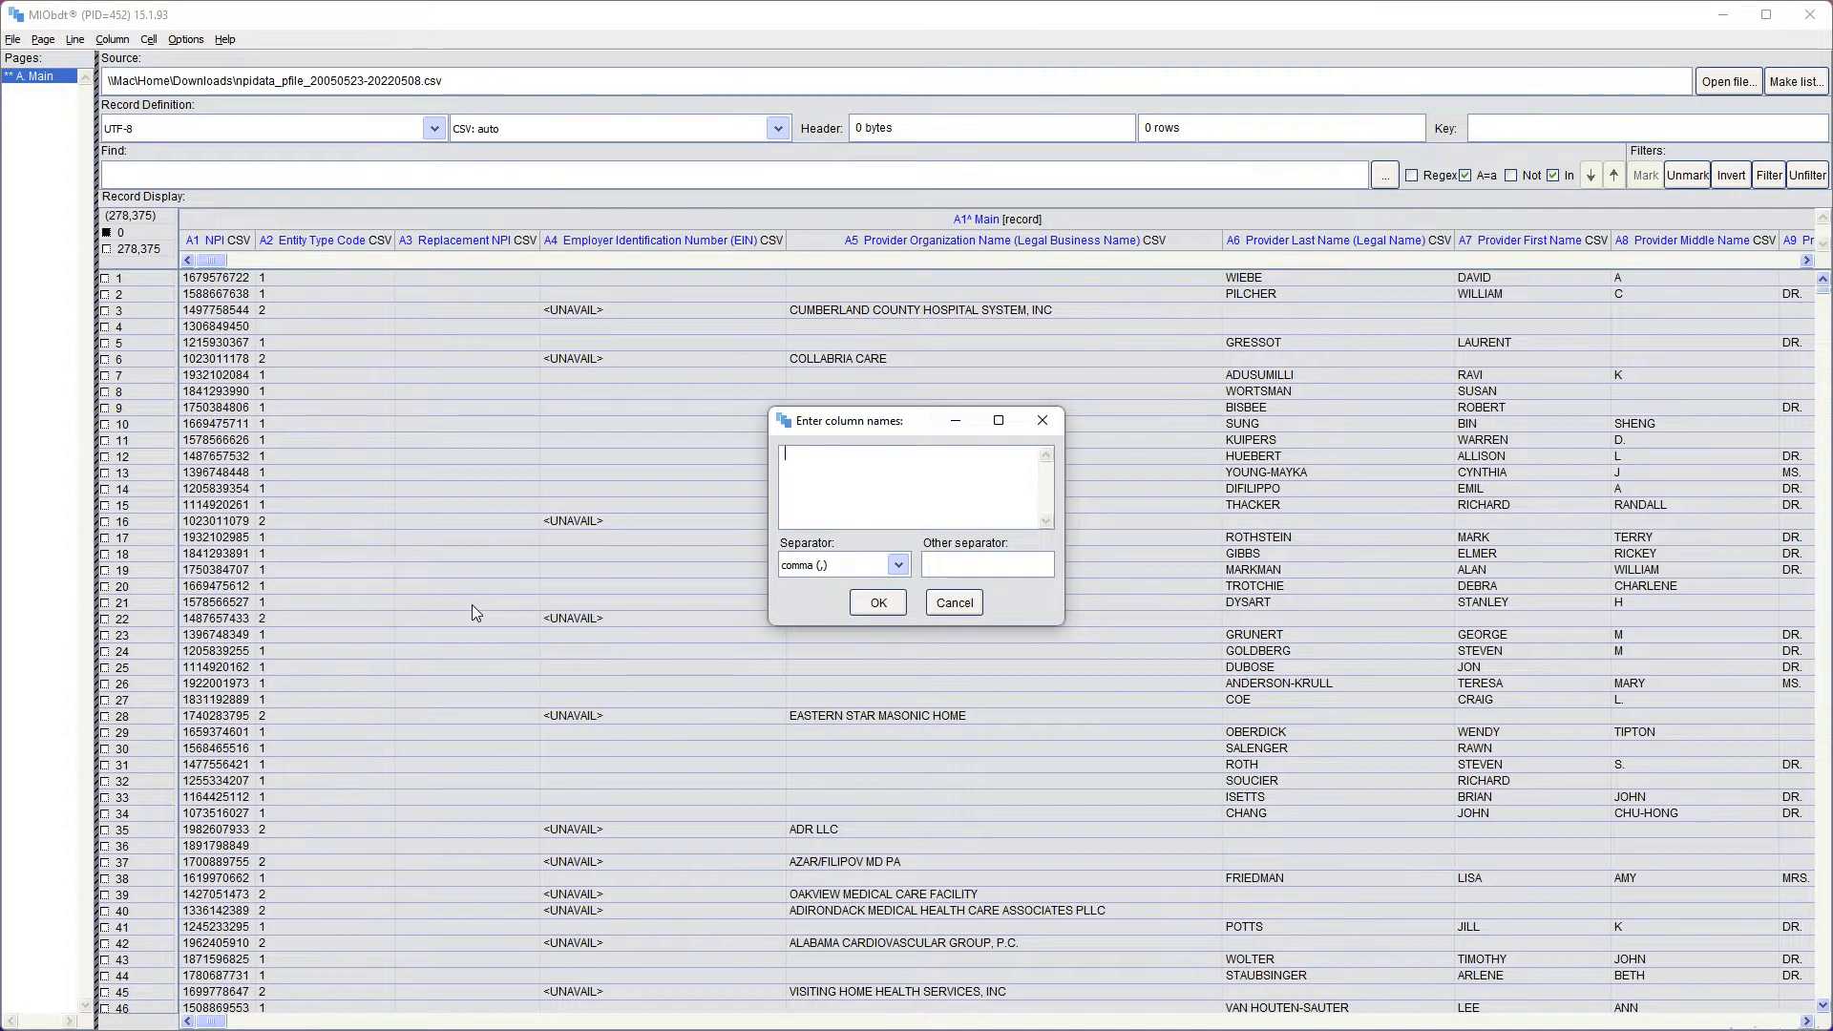
pyautogui.hotkey('alt', 'Tab')
pyautogui.rightClick(52, 409)
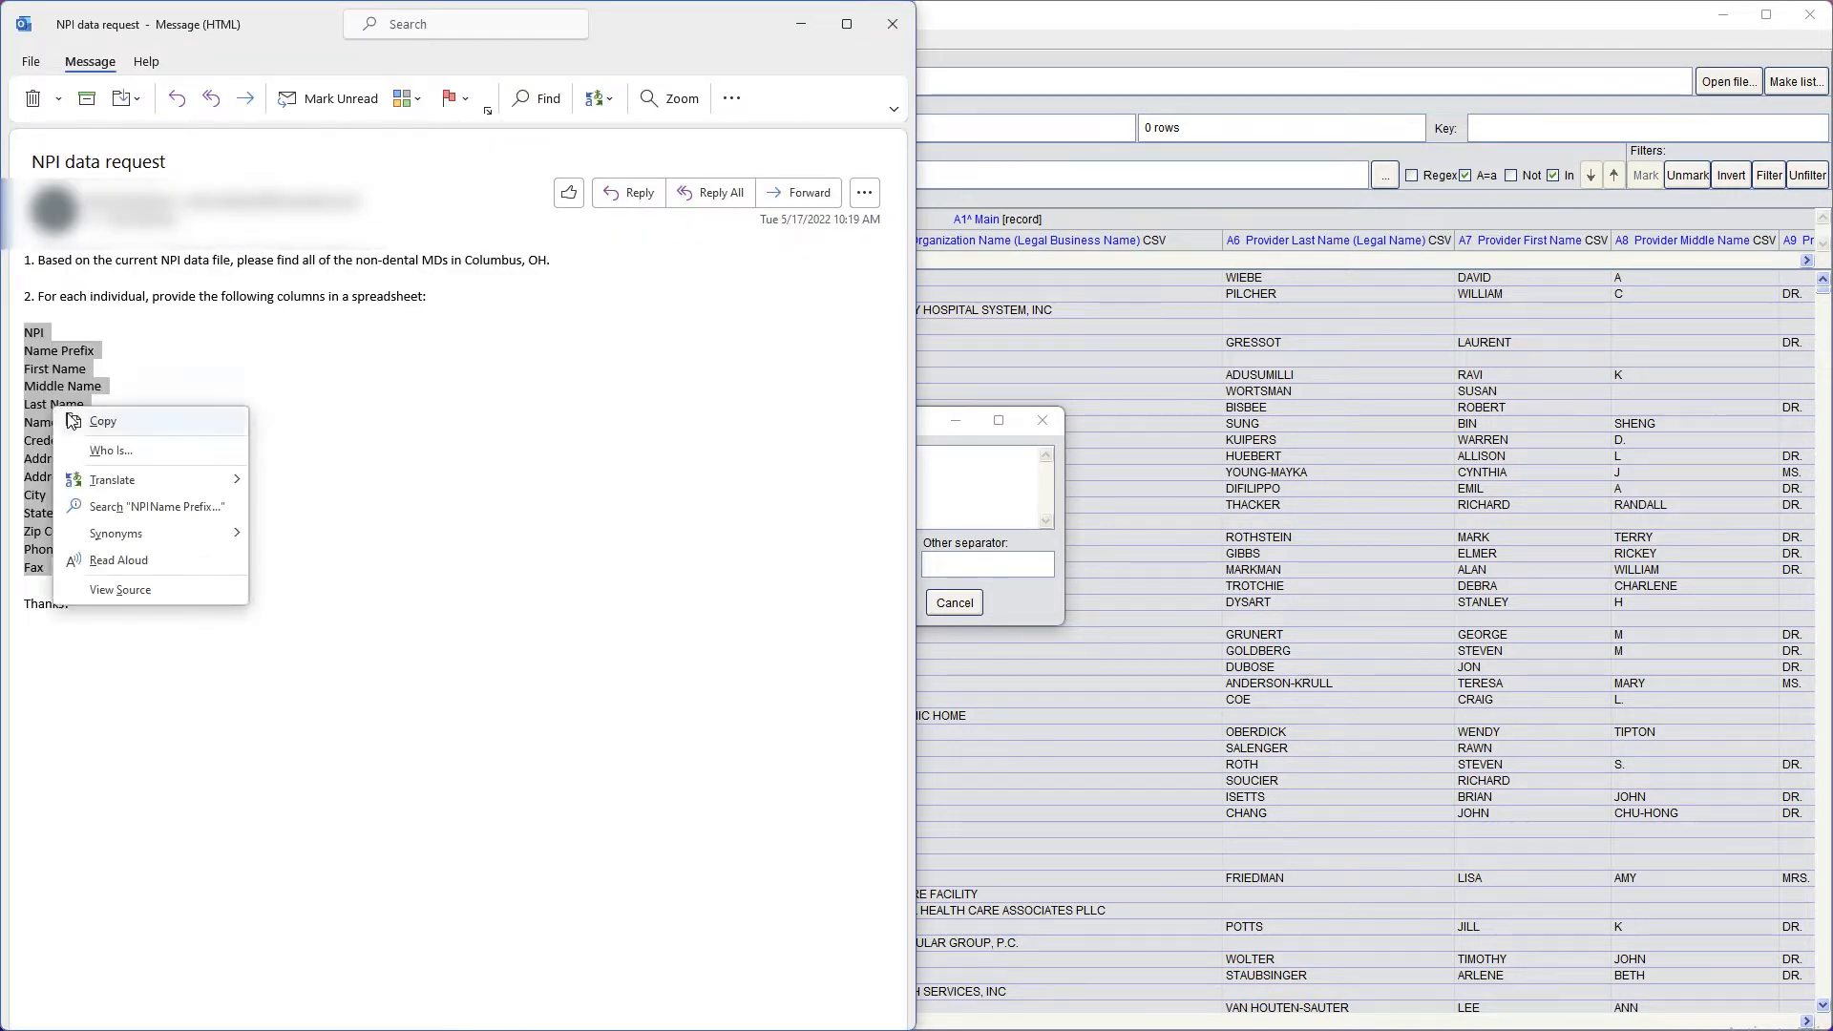
pyautogui.click(100, 421)
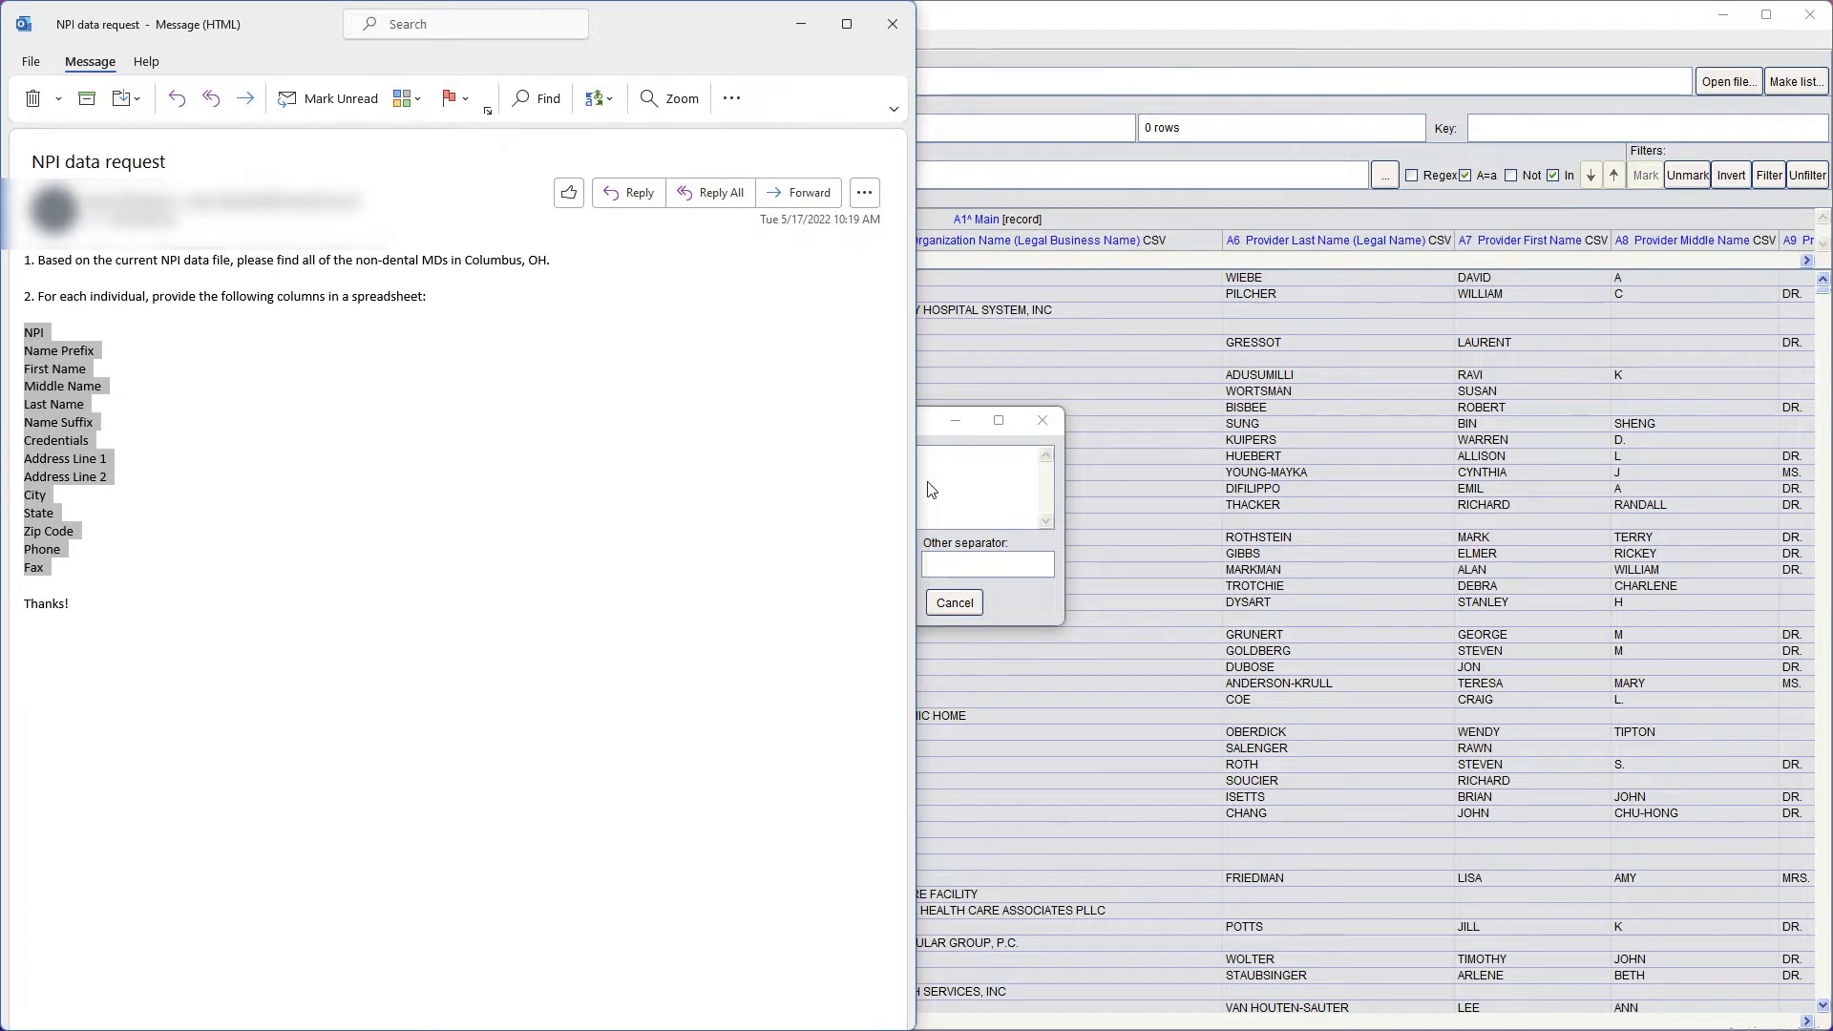
pyautogui.click(955, 489)
pyautogui.rightClick(848, 477)
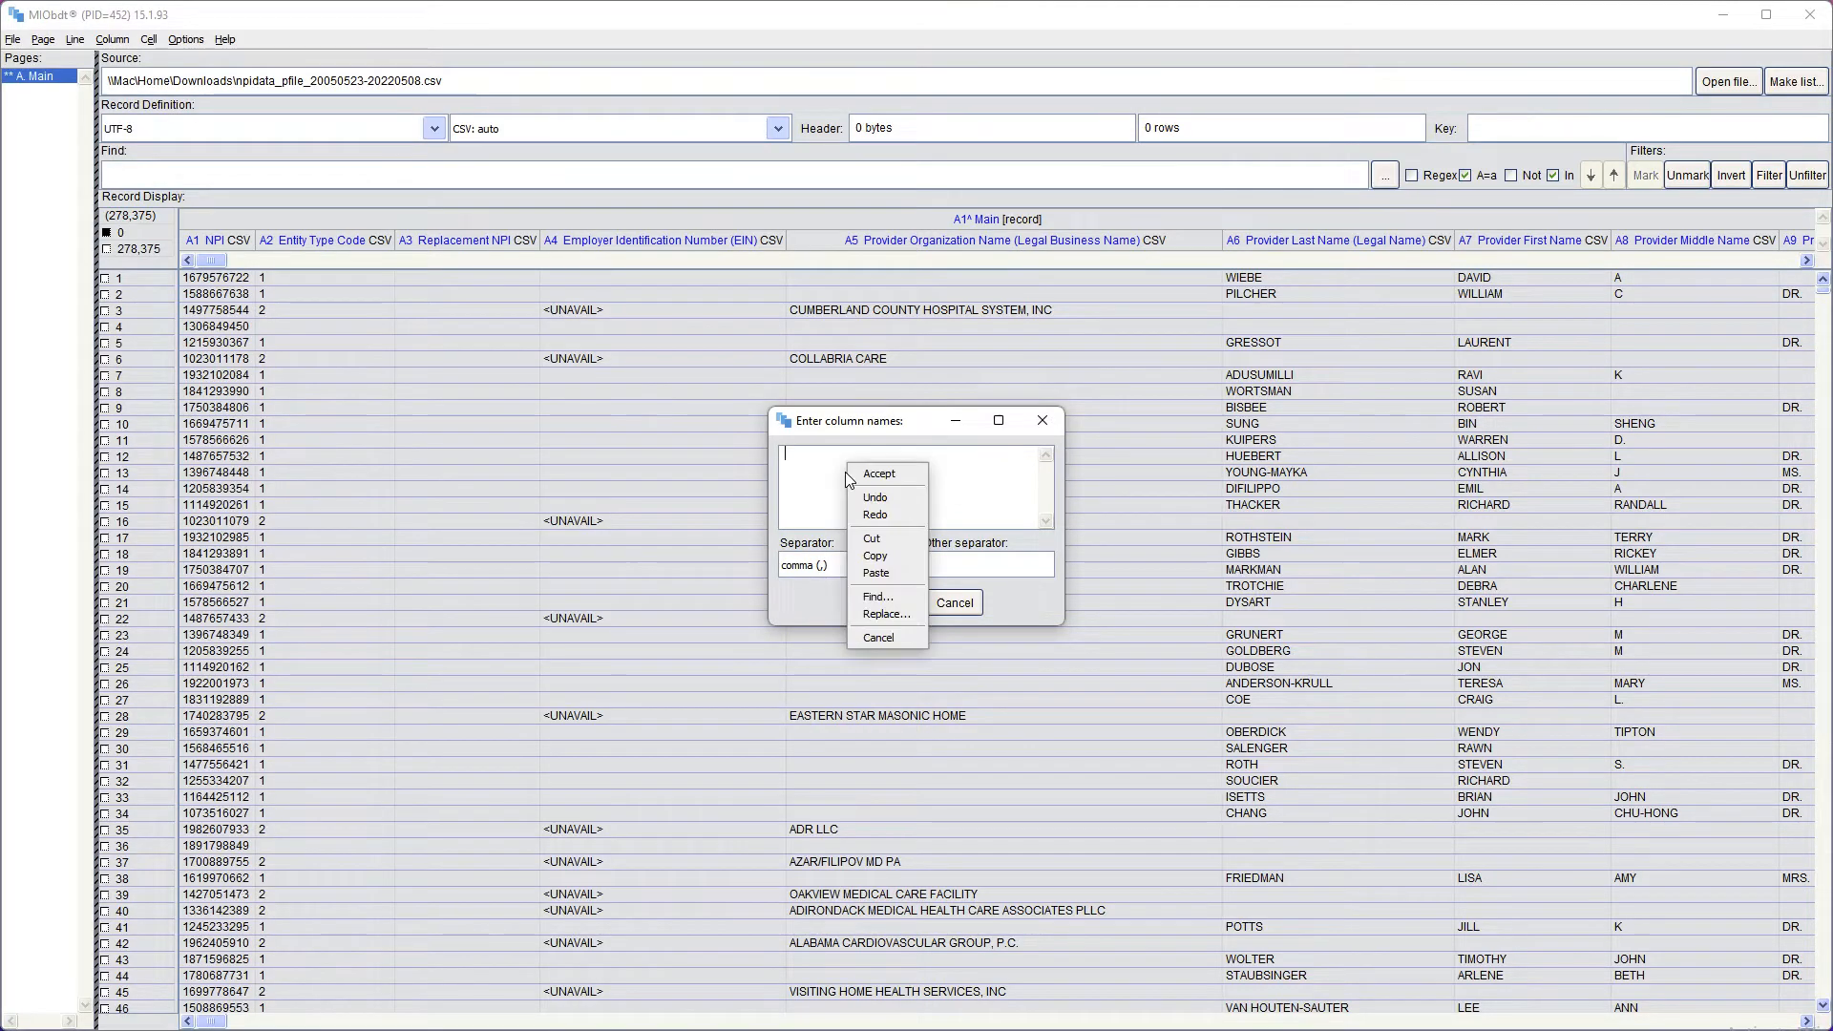
pyautogui.click(875, 572)
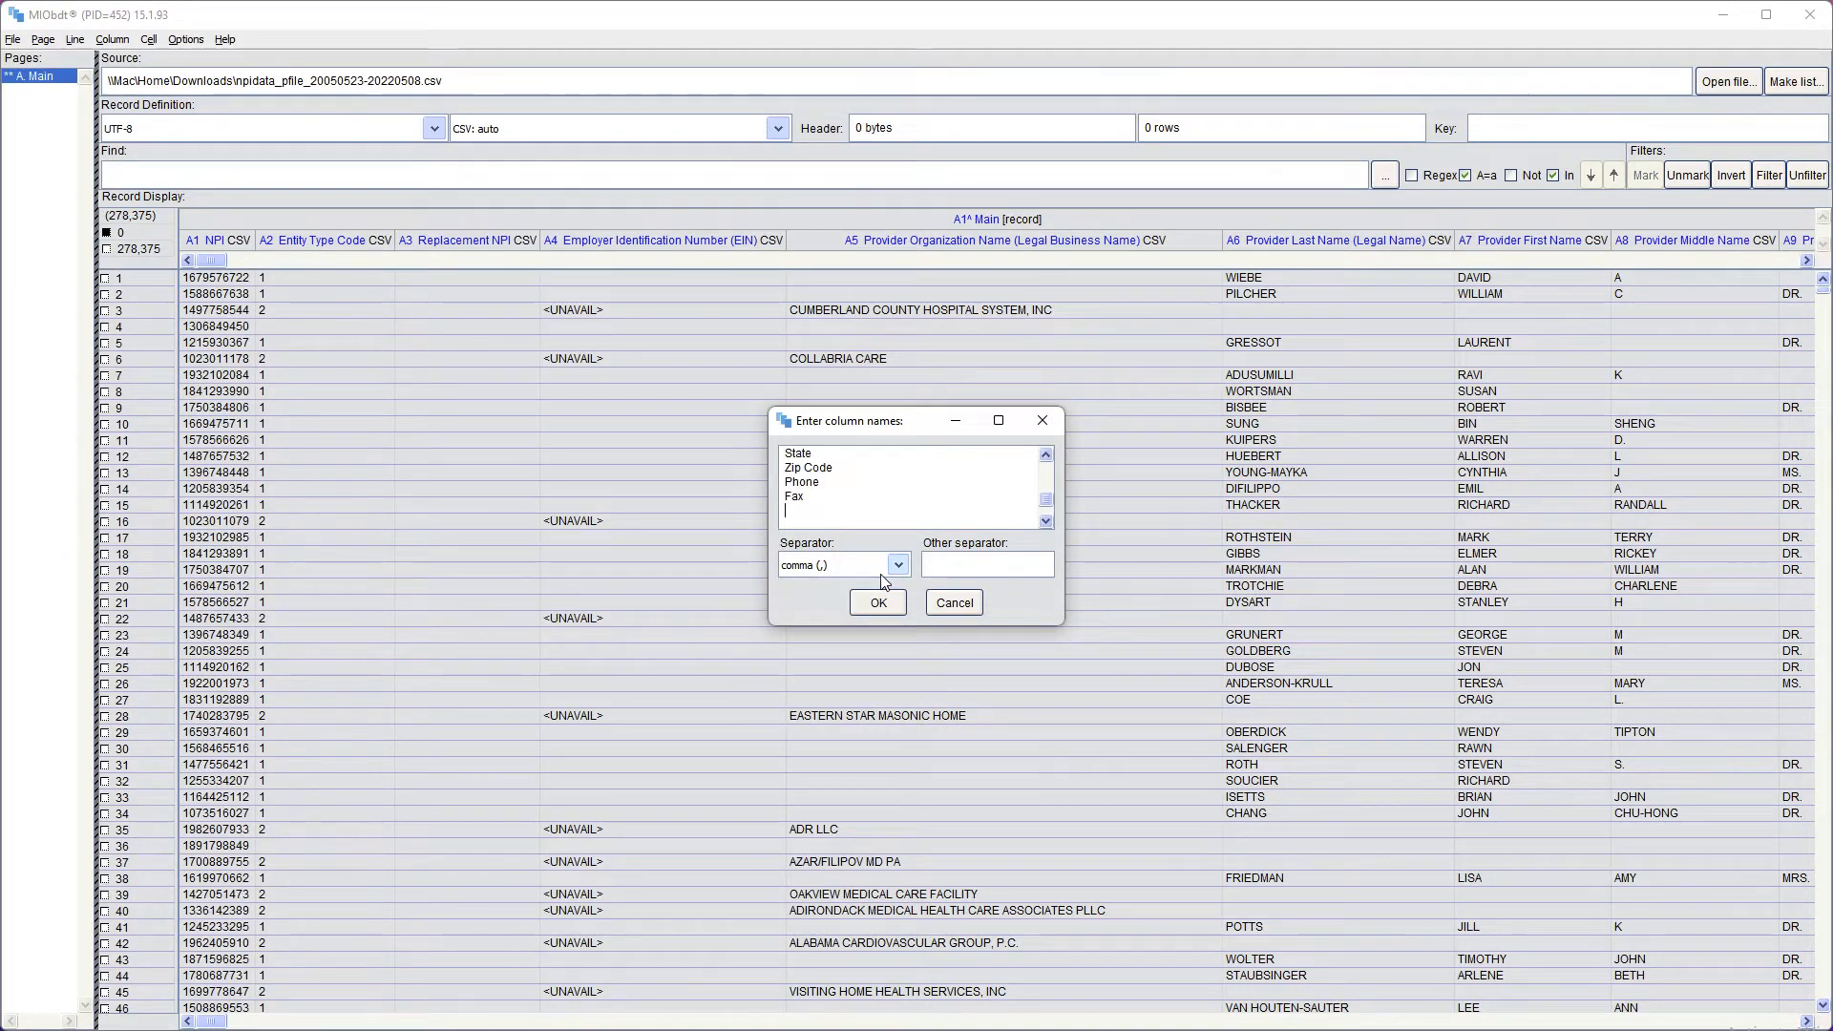
# - Set the column name separator to carriage return and create the view page
pyautogui.click(897, 565)
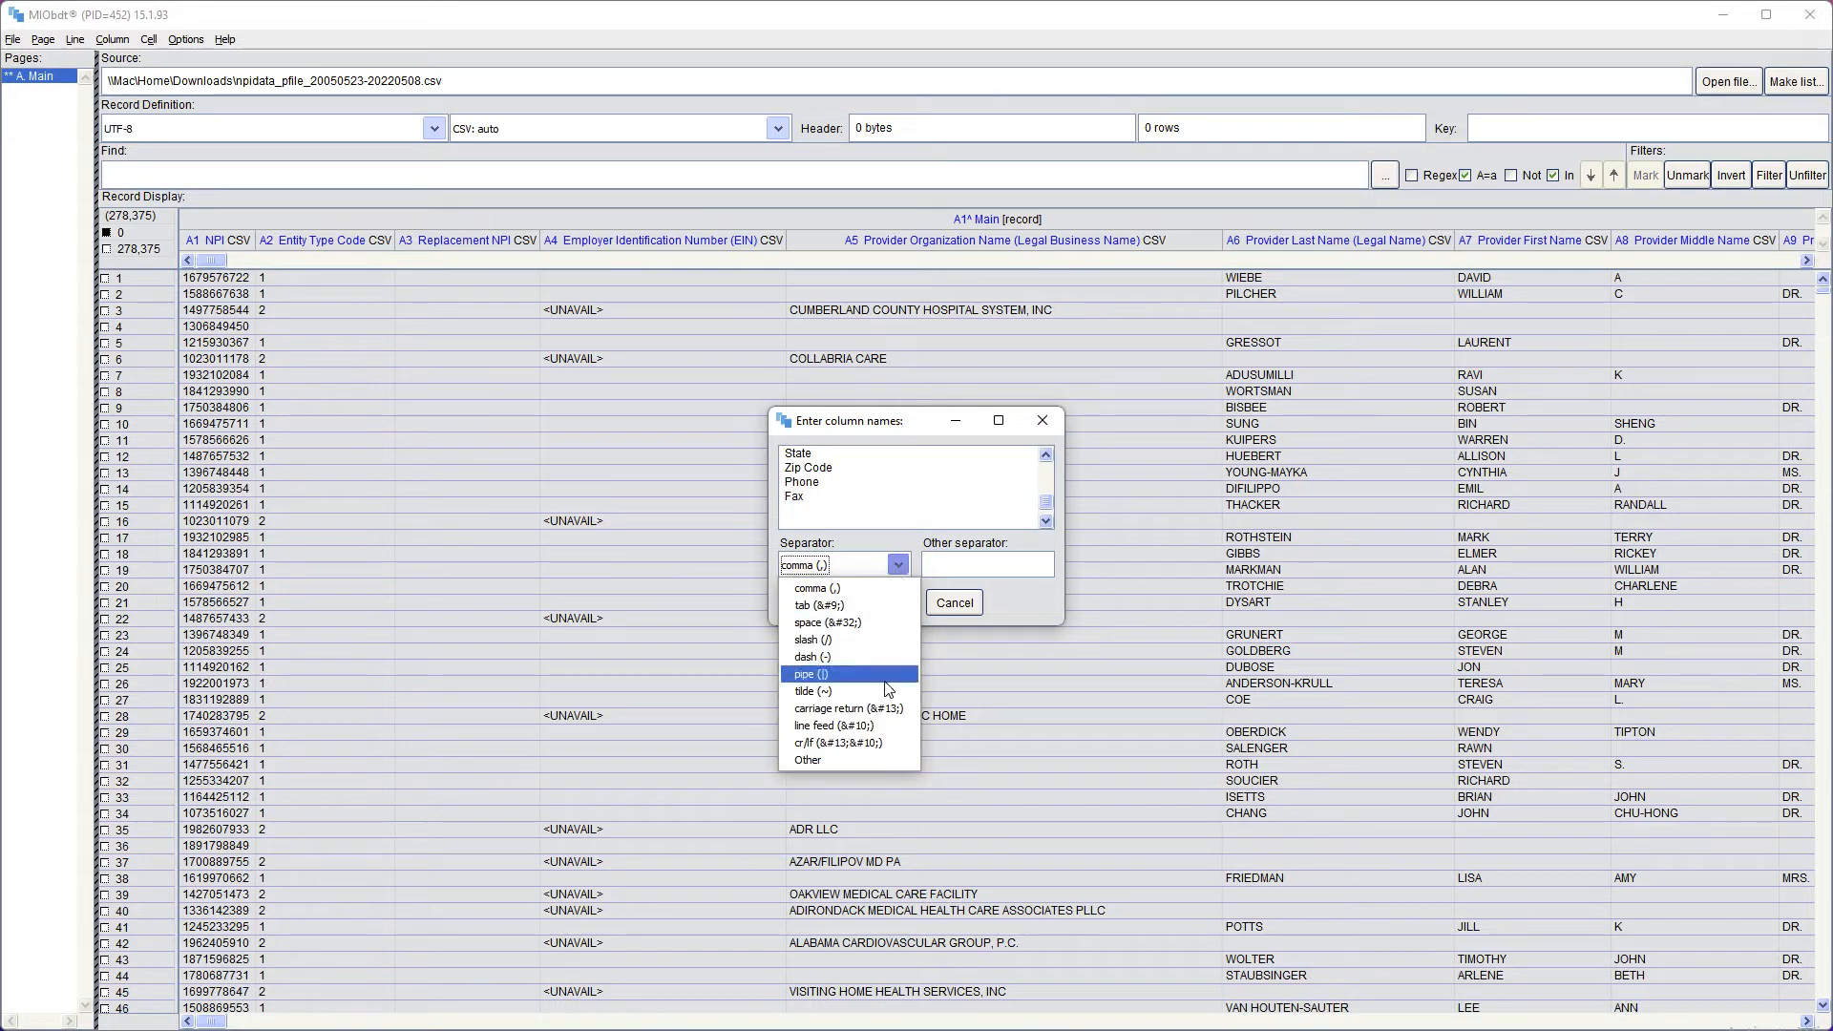
pyautogui.click(886, 707)
pyautogui.click(873, 606)
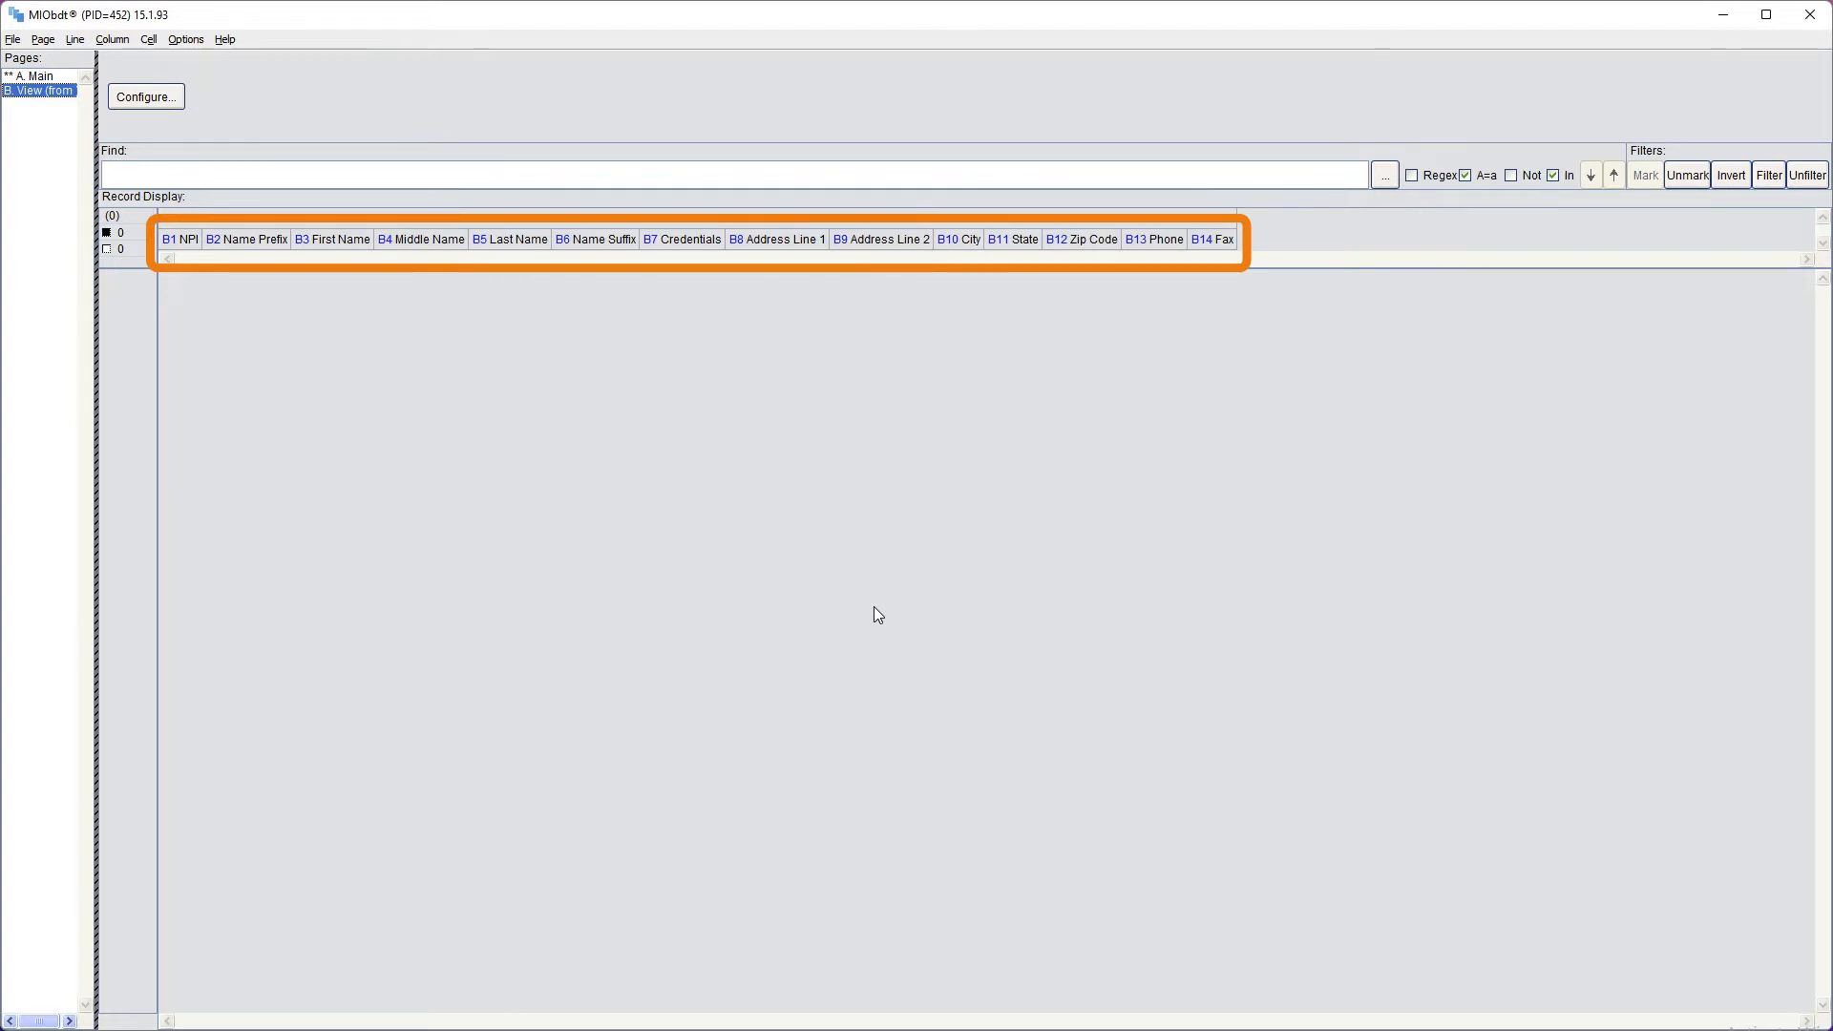
# - Configure the view's inputs, mapping NPI to A1 NPI and Name Prefix to A9 Provider Name Prefix Text
pyautogui.rightClick(175, 241)
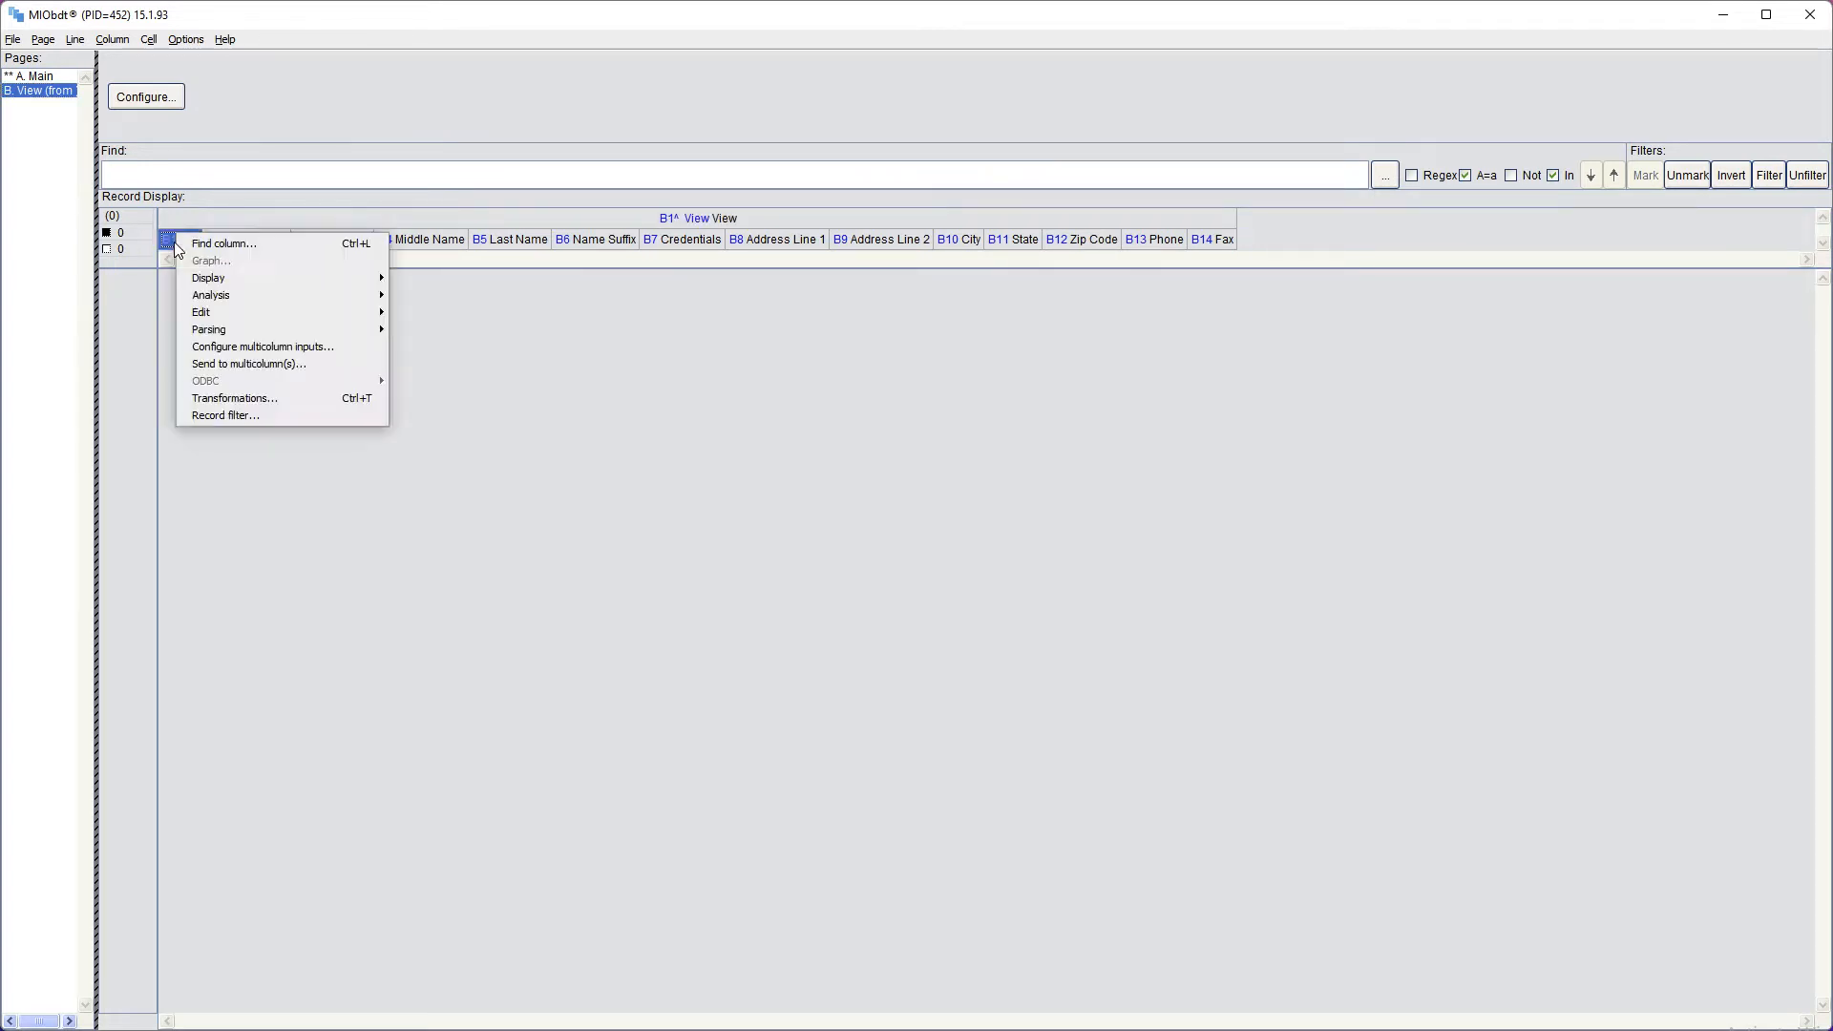
pyautogui.click(323, 346)
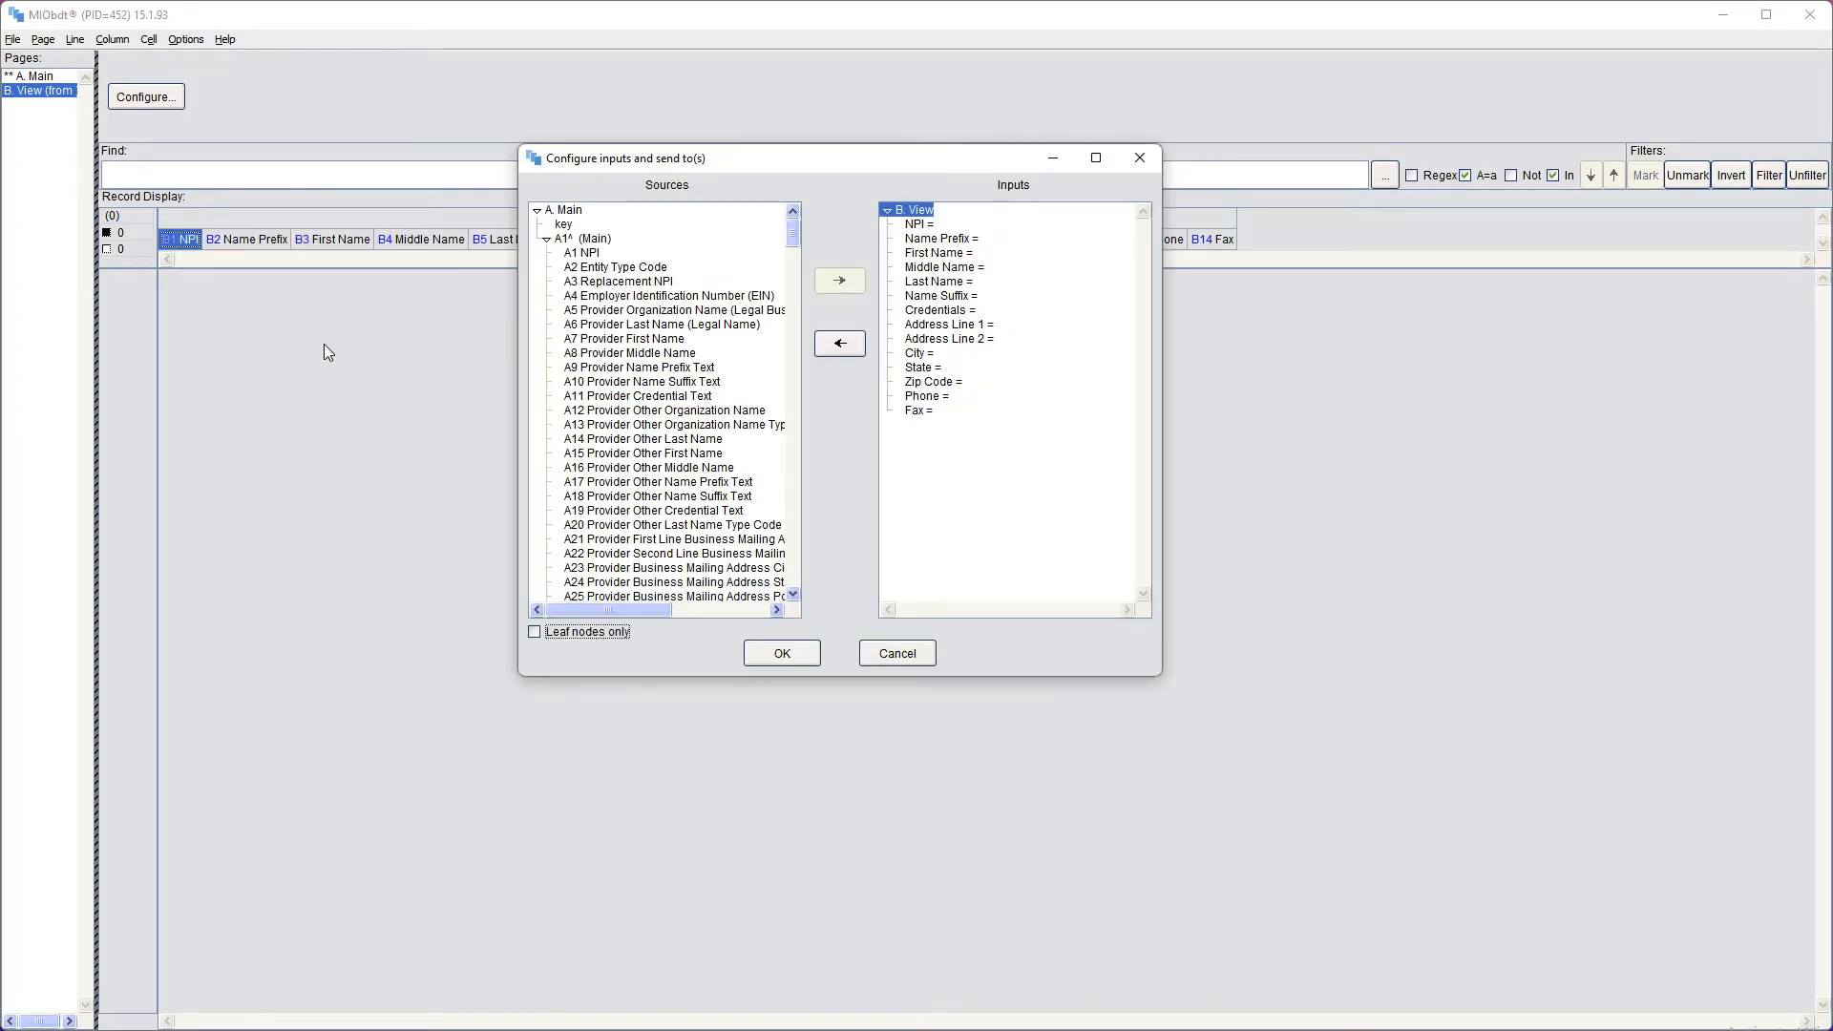
pyautogui.click(594, 254)
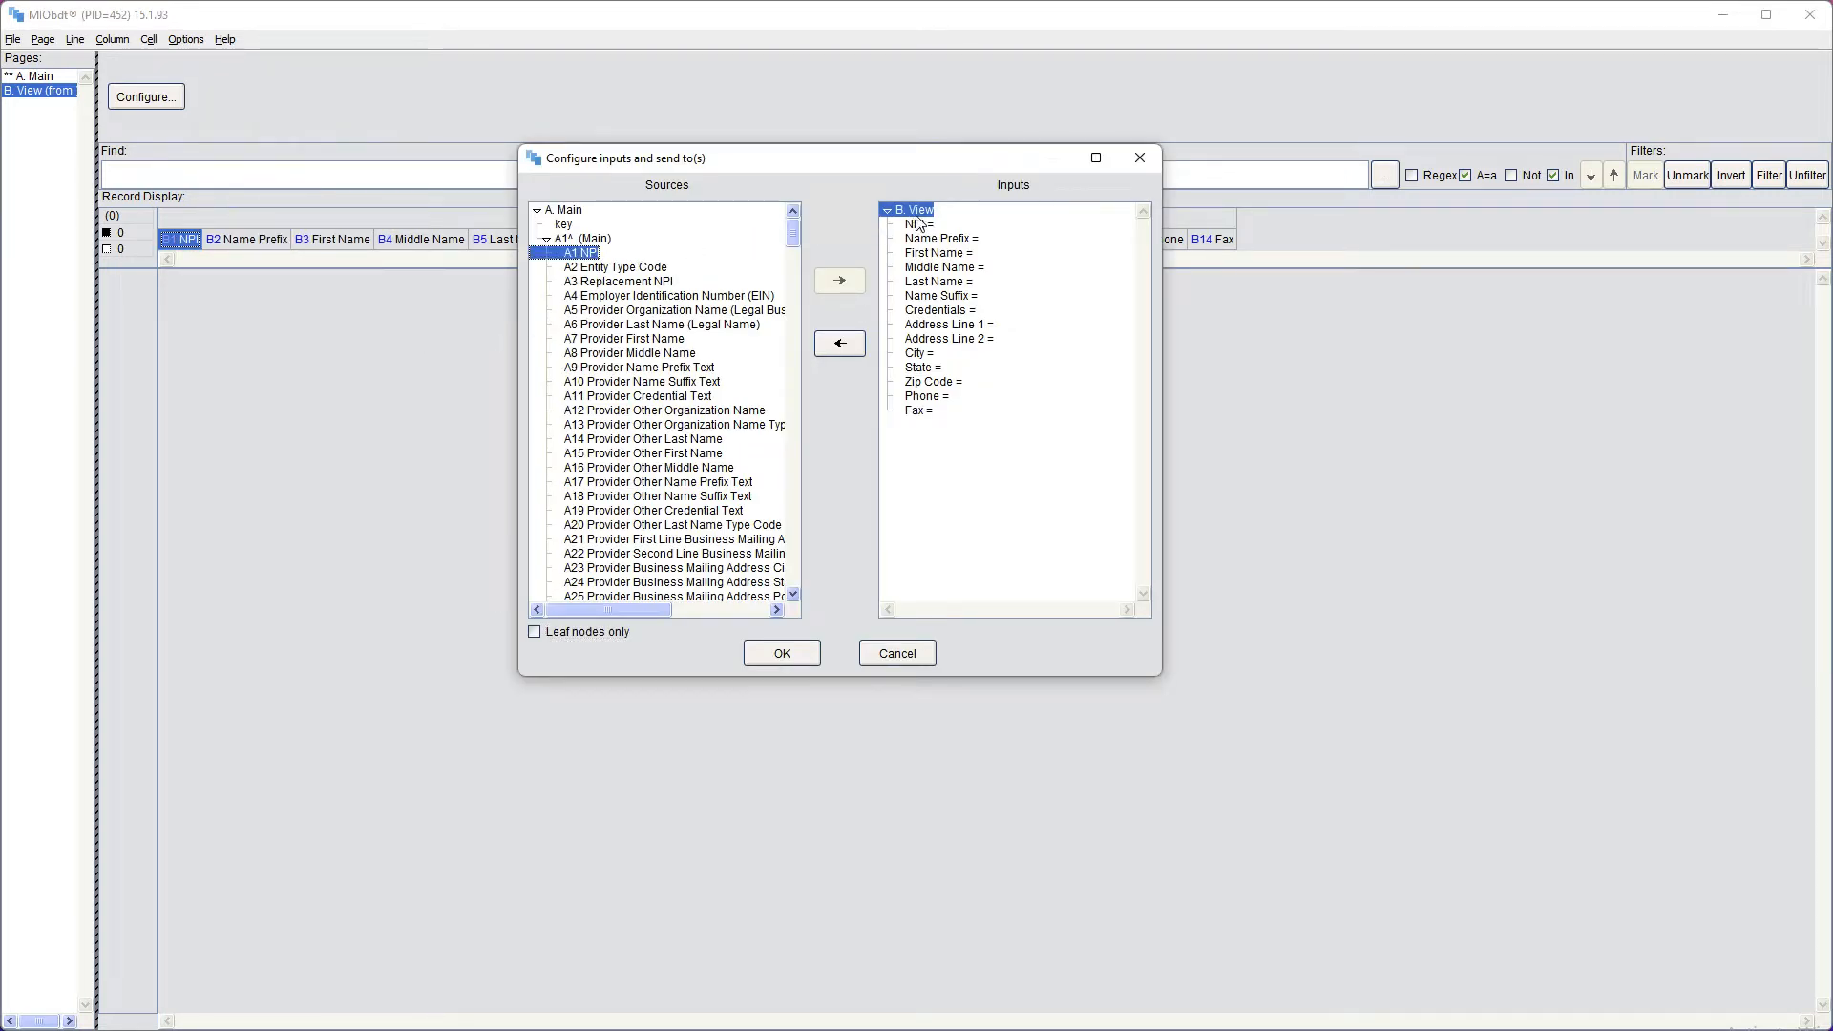
pyautogui.doubleClick(921, 225)
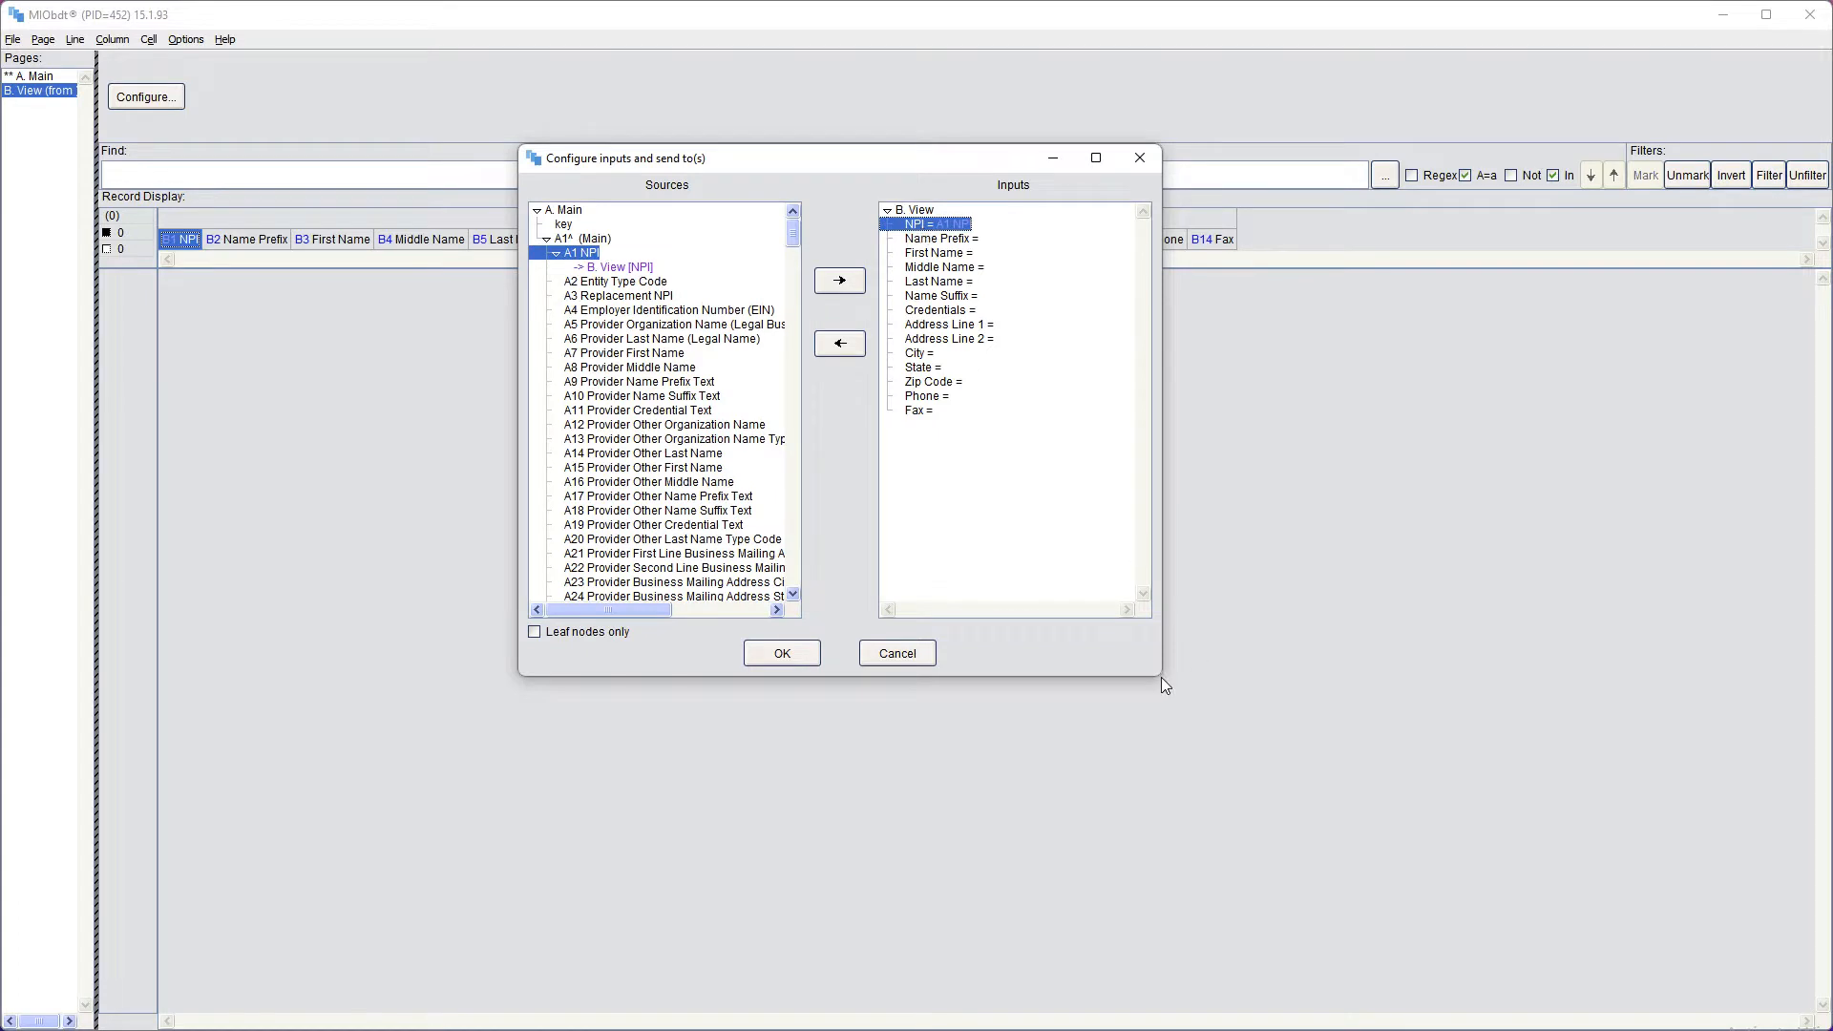
pyautogui.moveTo(1161, 678); pyautogui.dragTo(1479, 996)
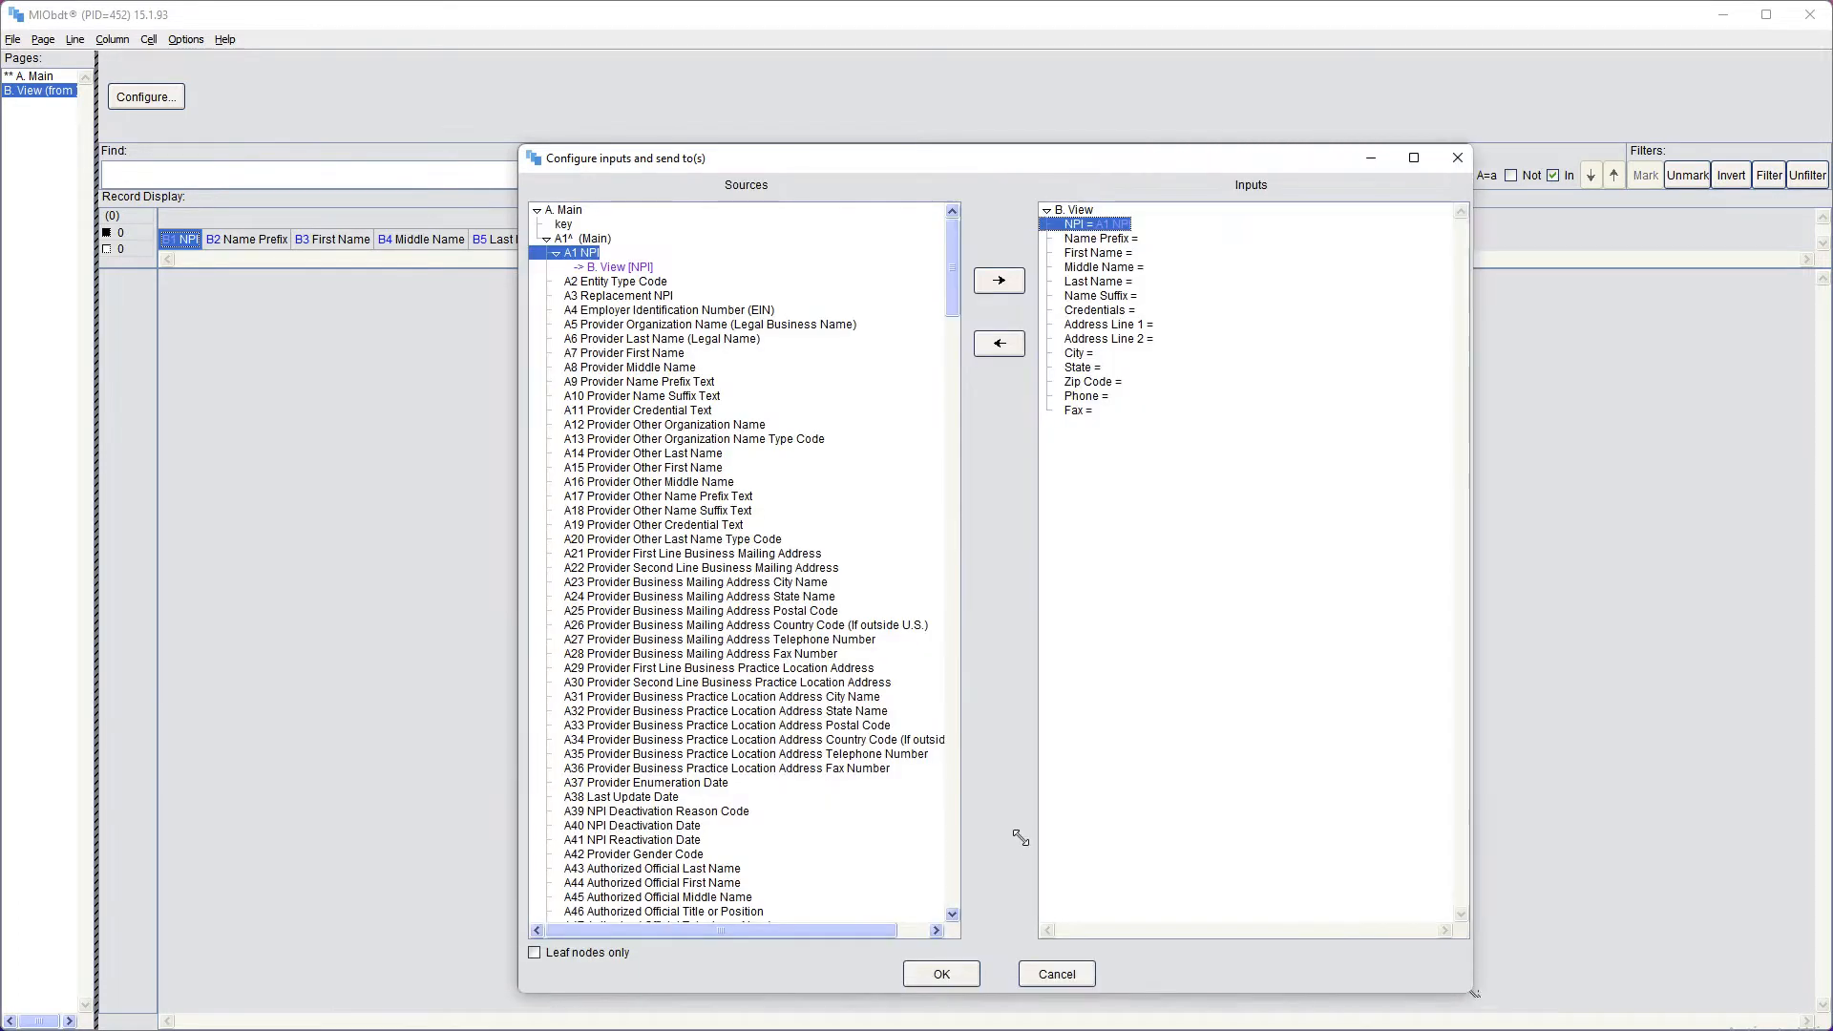
pyautogui.click(1113, 239)
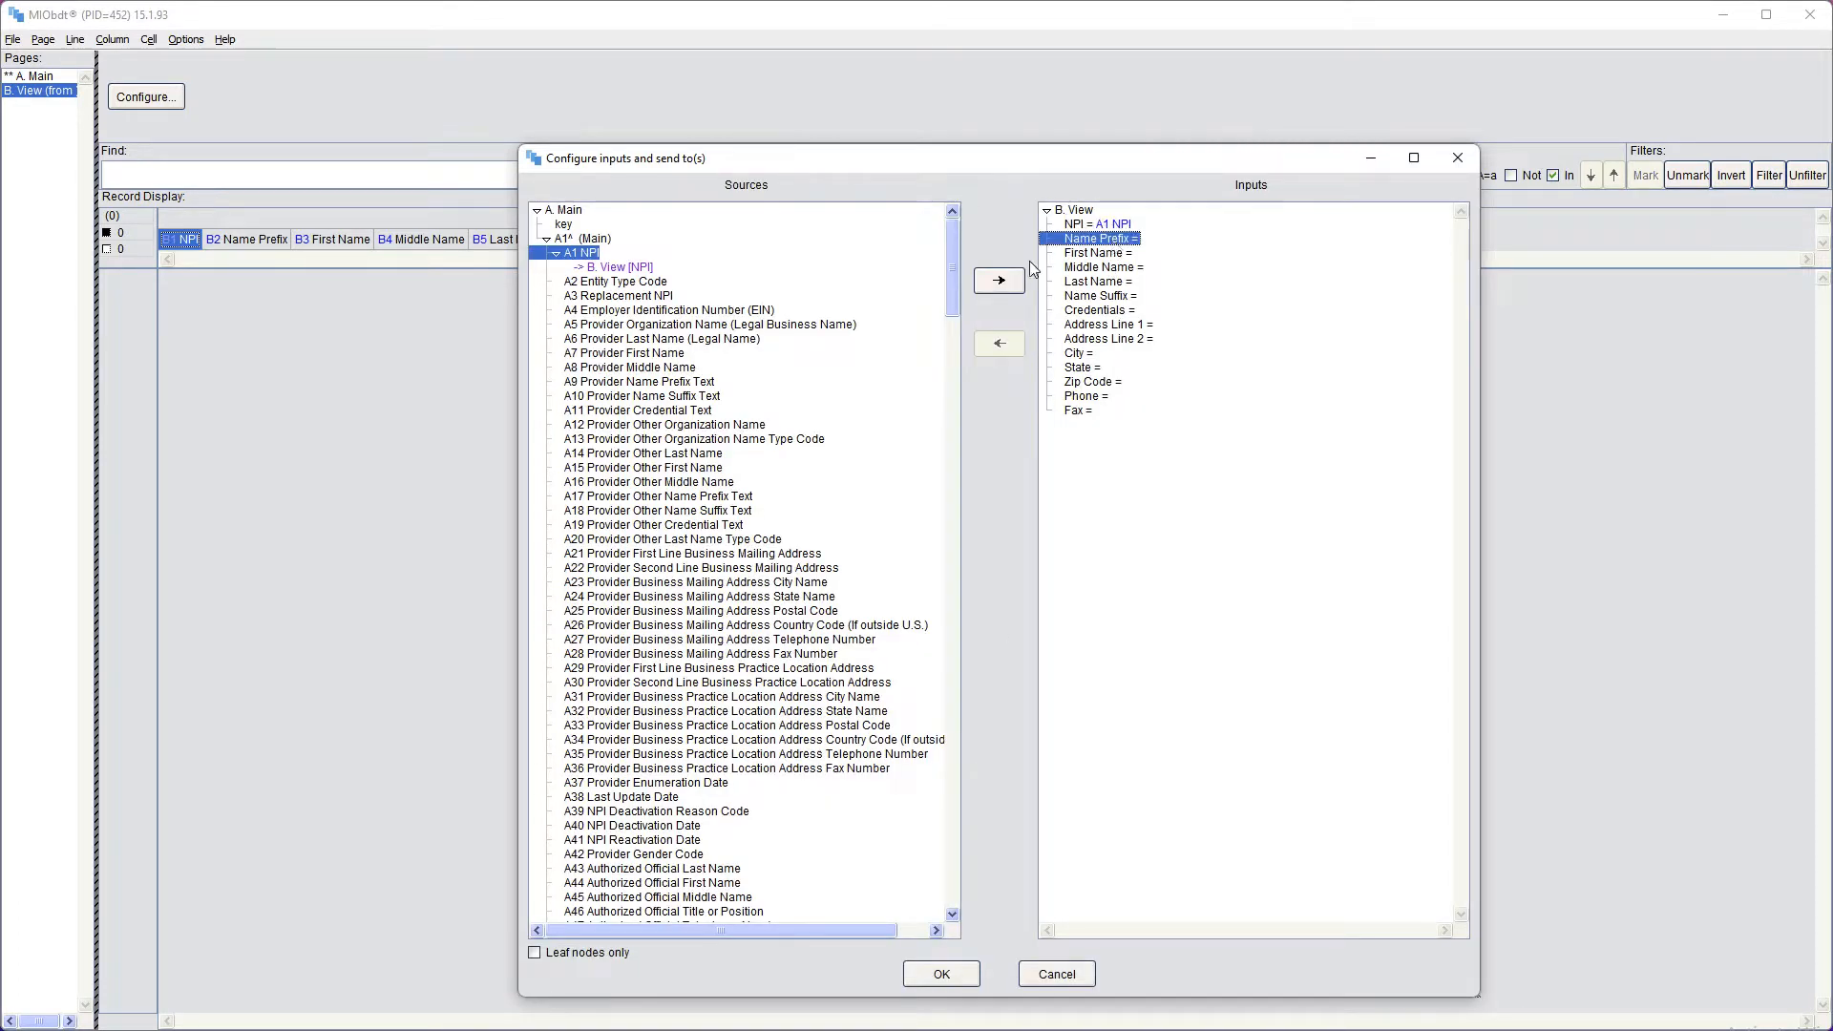
pyautogui.doubleClick(698, 383)
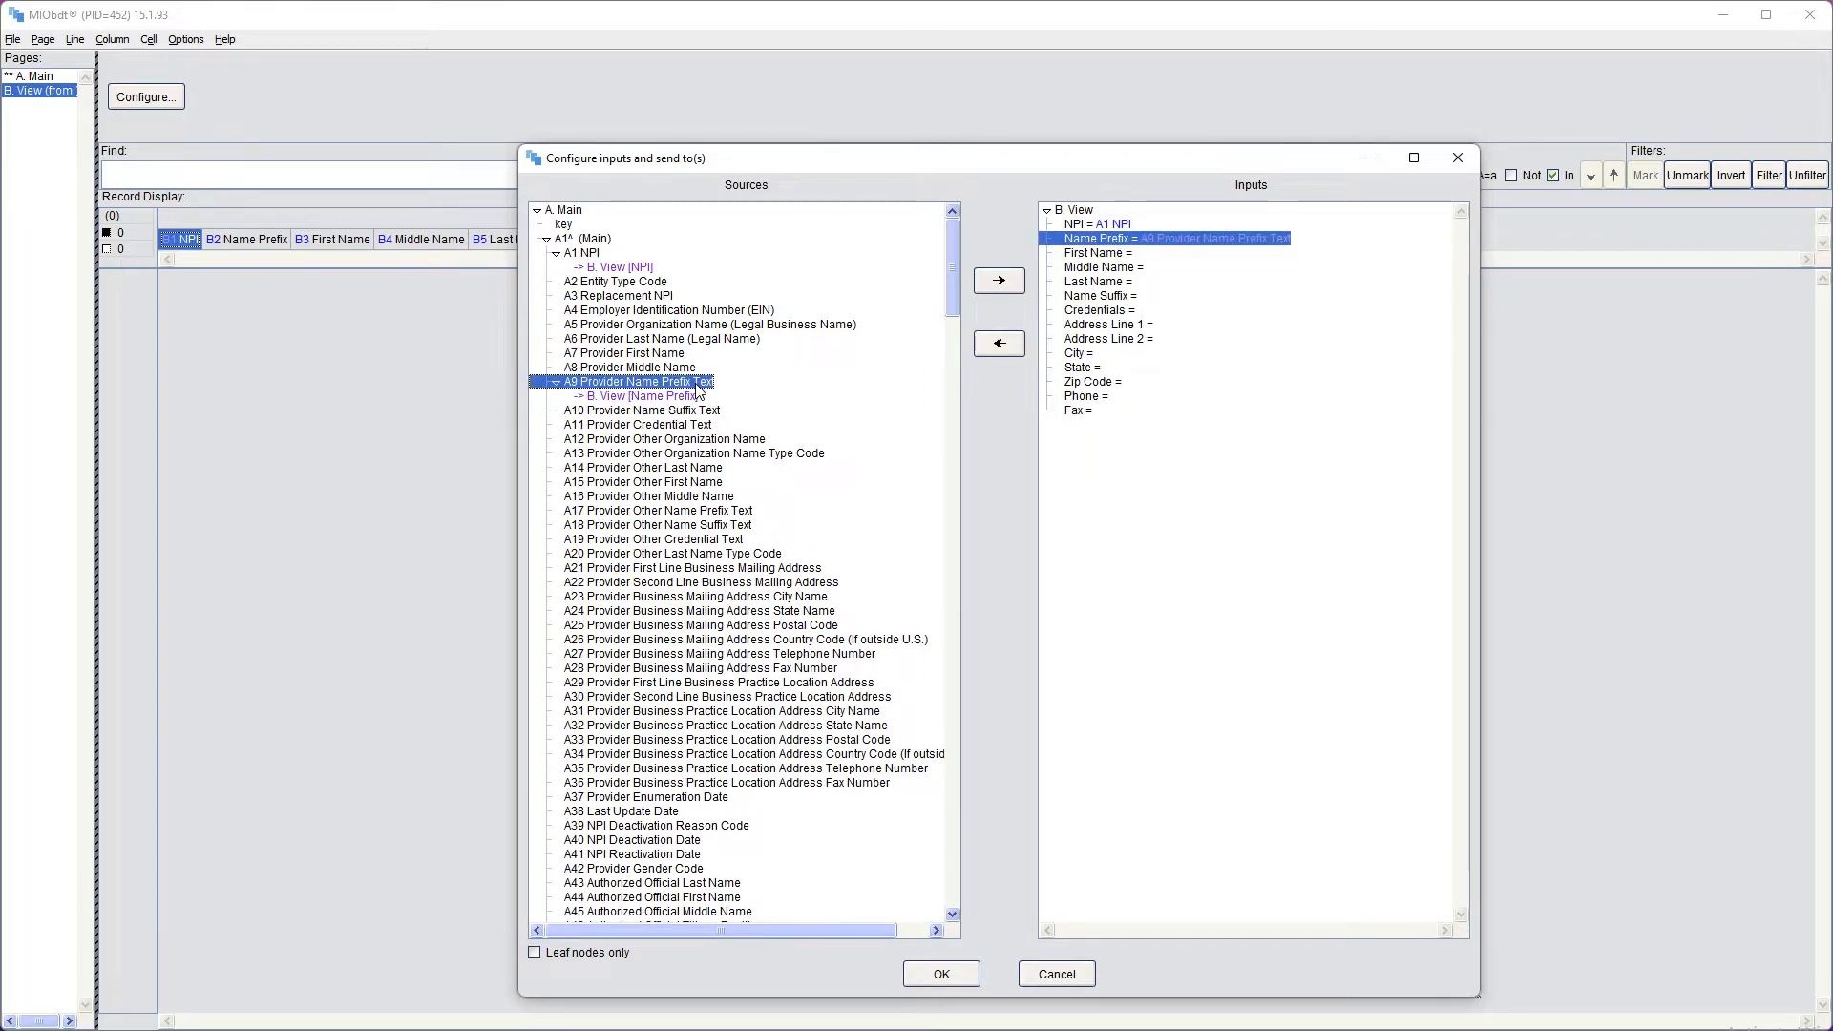
# - Map the view's First Name through Fax inputs to the matching provider name, credential and business mailing address columns, and apply the configuration
pyautogui.click(1071, 252)
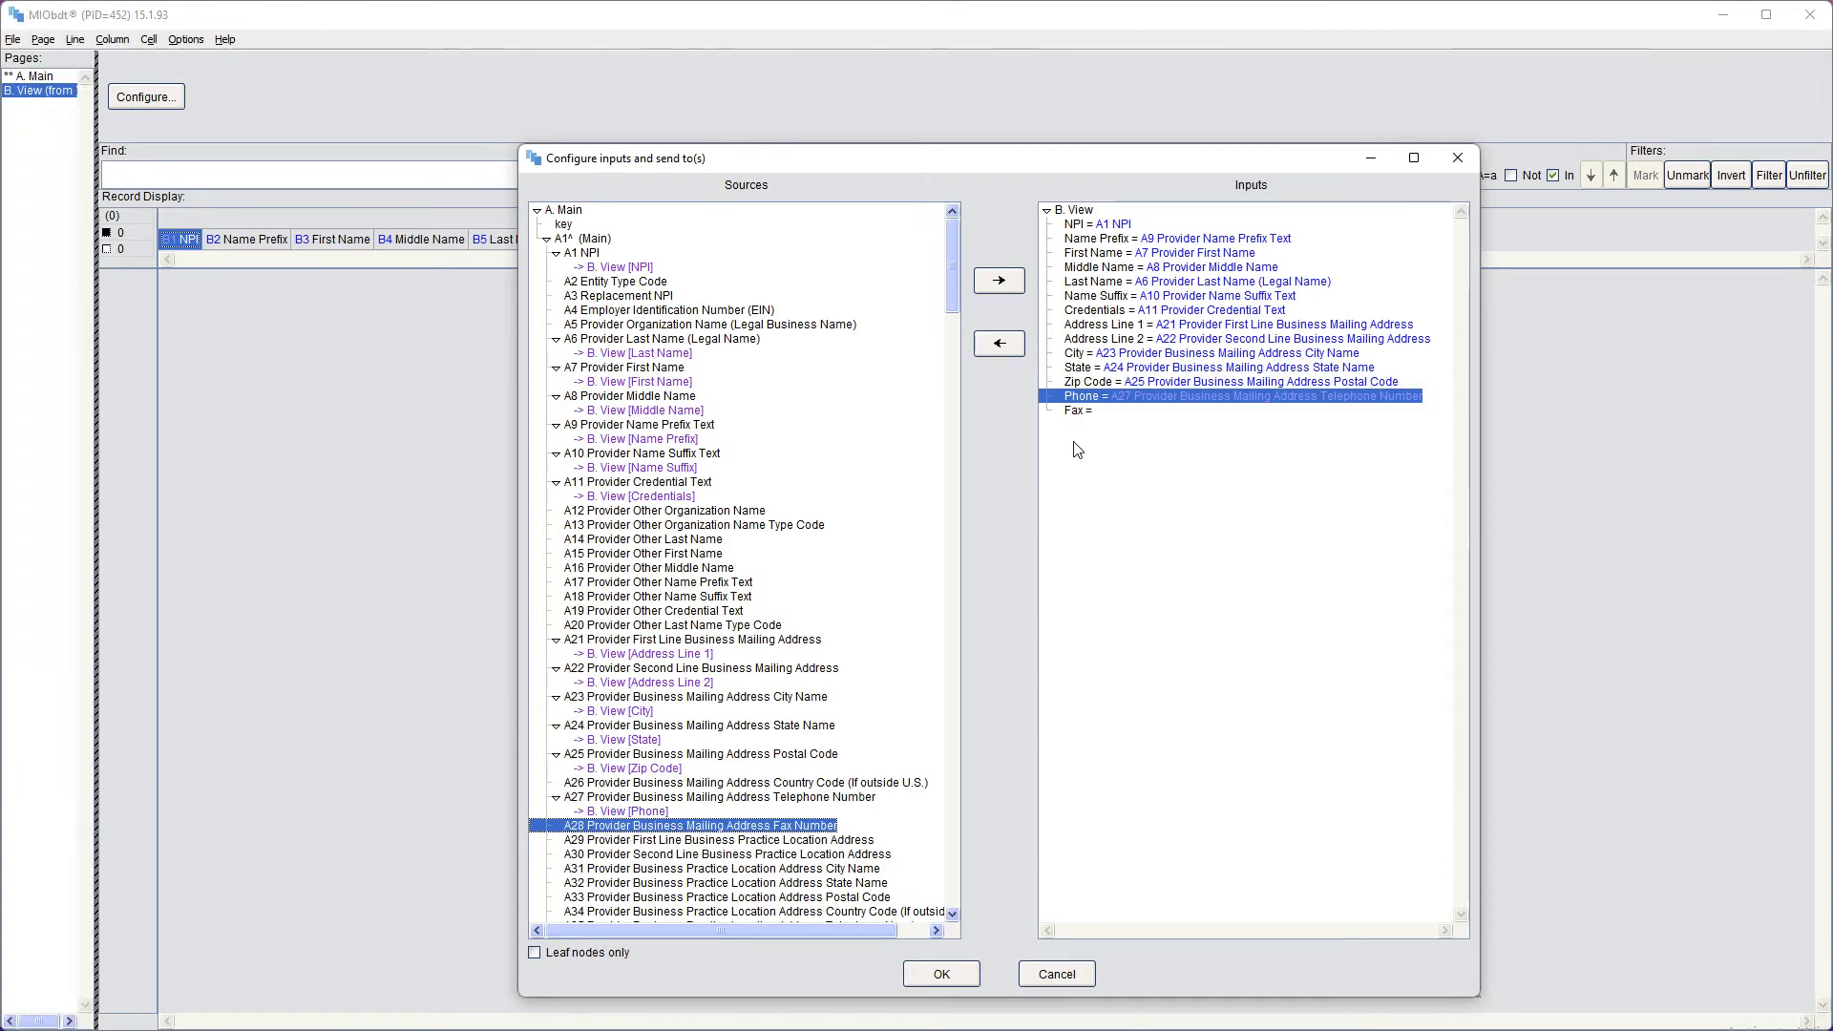
pyautogui.doubleClick(1084, 410)
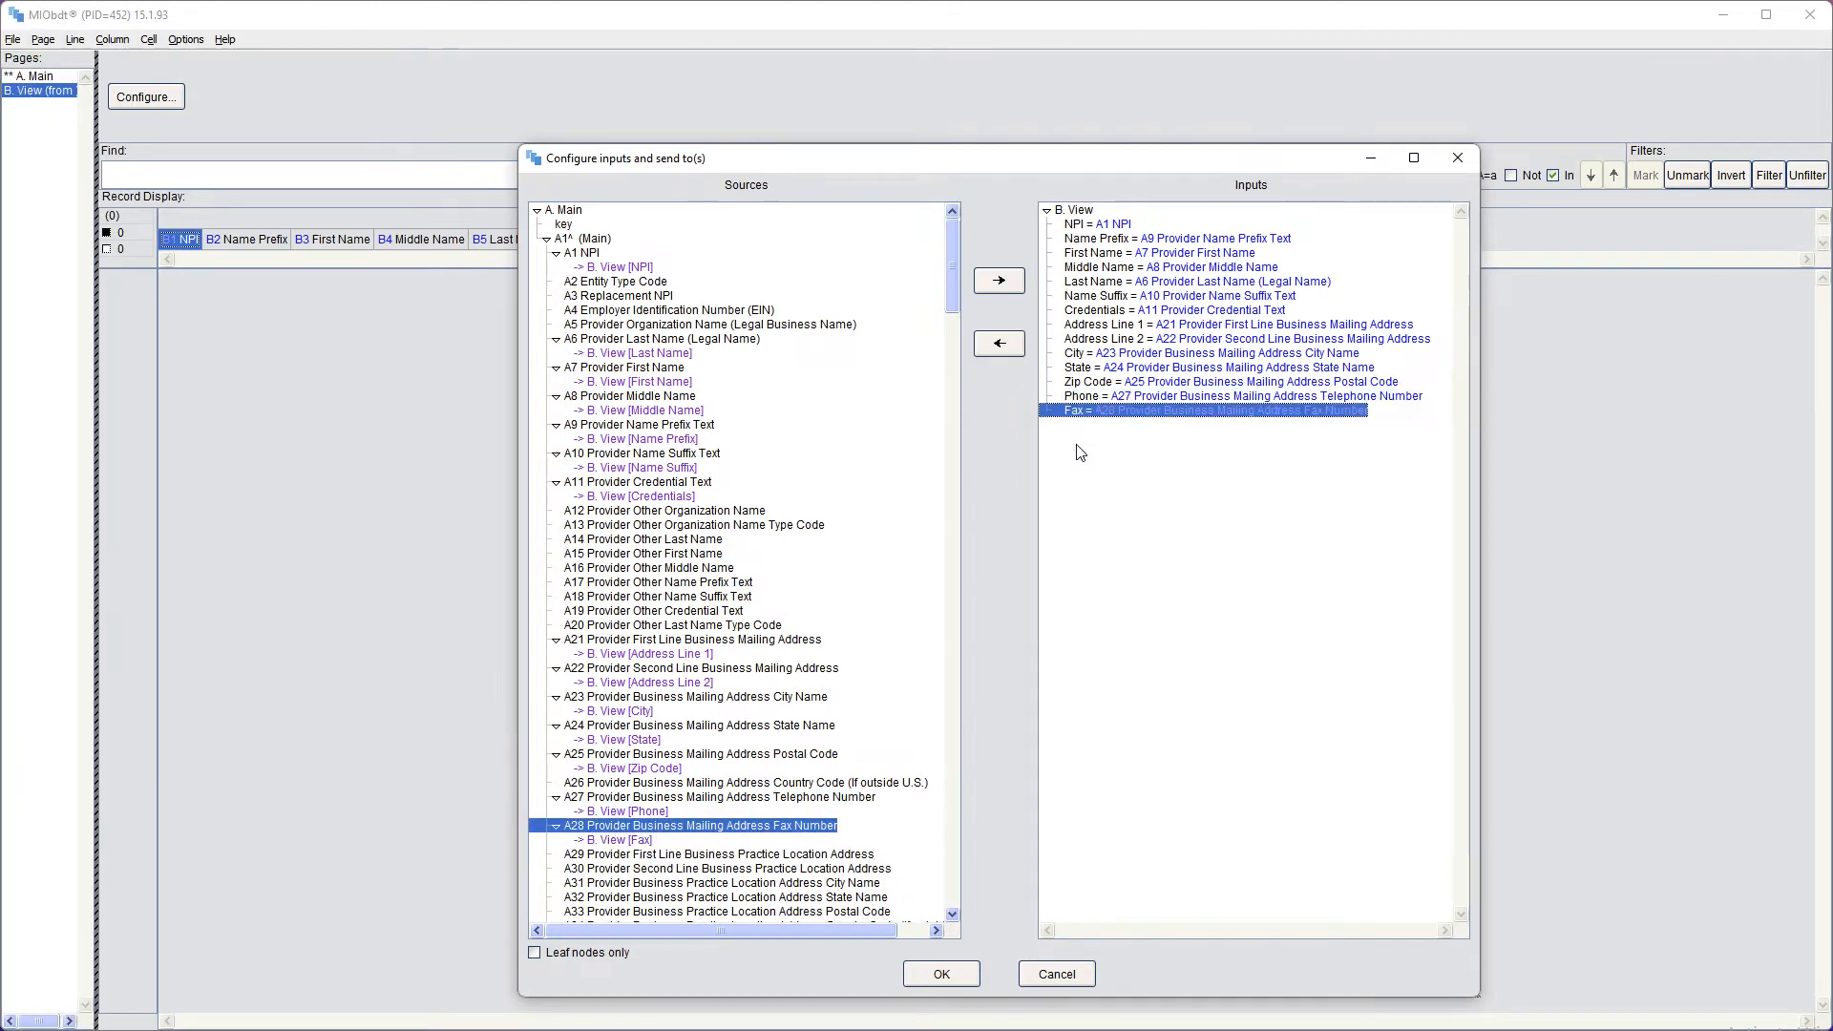
pyautogui.click(940, 974)
# - Search the Name Suffix column for successive non-empty values, using an empty search text with Not enabled and In disabled
pyautogui.moveTo(369, 273); pyautogui.dragTo(752, 259)
pyautogui.click(761, 256)
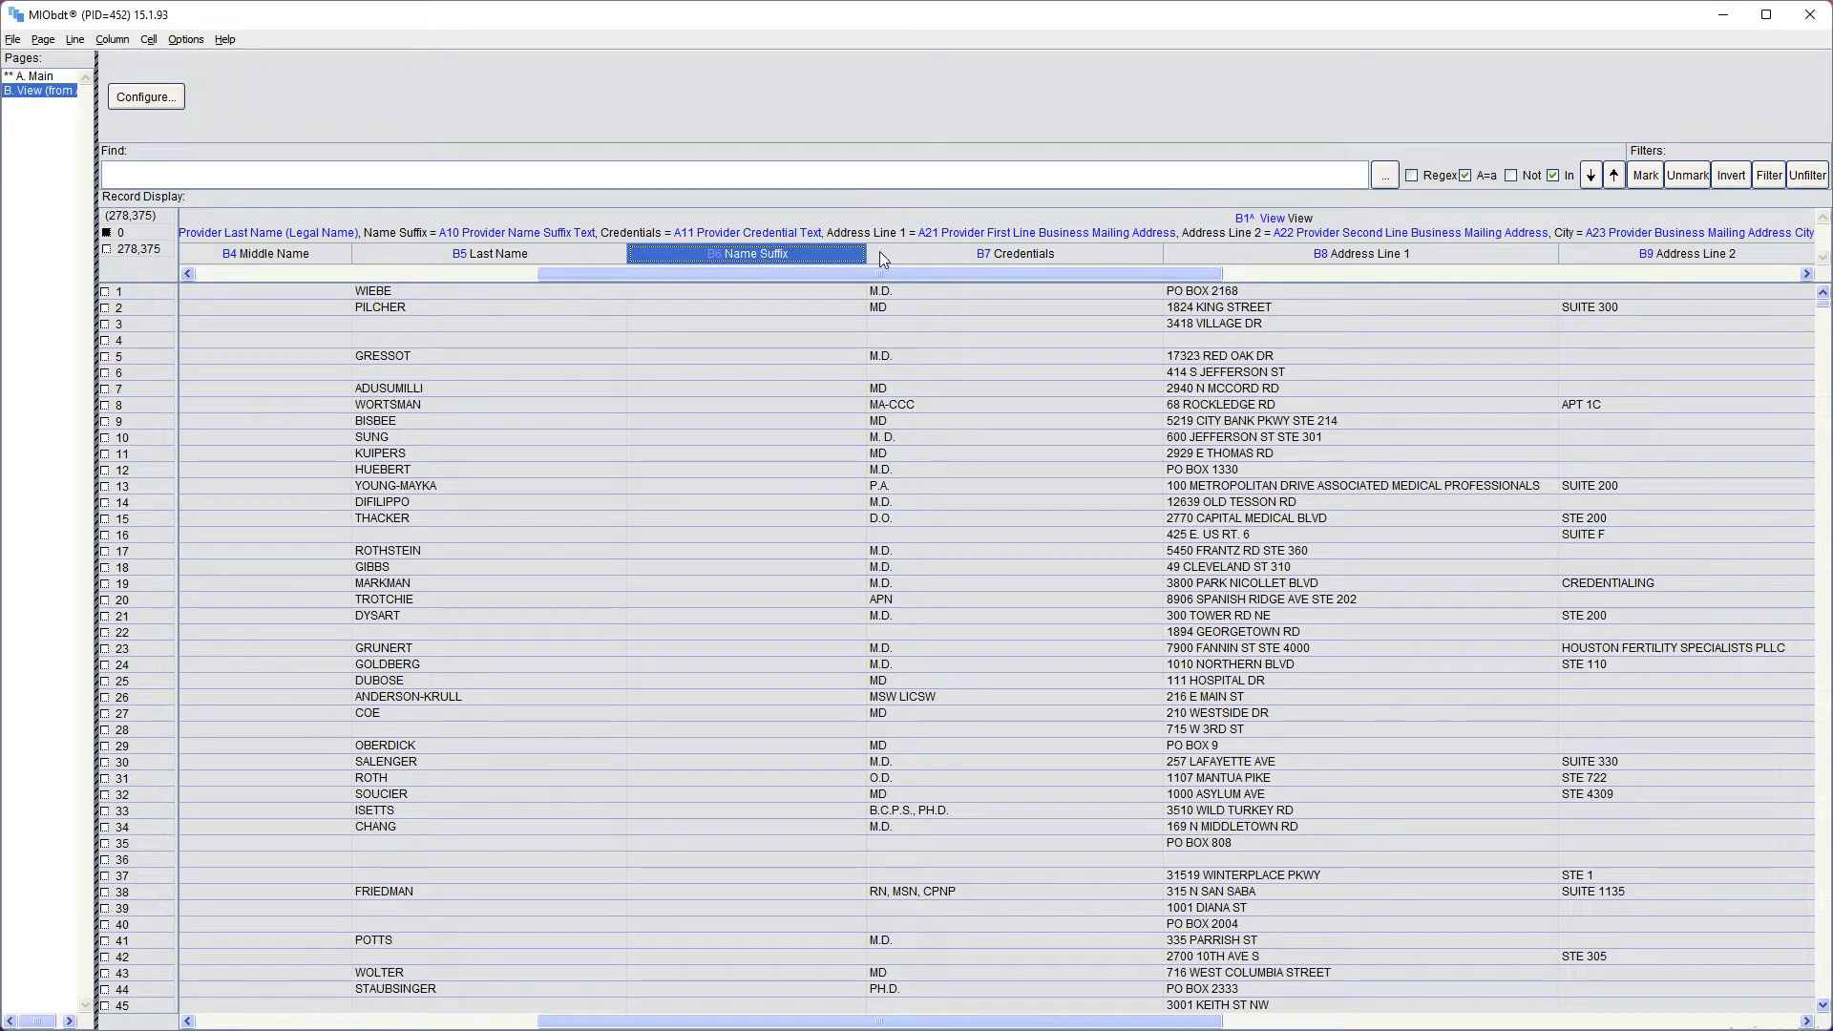
pyautogui.click(1510, 176)
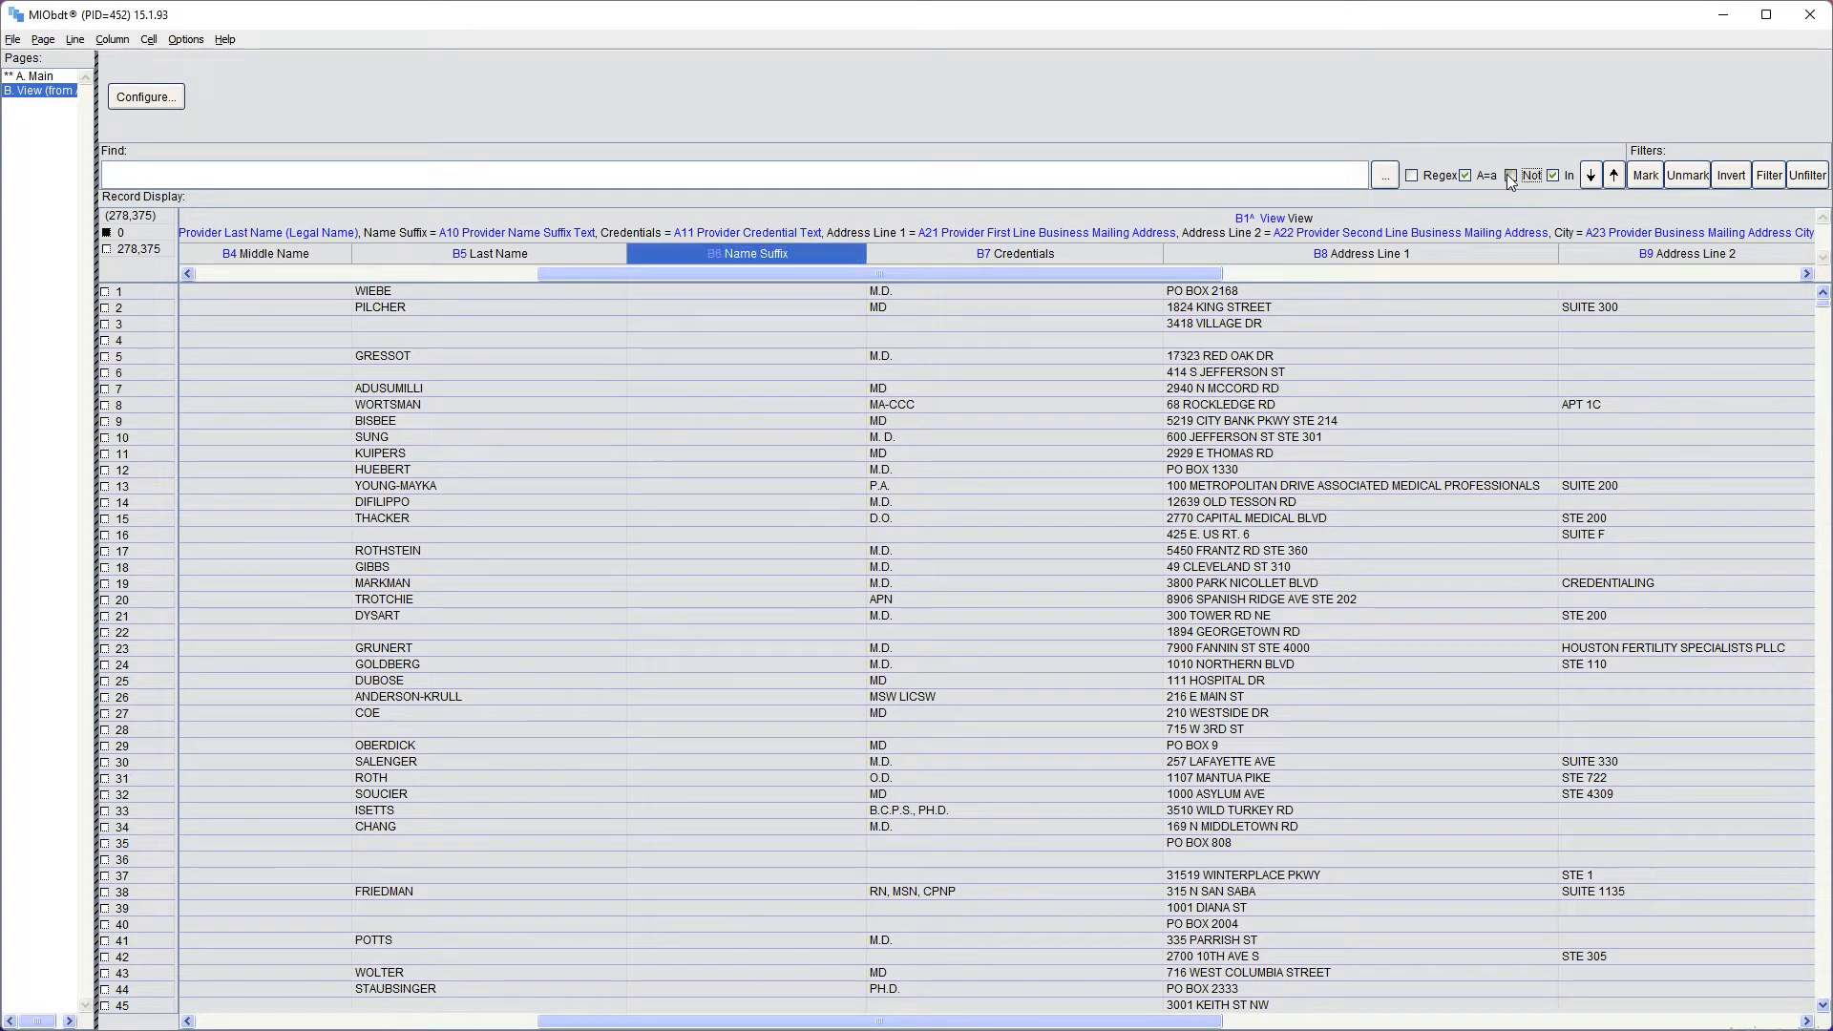
pyautogui.click(1510, 177)
pyautogui.click(1552, 175)
pyautogui.click(1589, 175)
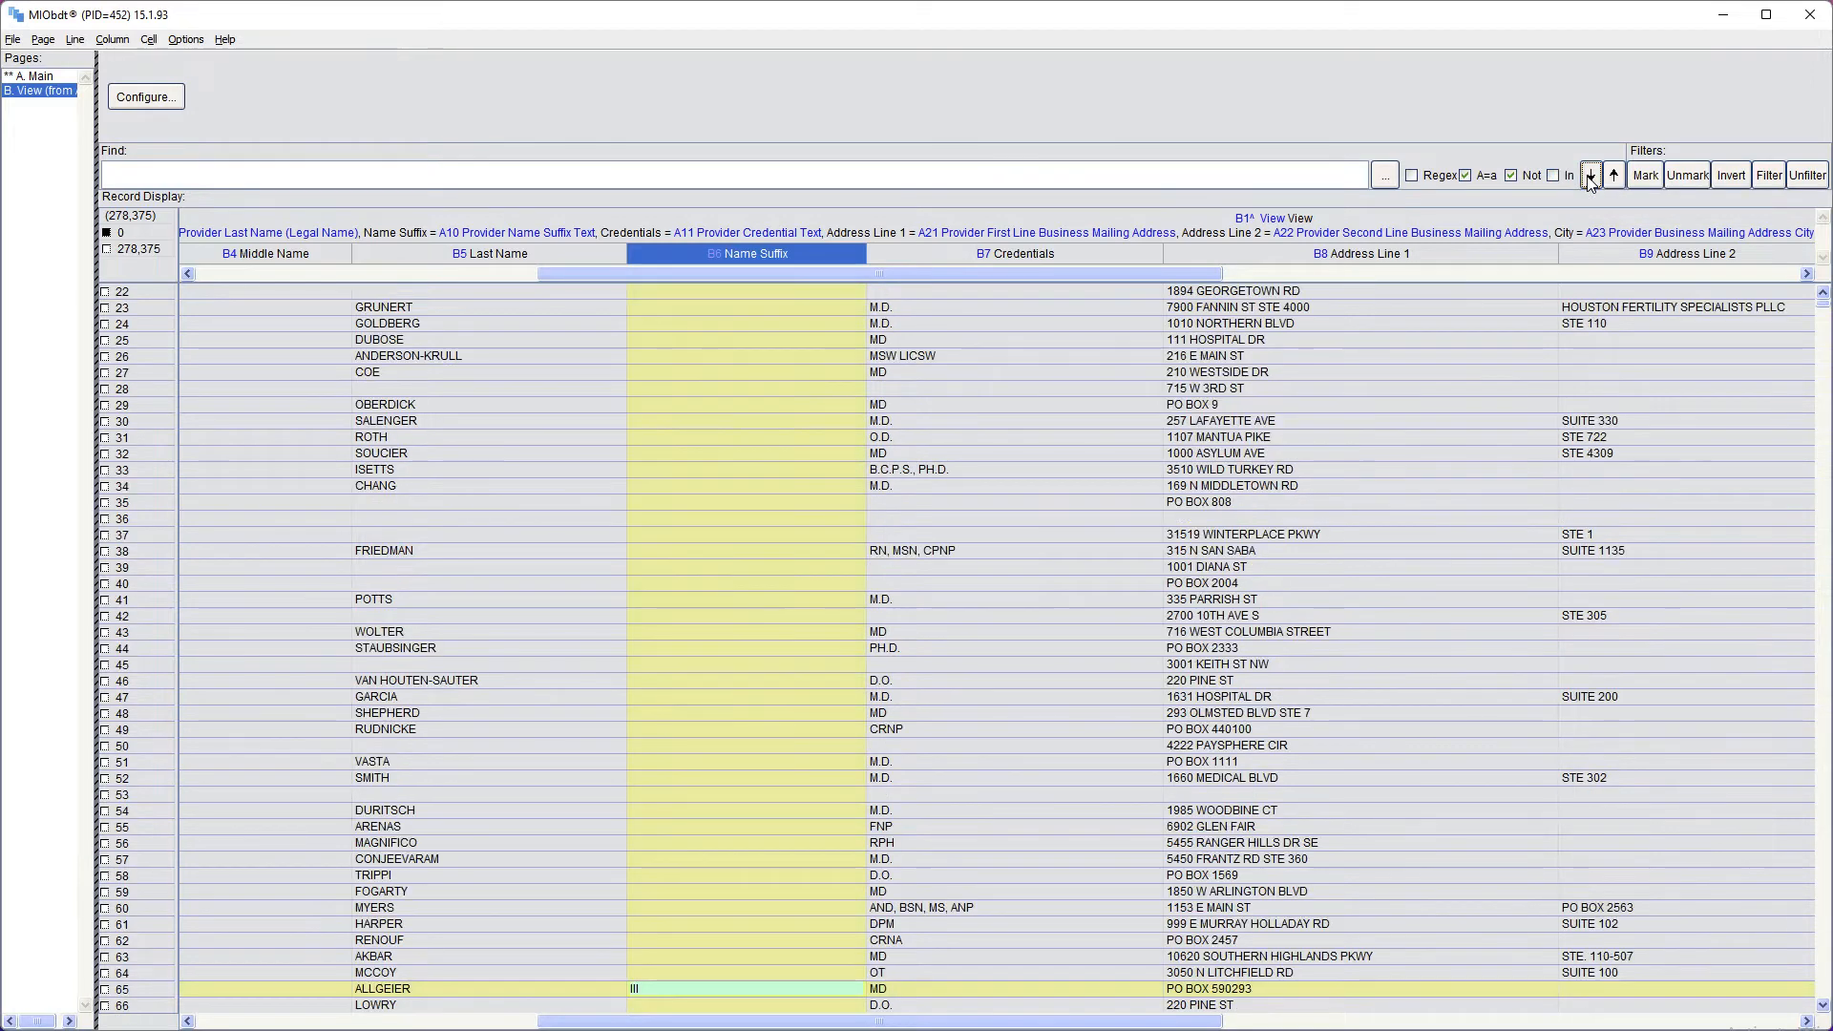
pyautogui.click(1589, 175)
pyautogui.click(1589, 176)
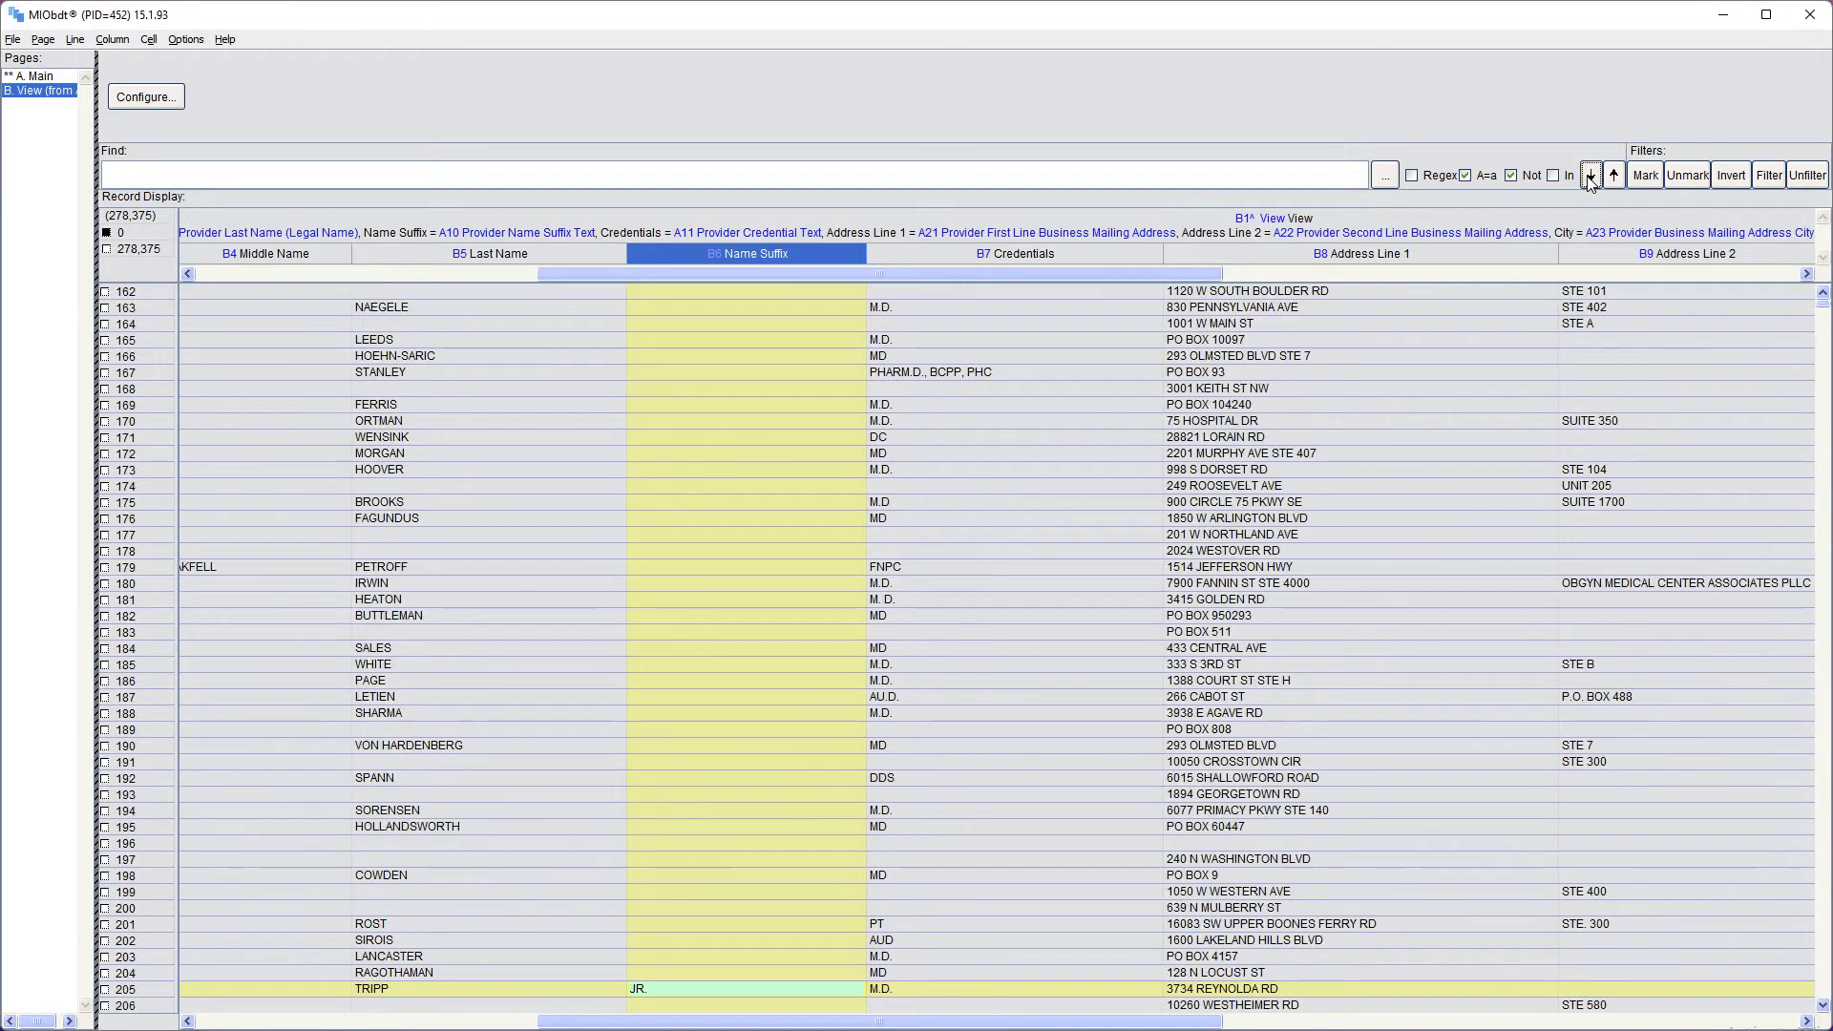
pyautogui.click(1589, 175)
pyautogui.click(1590, 176)
pyautogui.click(1589, 175)
pyautogui.click(1590, 176)
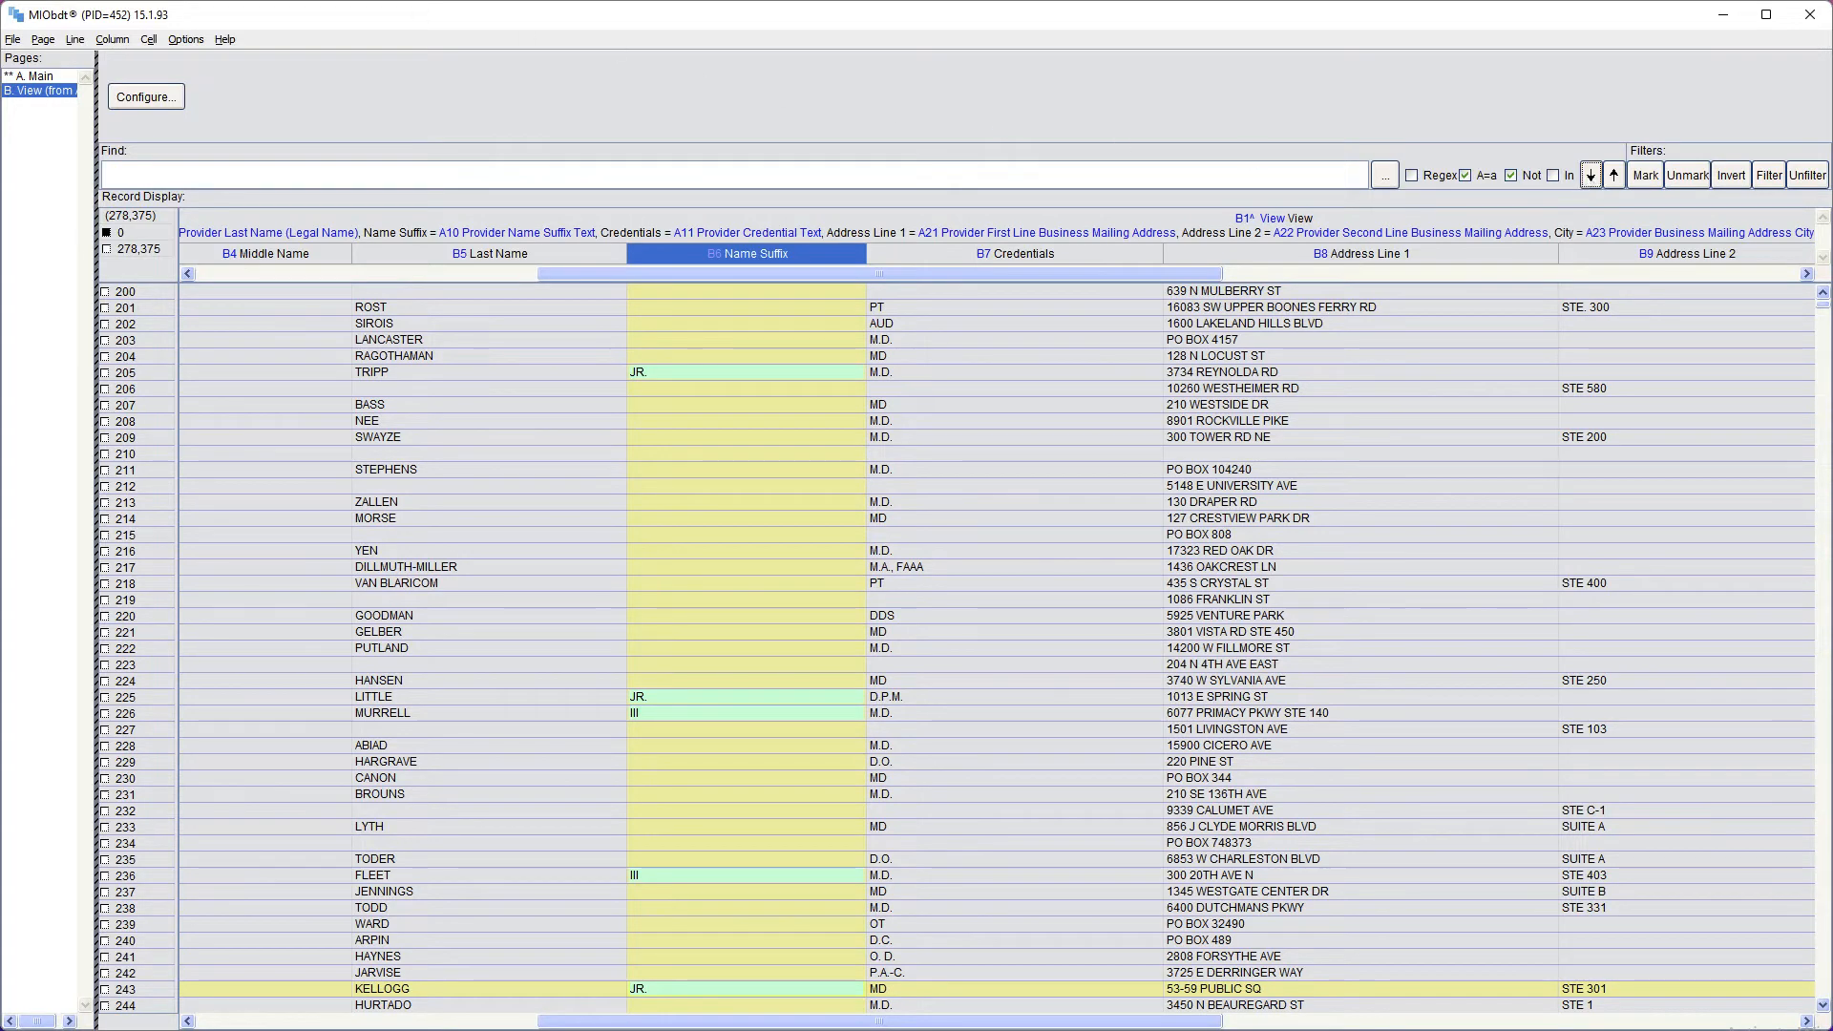
# - Mark the view's records whose City contains "columbus", with Not disabled and In enabled, and filter to them
pyautogui.click(31, 75)
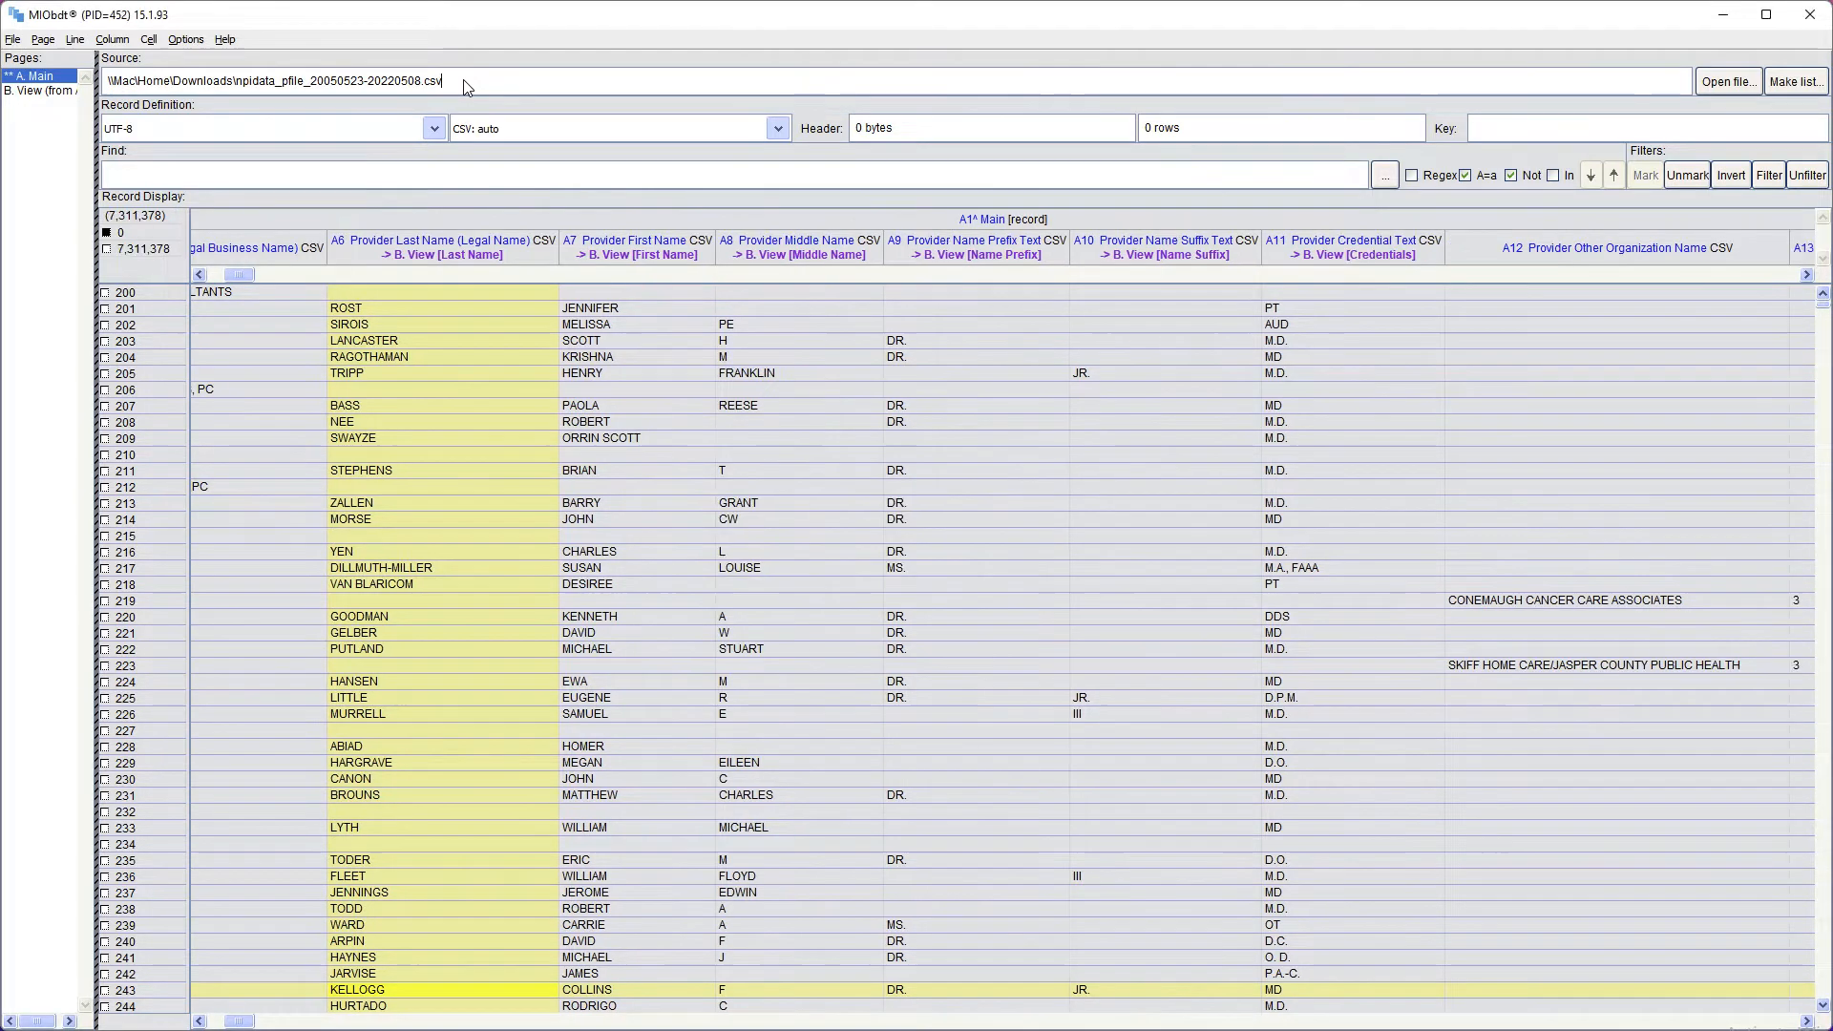
pyautogui.click(45, 92)
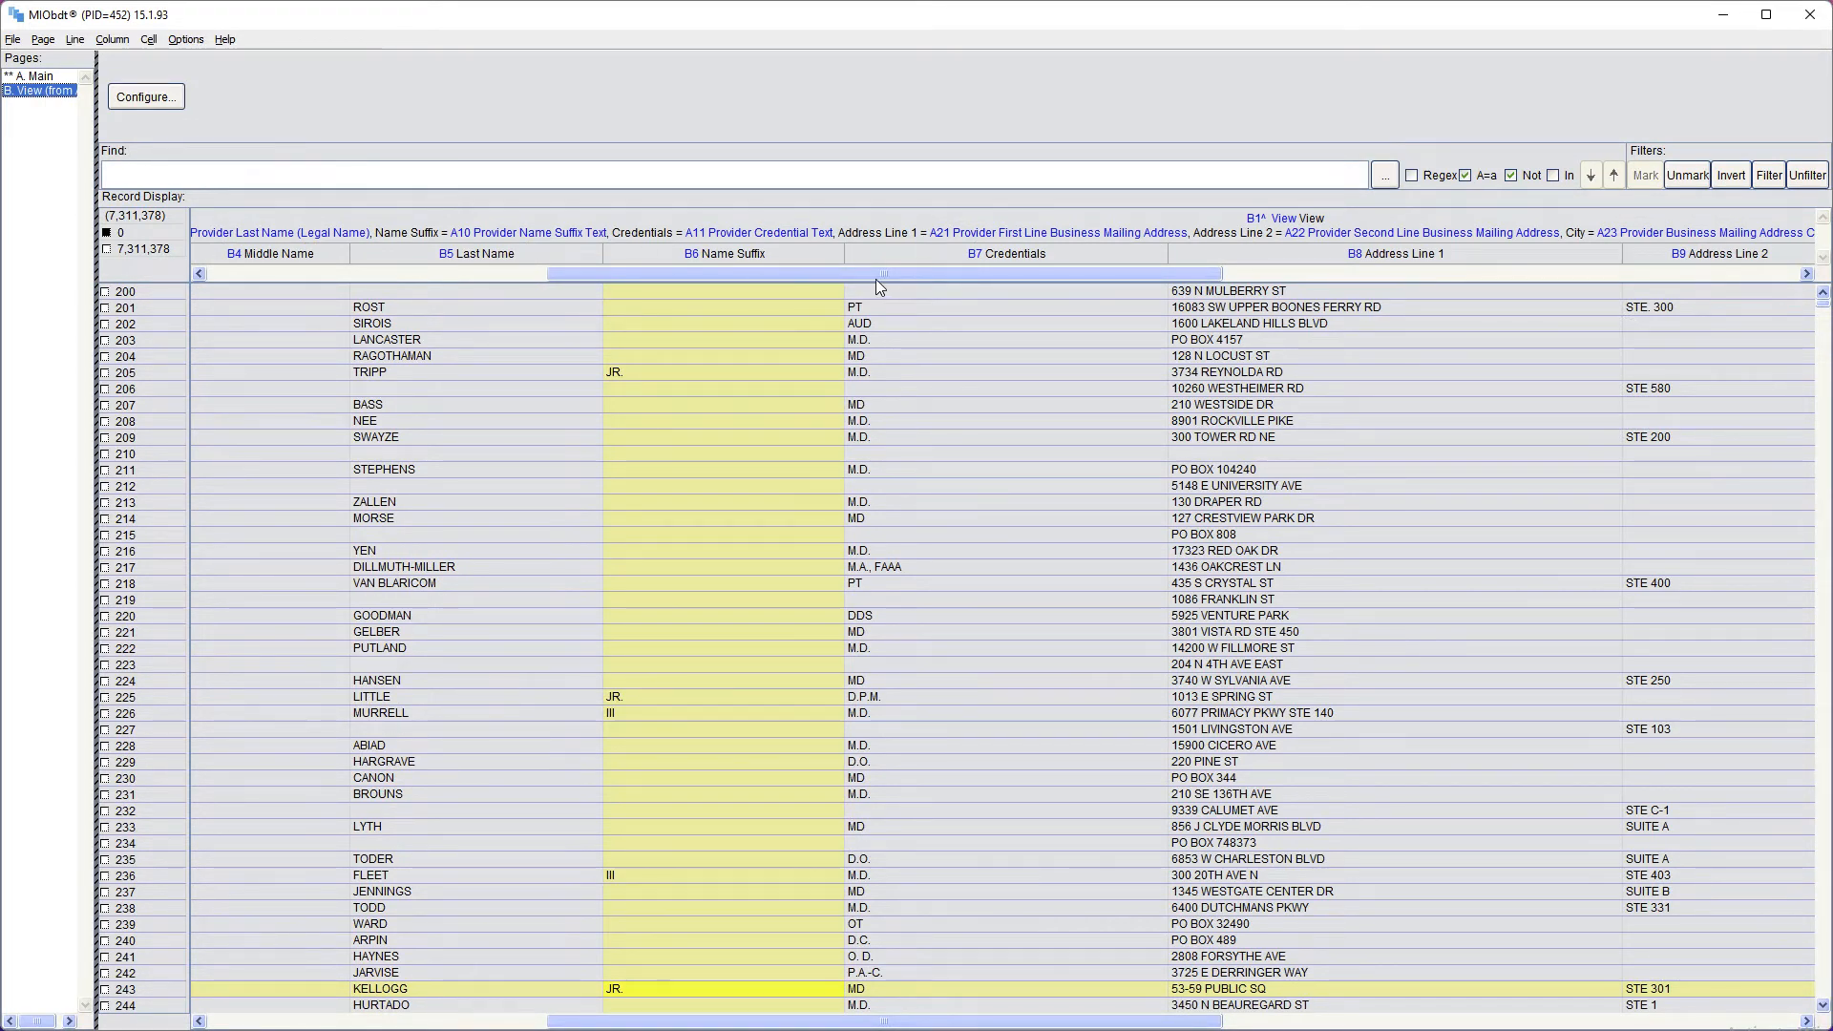
pyautogui.moveTo(876, 276); pyautogui.dragTo(1384, 284)
pyautogui.click(960, 262)
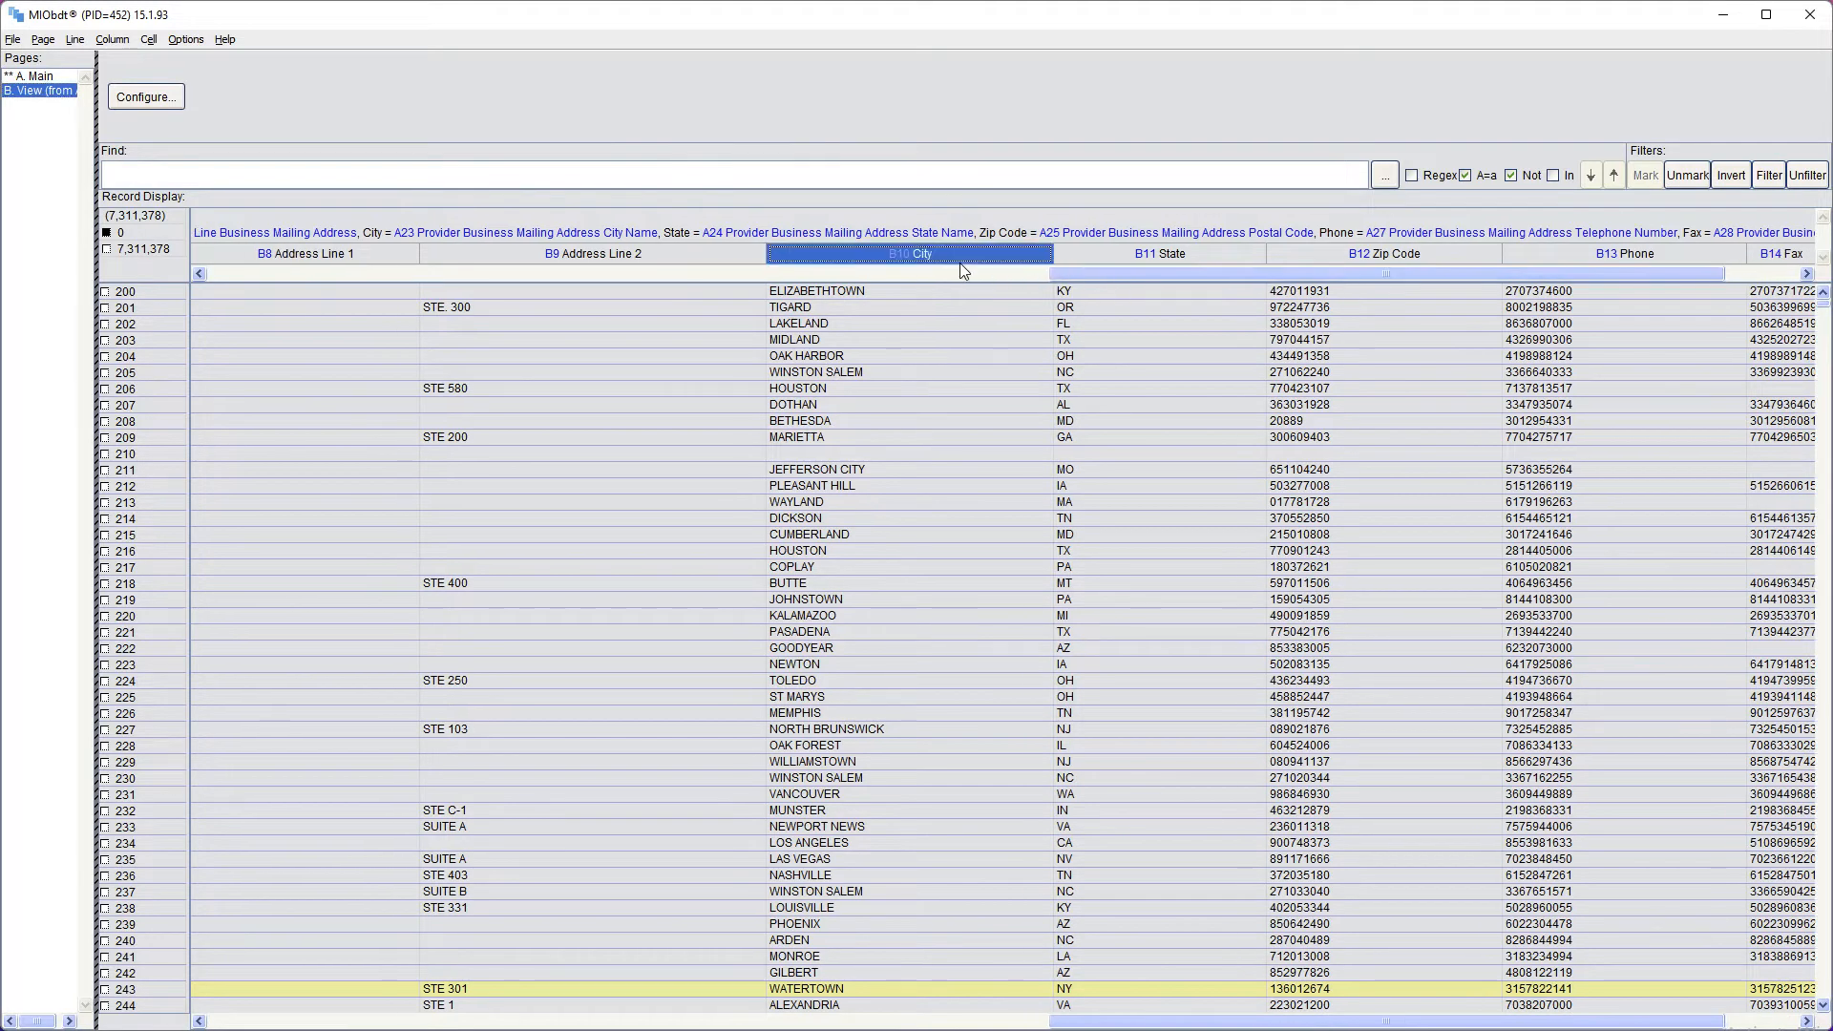
pyautogui.click(353, 184)
pyautogui.write('columbus')
pyautogui.click(1510, 177)
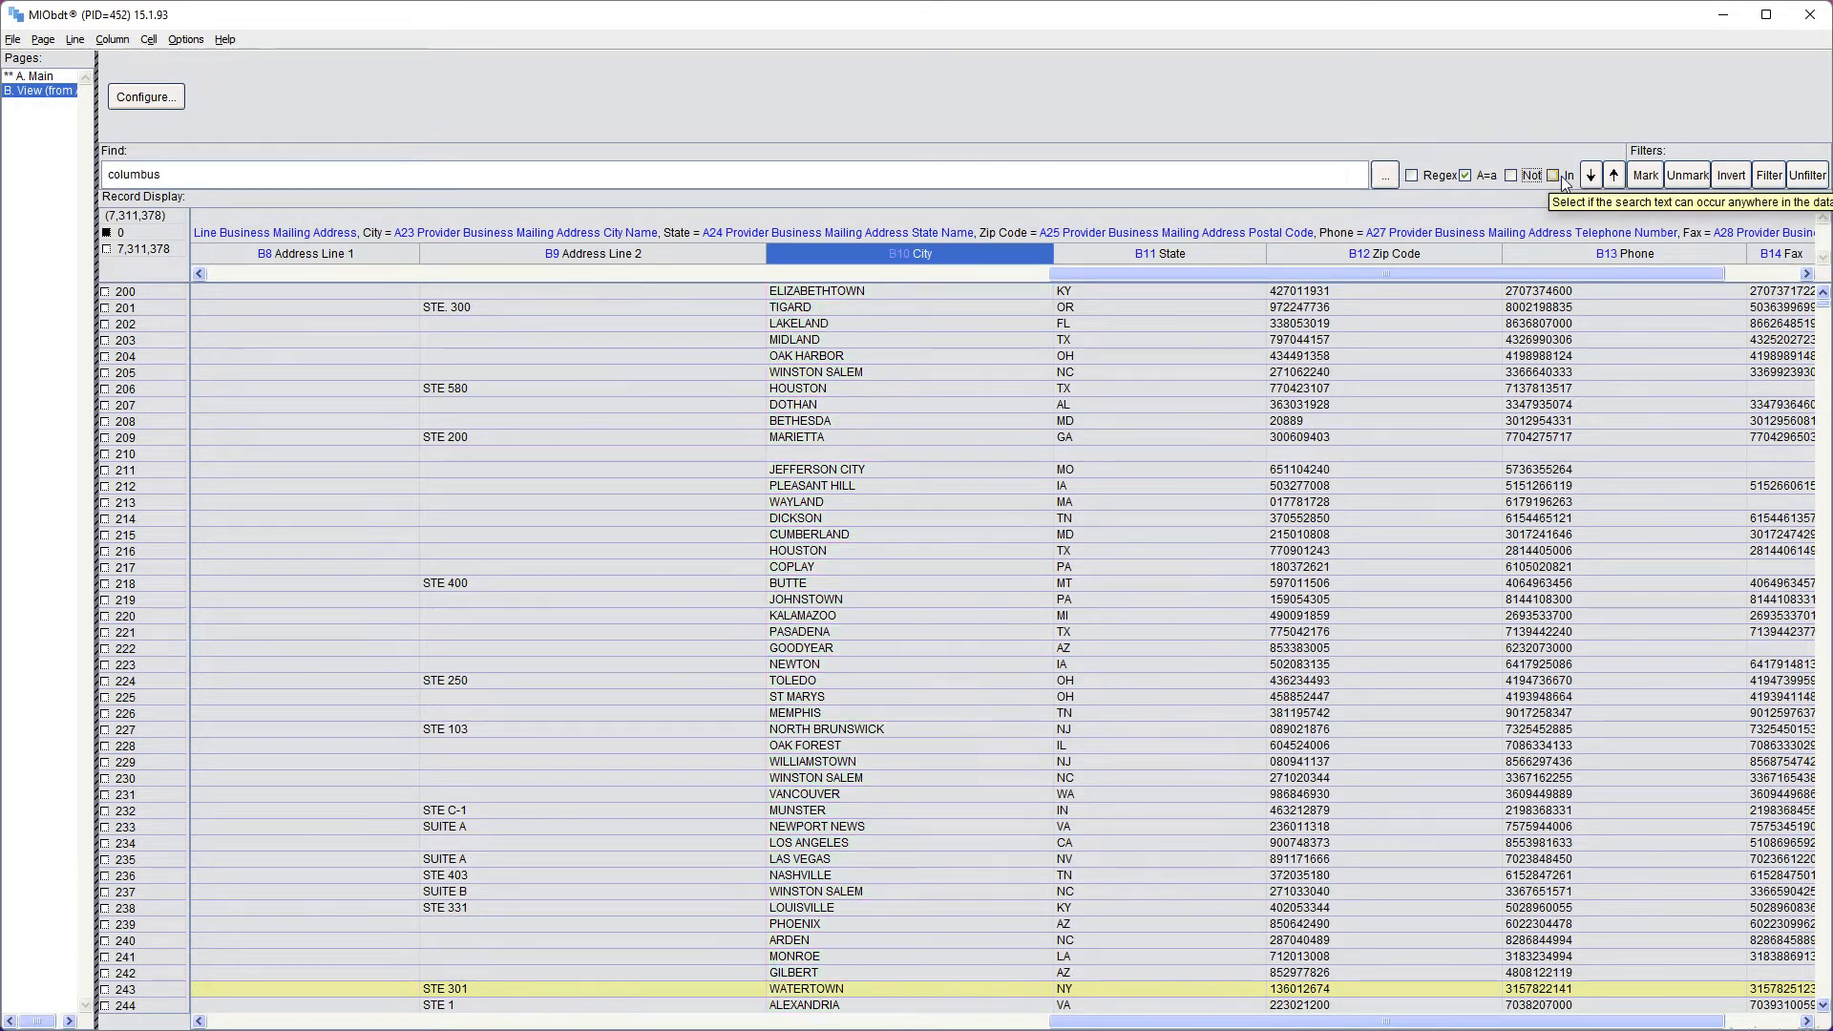
pyautogui.click(1642, 175)
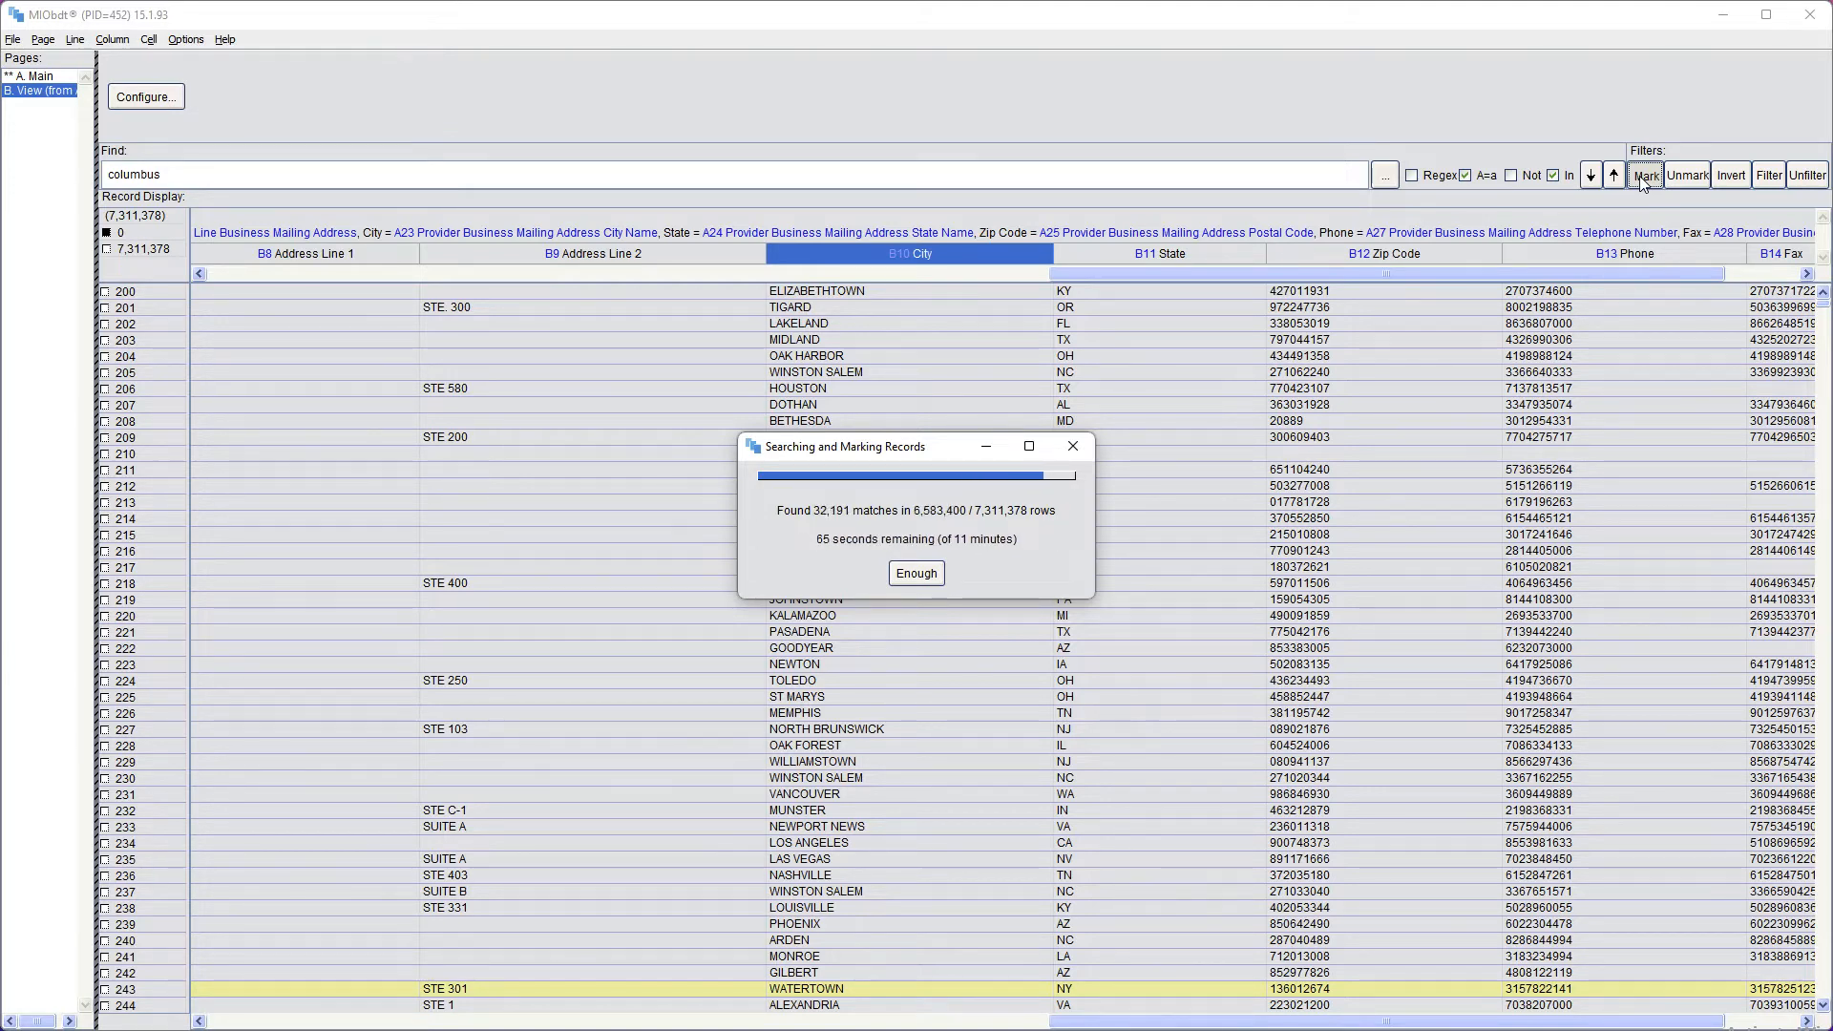
pyautogui.click(1768, 176)
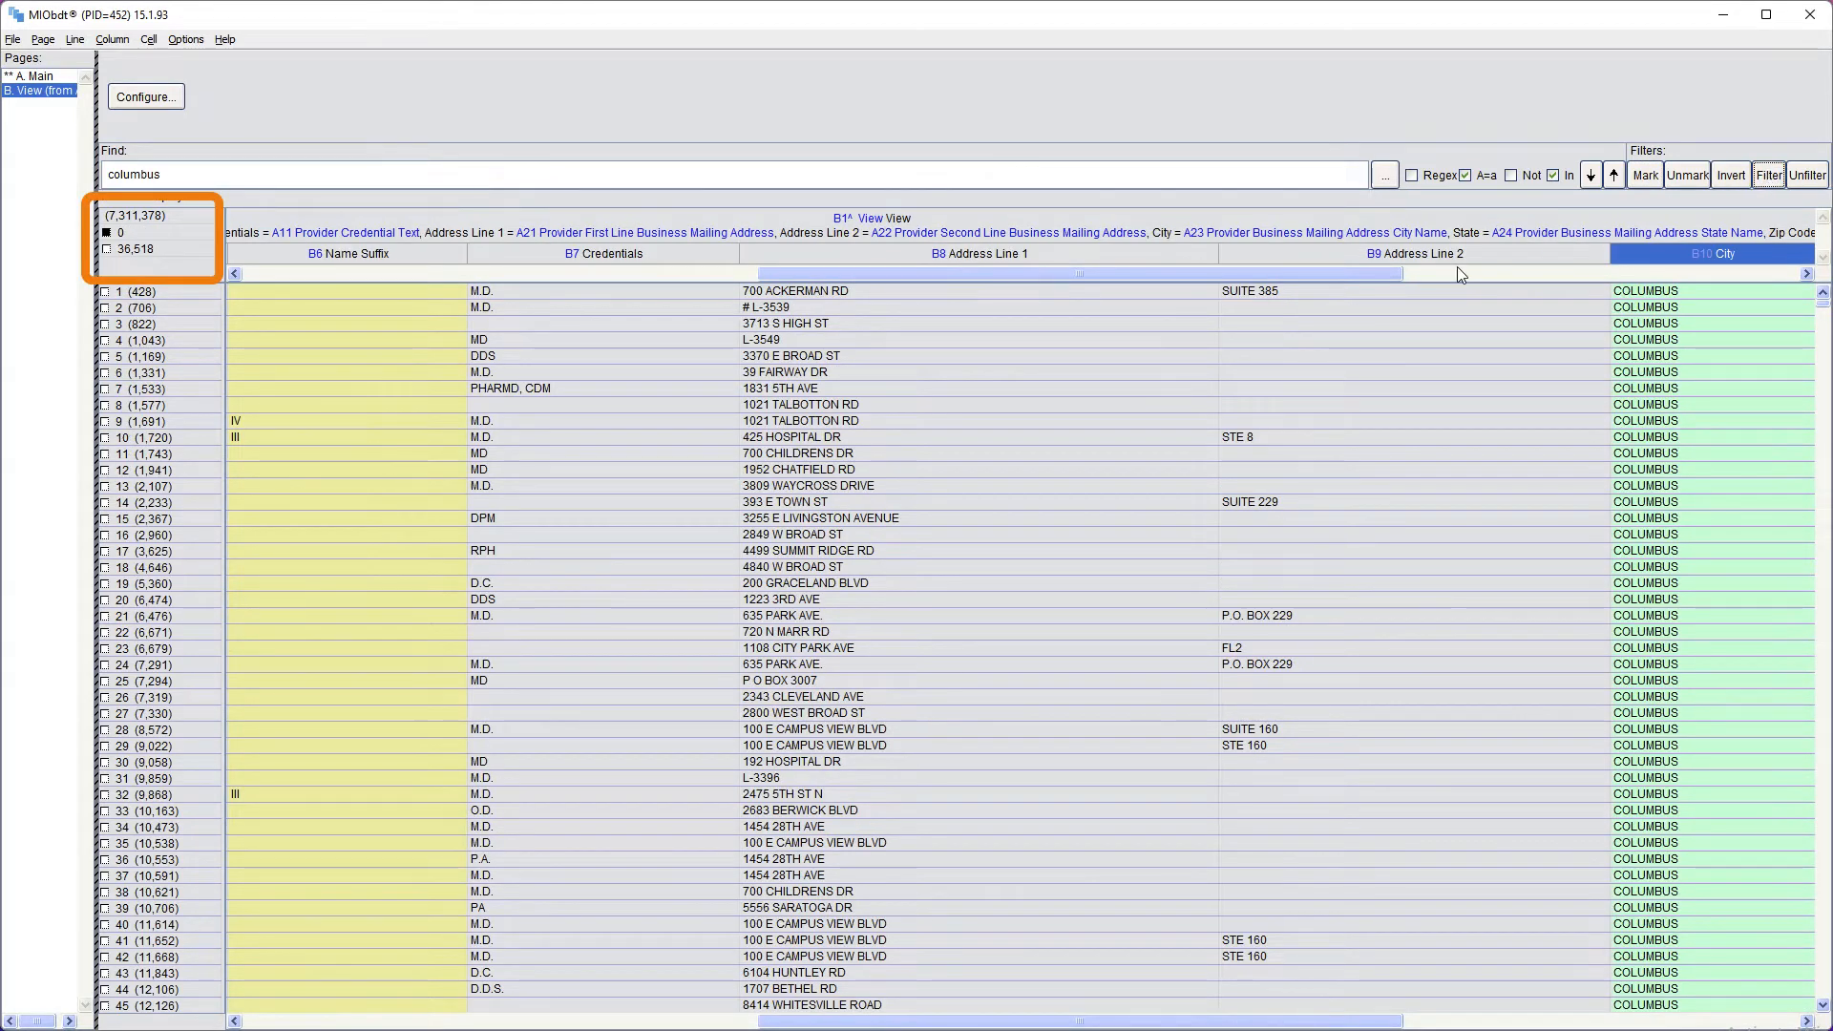
# - Mark the records whose State contains "oh" and filter to them
pyautogui.moveTo(1348, 275); pyautogui.dragTo(1579, 279)
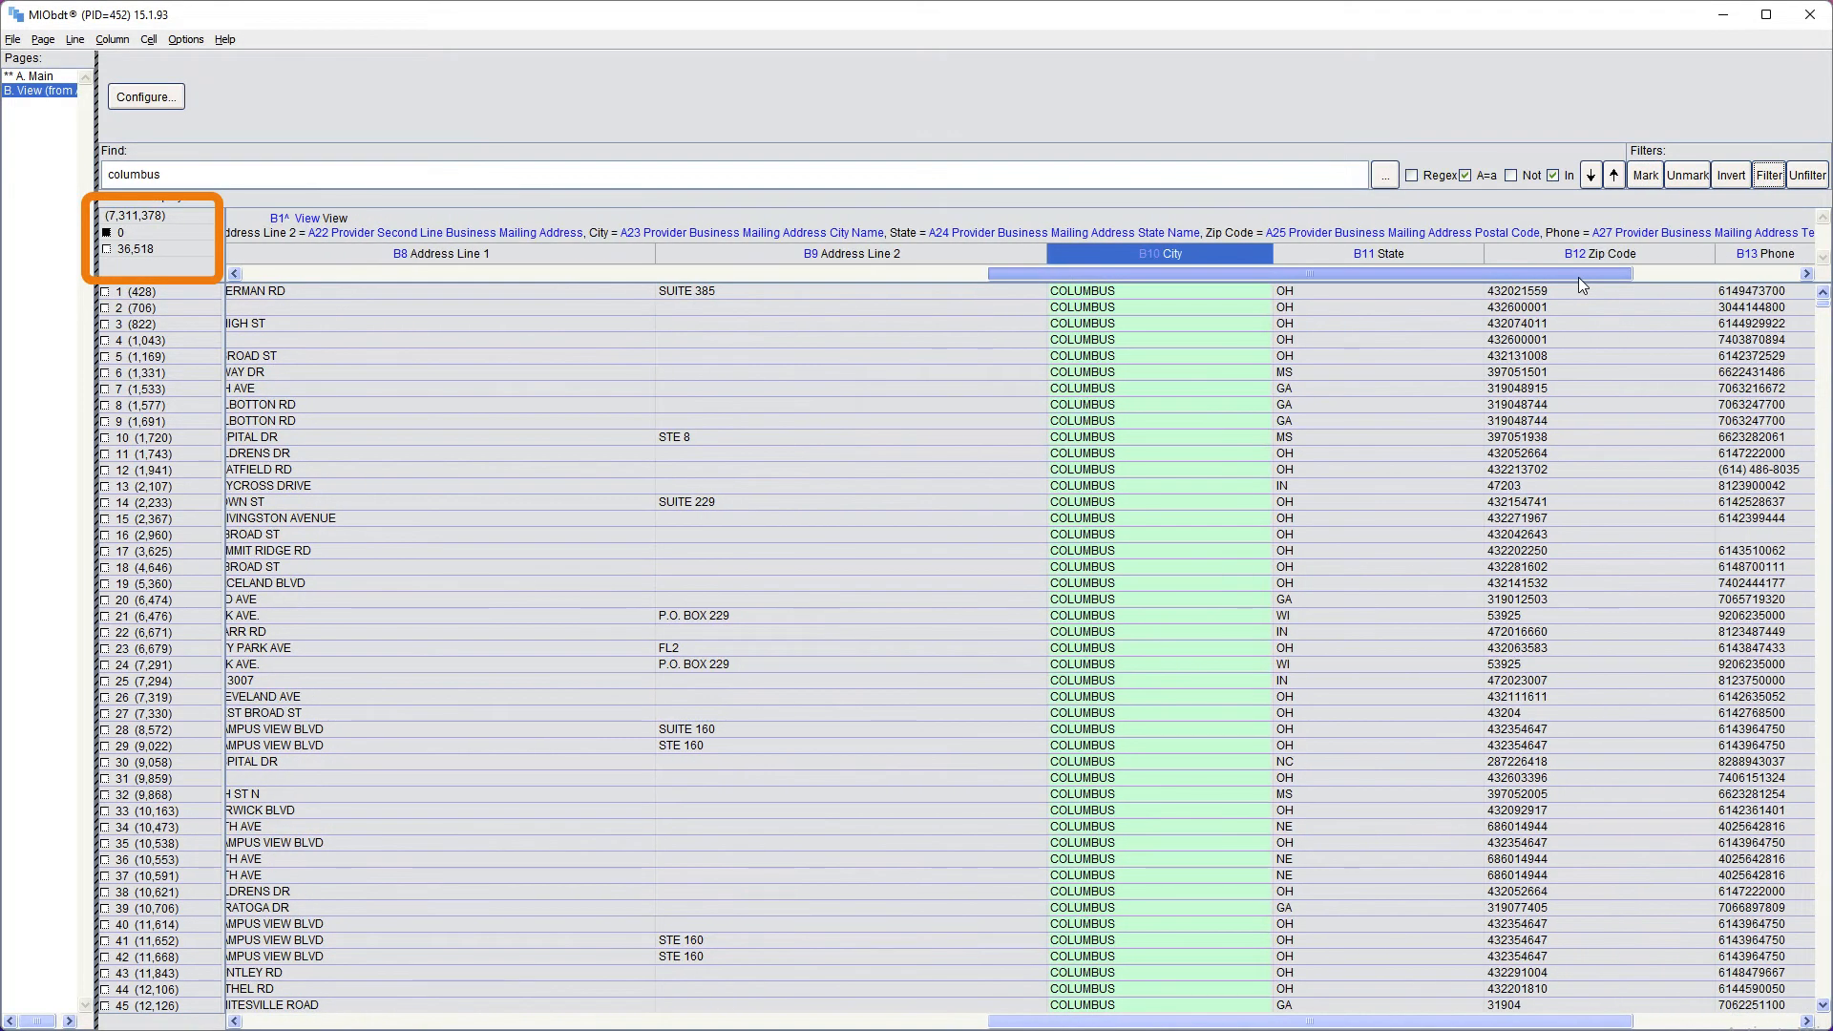
pyautogui.click(1402, 260)
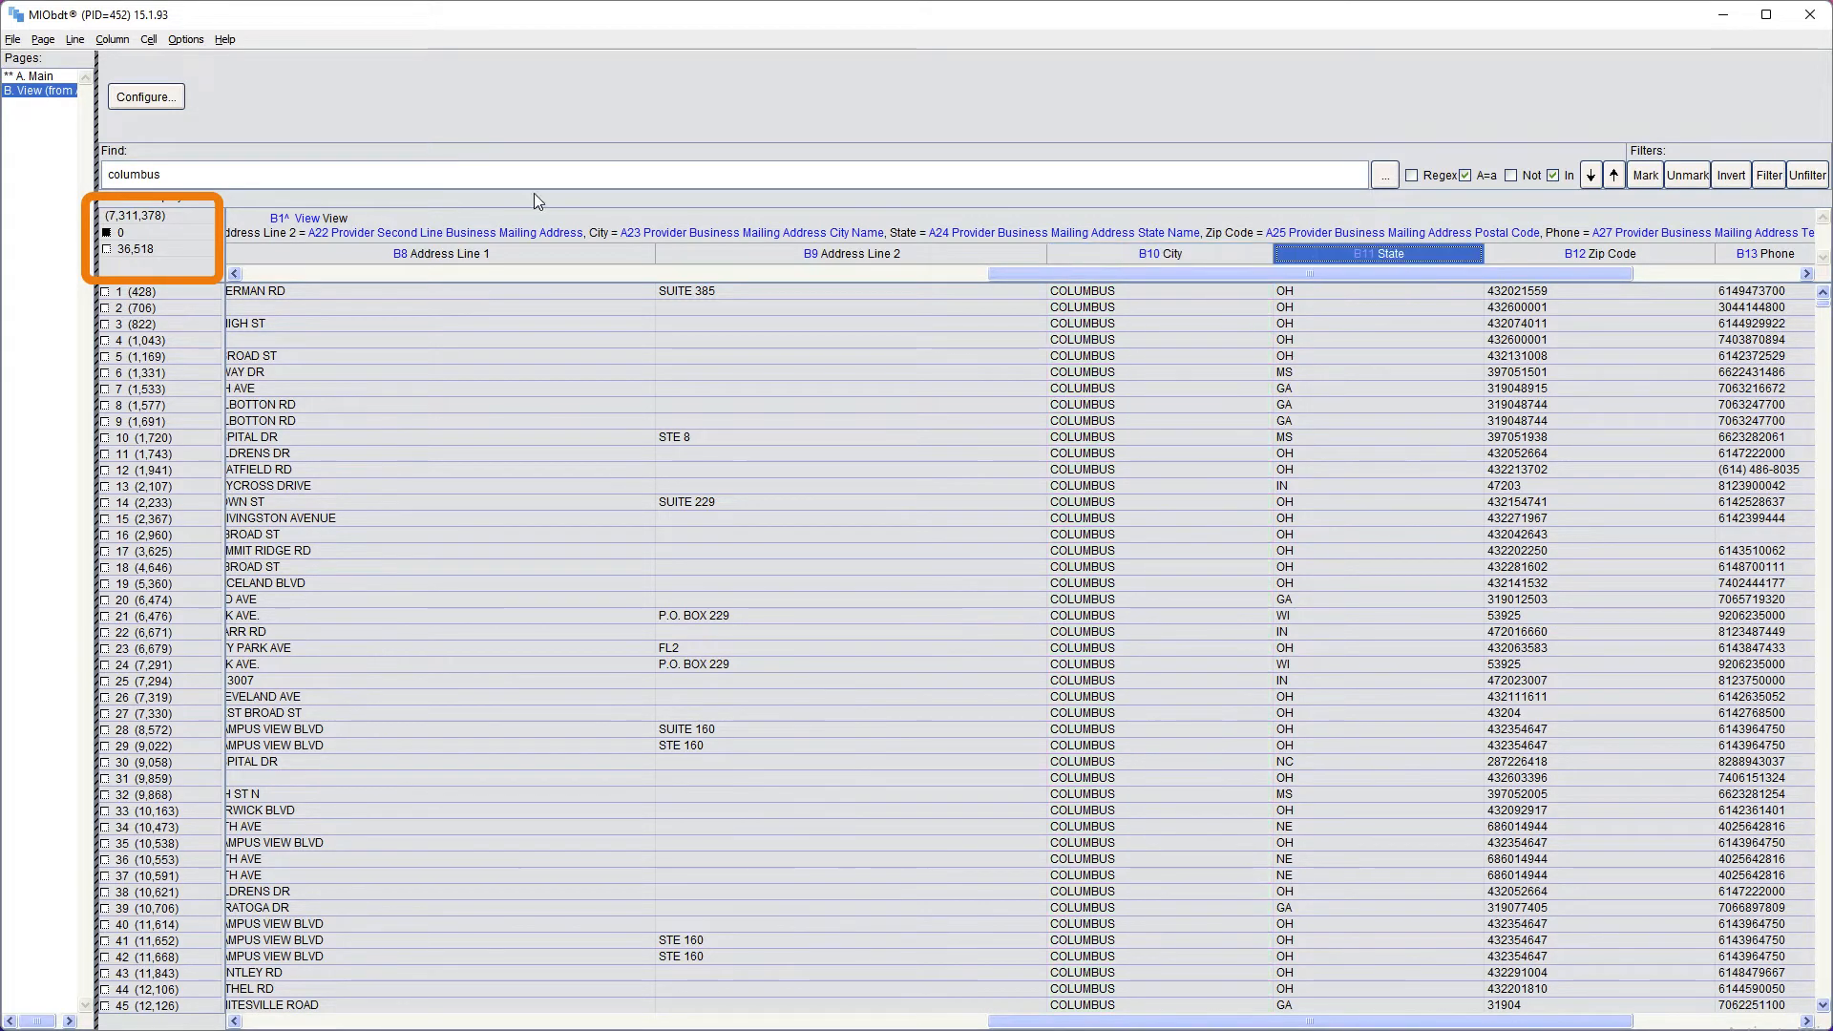
pyautogui.click(327, 177)
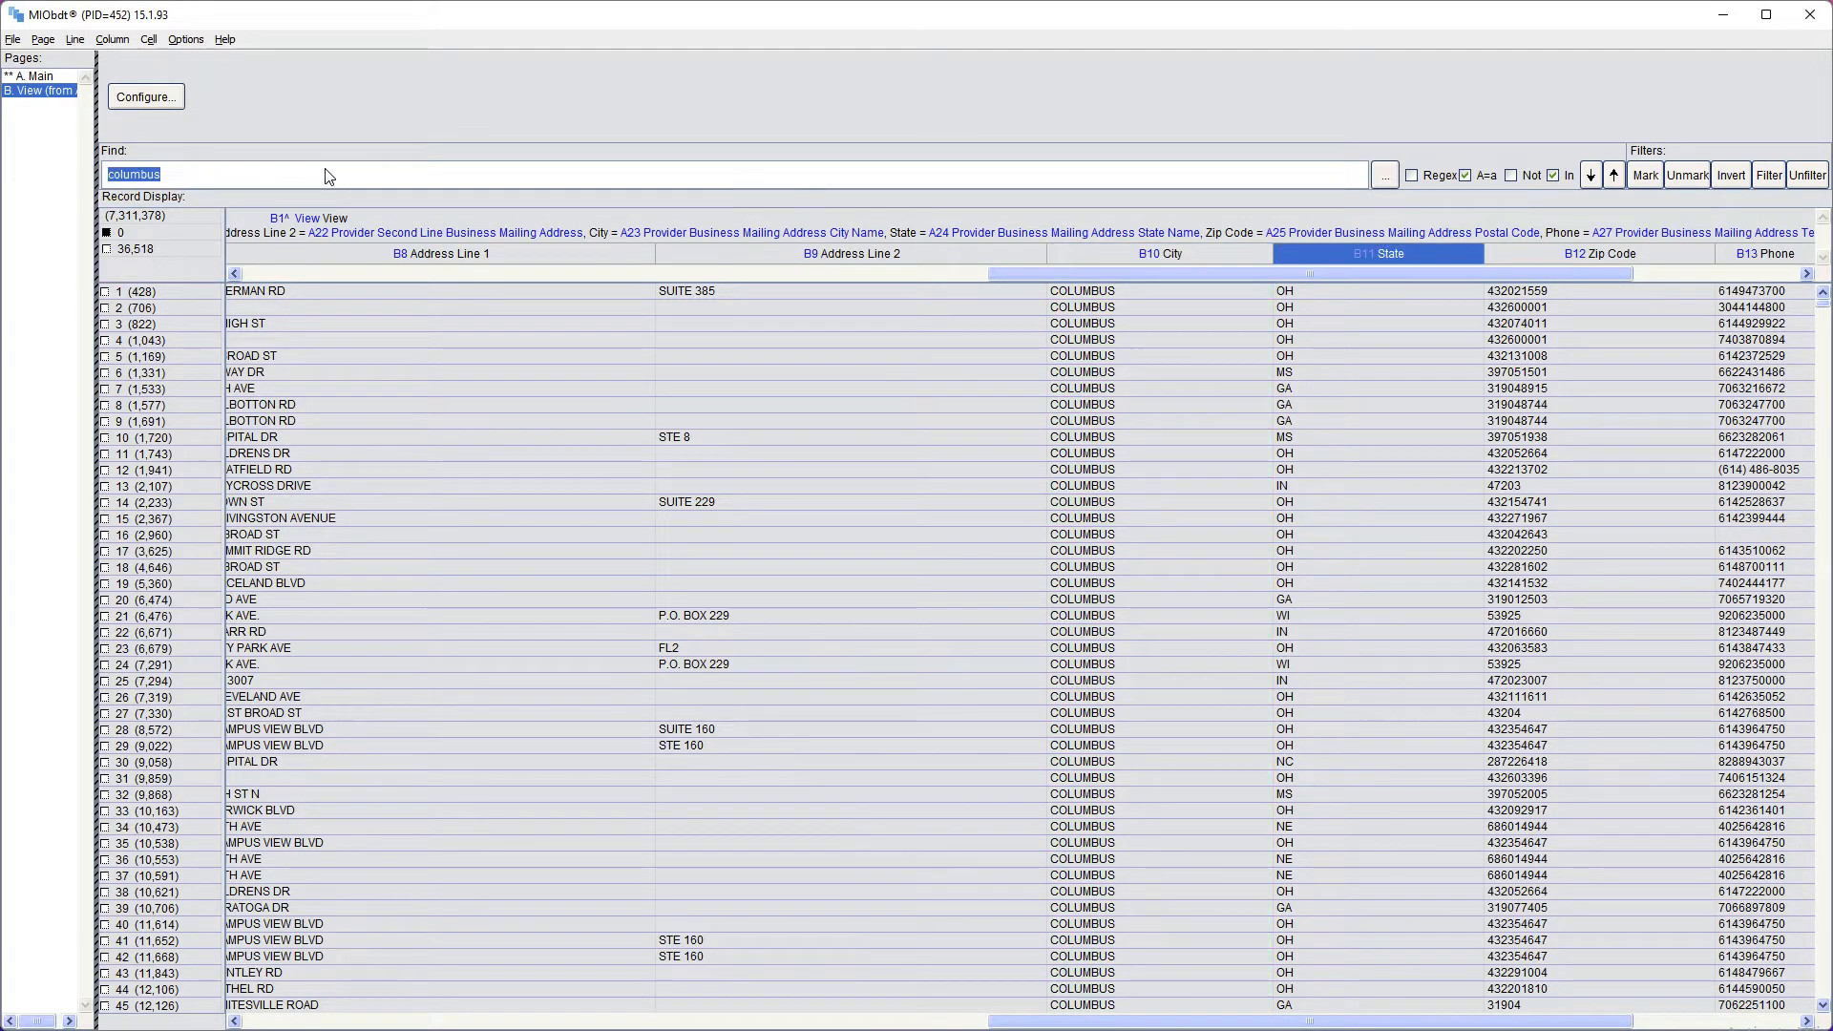
pyautogui.write('oh')
pyautogui.click(1646, 175)
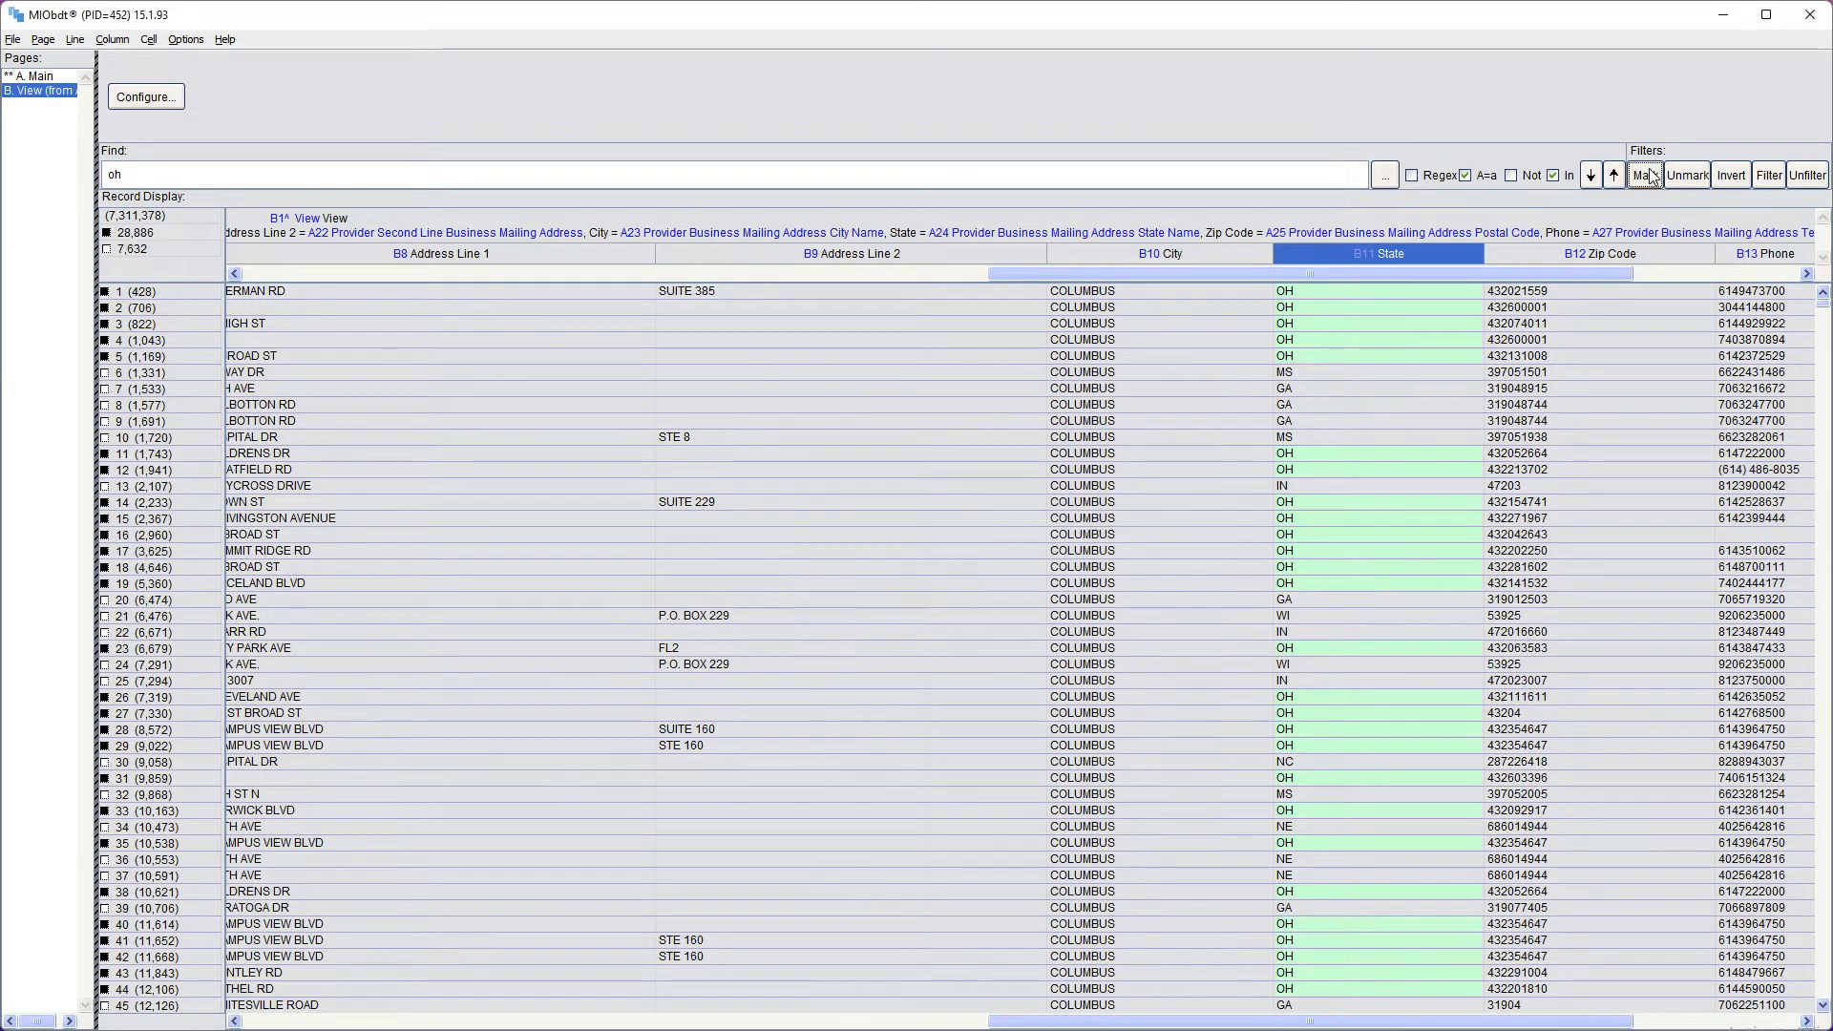
pyautogui.click(1768, 176)
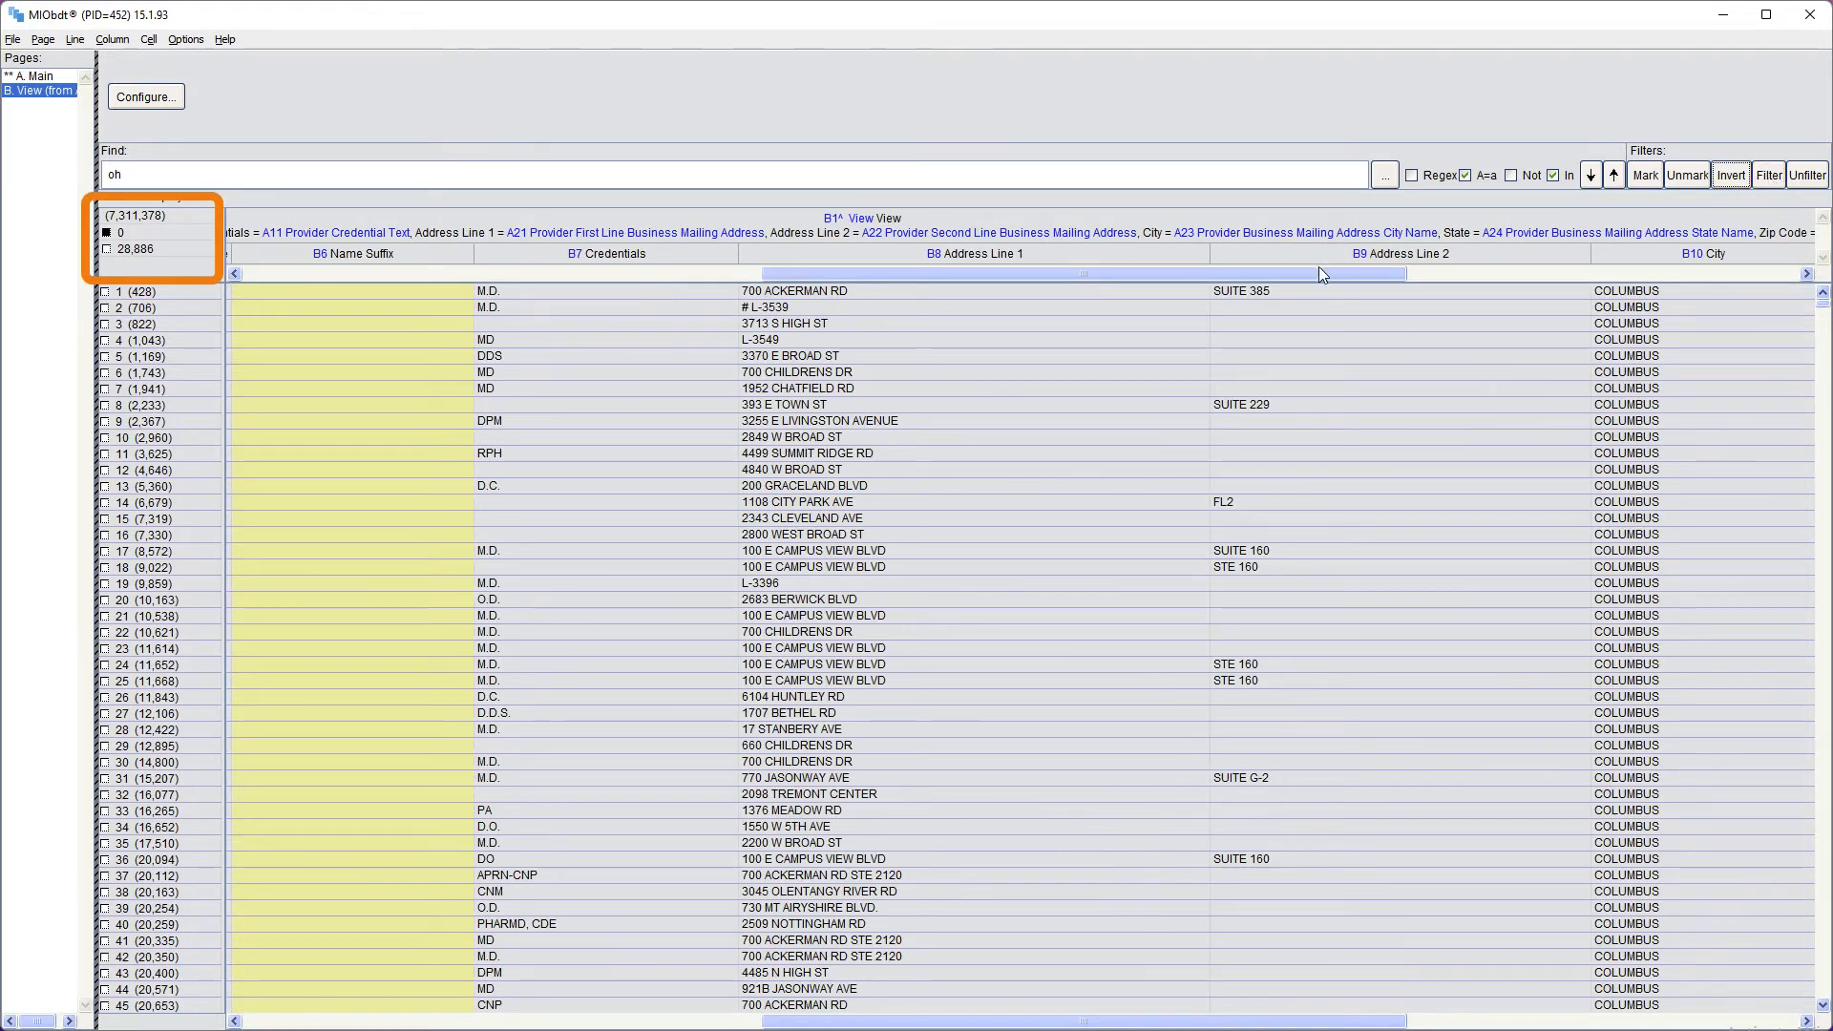
# - Mark the records with a non-empty Last Name, using an empty search text with Not enabled and In disabled, and filter to them
pyautogui.moveTo(1309, 277); pyautogui.dragTo(1148, 287)
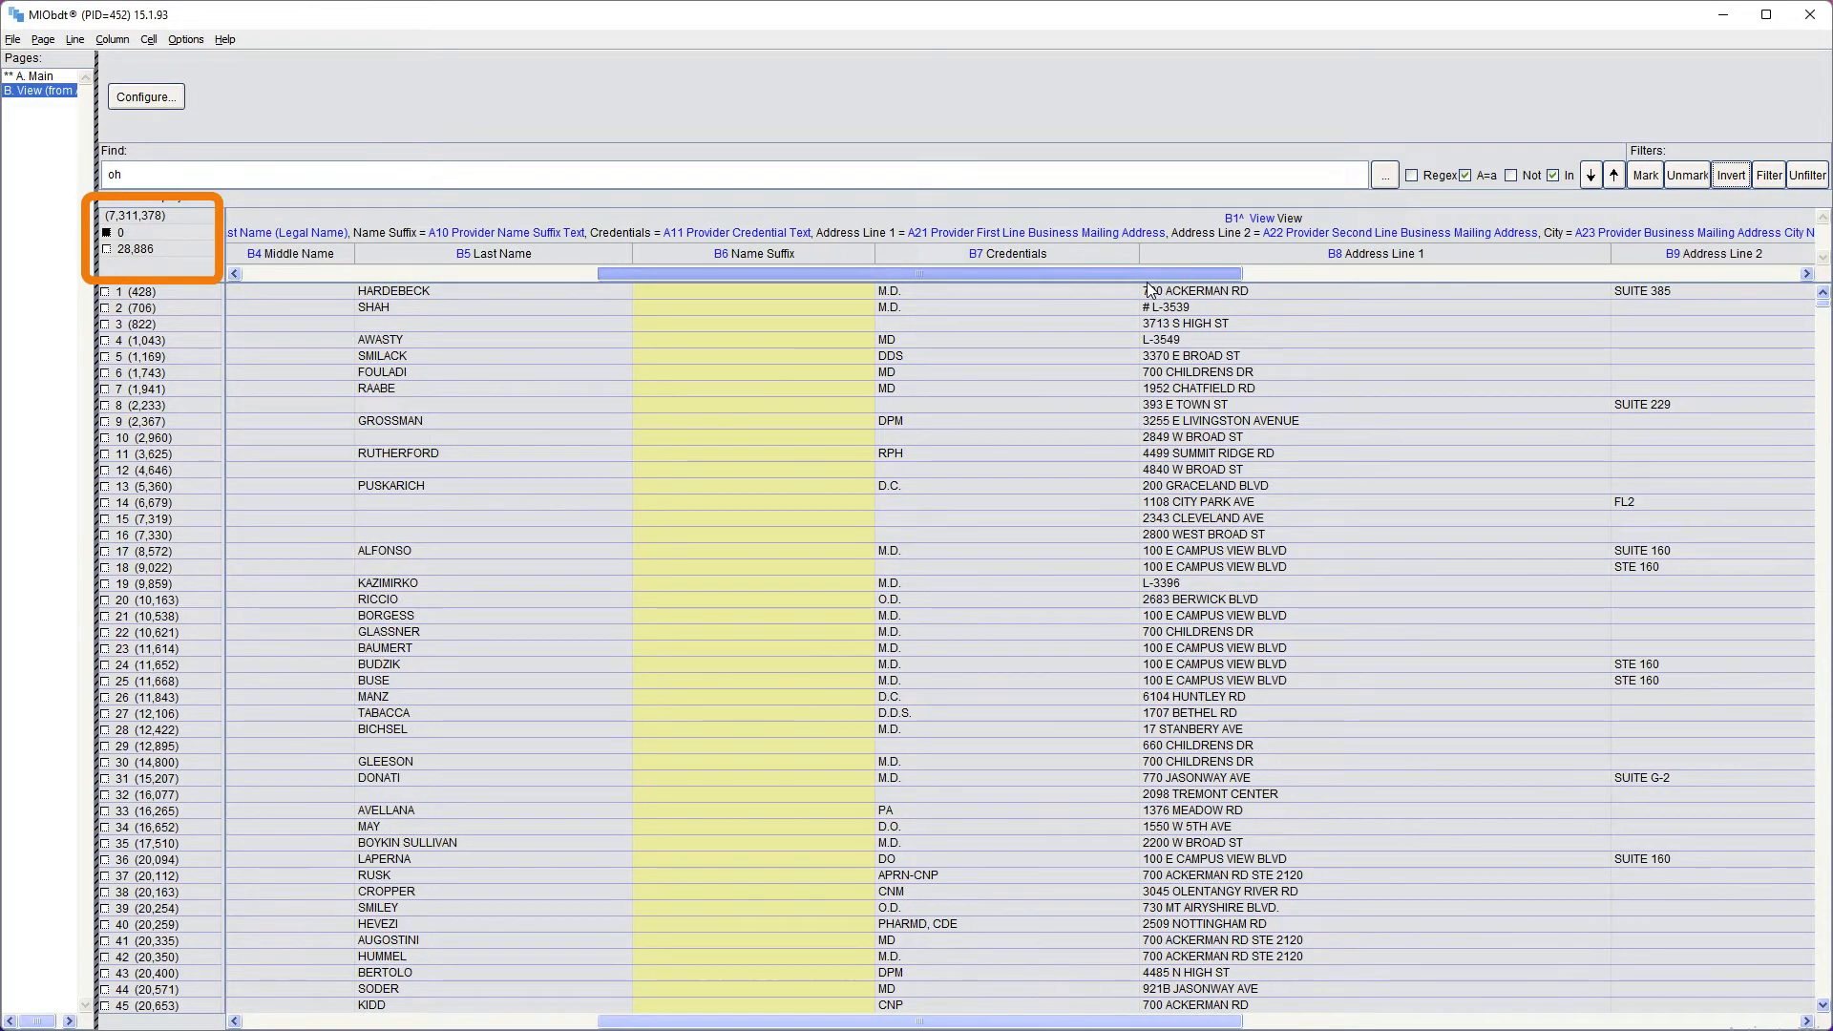
pyautogui.click(553, 264)
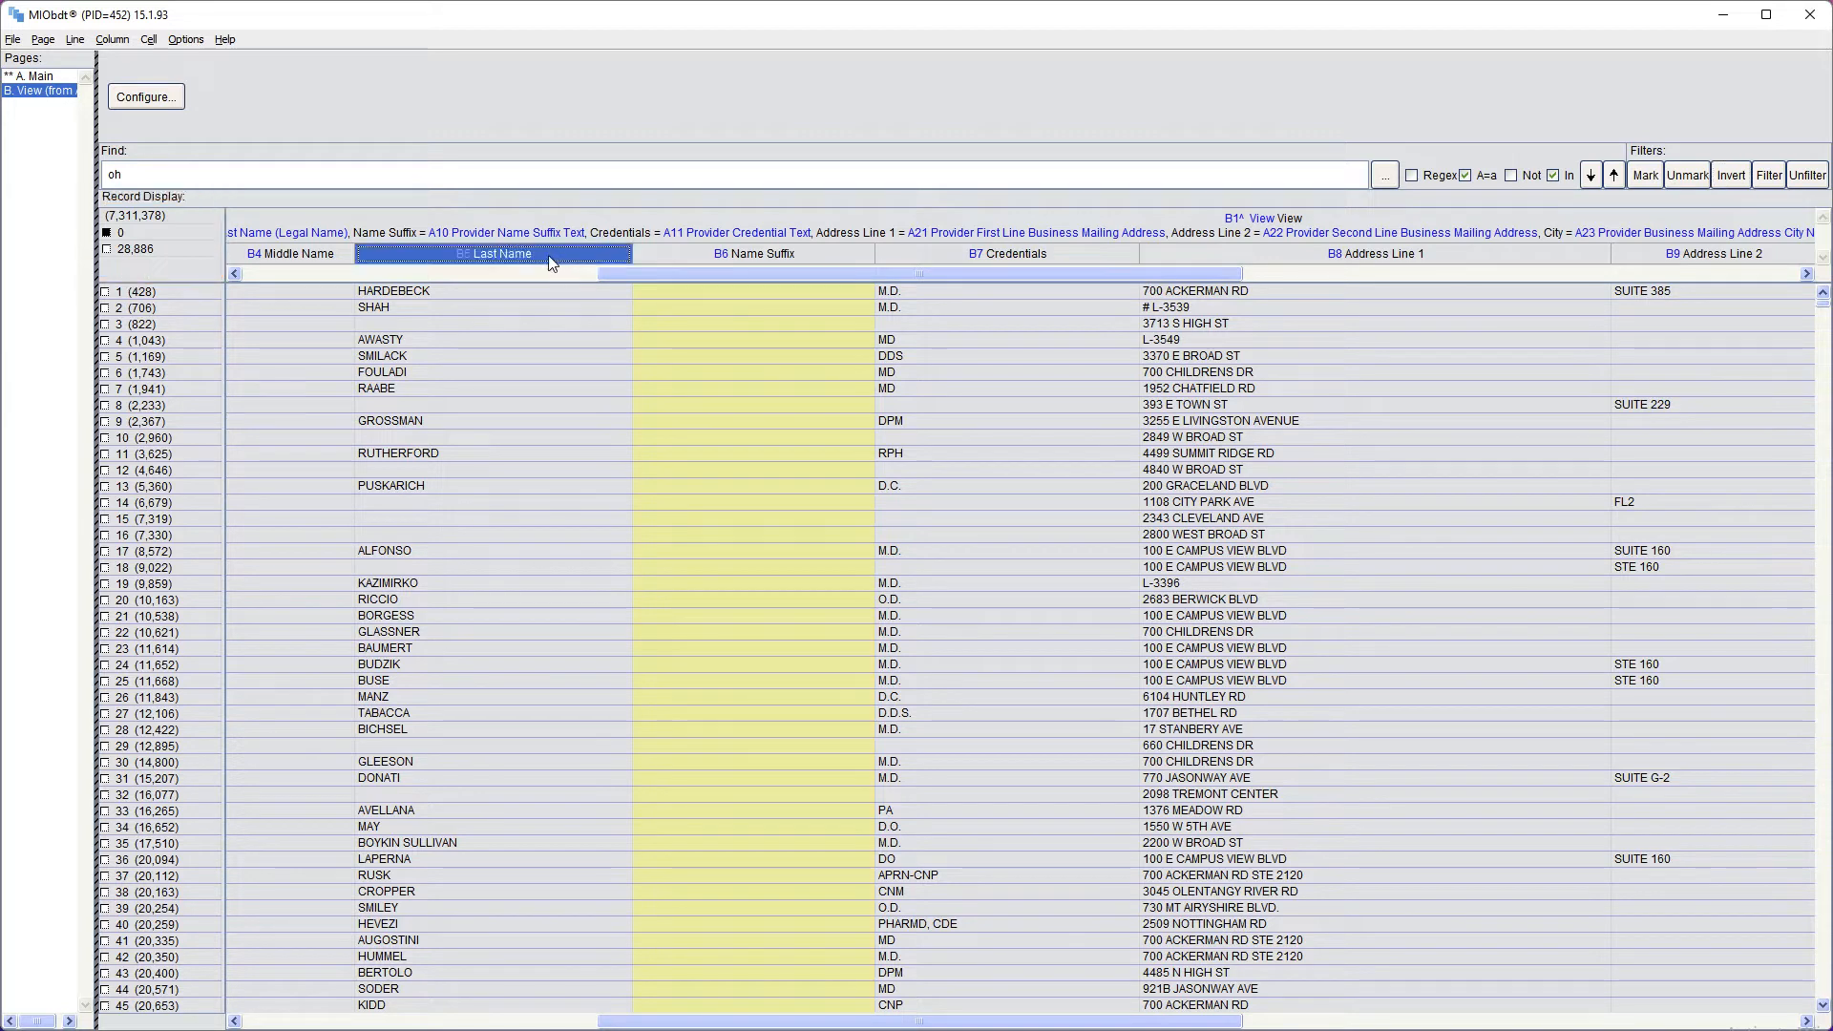
pyautogui.click(171, 178)
pyautogui.press('BackSpace')
pyautogui.press('BackSpace')
pyautogui.click(1511, 176)
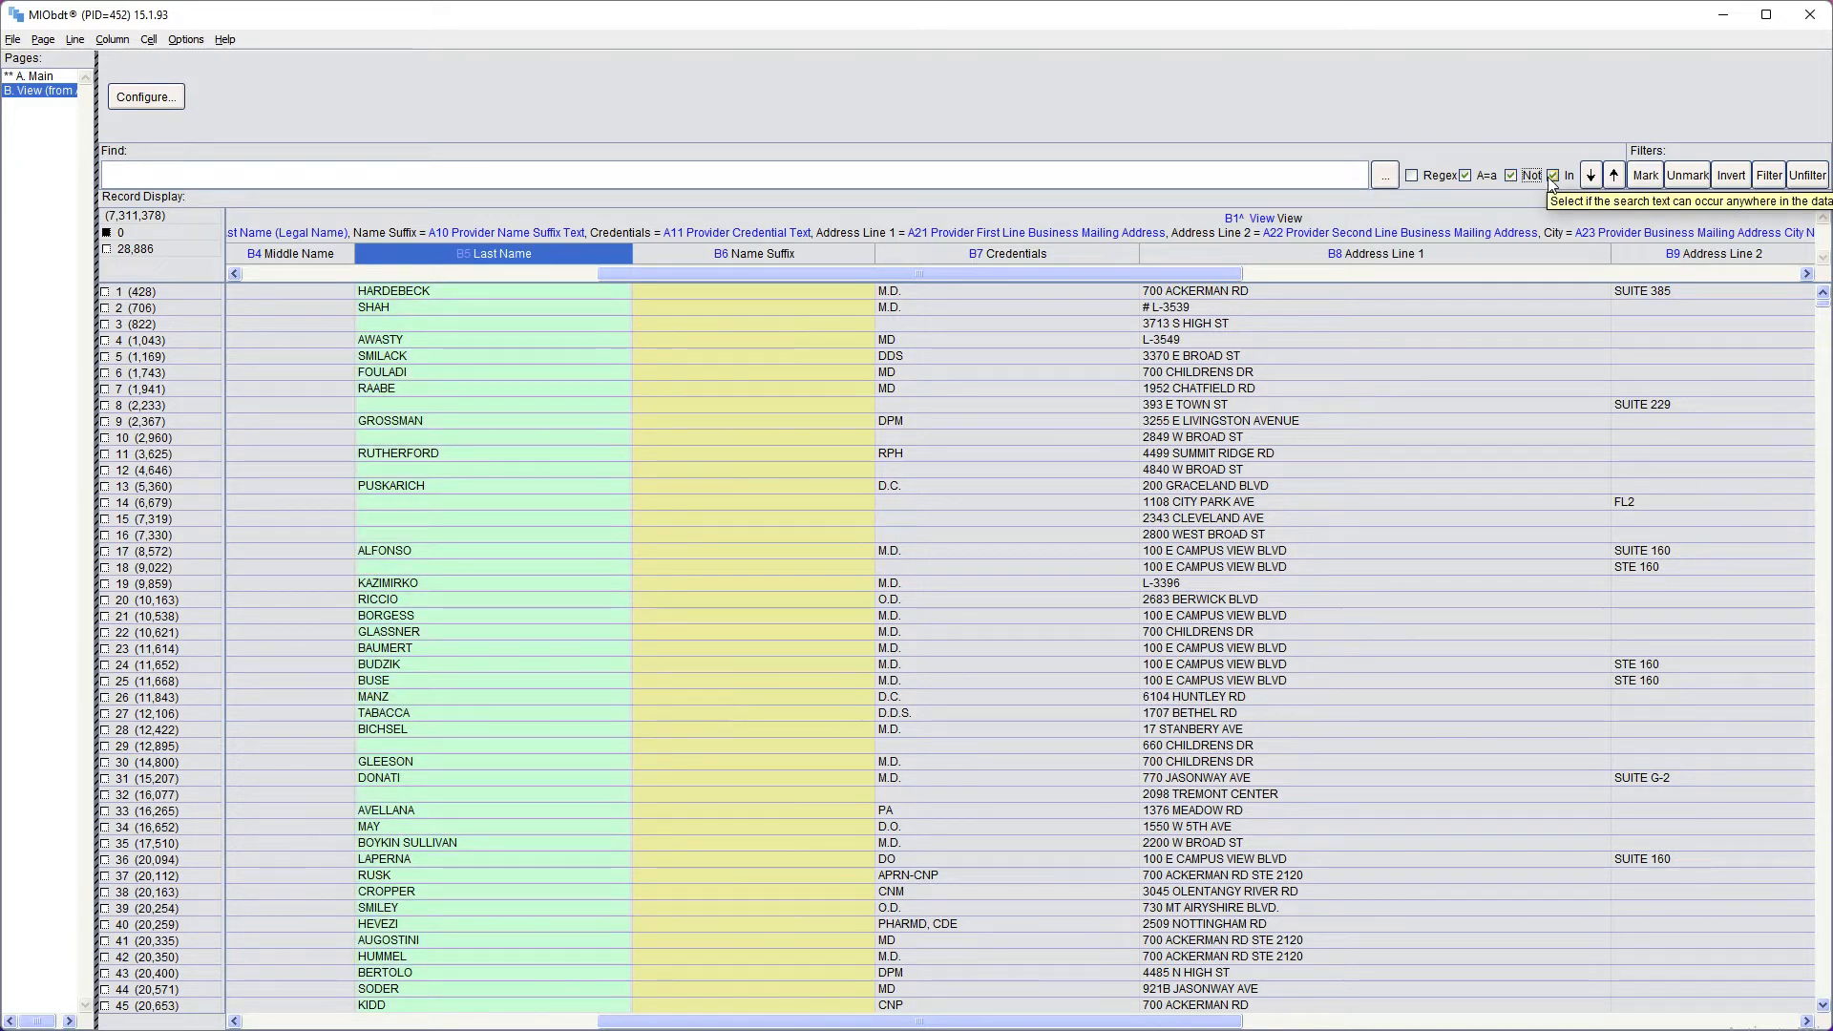
pyautogui.click(1552, 175)
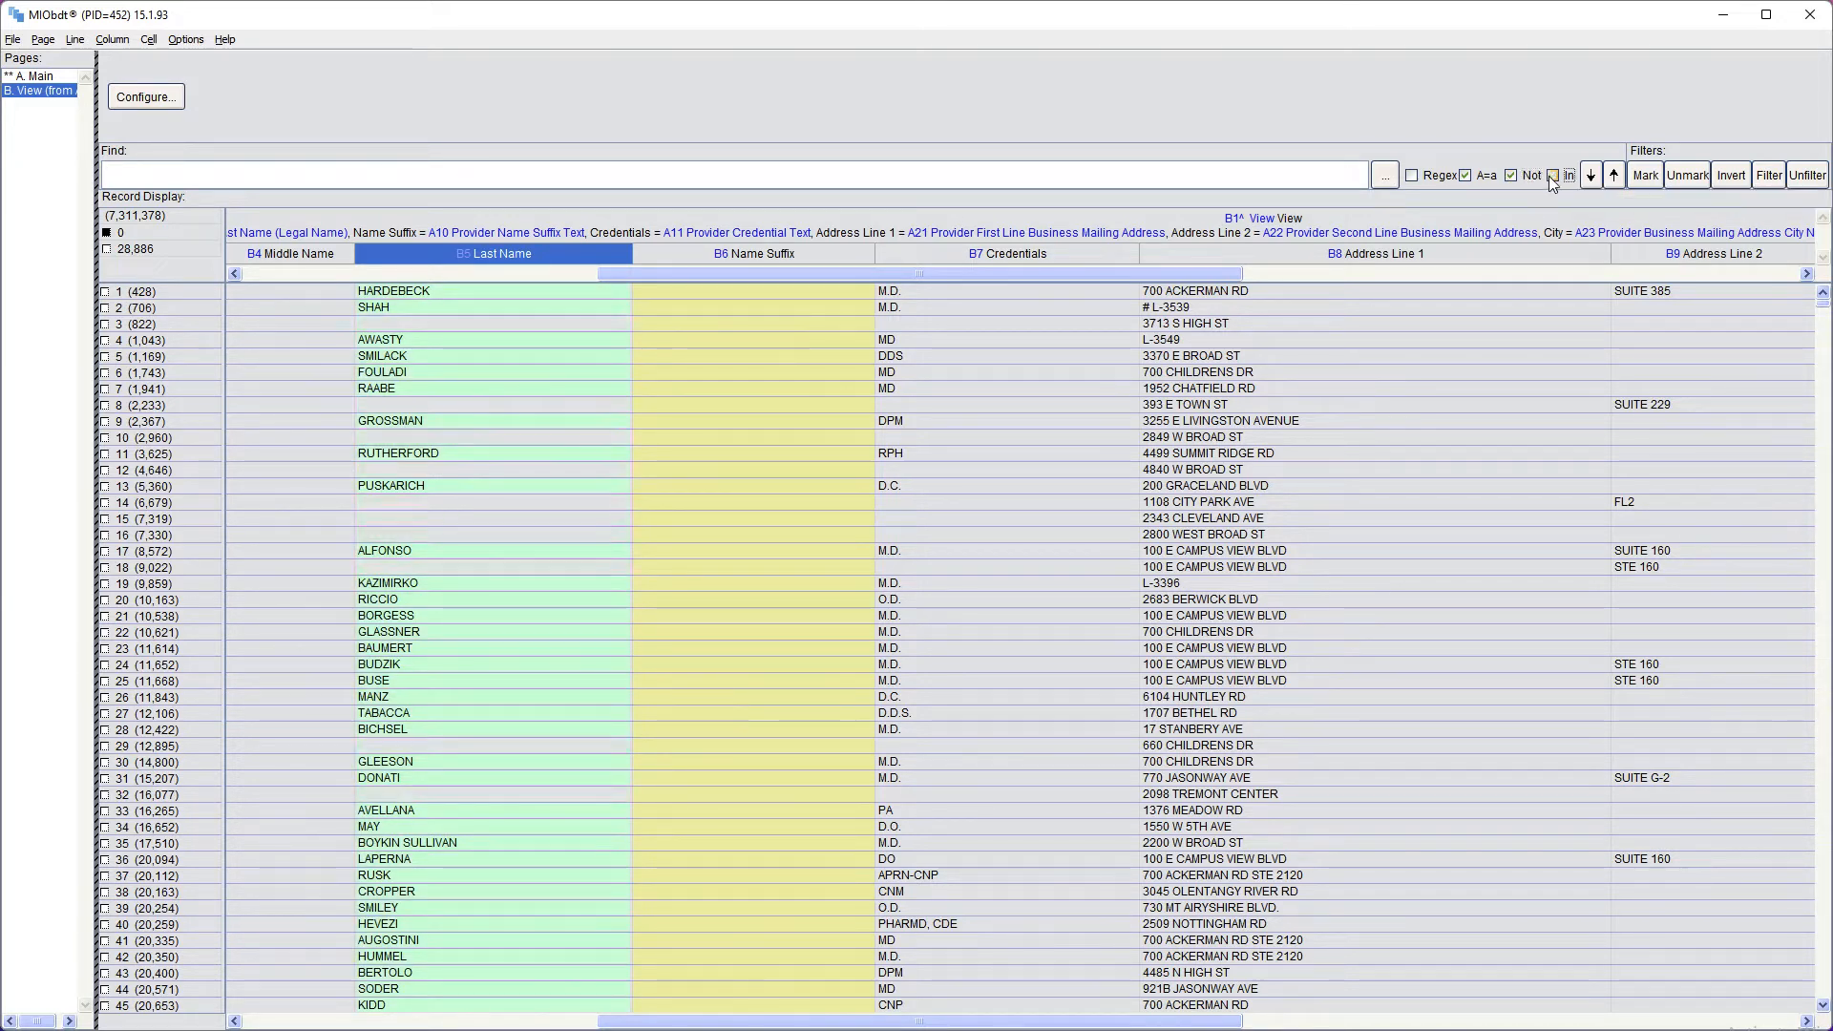
pyautogui.click(1646, 177)
pyautogui.click(1767, 176)
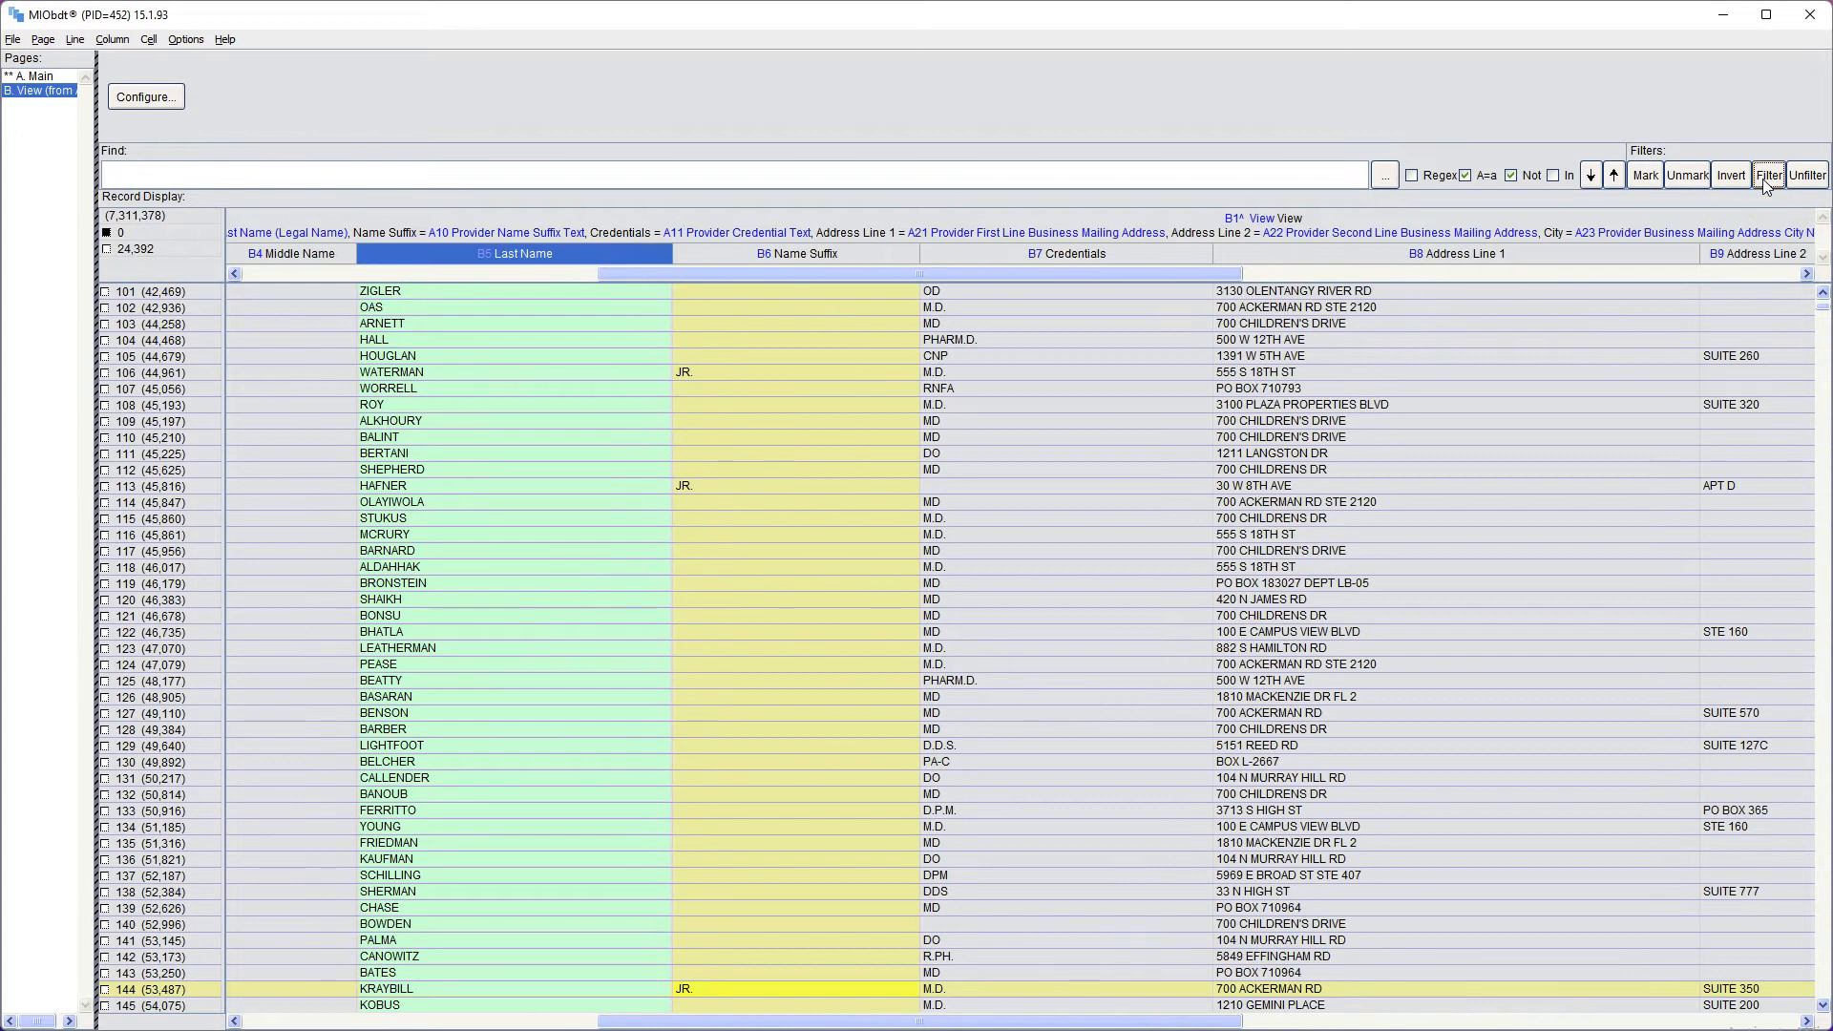
# - Analyze the City column's values and widen the frequency list to show the full city names
pyautogui.moveTo(1121, 279); pyautogui.dragTo(1528, 278)
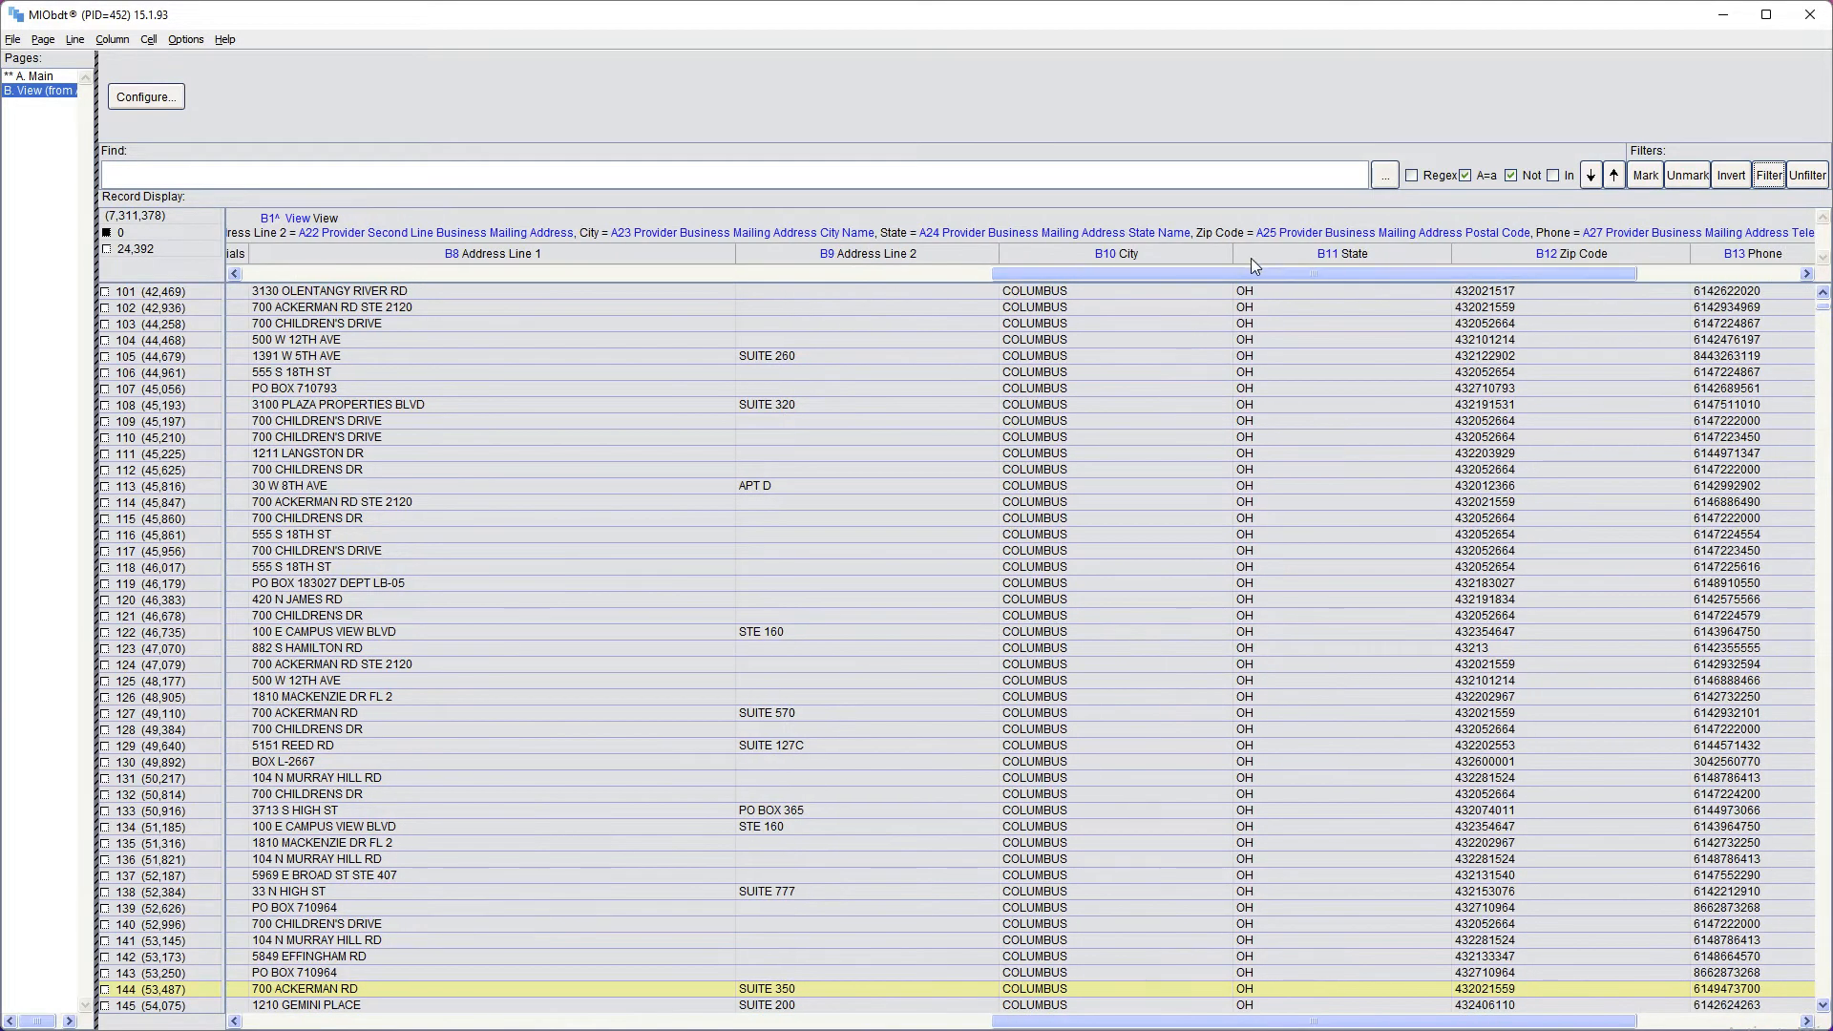
pyautogui.click(1140, 251)
pyautogui.rightClick(1139, 250)
pyautogui.moveTo(1173, 303)
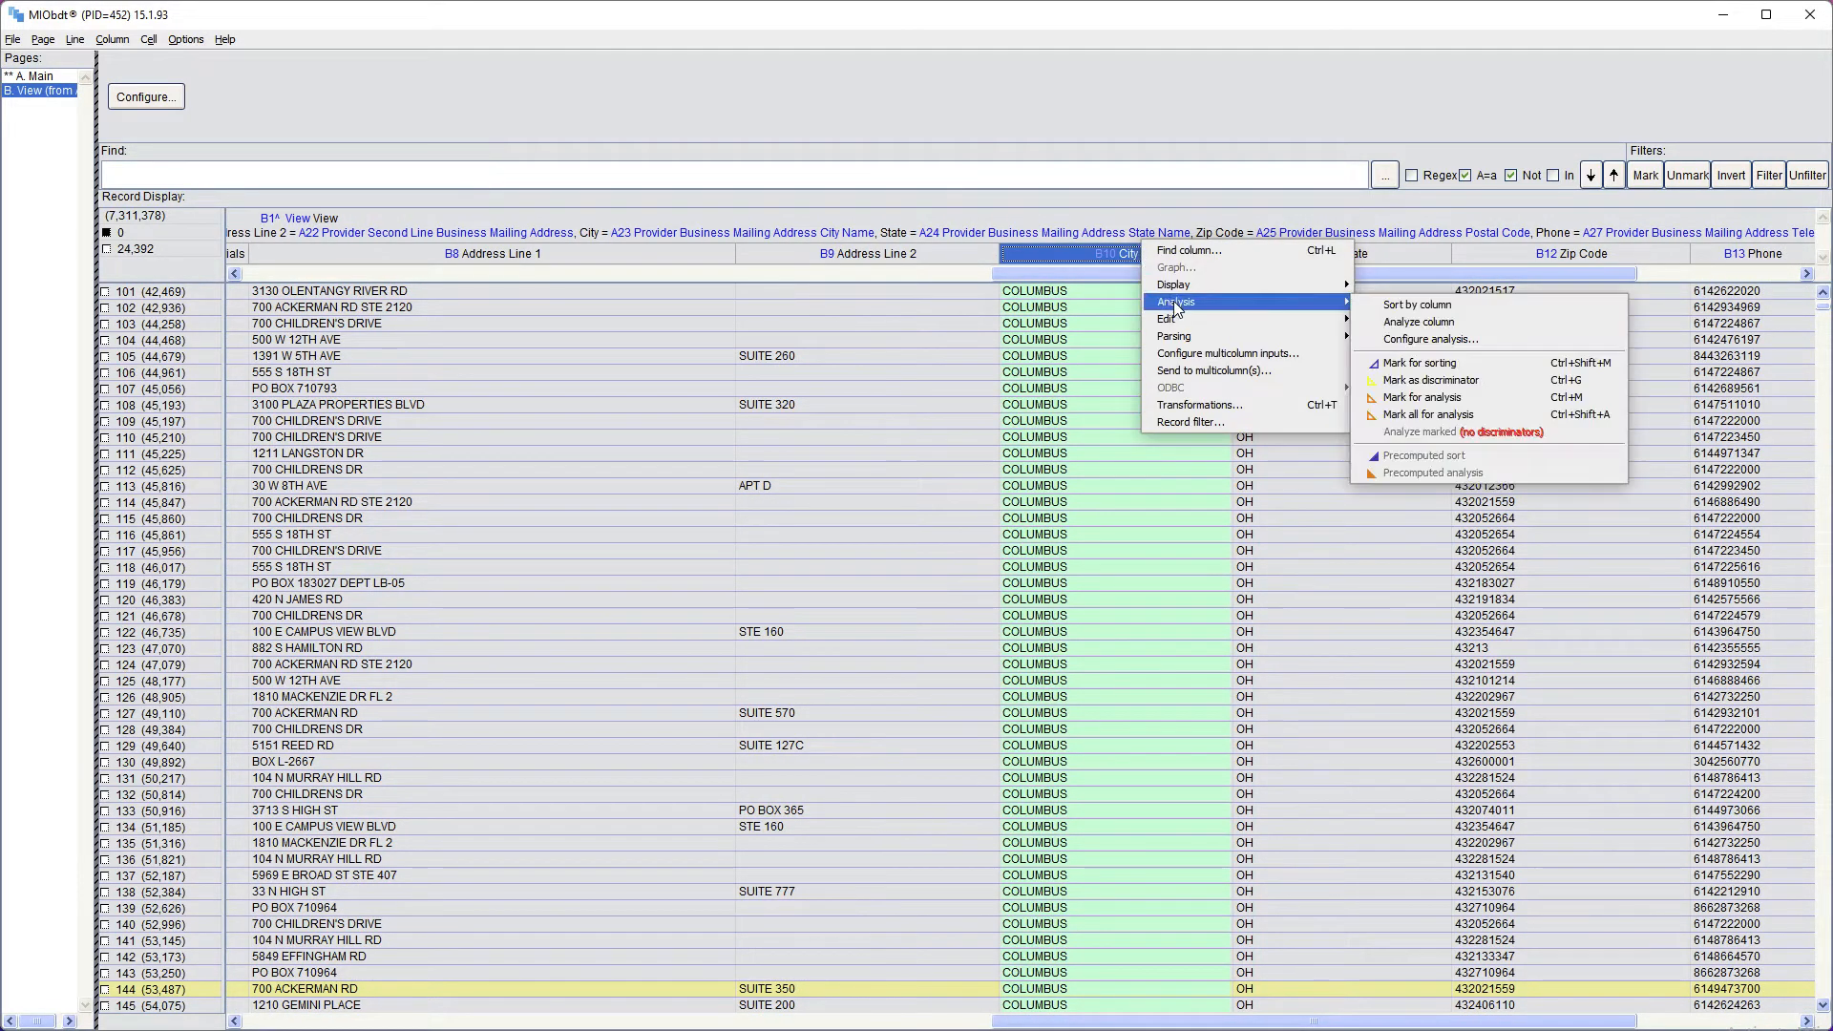
pyautogui.click(1400, 322)
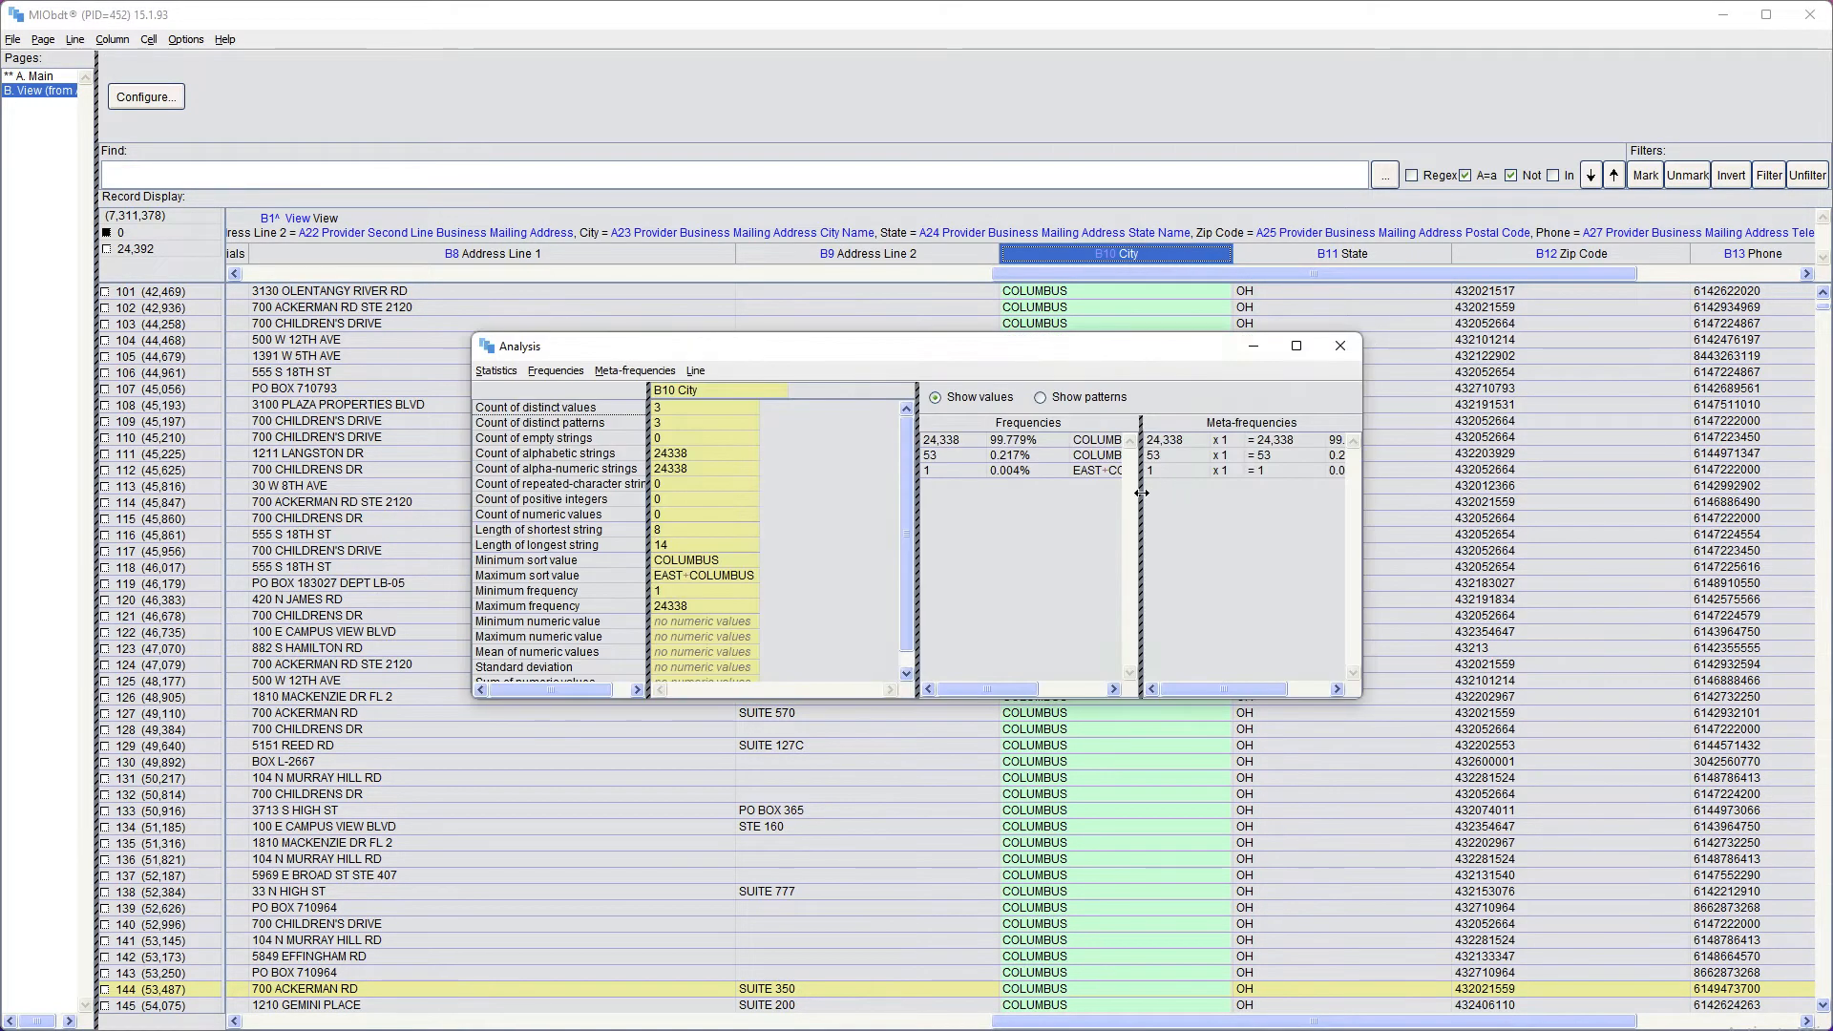
pyautogui.moveTo(1138, 493); pyautogui.dragTo(1254, 493)
# - Mark the COLUMBUS-GROVE records from the City analysis, invert the marks and filter those records out, closing the analysis
pyautogui.rightClick(1113, 457)
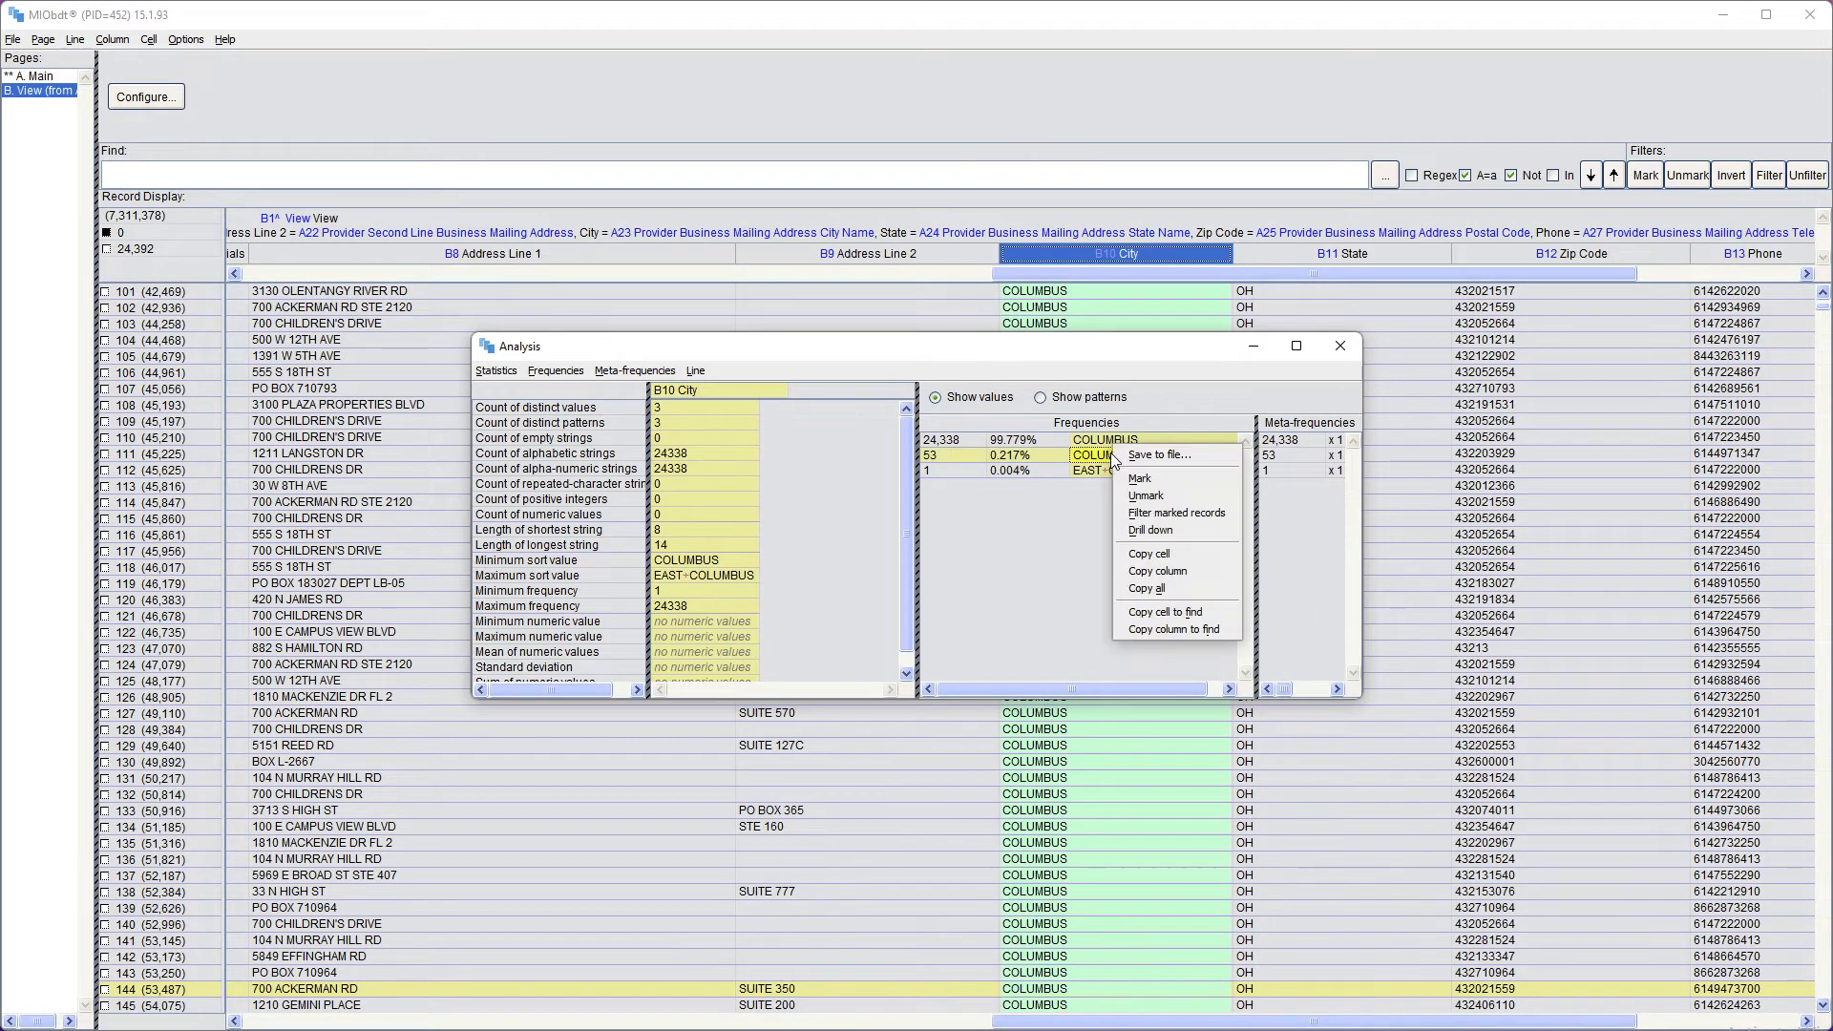
pyautogui.click(1153, 480)
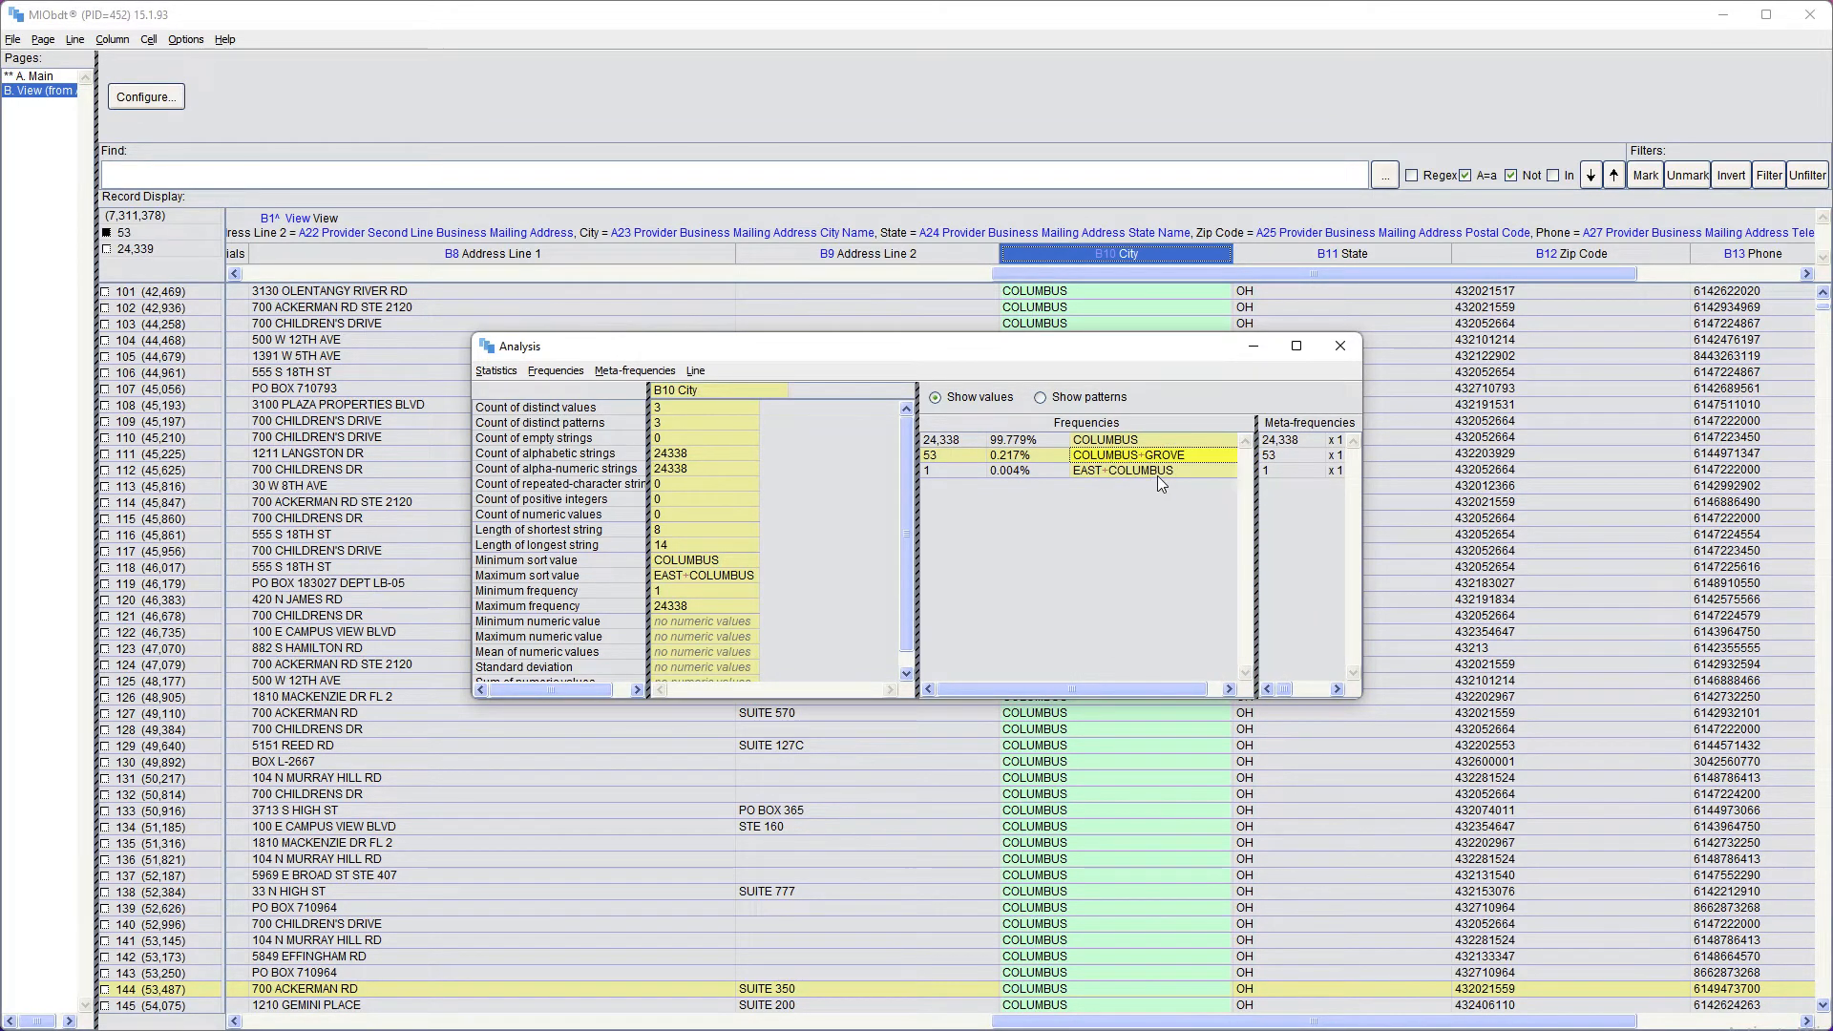
pyautogui.click(1766, 176)
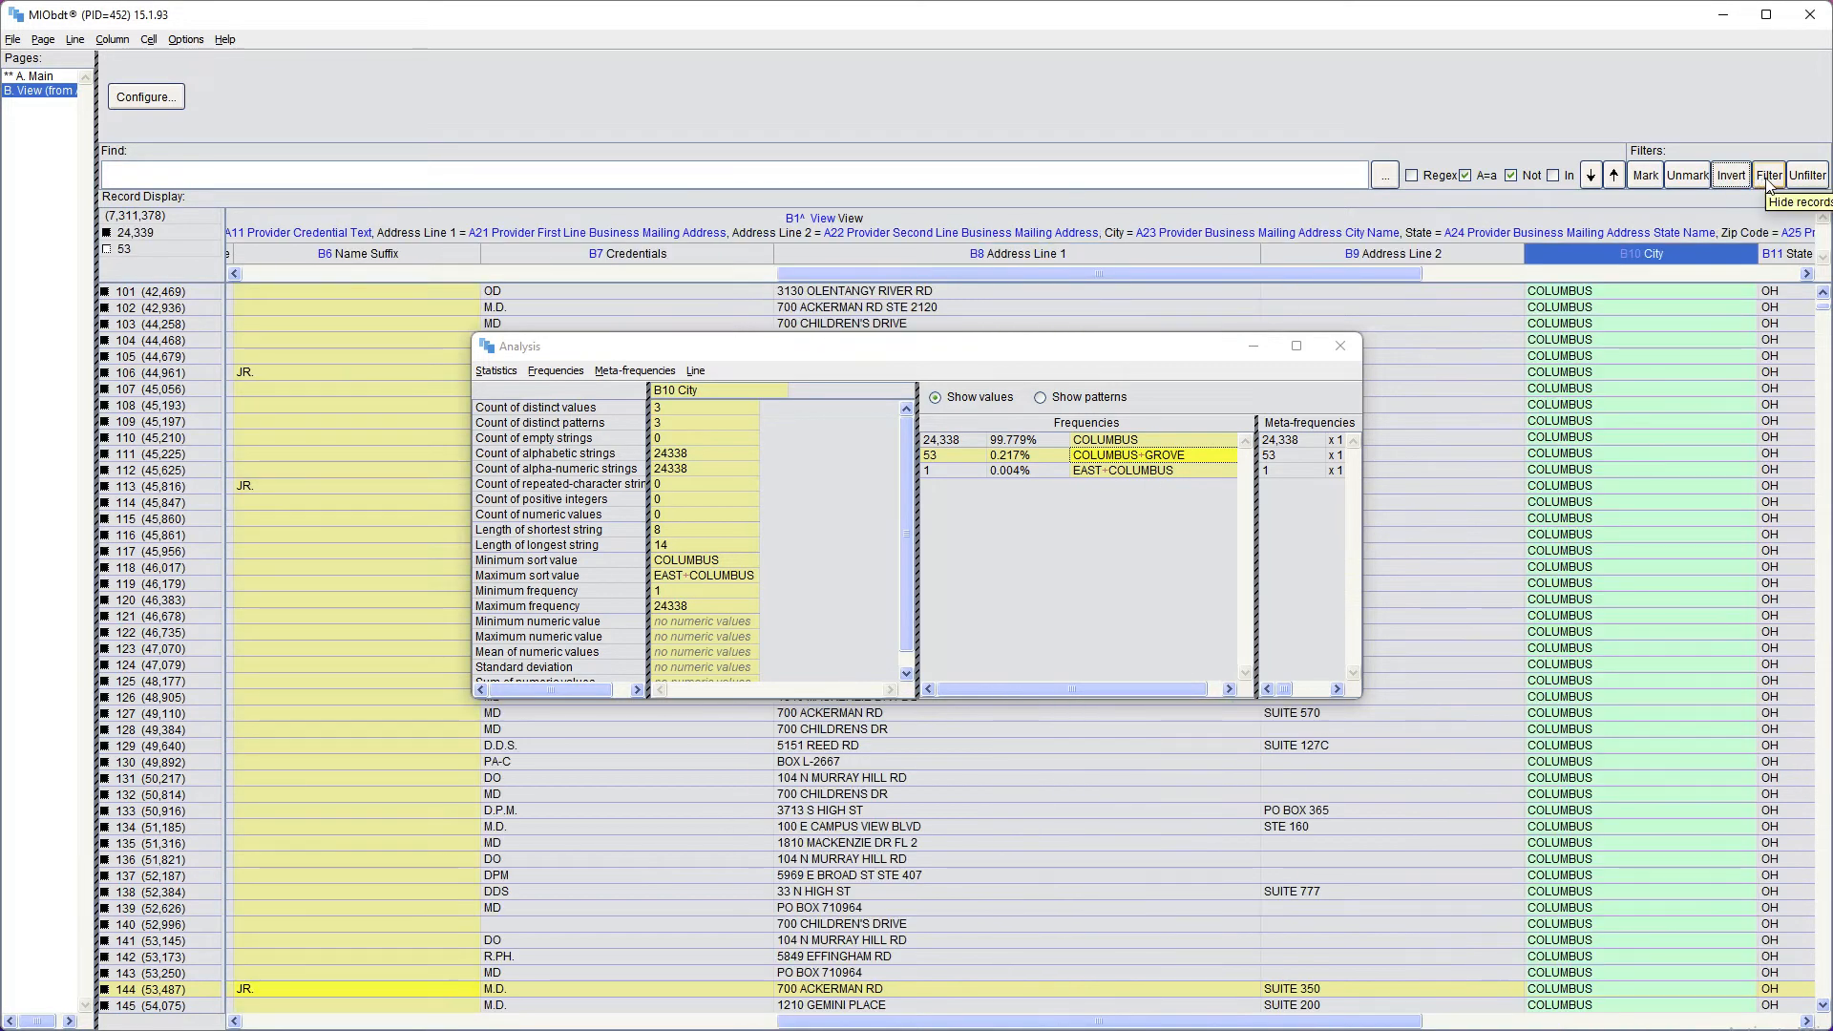
pyautogui.click(1341, 347)
# - Analyze the State column to examine its distinct values and frequencies
pyautogui.moveTo(1373, 277); pyautogui.dragTo(1489, 273)
pyautogui.click(1469, 255)
pyautogui.rightClick(1469, 255)
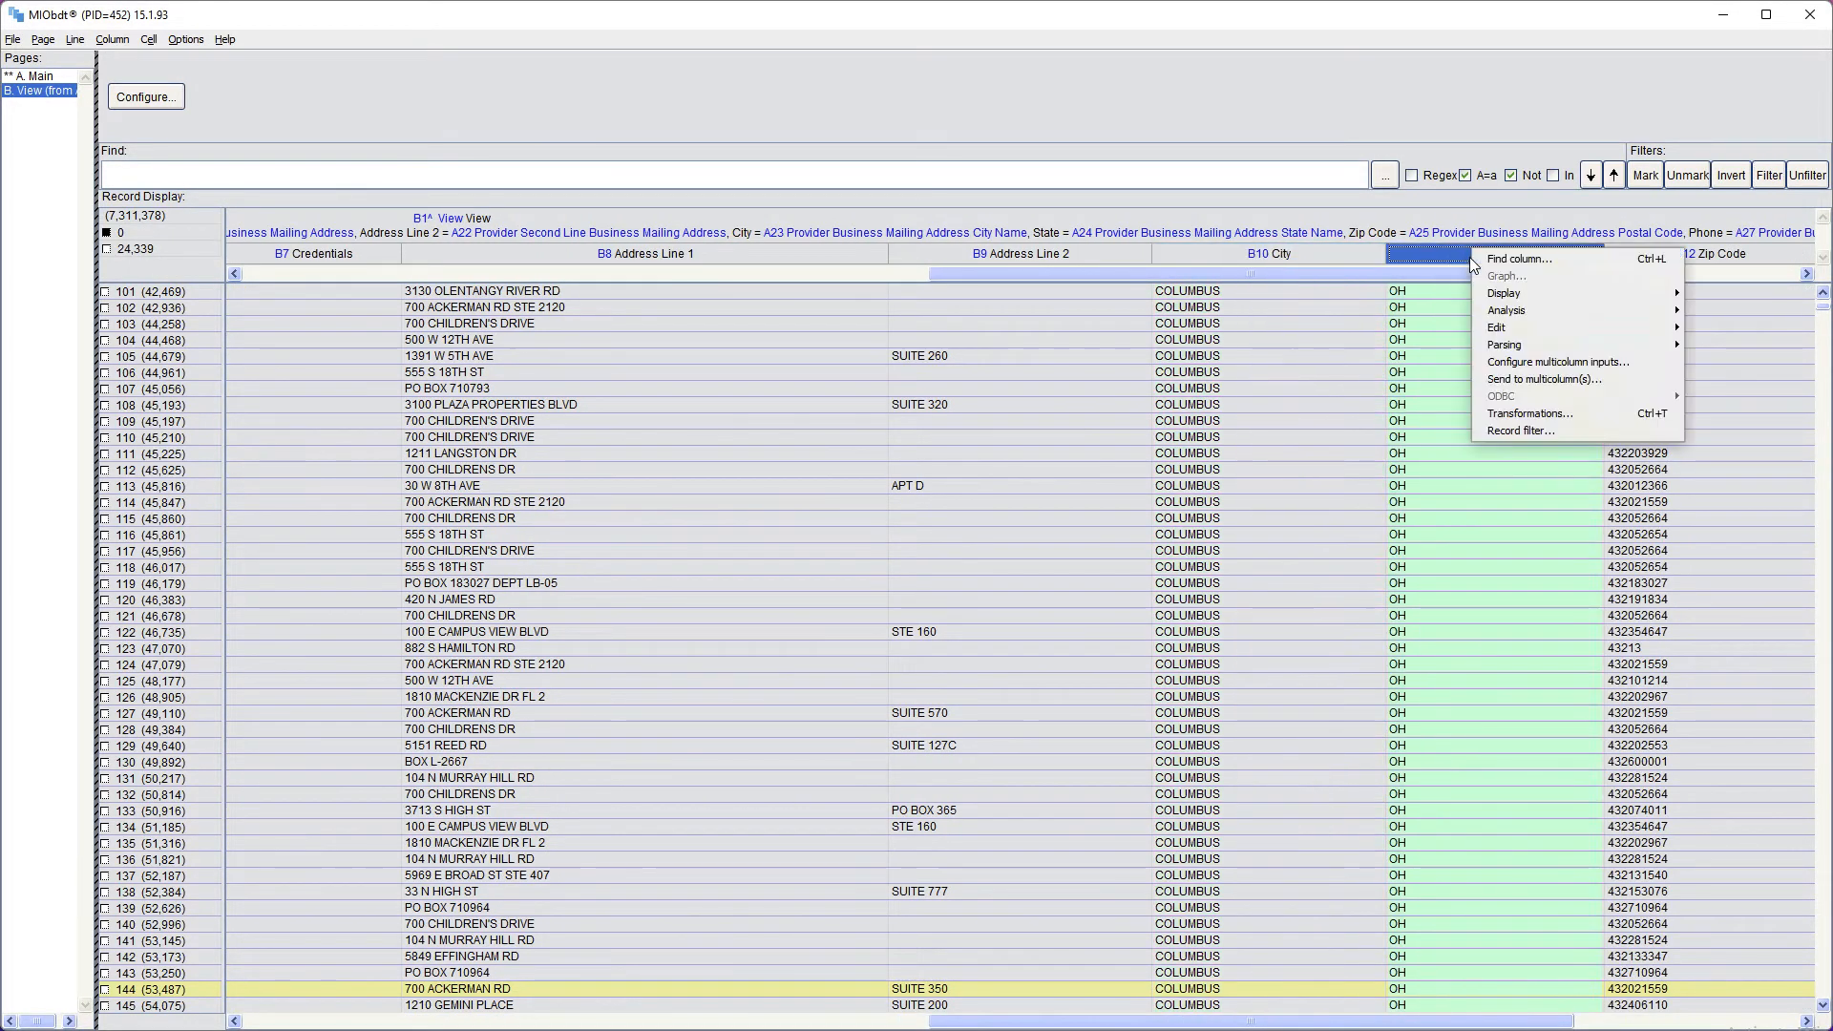
pyautogui.moveTo(1508, 315)
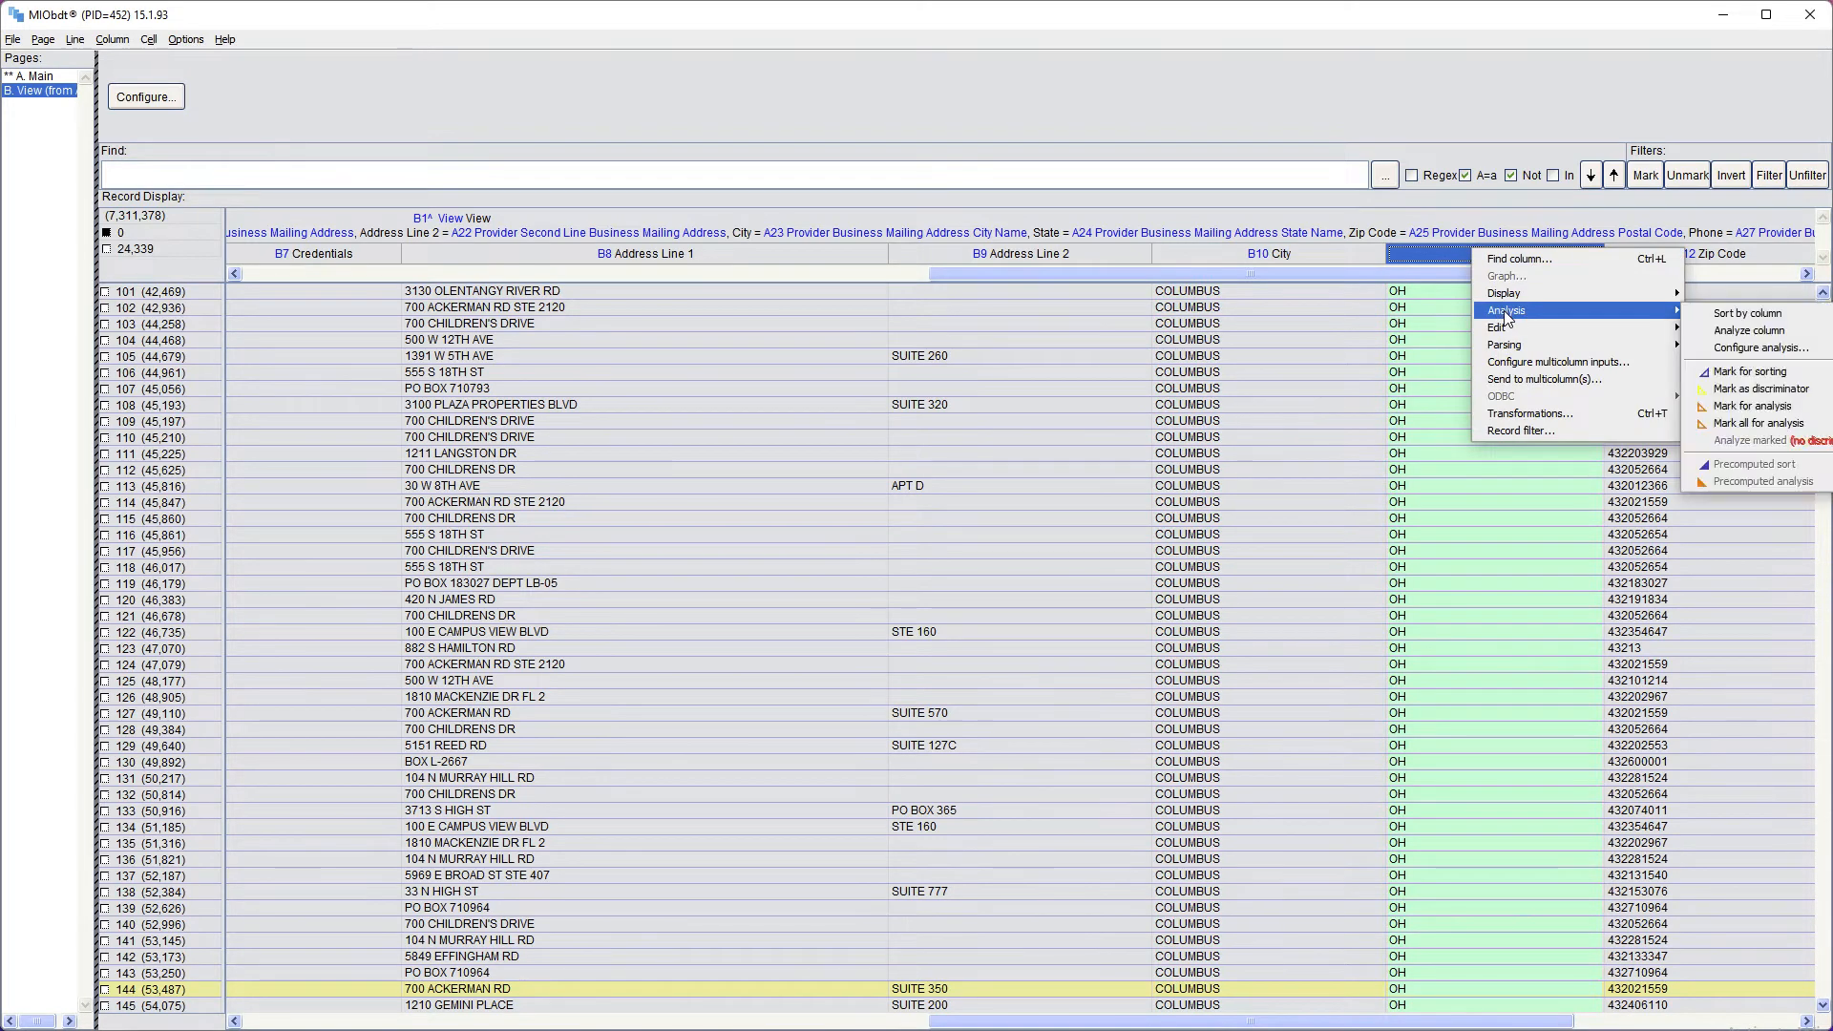
pyautogui.click(1731, 324)
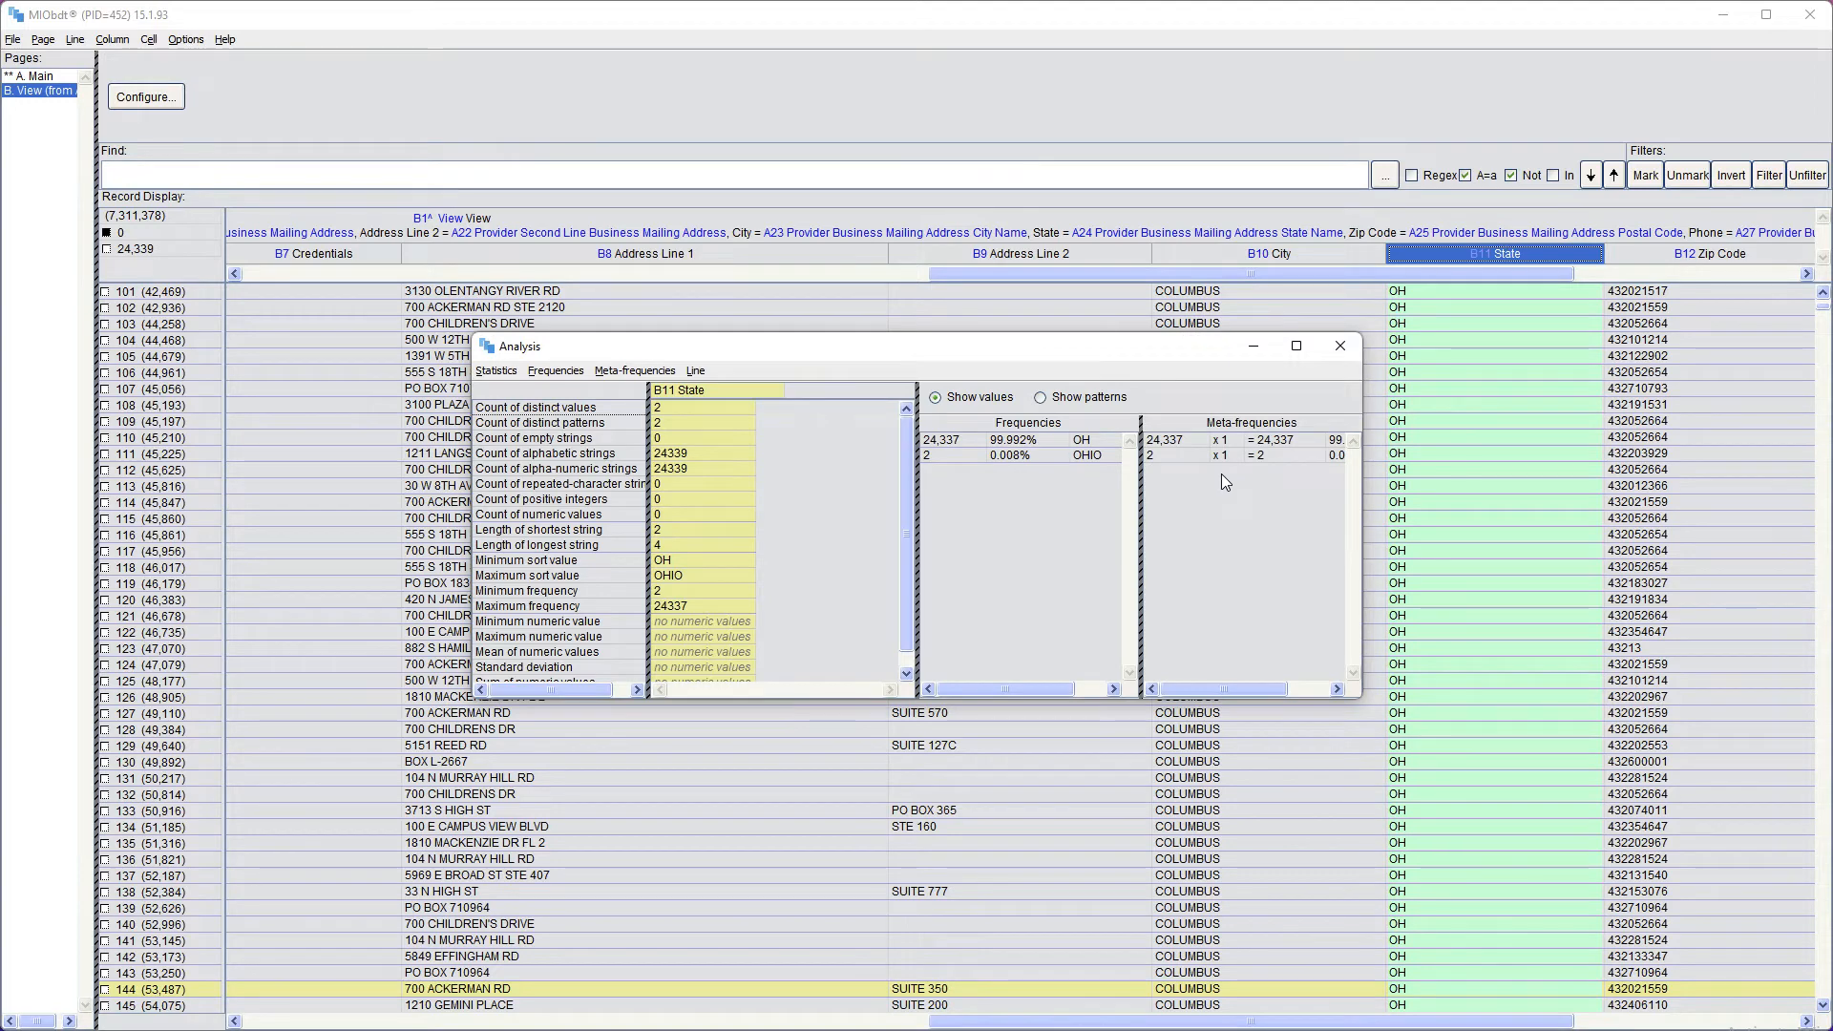
# - Copy the OHIO value from the State frequencies and close the analysis
pyautogui.click(1096, 456)
pyautogui.rightClick(1096, 456)
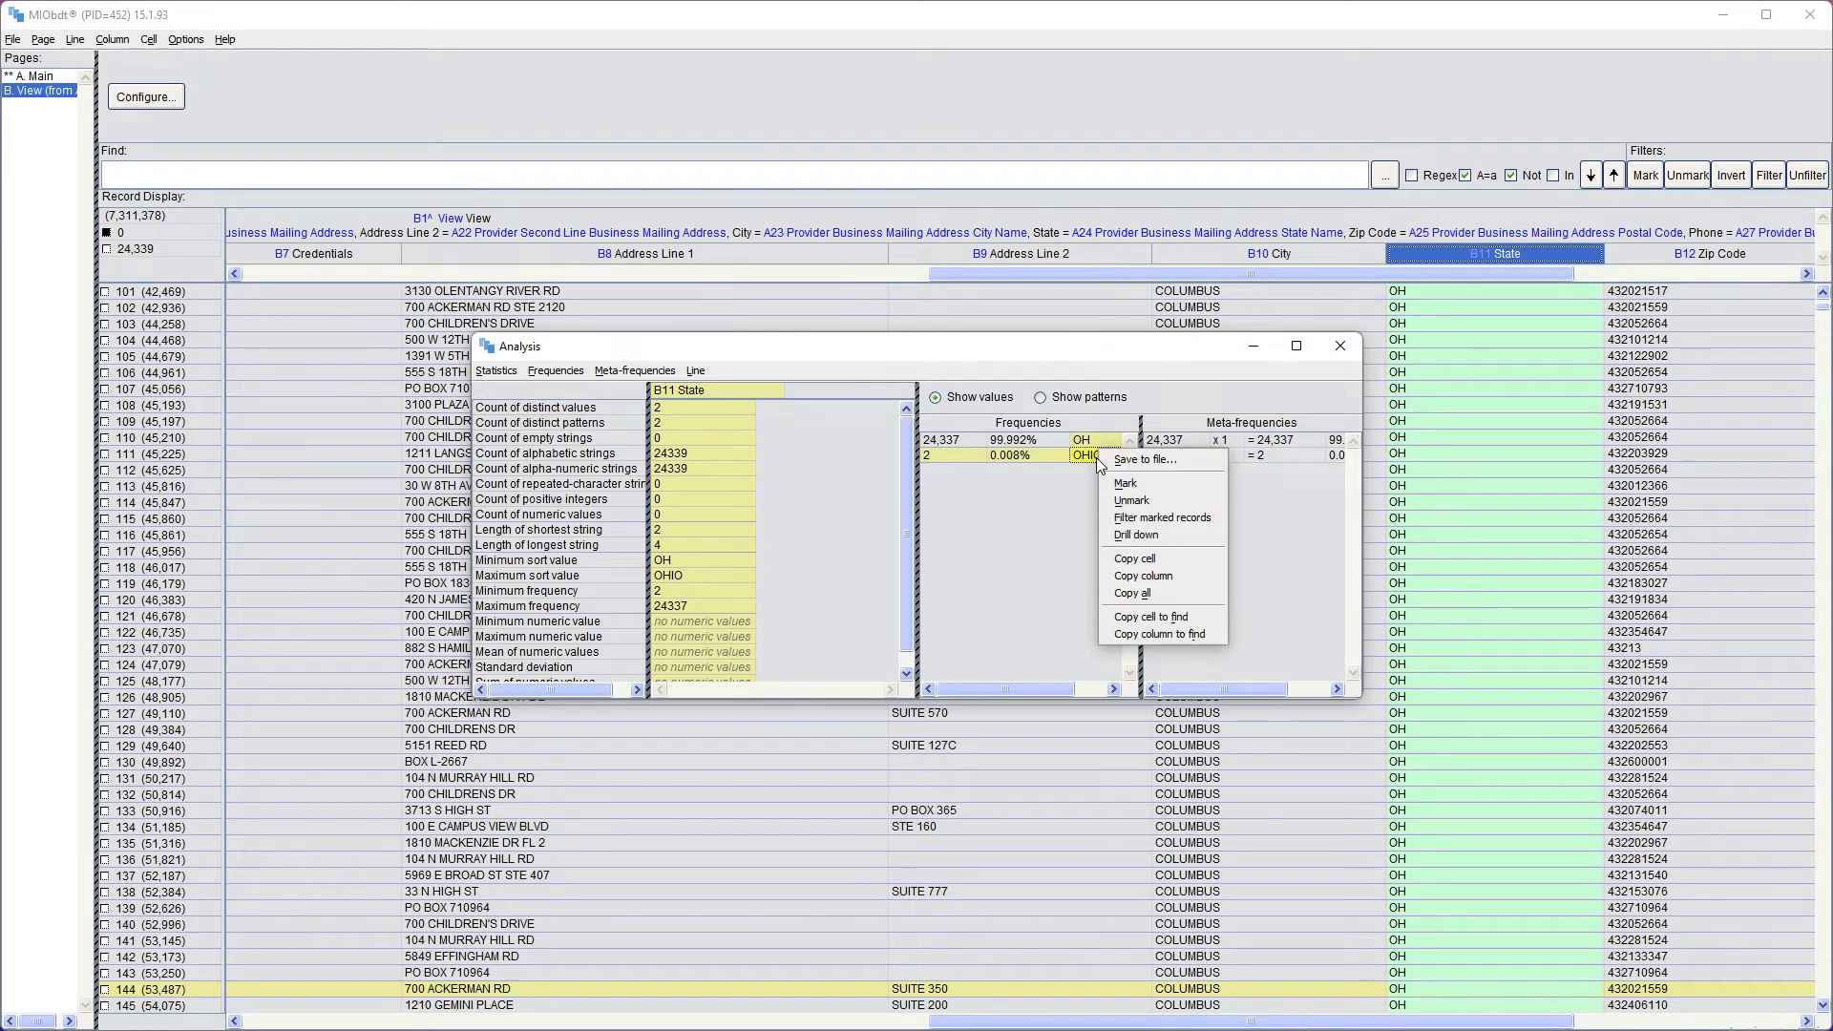
pyautogui.click(1145, 561)
pyautogui.click(1341, 346)
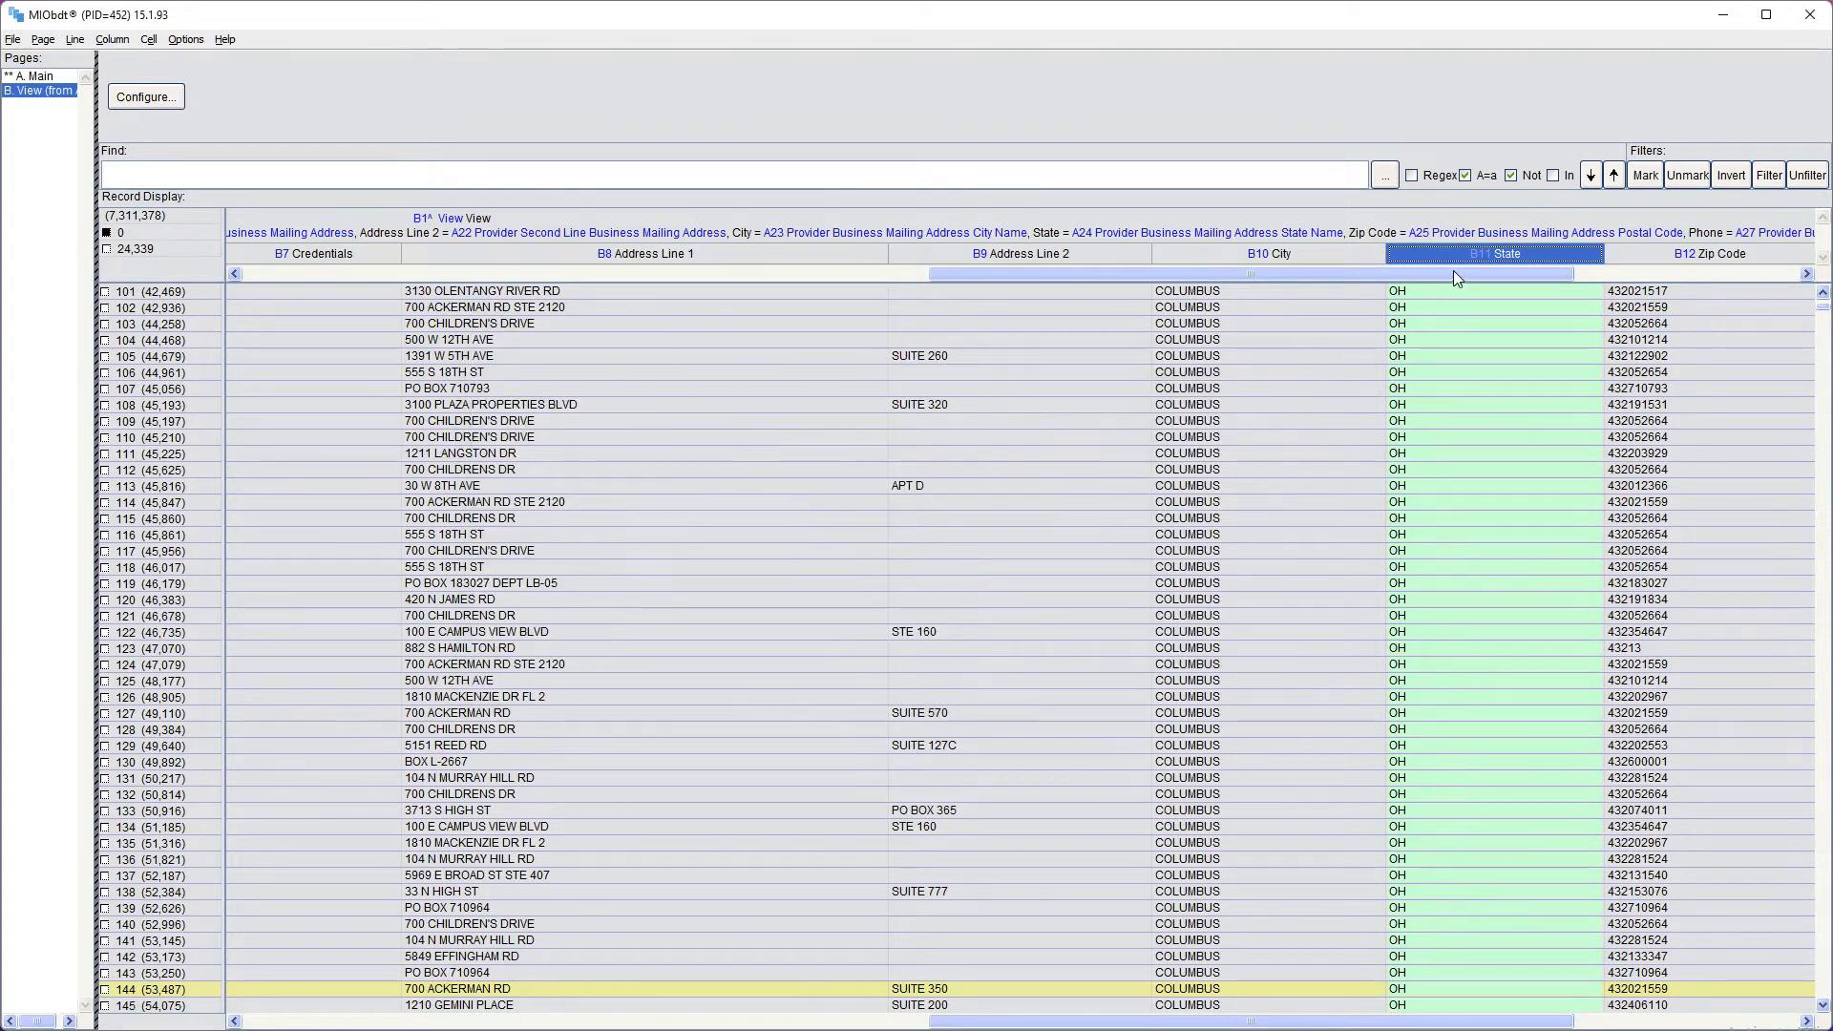
# - Add a table lookup transformation to the State column that replaces OHIO with OH and passes all other values through
pyautogui.hotkey('ctrl', 't')
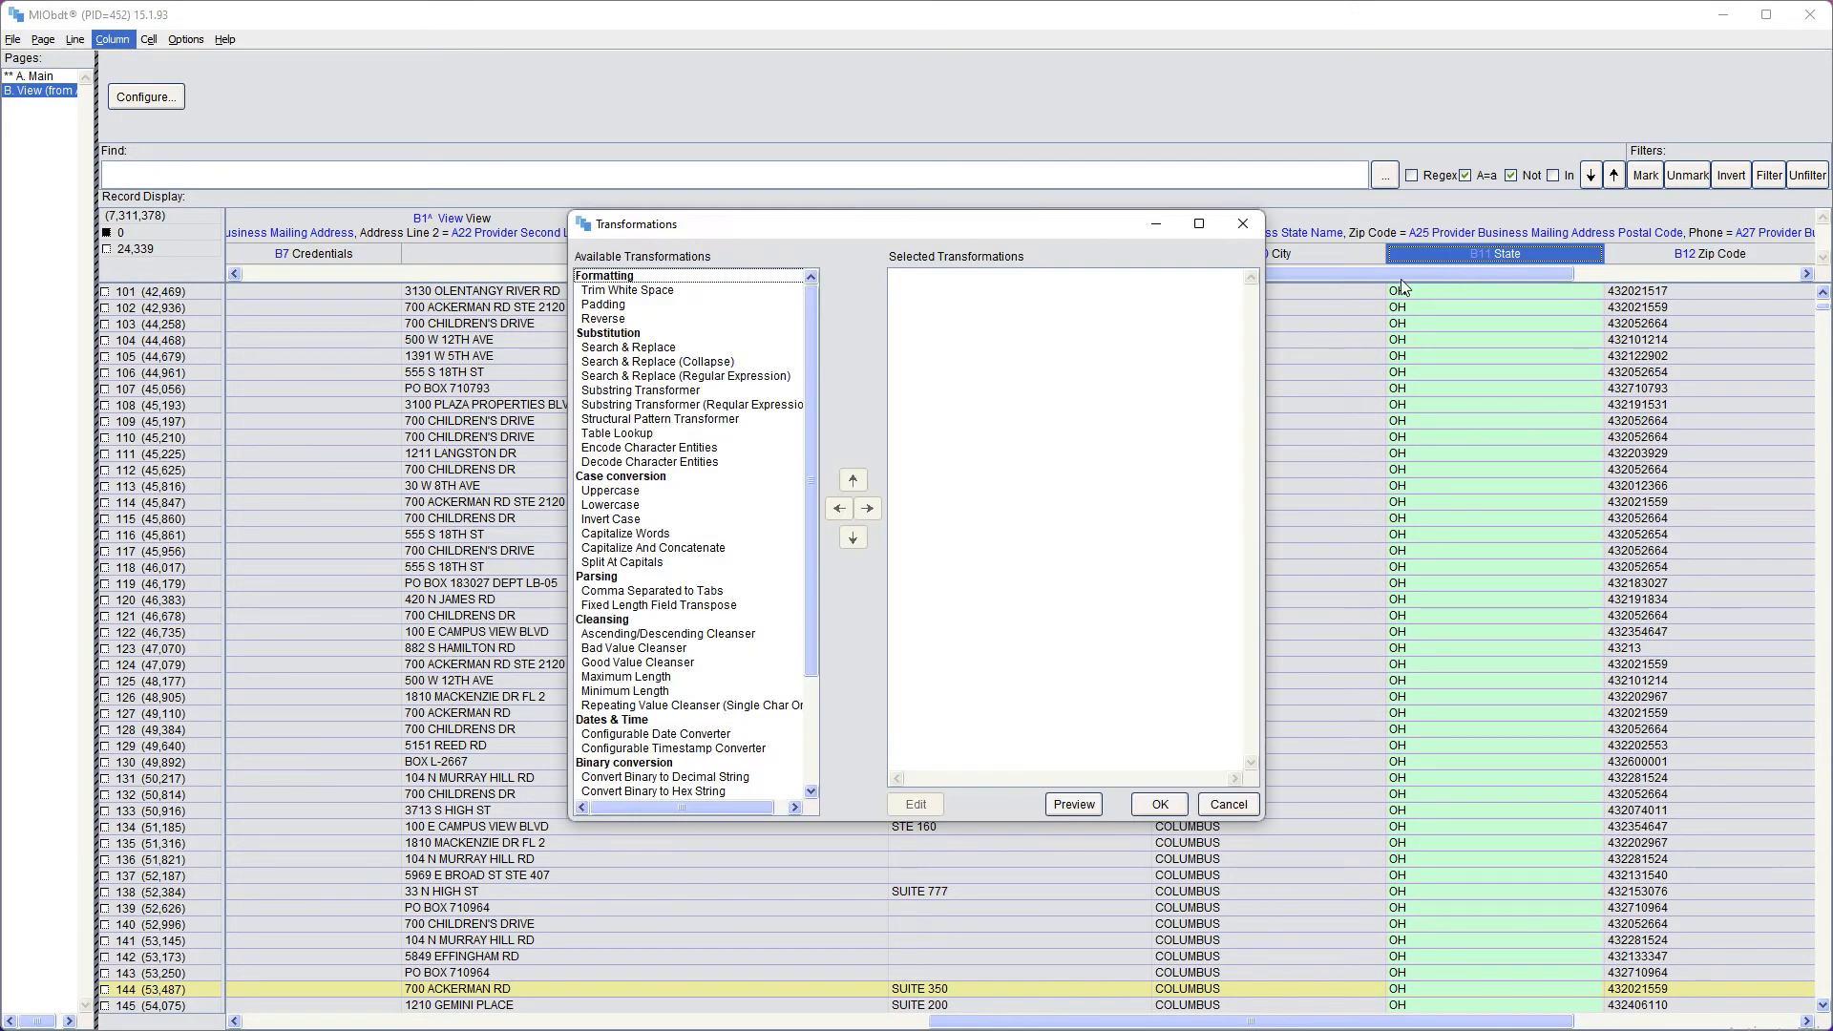
pyautogui.doubleClick(645, 436)
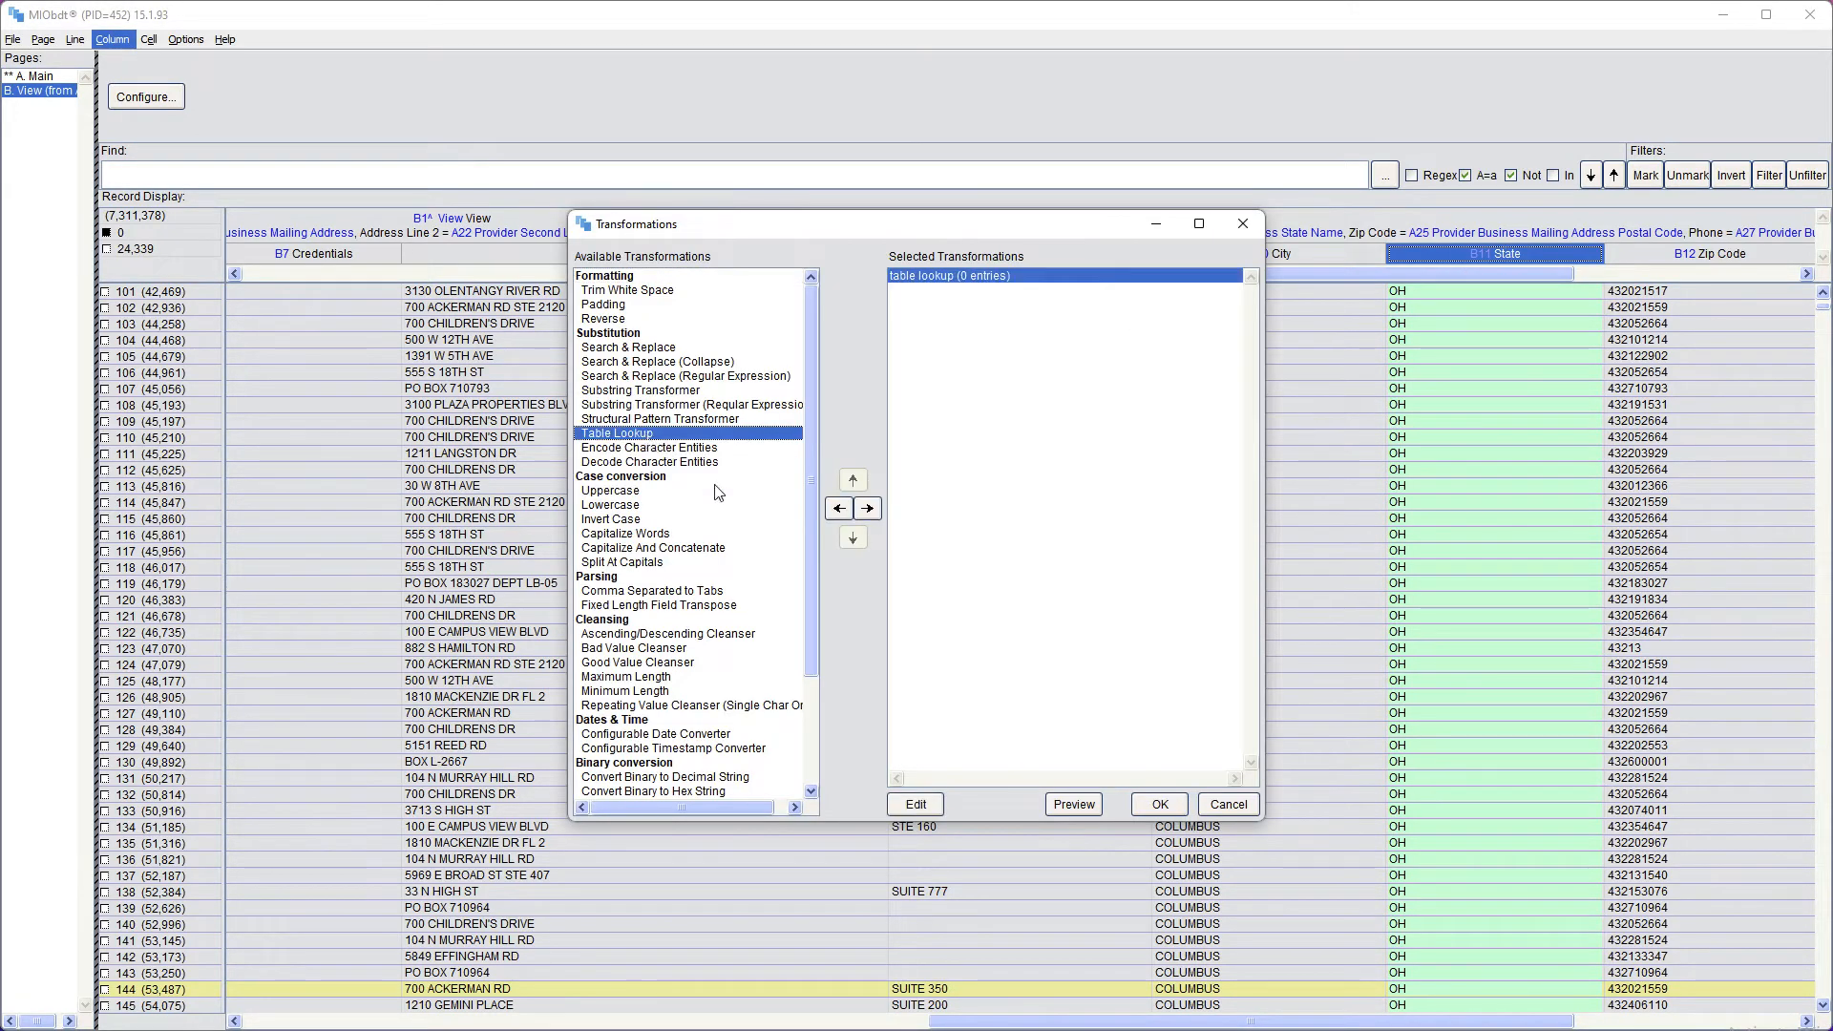
pyautogui.click(900, 805)
pyautogui.click(649, 325)
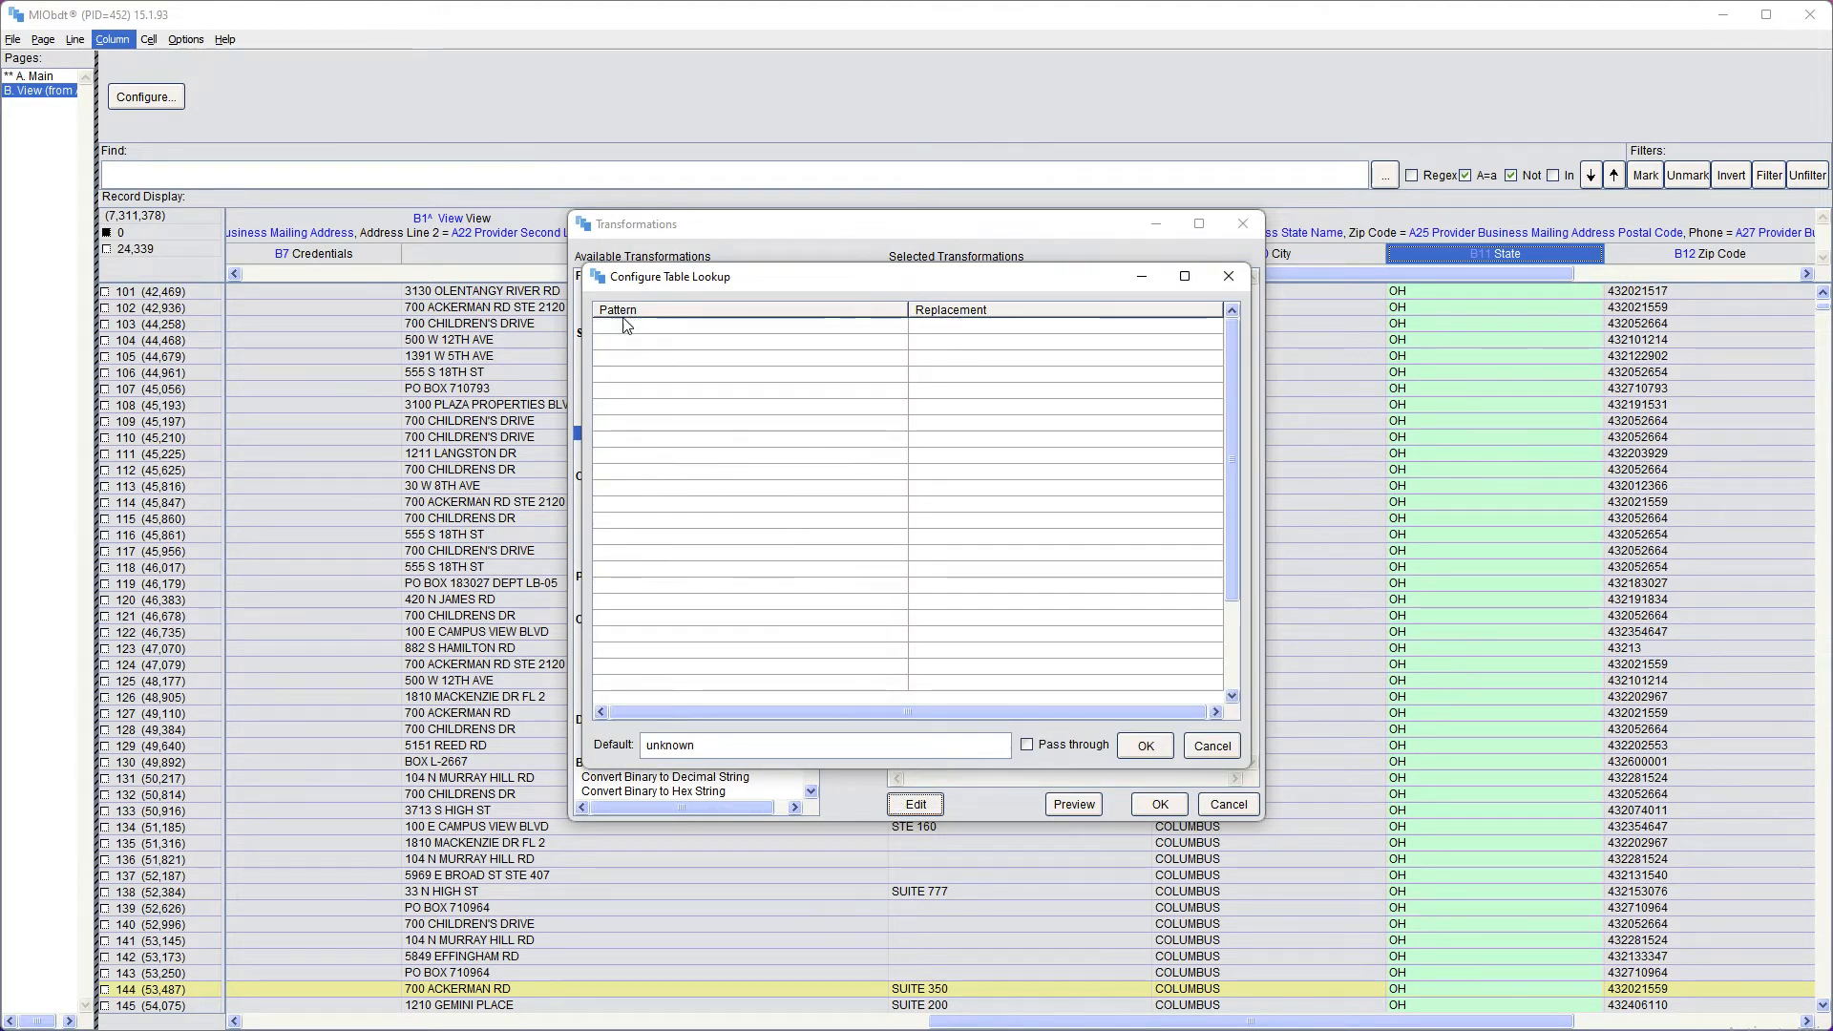
pyautogui.write('OHIO')
pyautogui.click(969, 331)
pyautogui.click(1026, 745)
pyautogui.click(1141, 747)
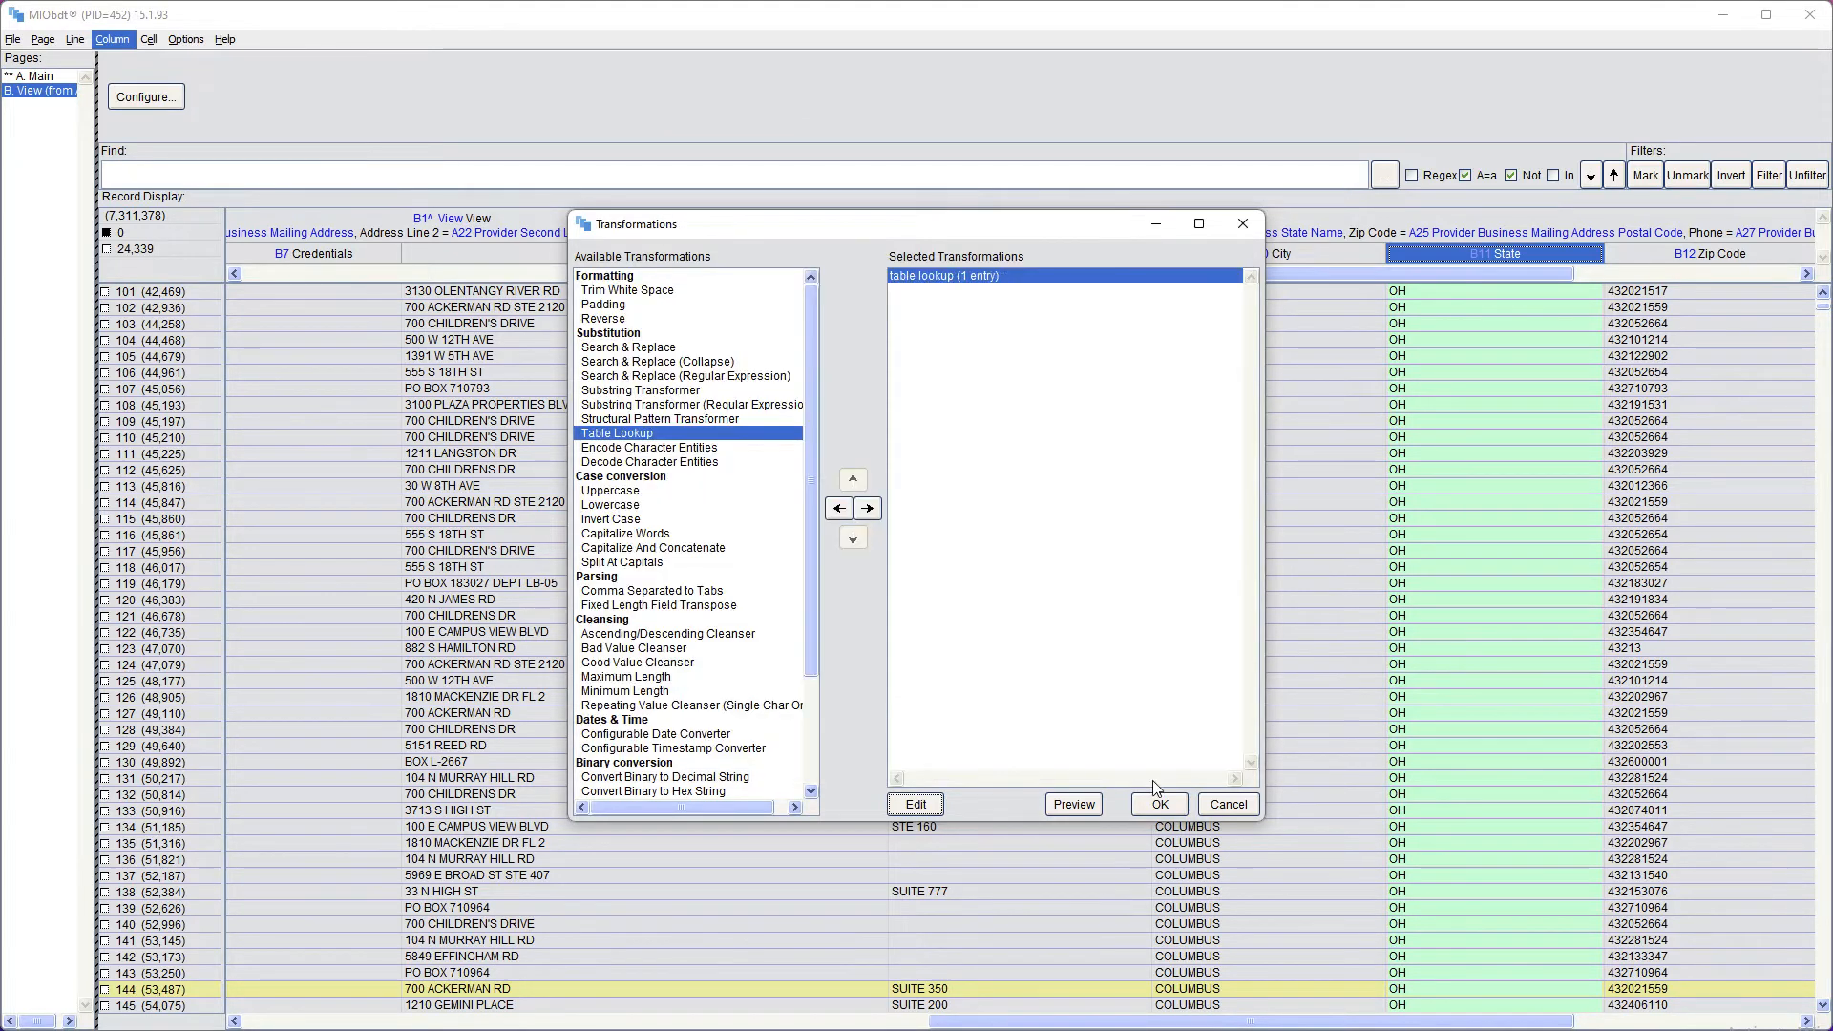
pyautogui.click(1158, 804)
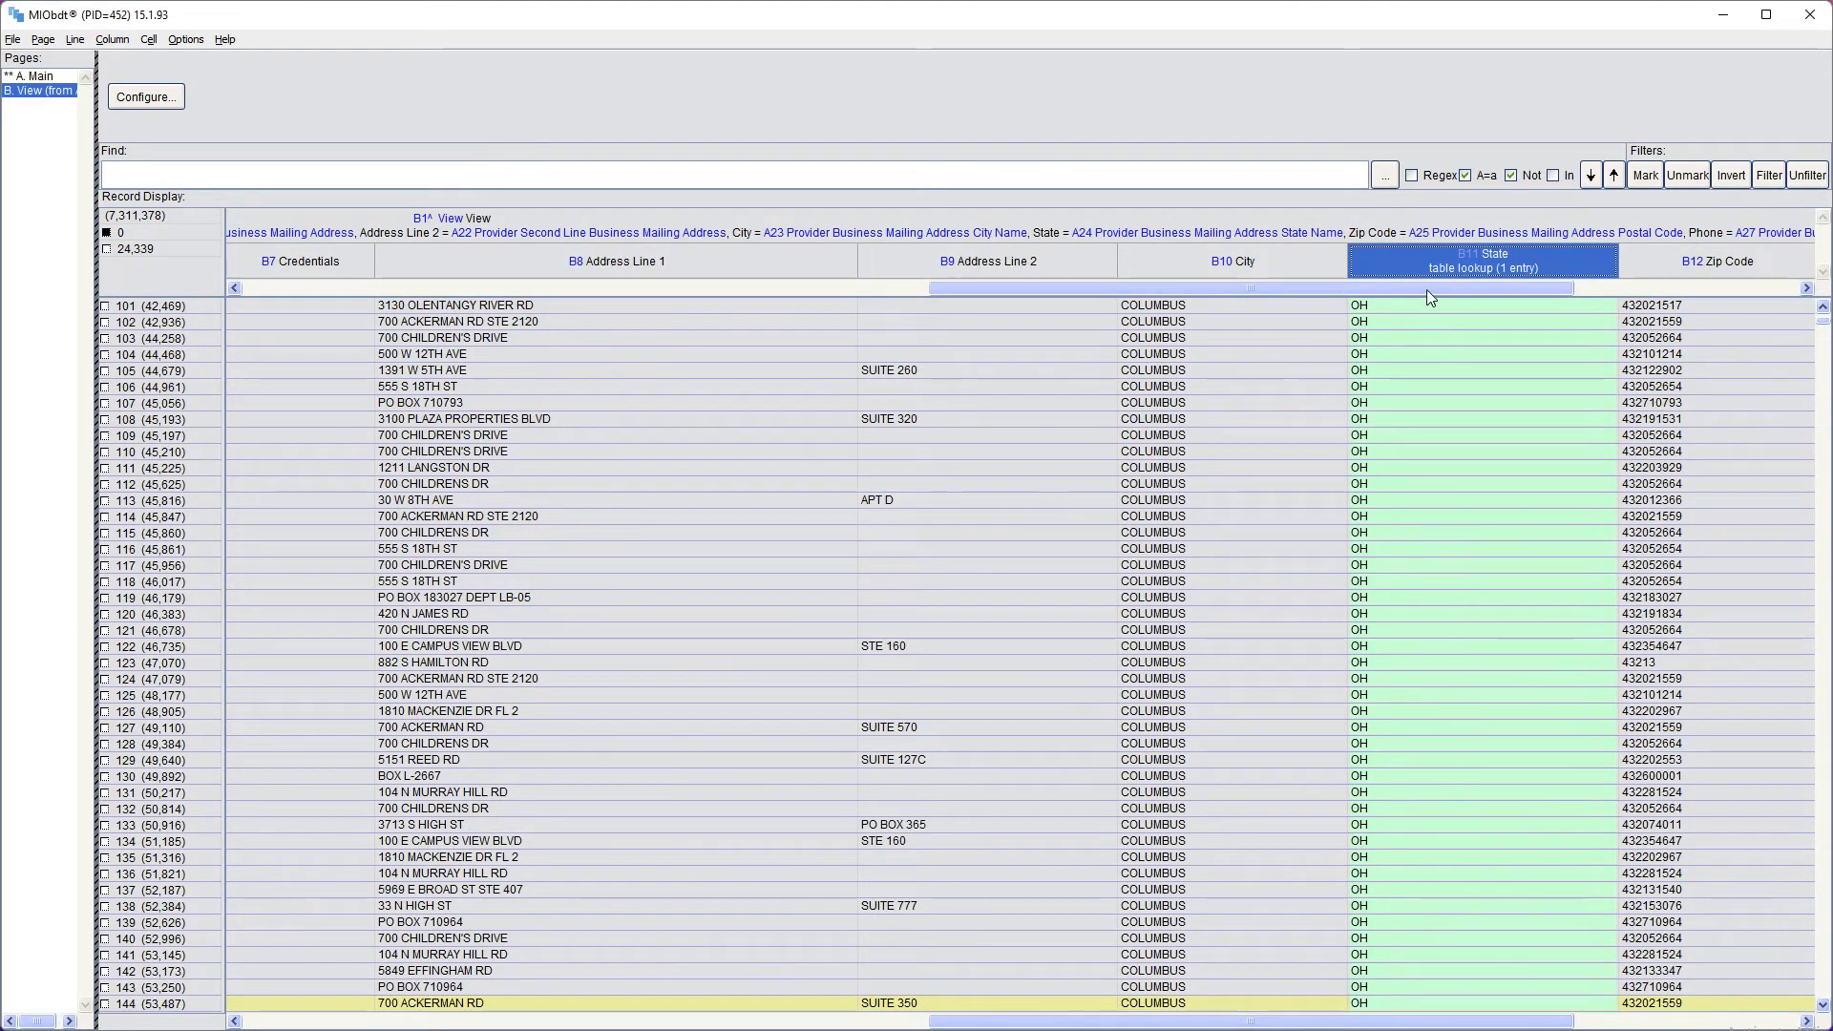
# - Analyze the transformed State column again to check its distinct values, closing the analysis
pyautogui.rightClick(1427, 255)
pyautogui.moveTo(1452, 308)
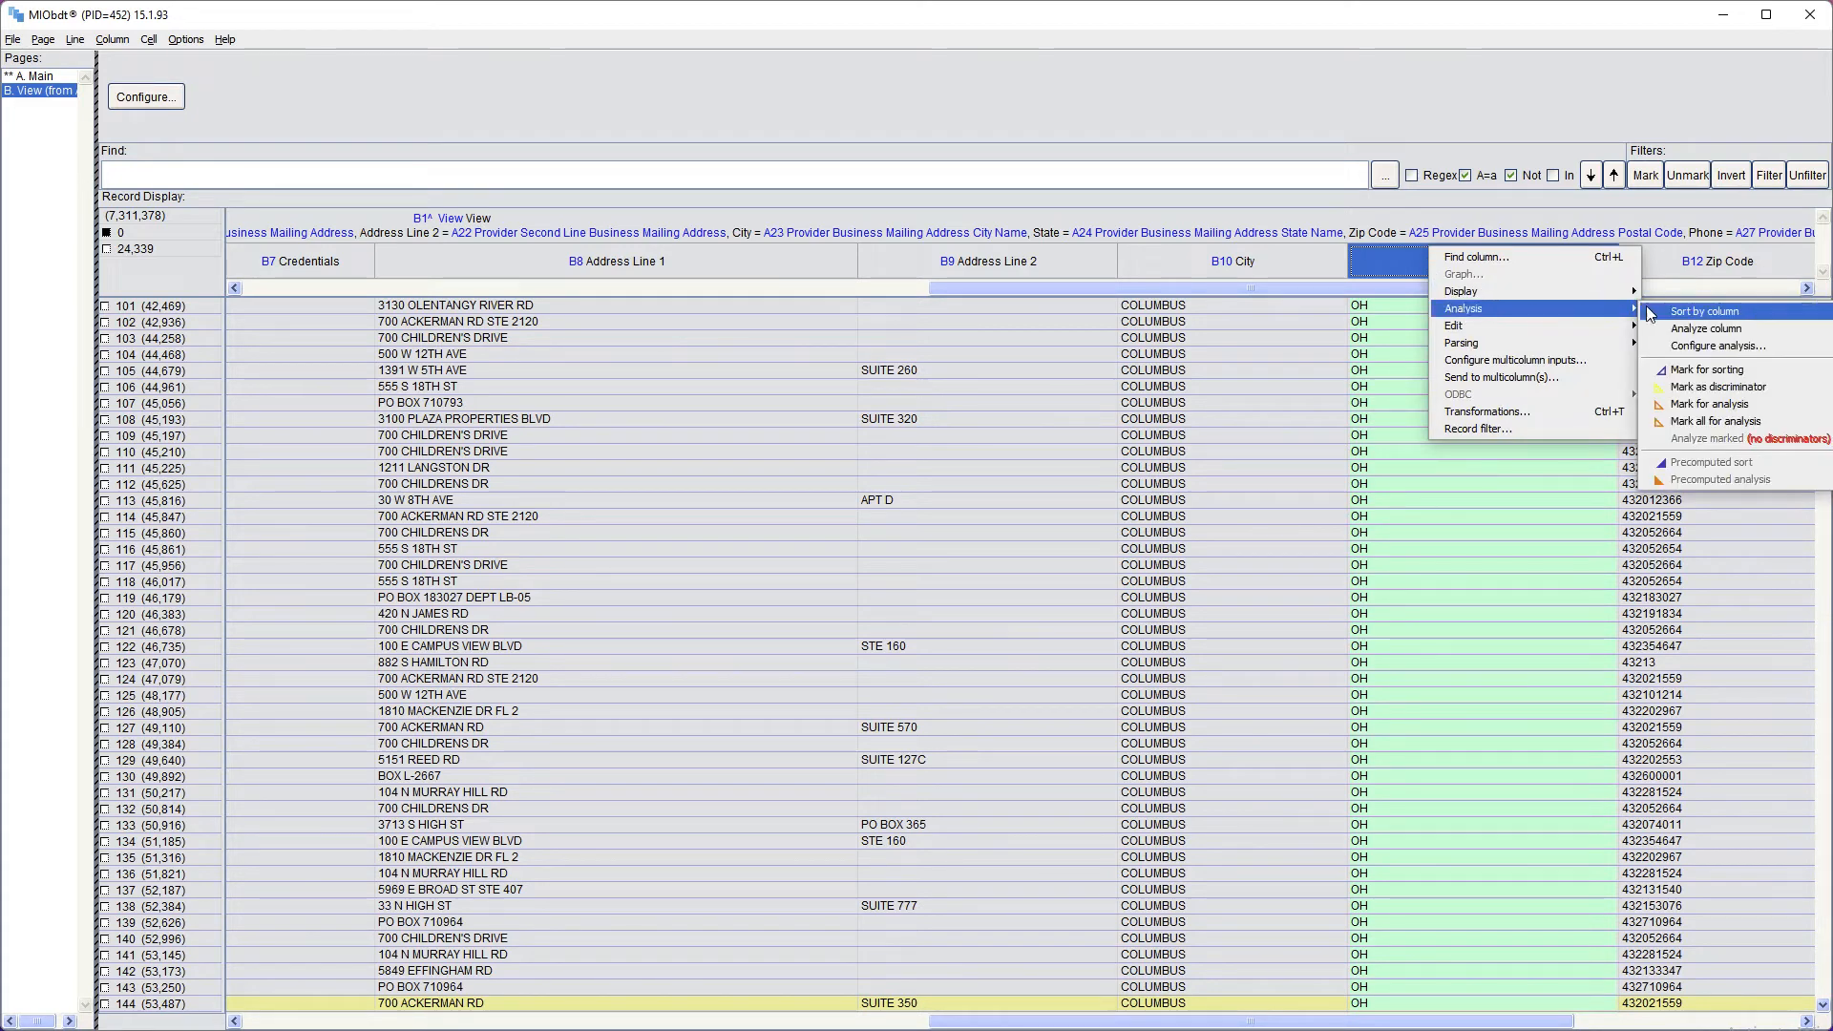
pyautogui.click(1671, 325)
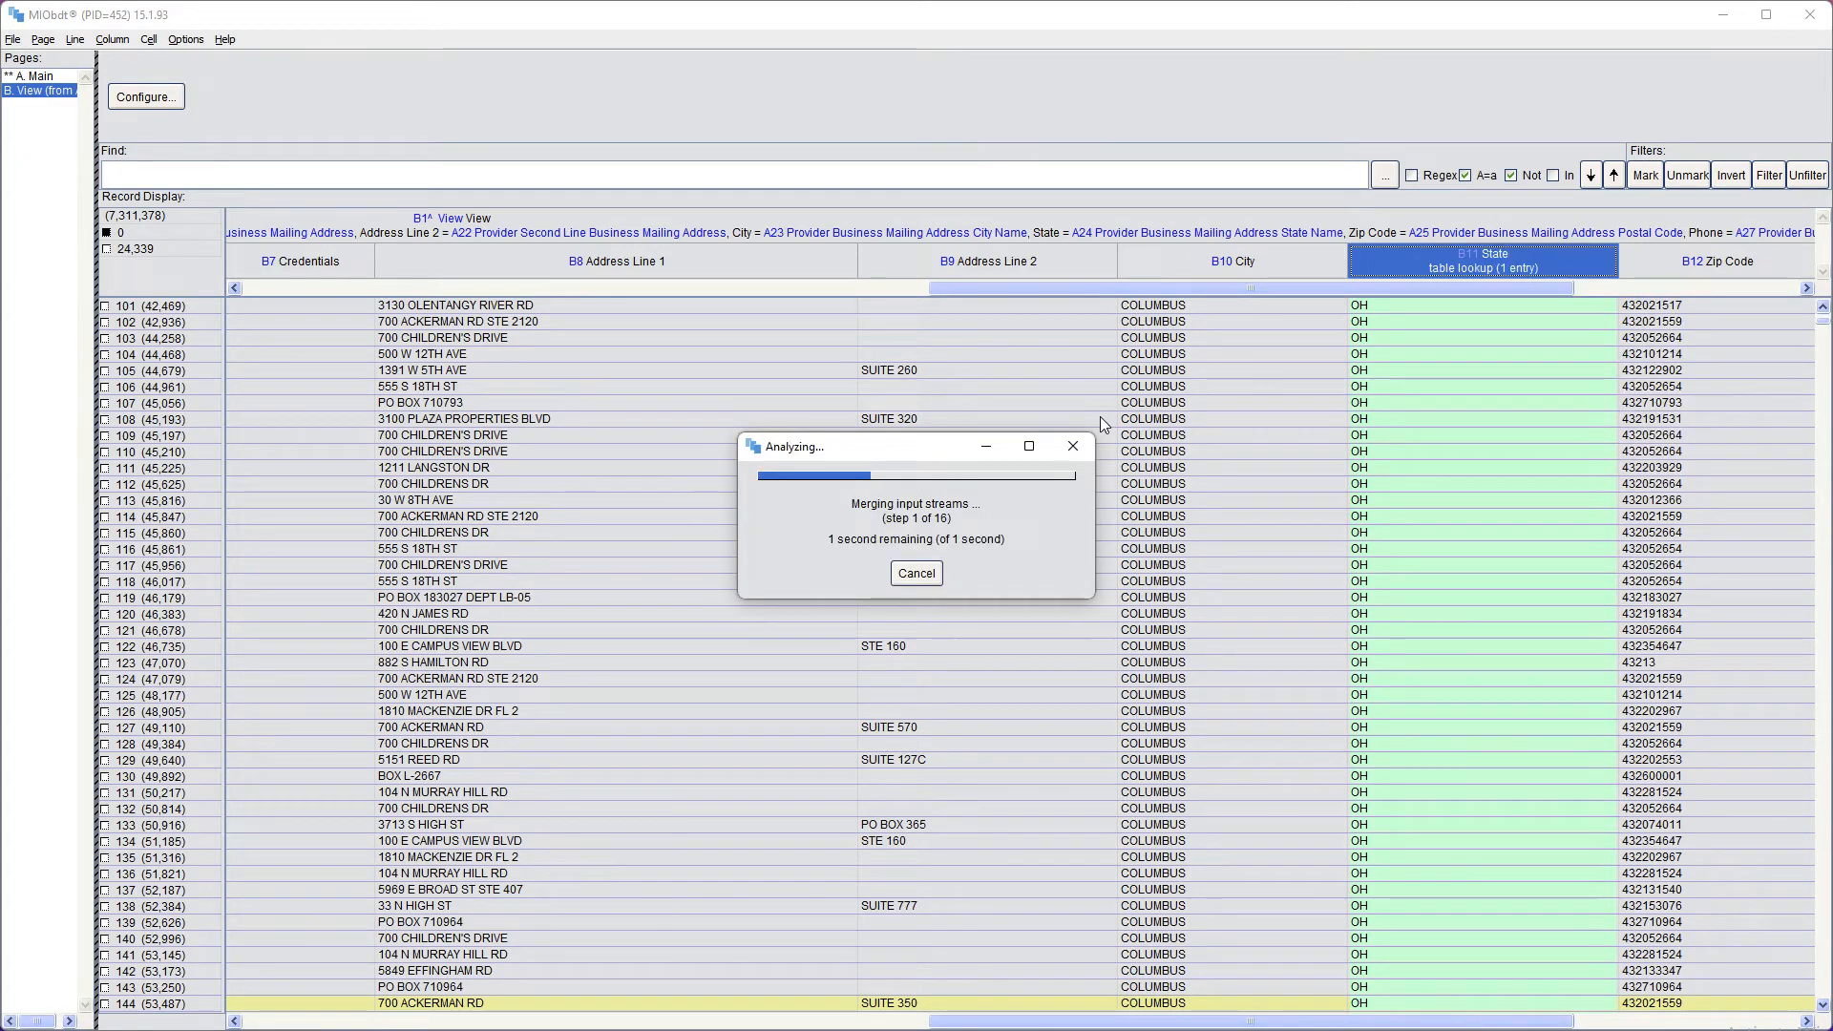
pyautogui.click(1346, 348)
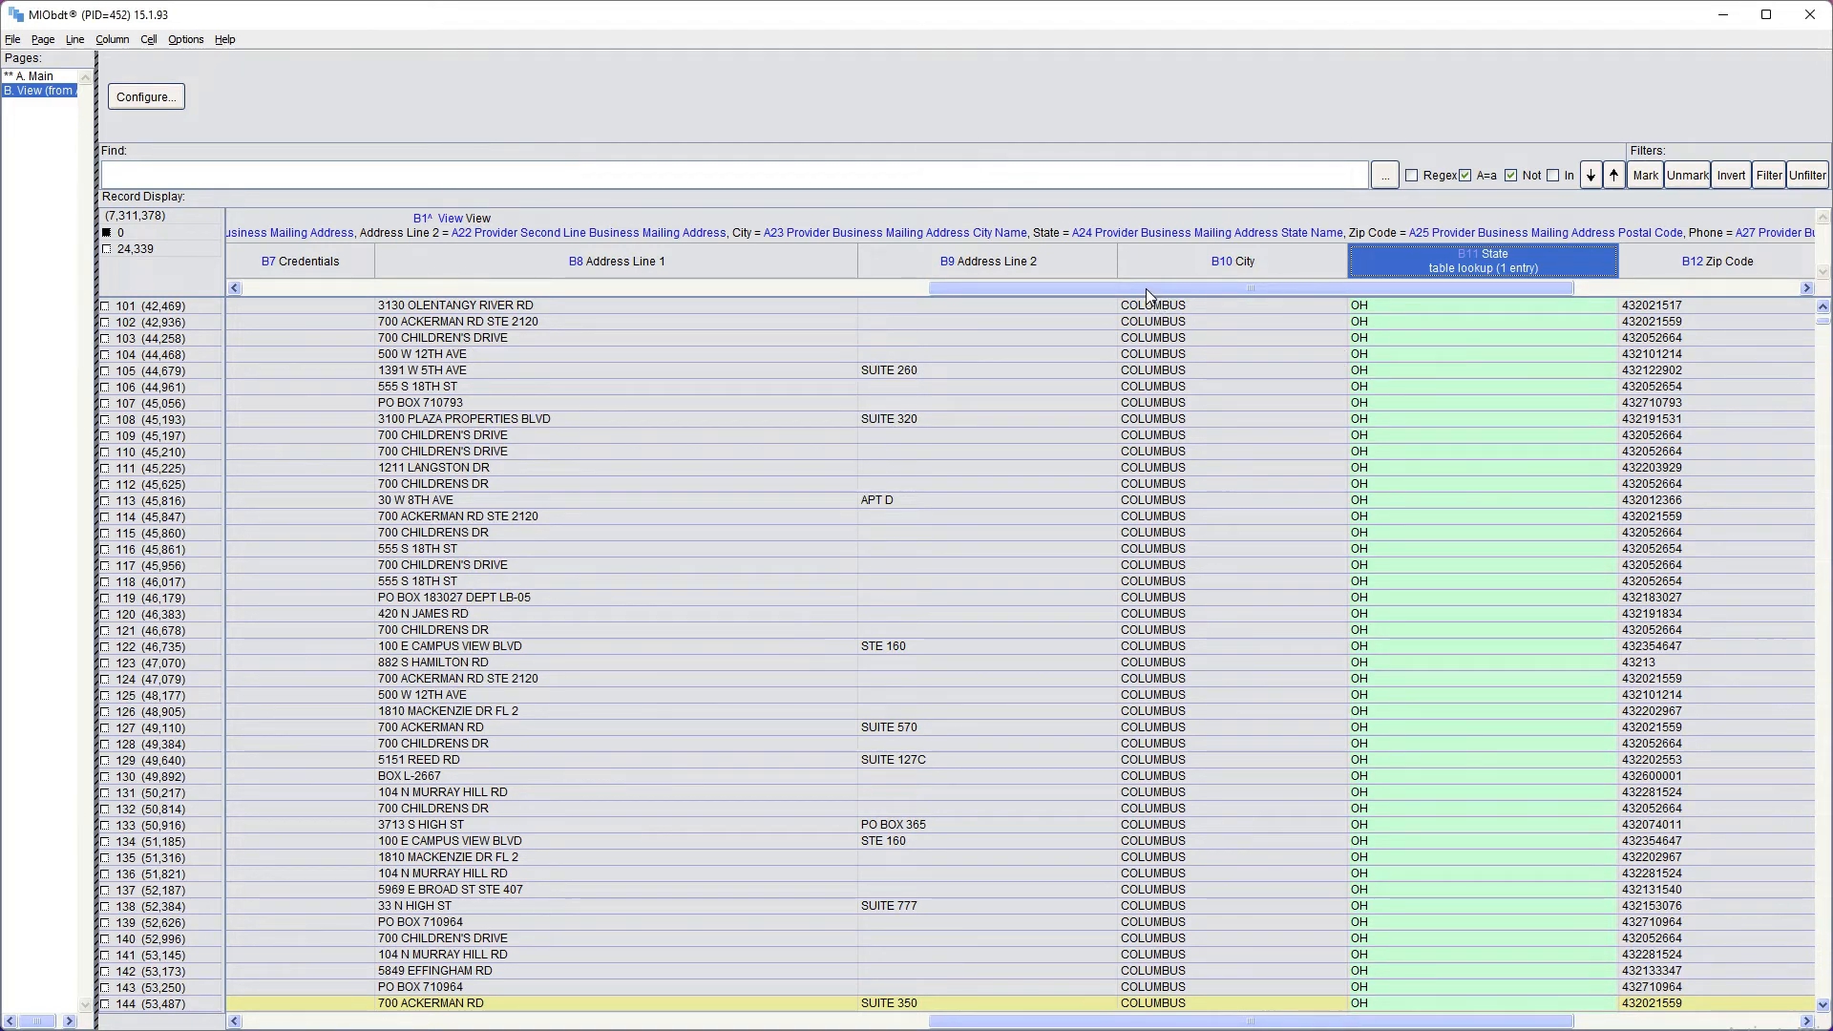
# - Transform the Credentials column with Trim White Space and a Substring Transformer that replaces "." with nothing
pyautogui.moveTo(1146, 288); pyautogui.dragTo(914, 292)
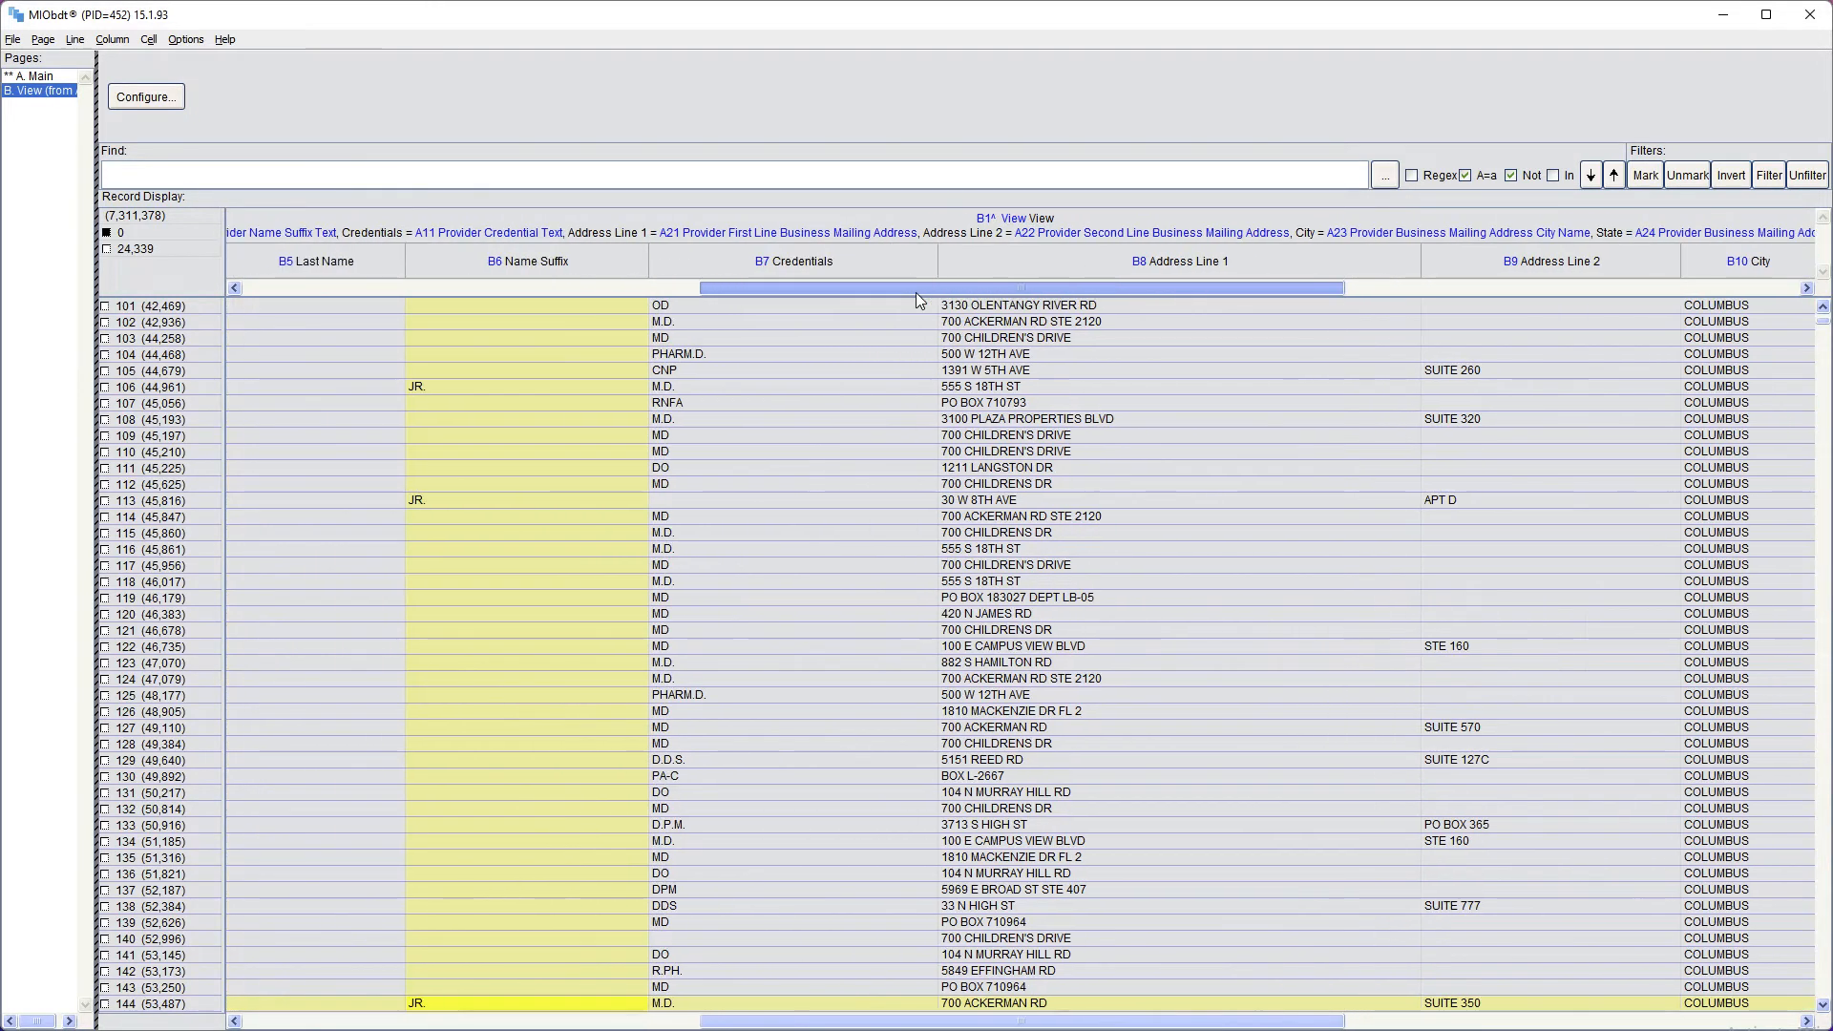
pyautogui.click(834, 274)
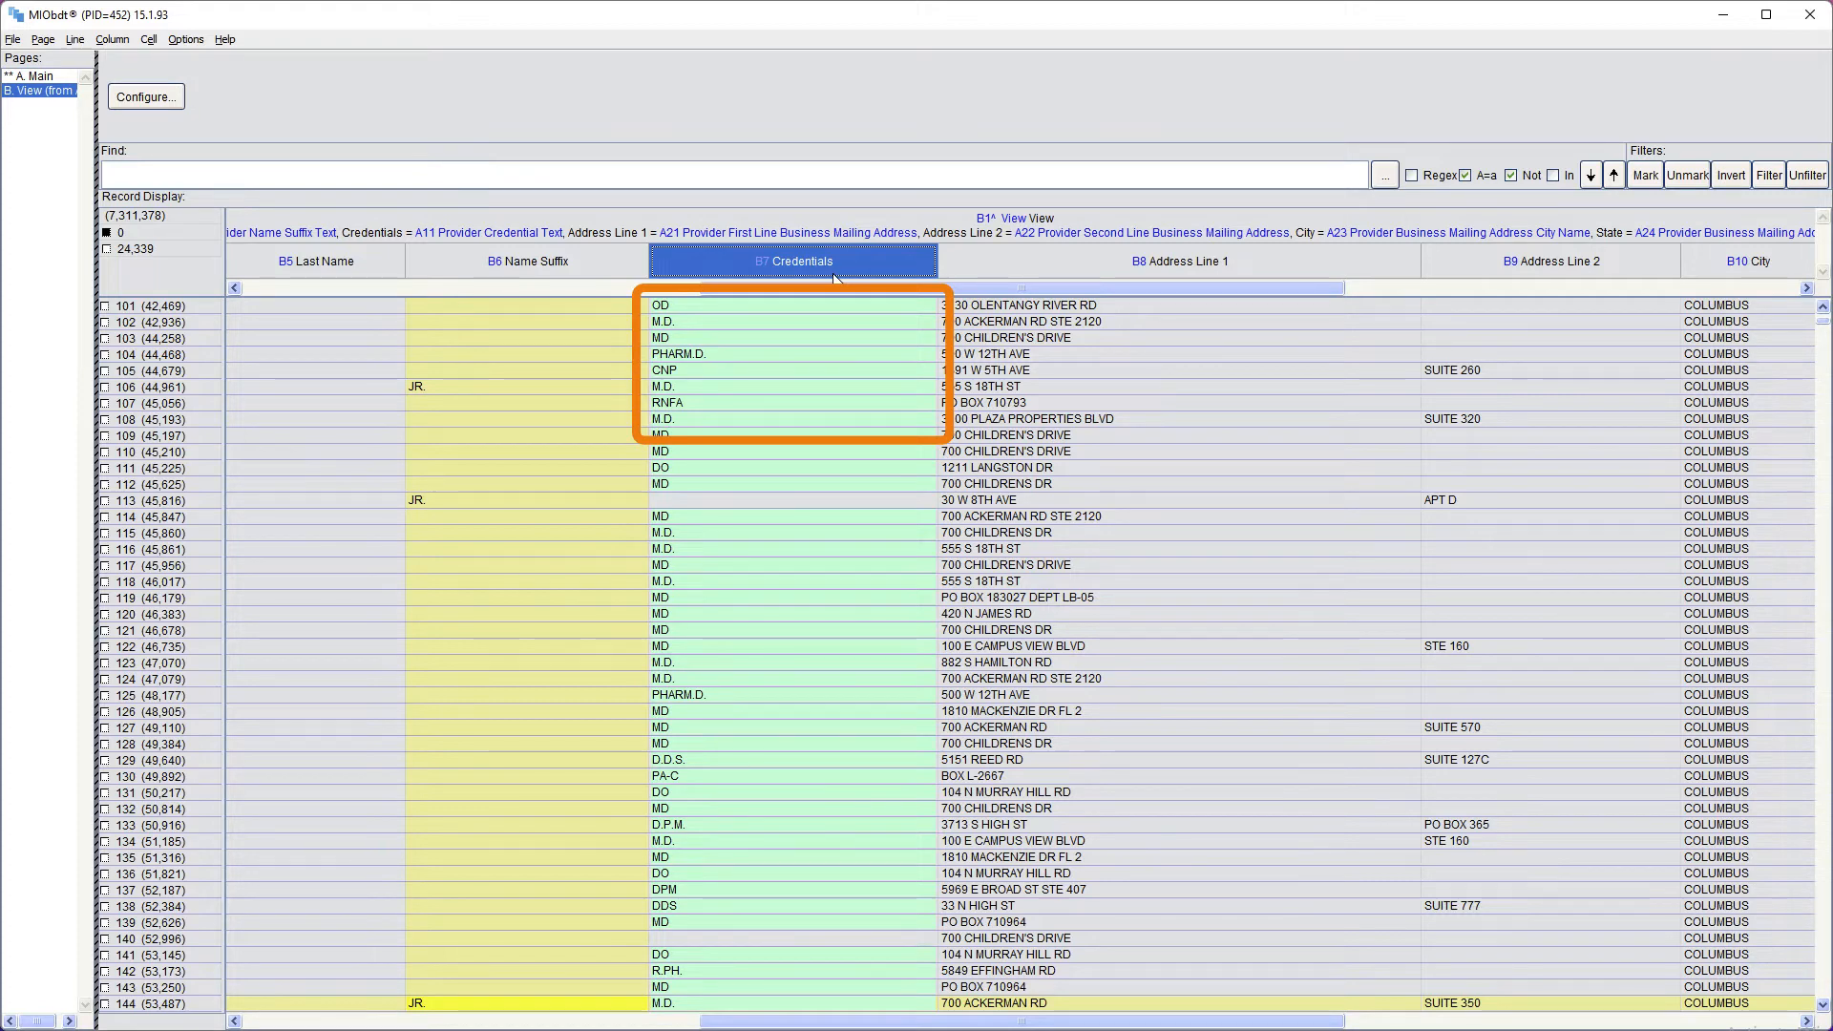
pyautogui.hotkey('ctrl', 't')
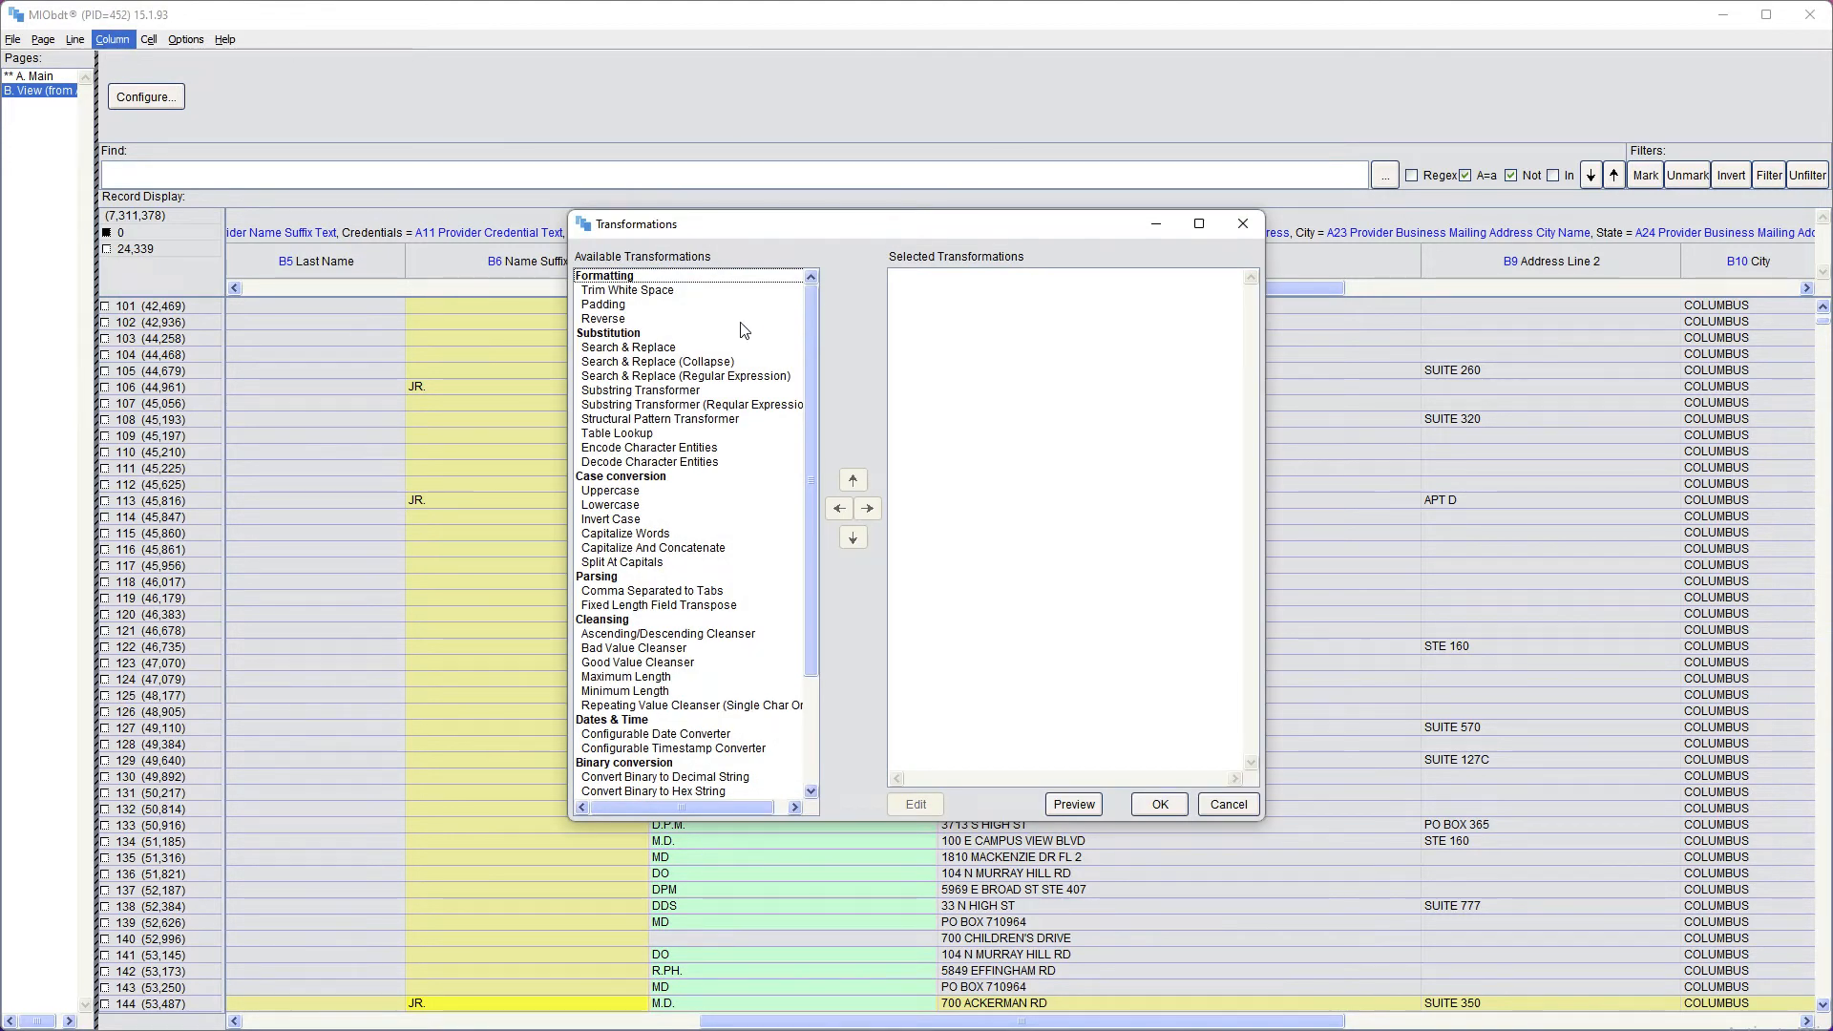
pyautogui.doubleClick(654, 295)
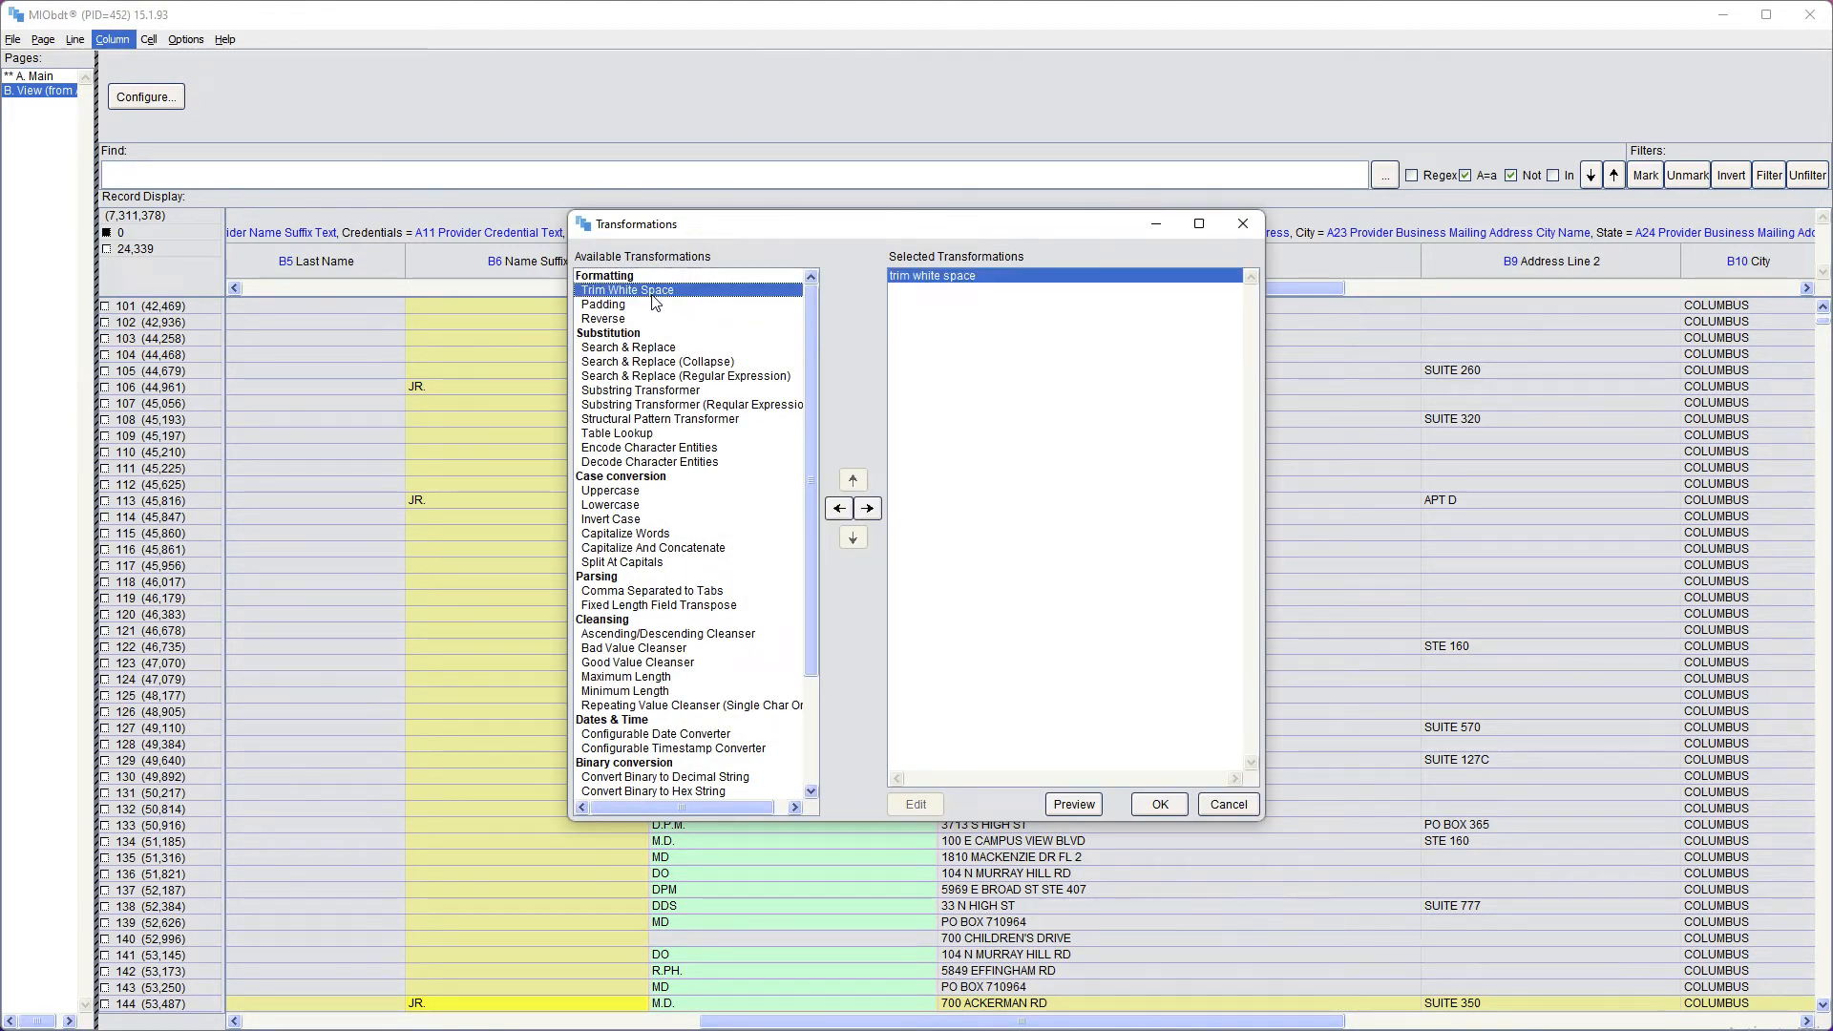
pyautogui.doubleClick(670, 392)
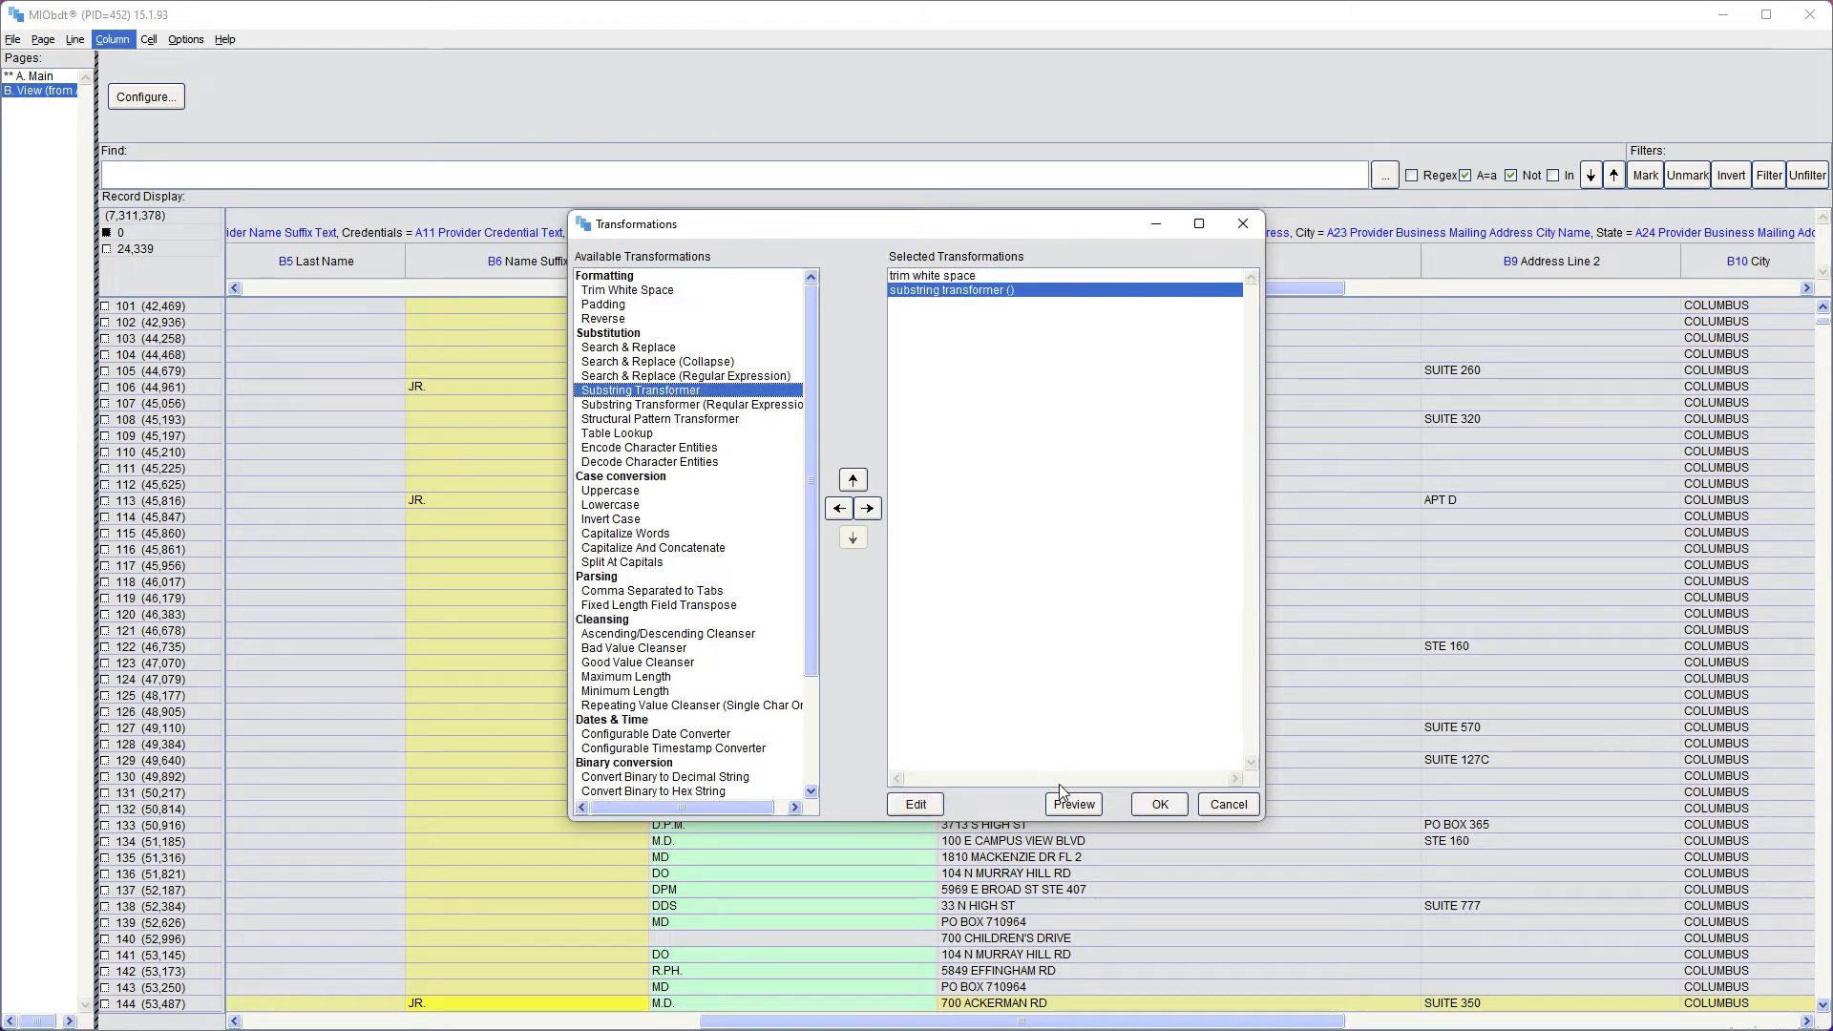
pyautogui.click(916, 805)
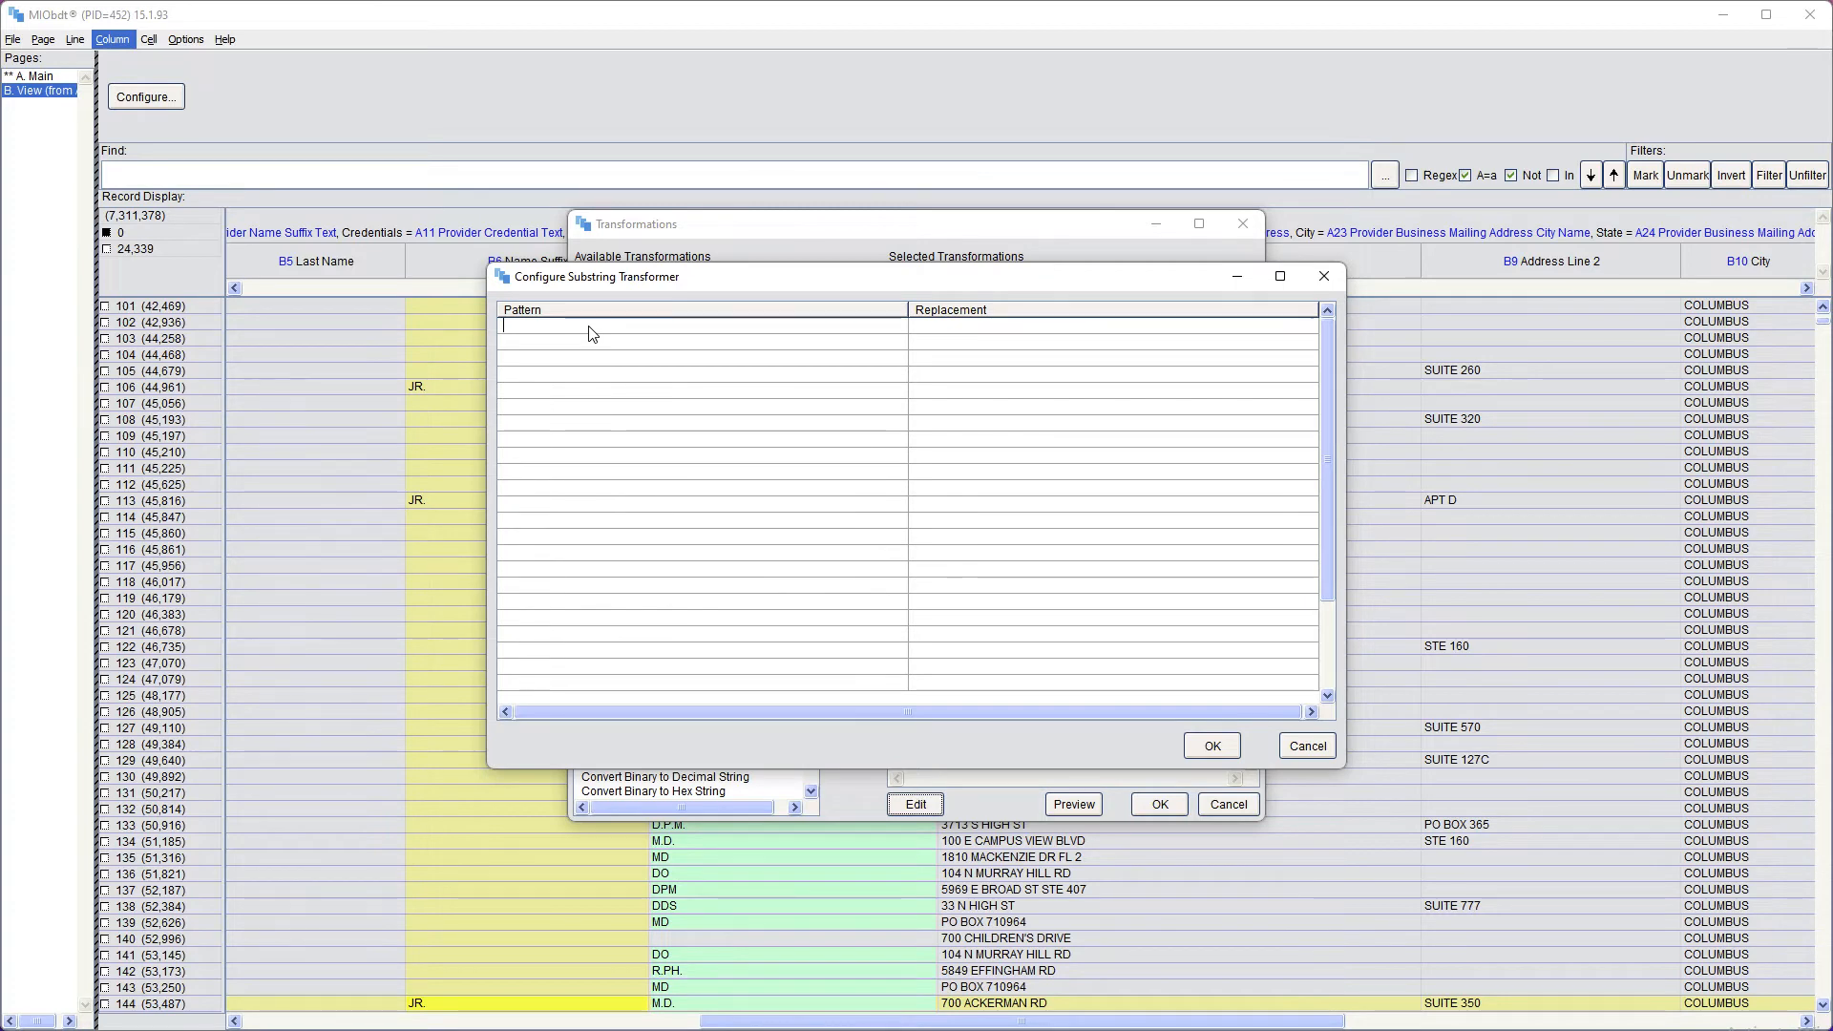
pyautogui.click(1213, 746)
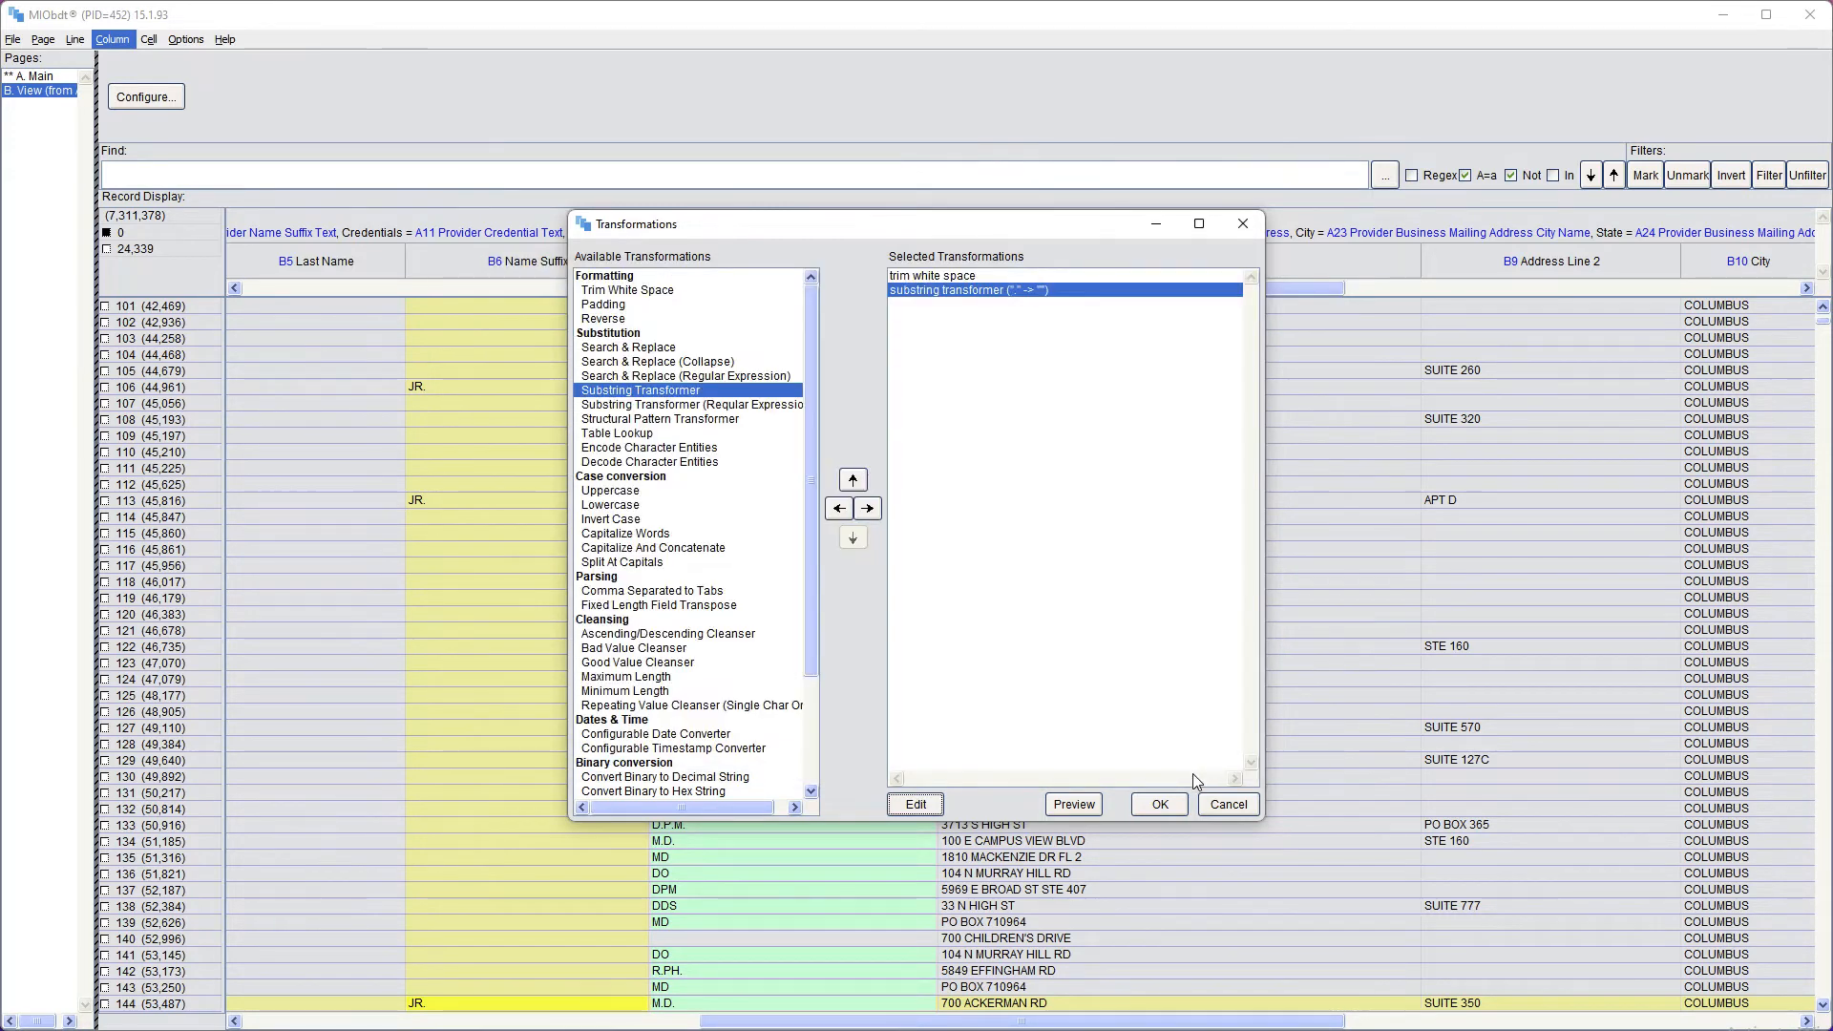
pyautogui.click(1163, 805)
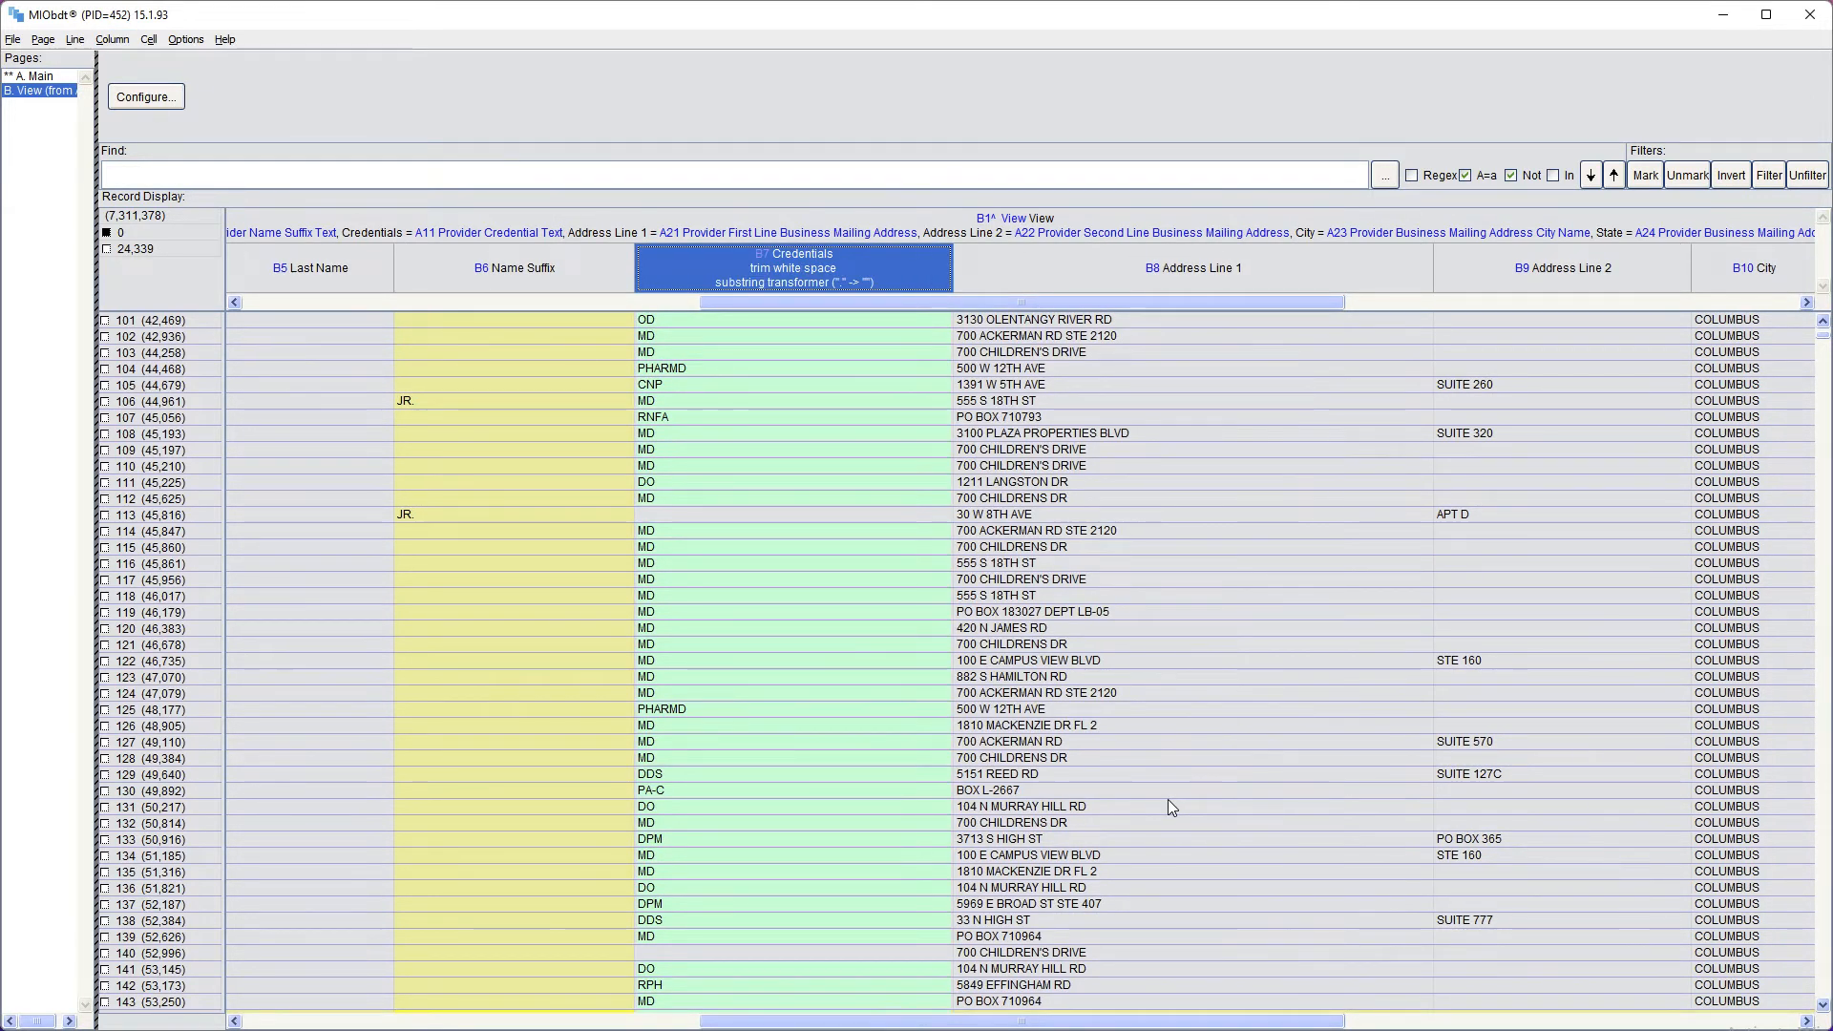
# - Search the Credentials column for MD with the Not option off and the In option on
pyautogui.click(245, 187)
pyautogui.write('MD')
pyautogui.click(1511, 176)
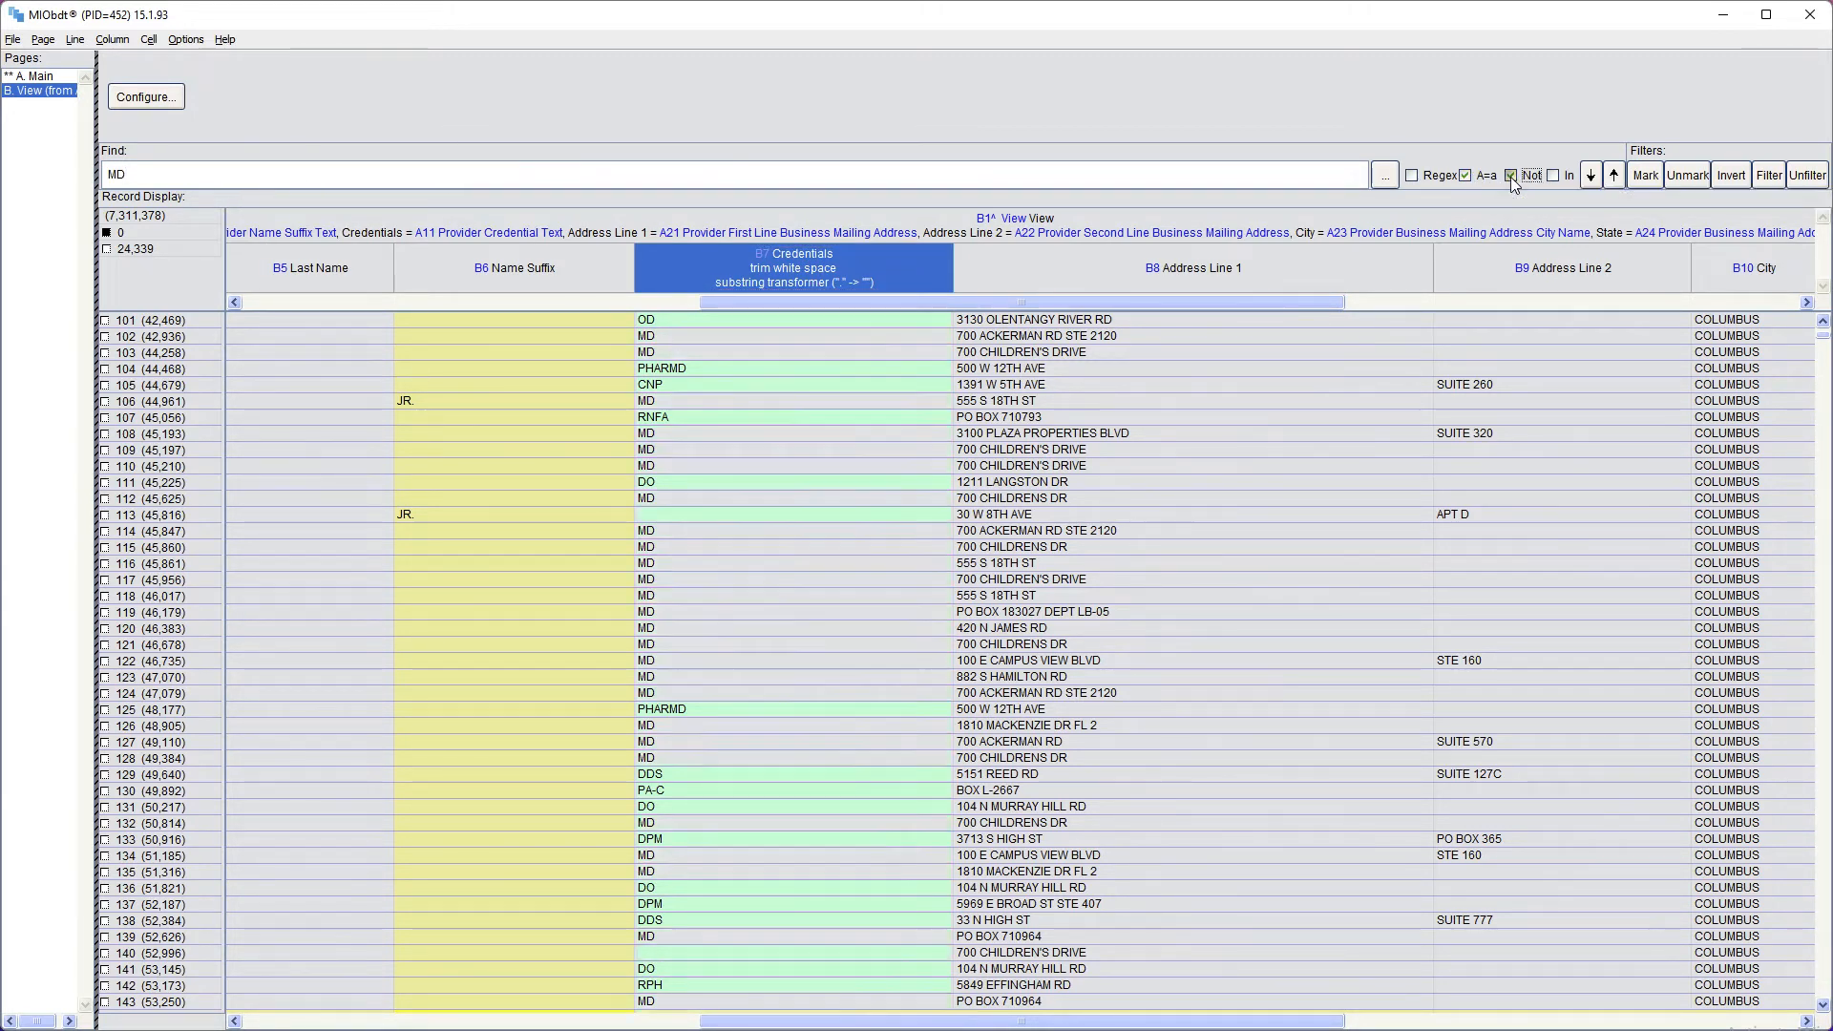
pyautogui.click(1552, 177)
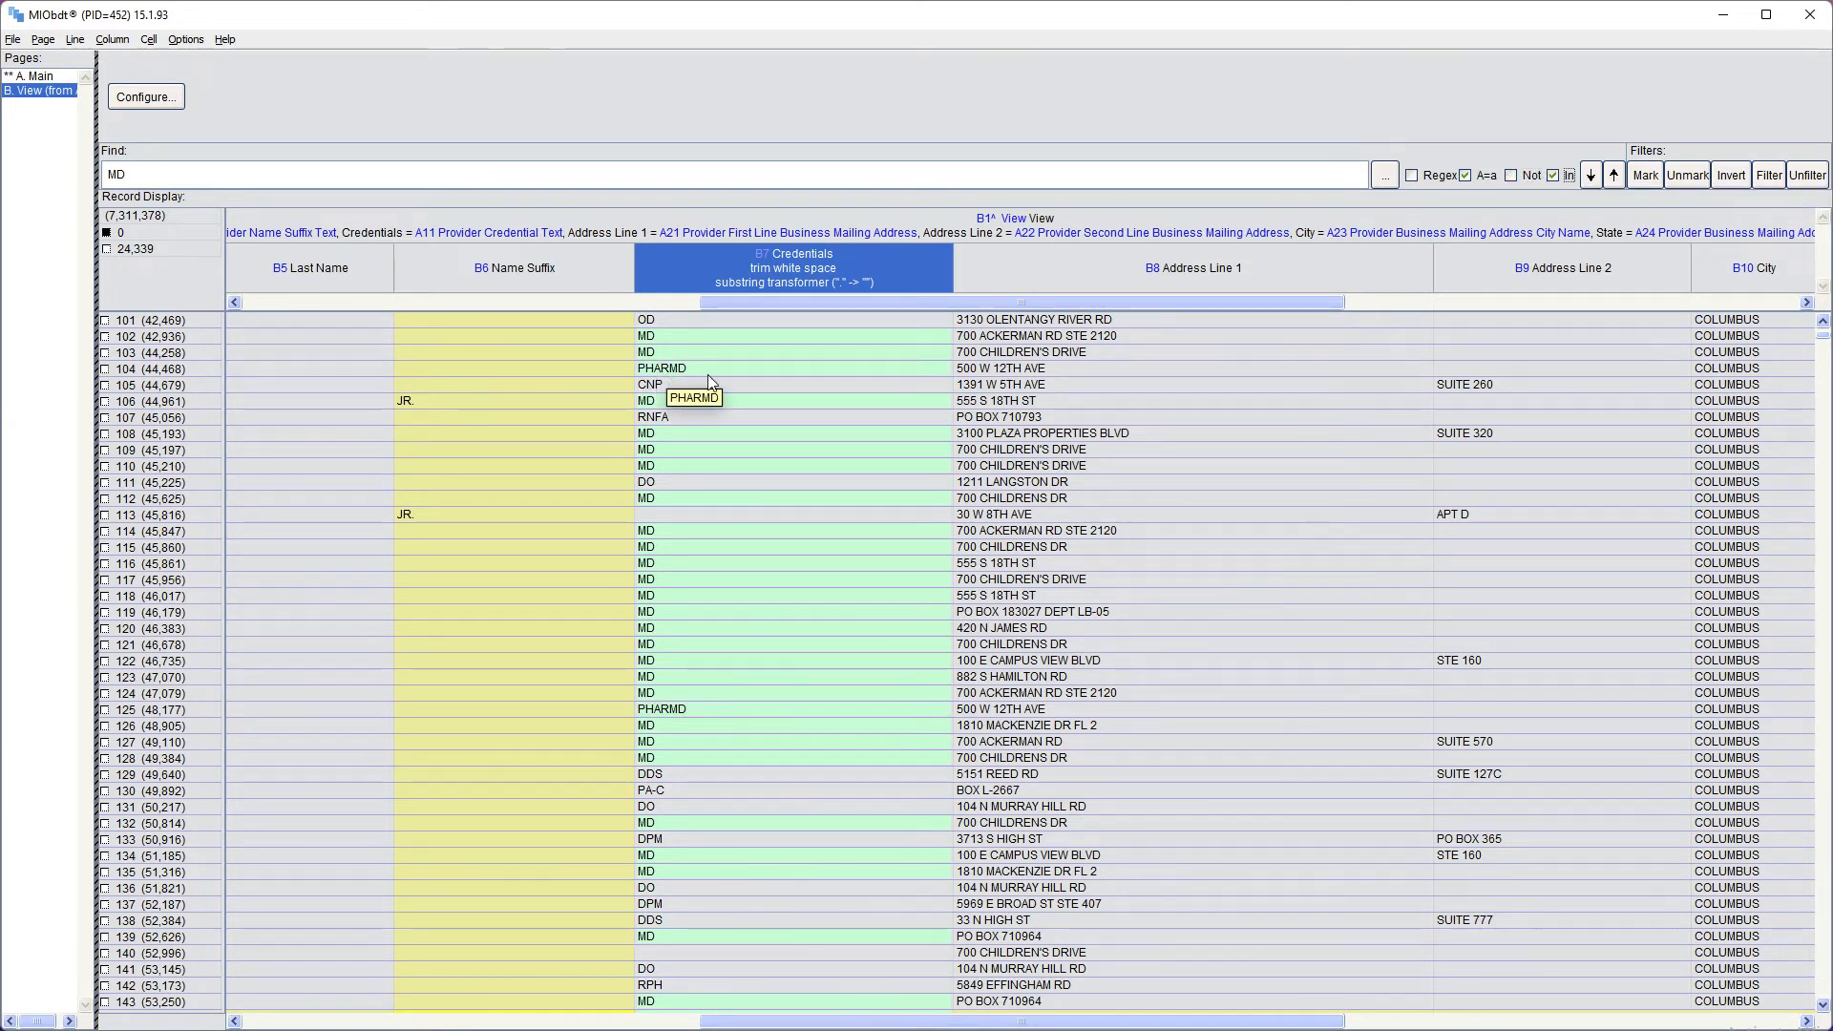
# - Change the search to the regular expression \bMD\b, then mark the matching Credentials records and filter to them
pyautogui.click(106, 175)
pyautogui.write('\x08')
pyautogui.press('End')
pyautogui.write('\x08')
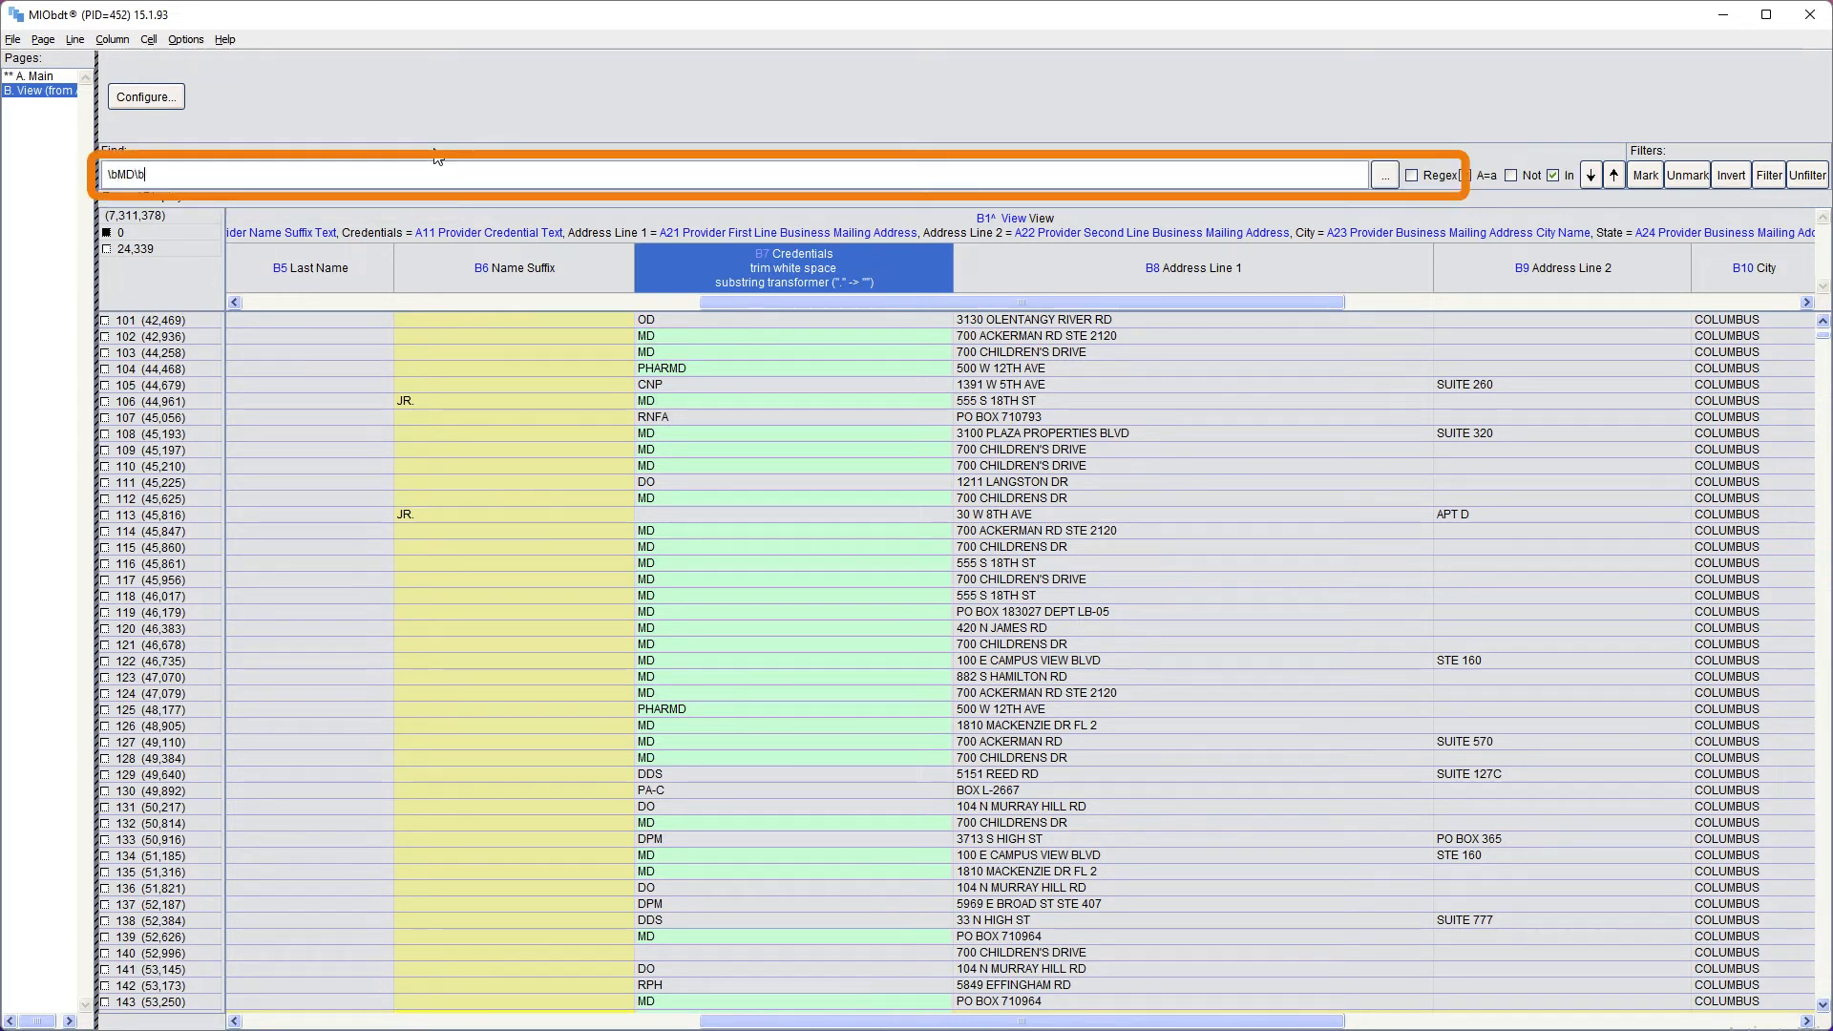
pyautogui.click(1412, 174)
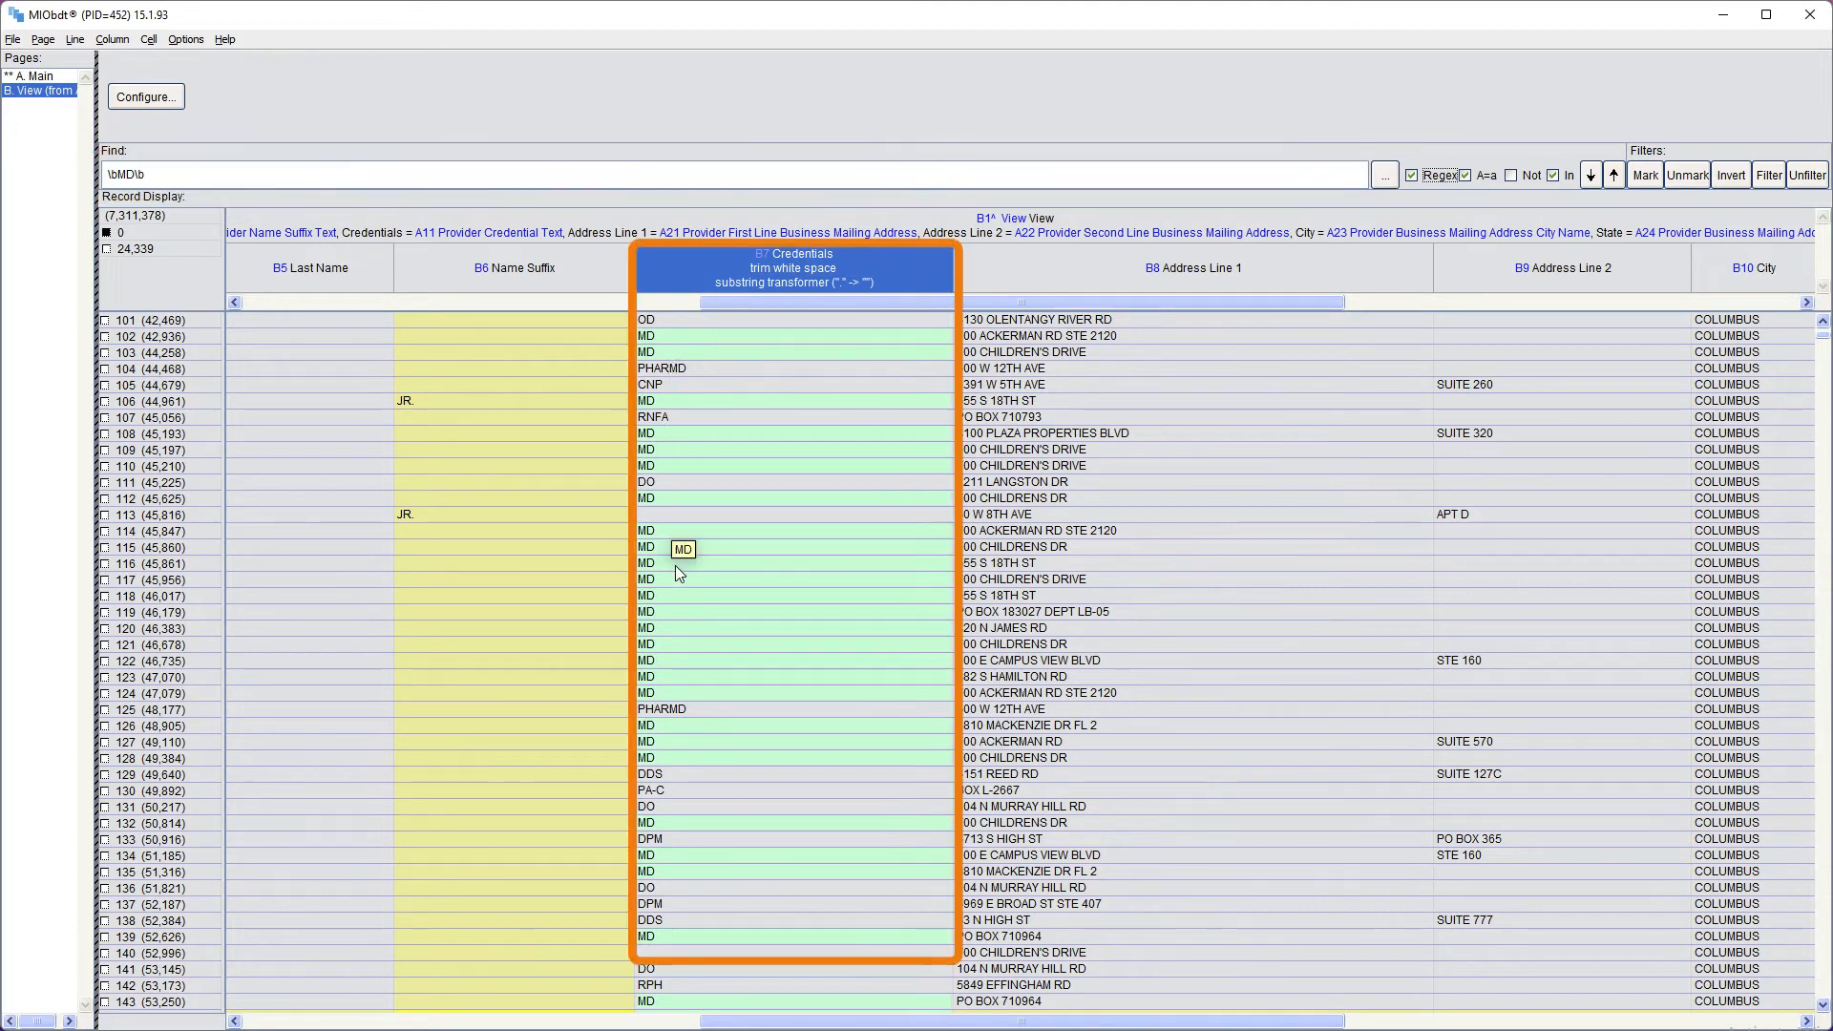
pyautogui.click(1644, 174)
pyautogui.click(1768, 174)
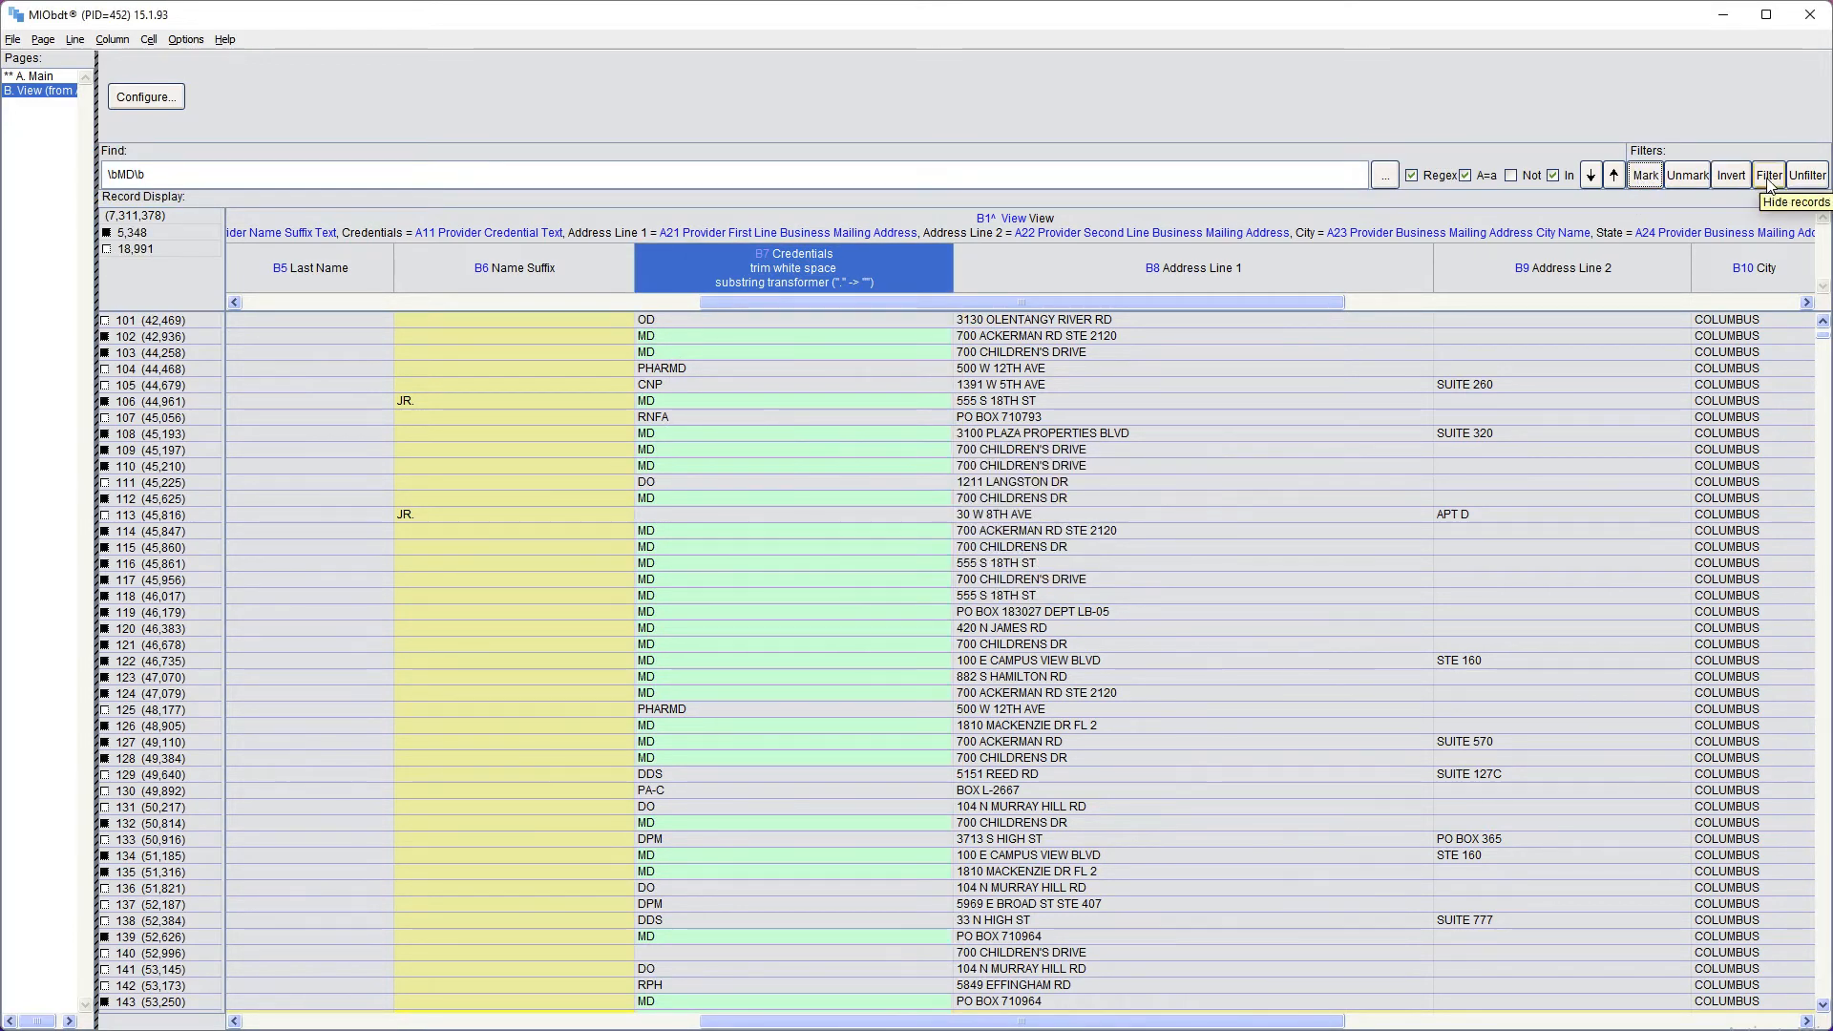
# - Analyze the Credentials column and enlarge the analysis window to examine the full list of credential values
pyautogui.rightClick(794, 256)
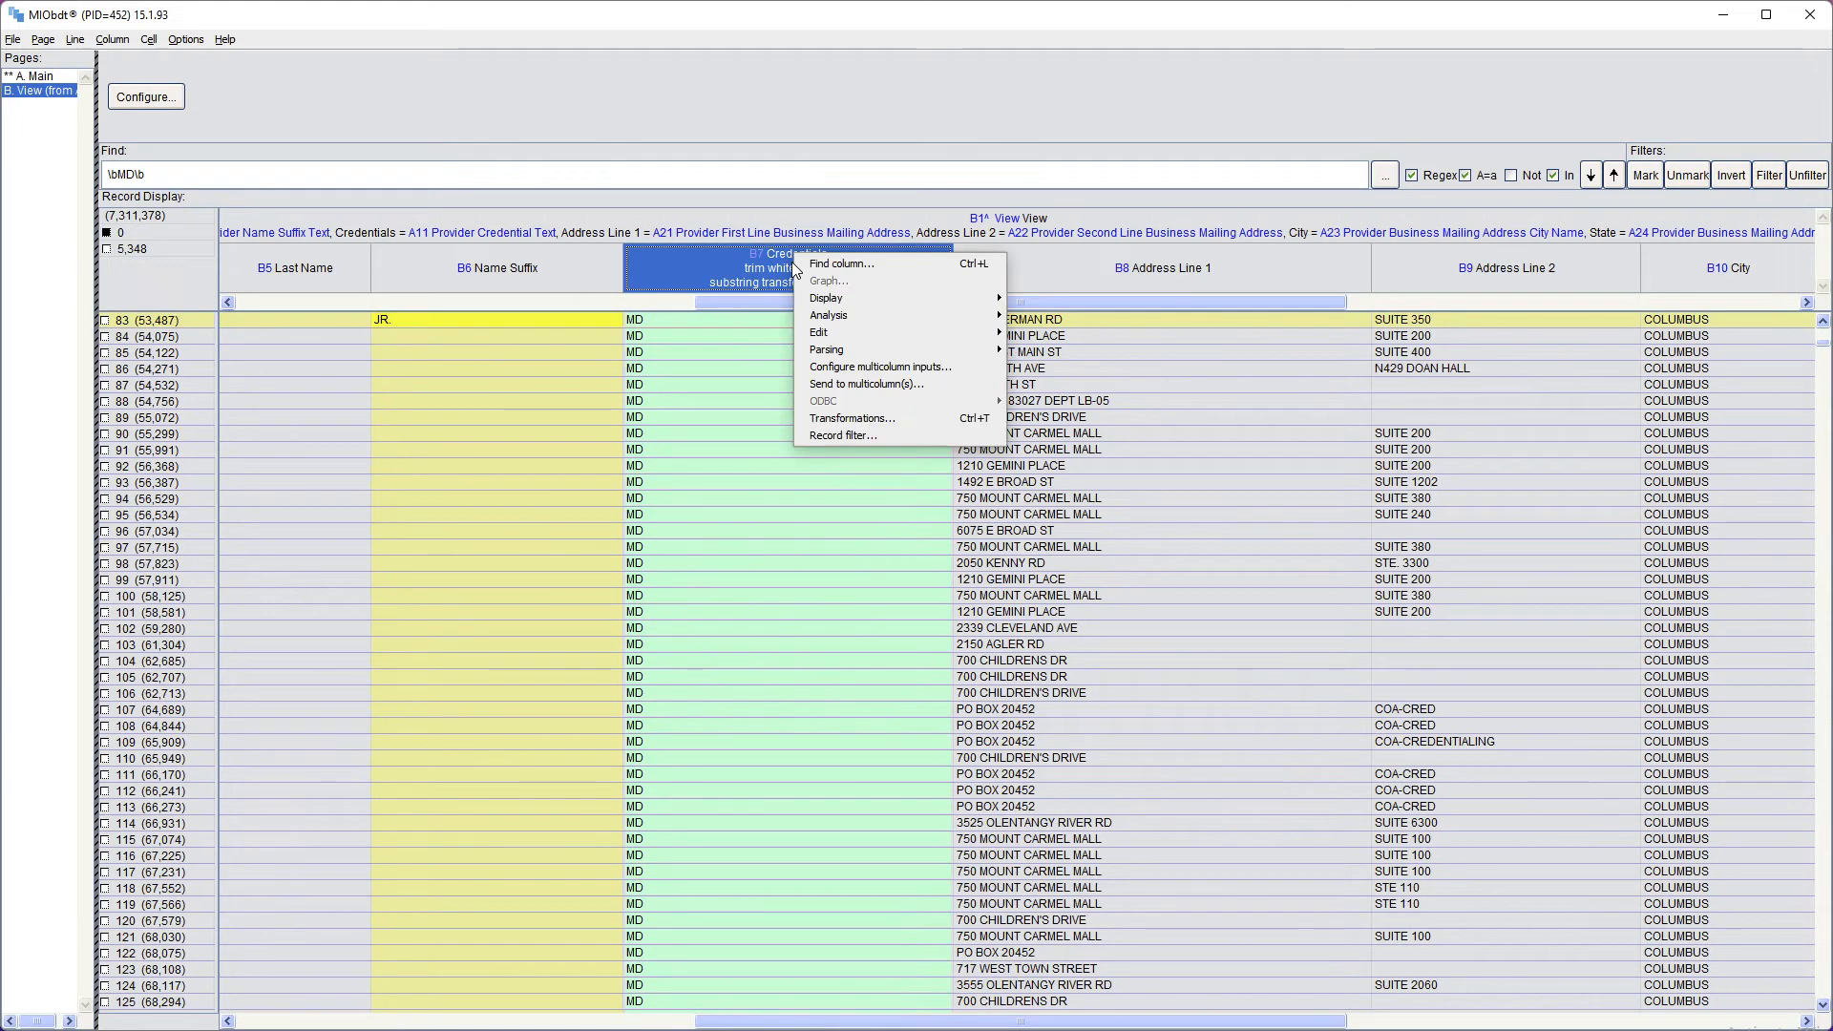
pyautogui.moveTo(848, 315)
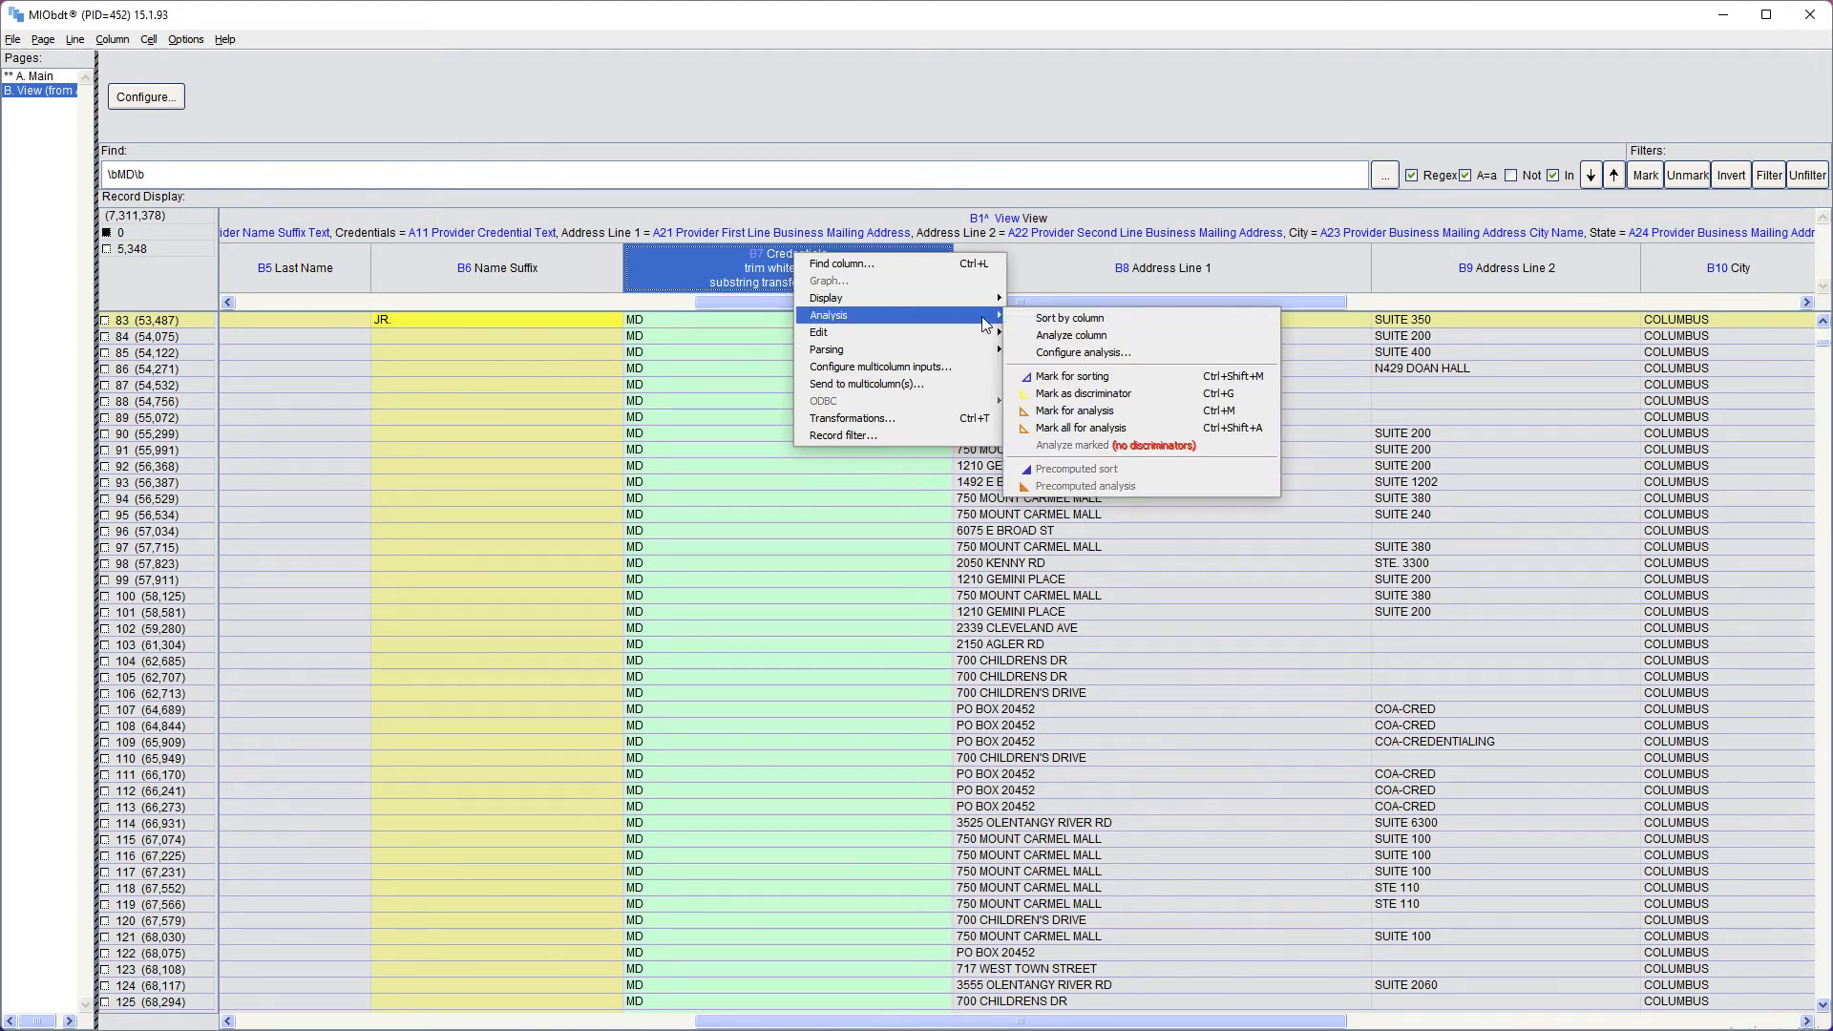
pyautogui.click(1060, 335)
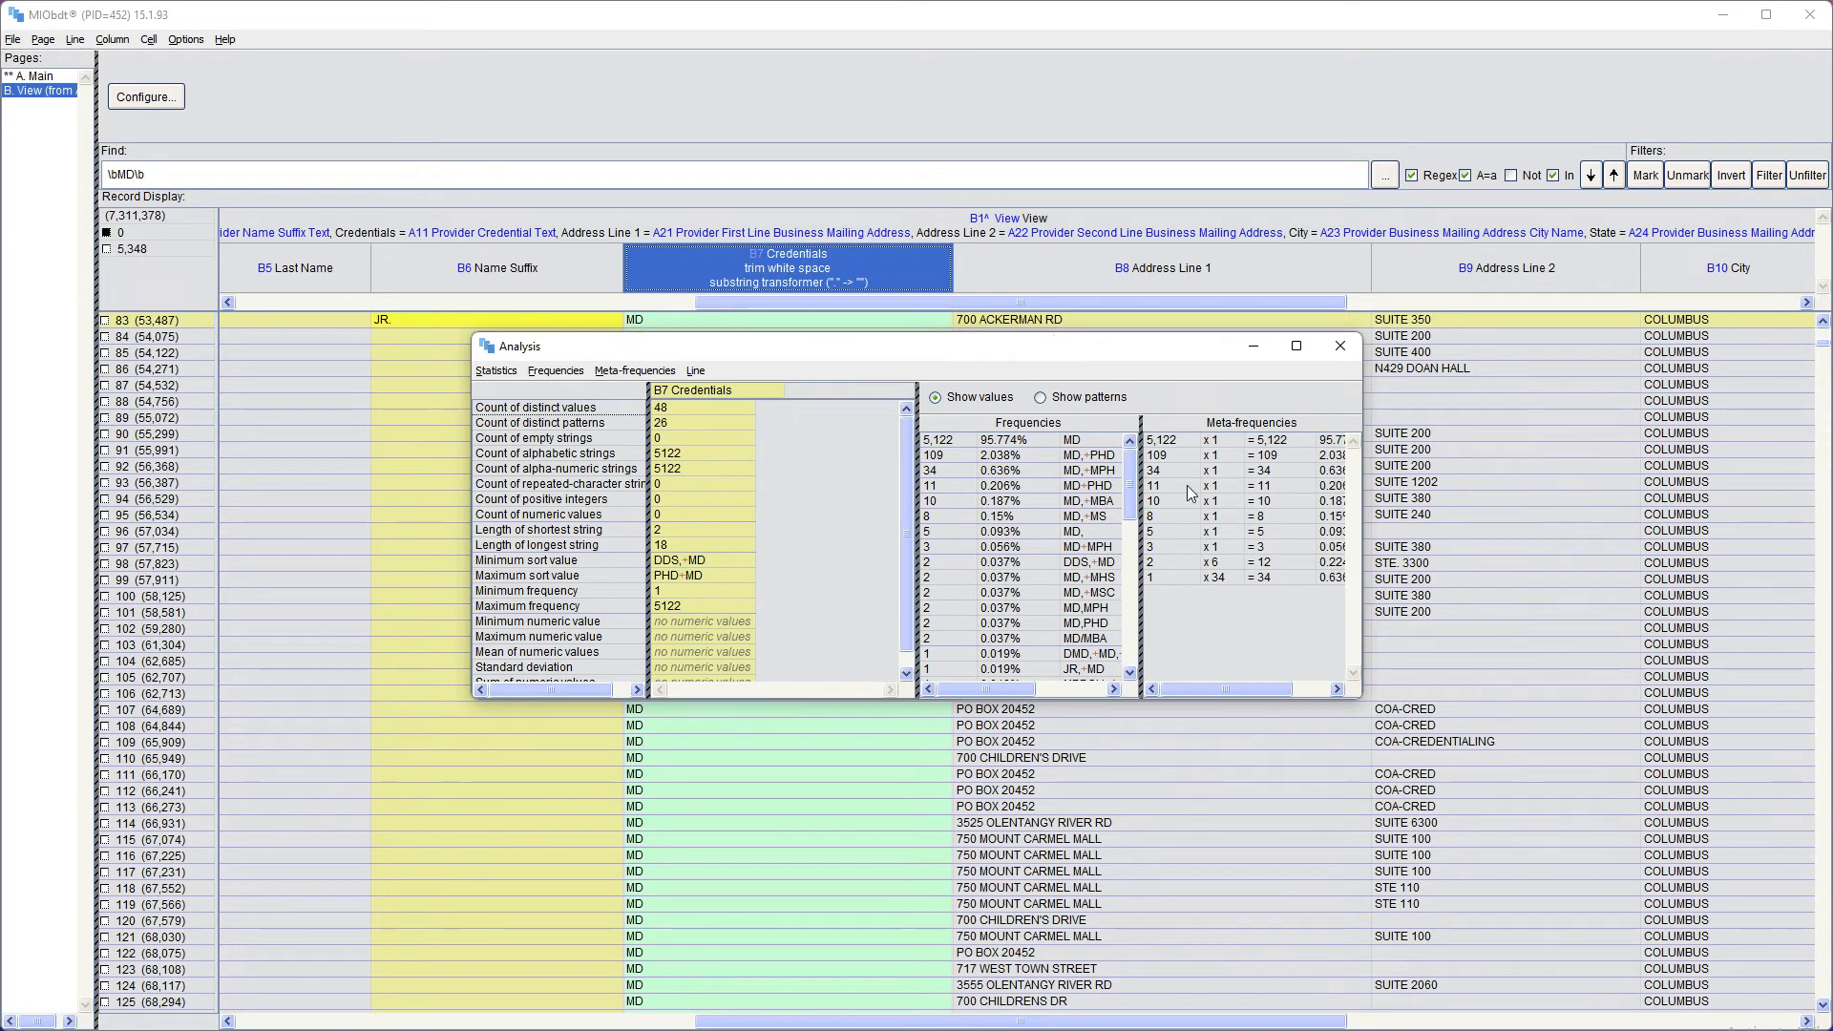
pyautogui.moveTo(1364, 700); pyautogui.dragTo(1647, 982)
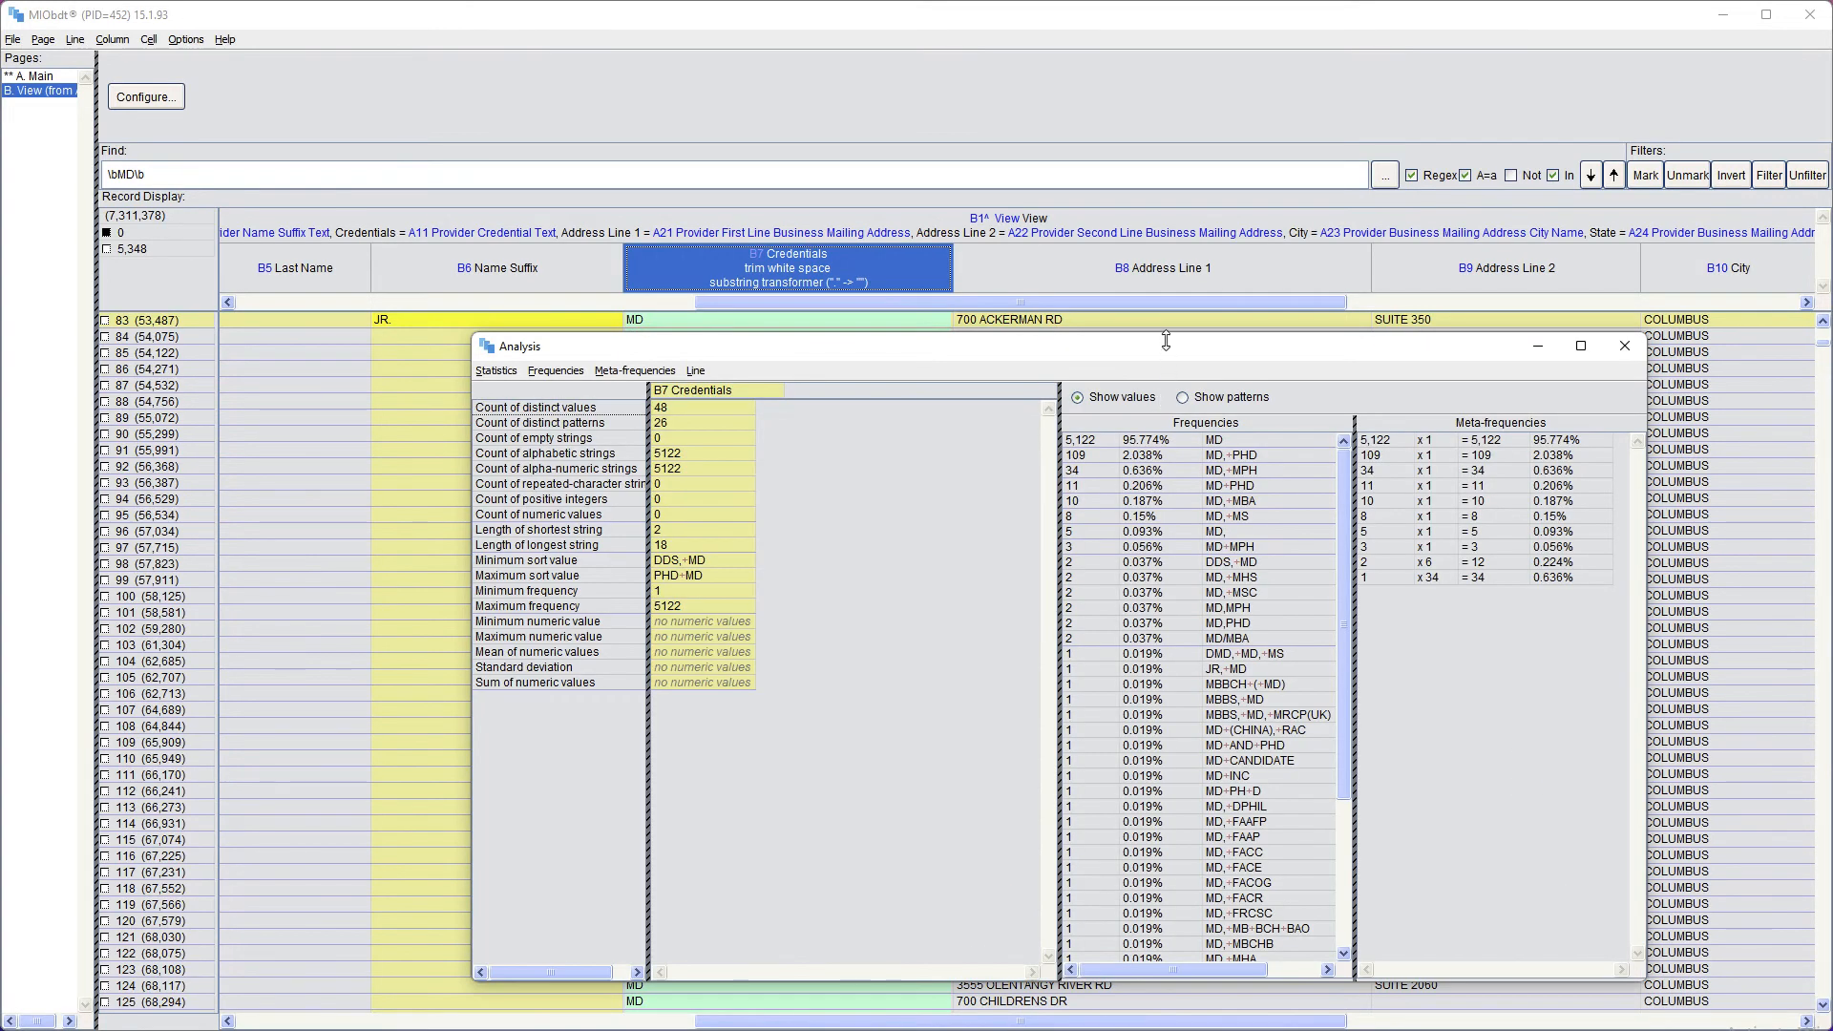
pyautogui.moveTo(1180, 336); pyautogui.dragTo(1182, 51)
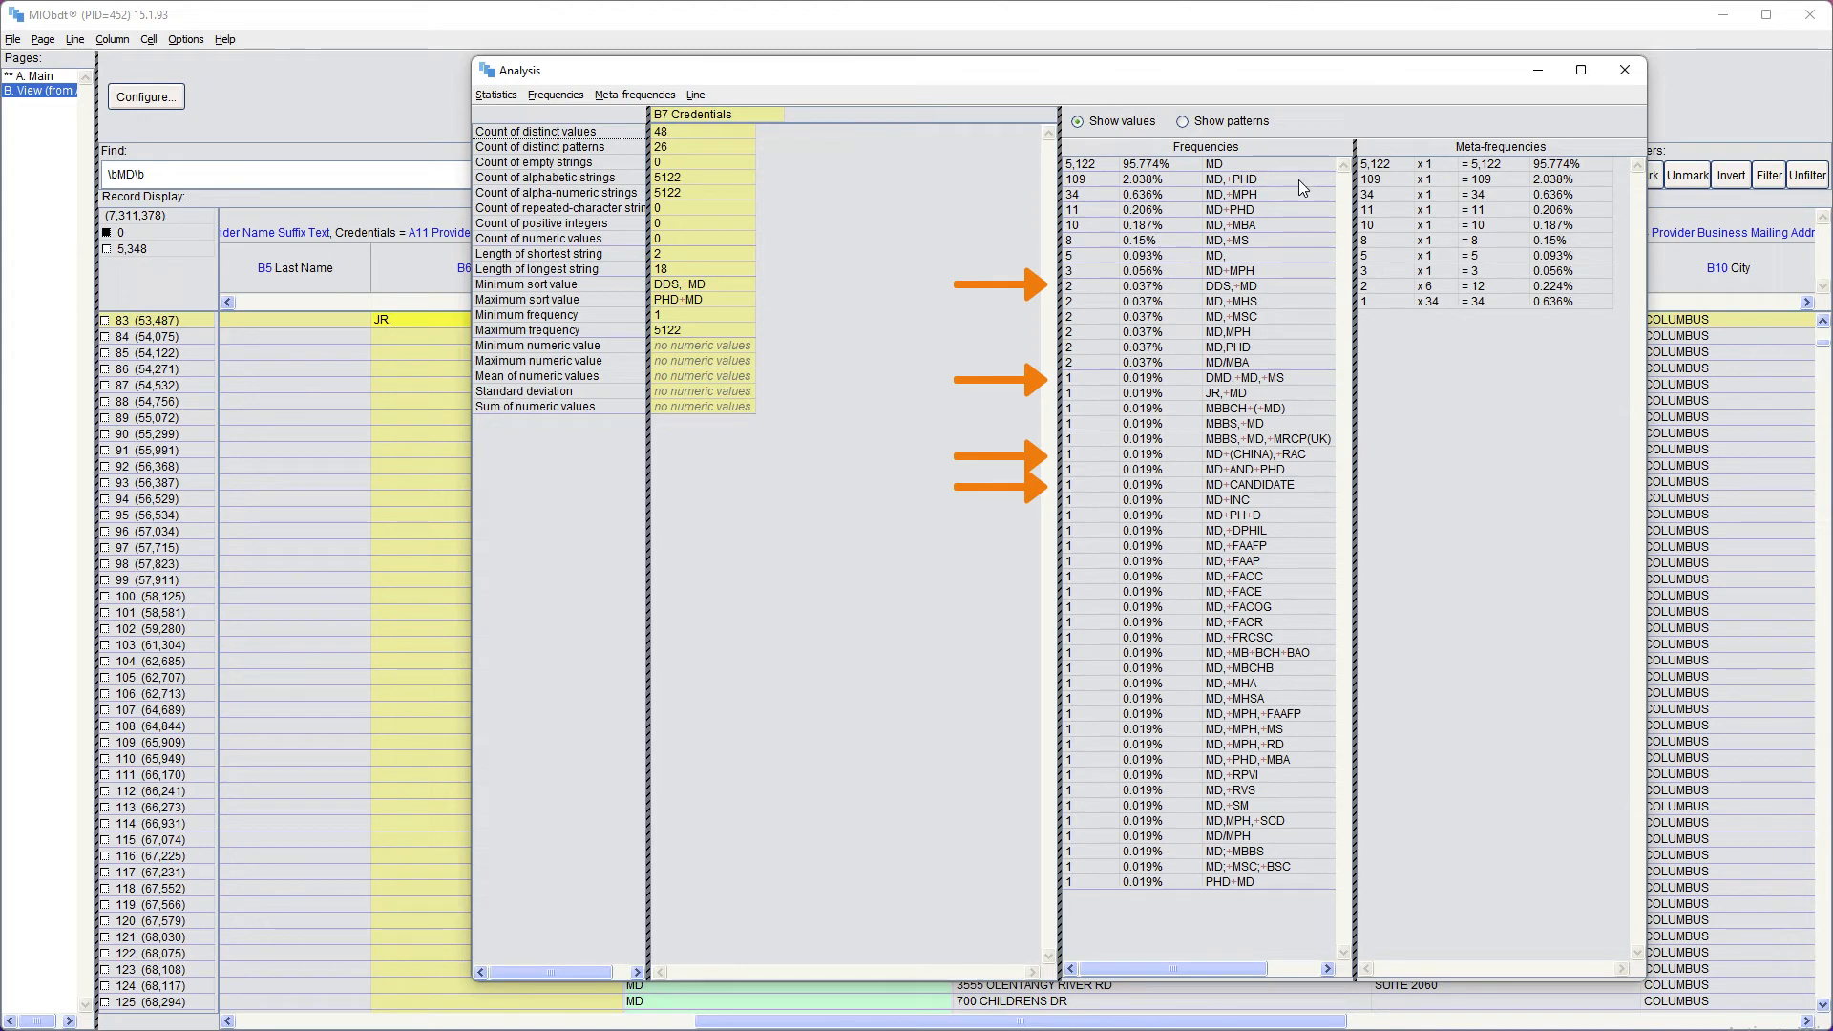
# - Mark the records with the credentials "DDS, MD", "DMD, MD, MS", "MD (CHINA), RAC" and "MD CANDIDATE" in the frequency list
pyautogui.click(1273, 288)
pyautogui.rightClick(1274, 290)
pyautogui.click(1298, 306)
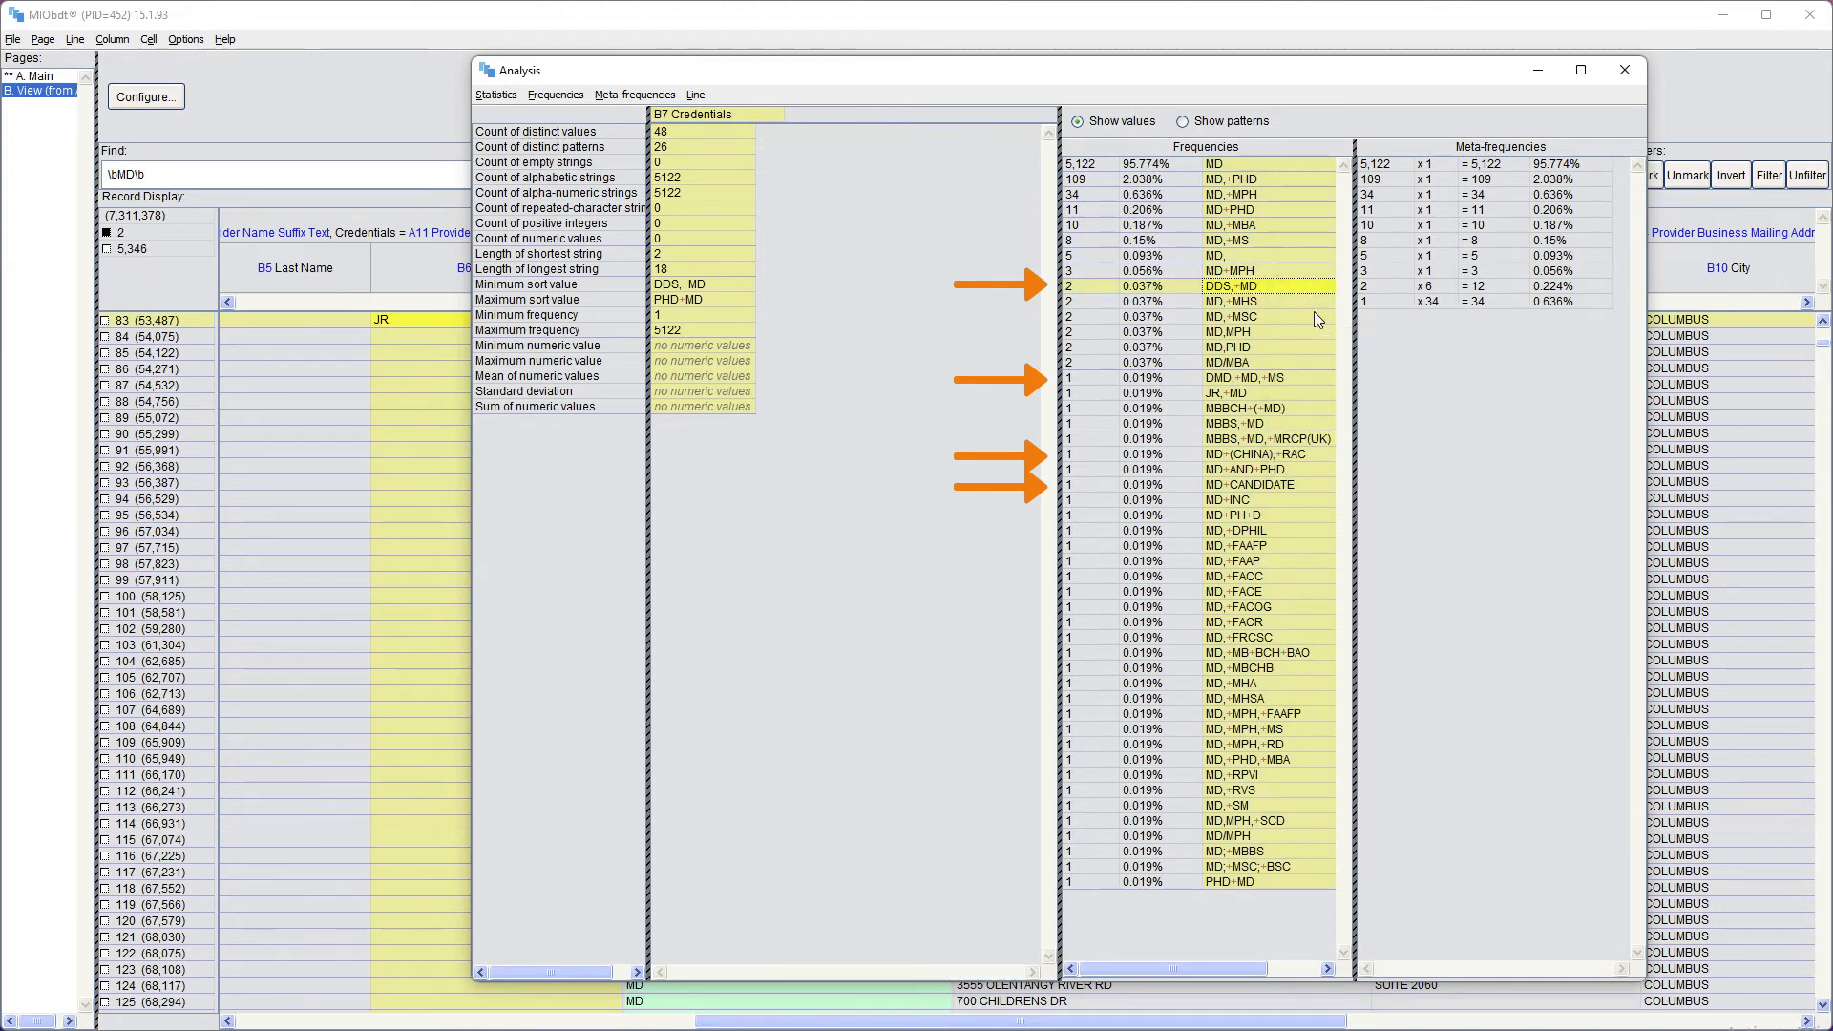
pyautogui.click(1301, 379)
pyautogui.rightClick(1302, 379)
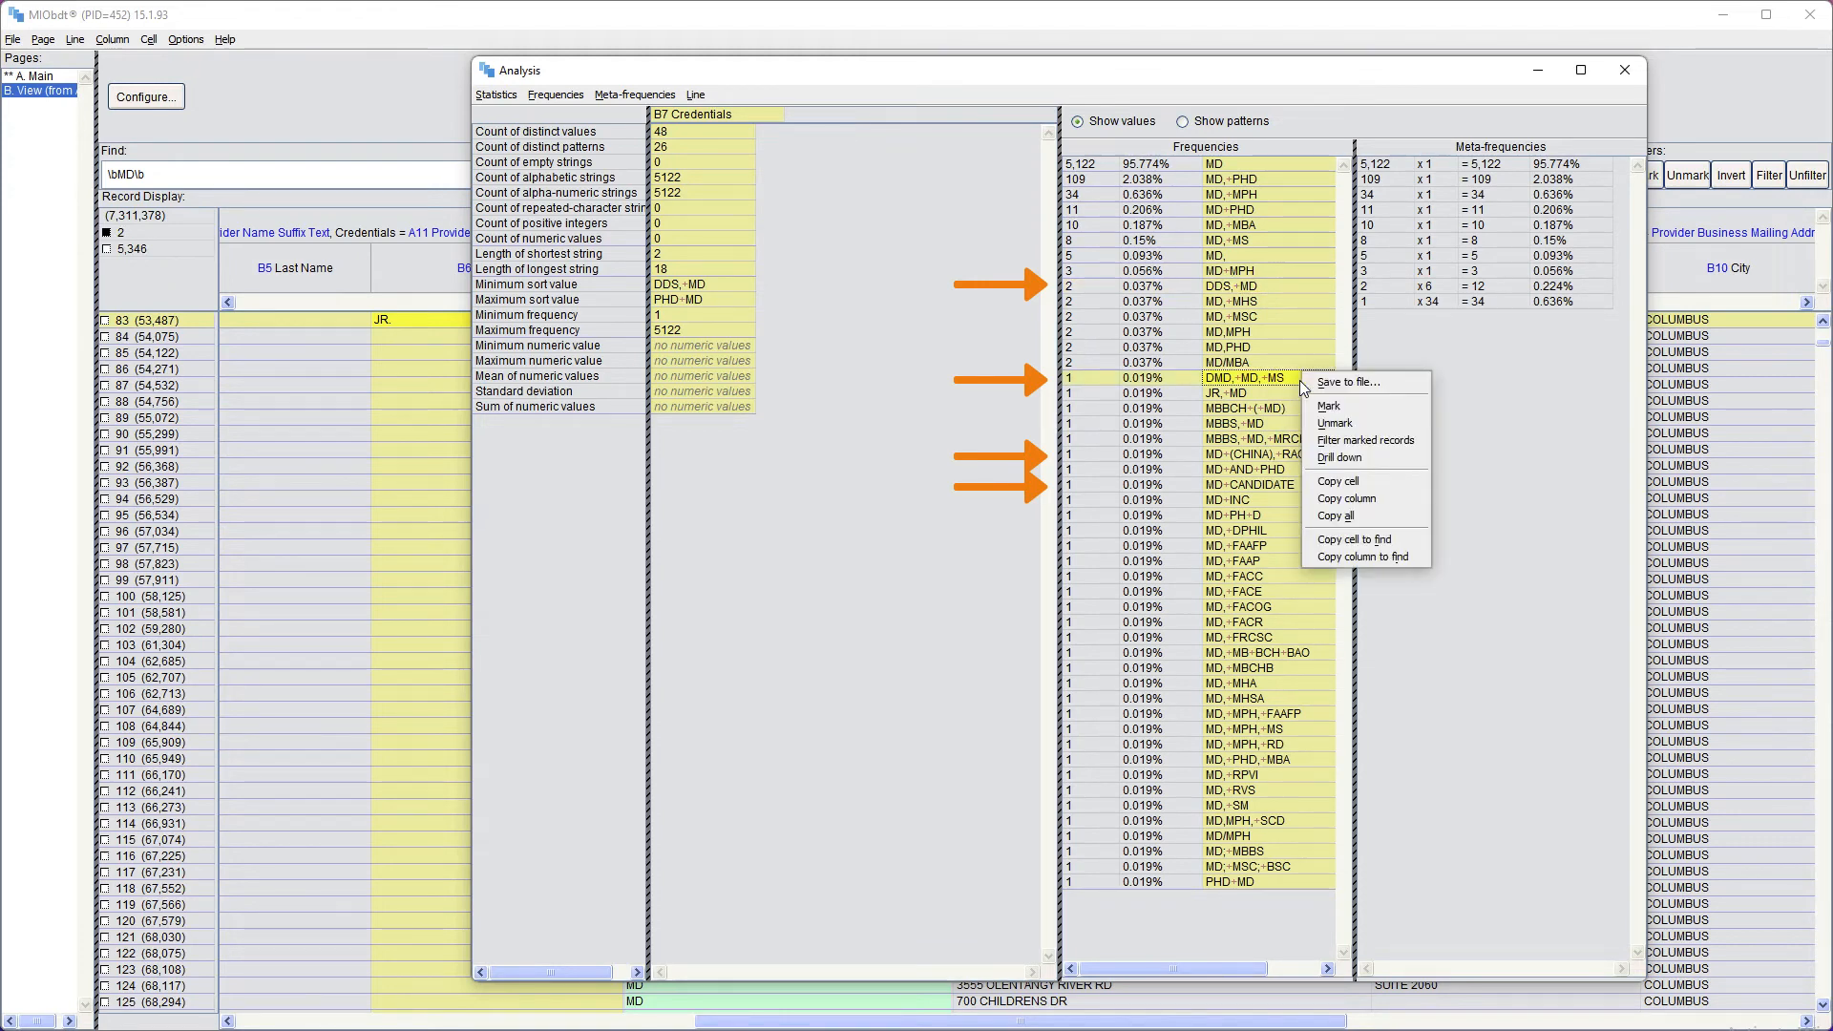
pyautogui.click(1352, 410)
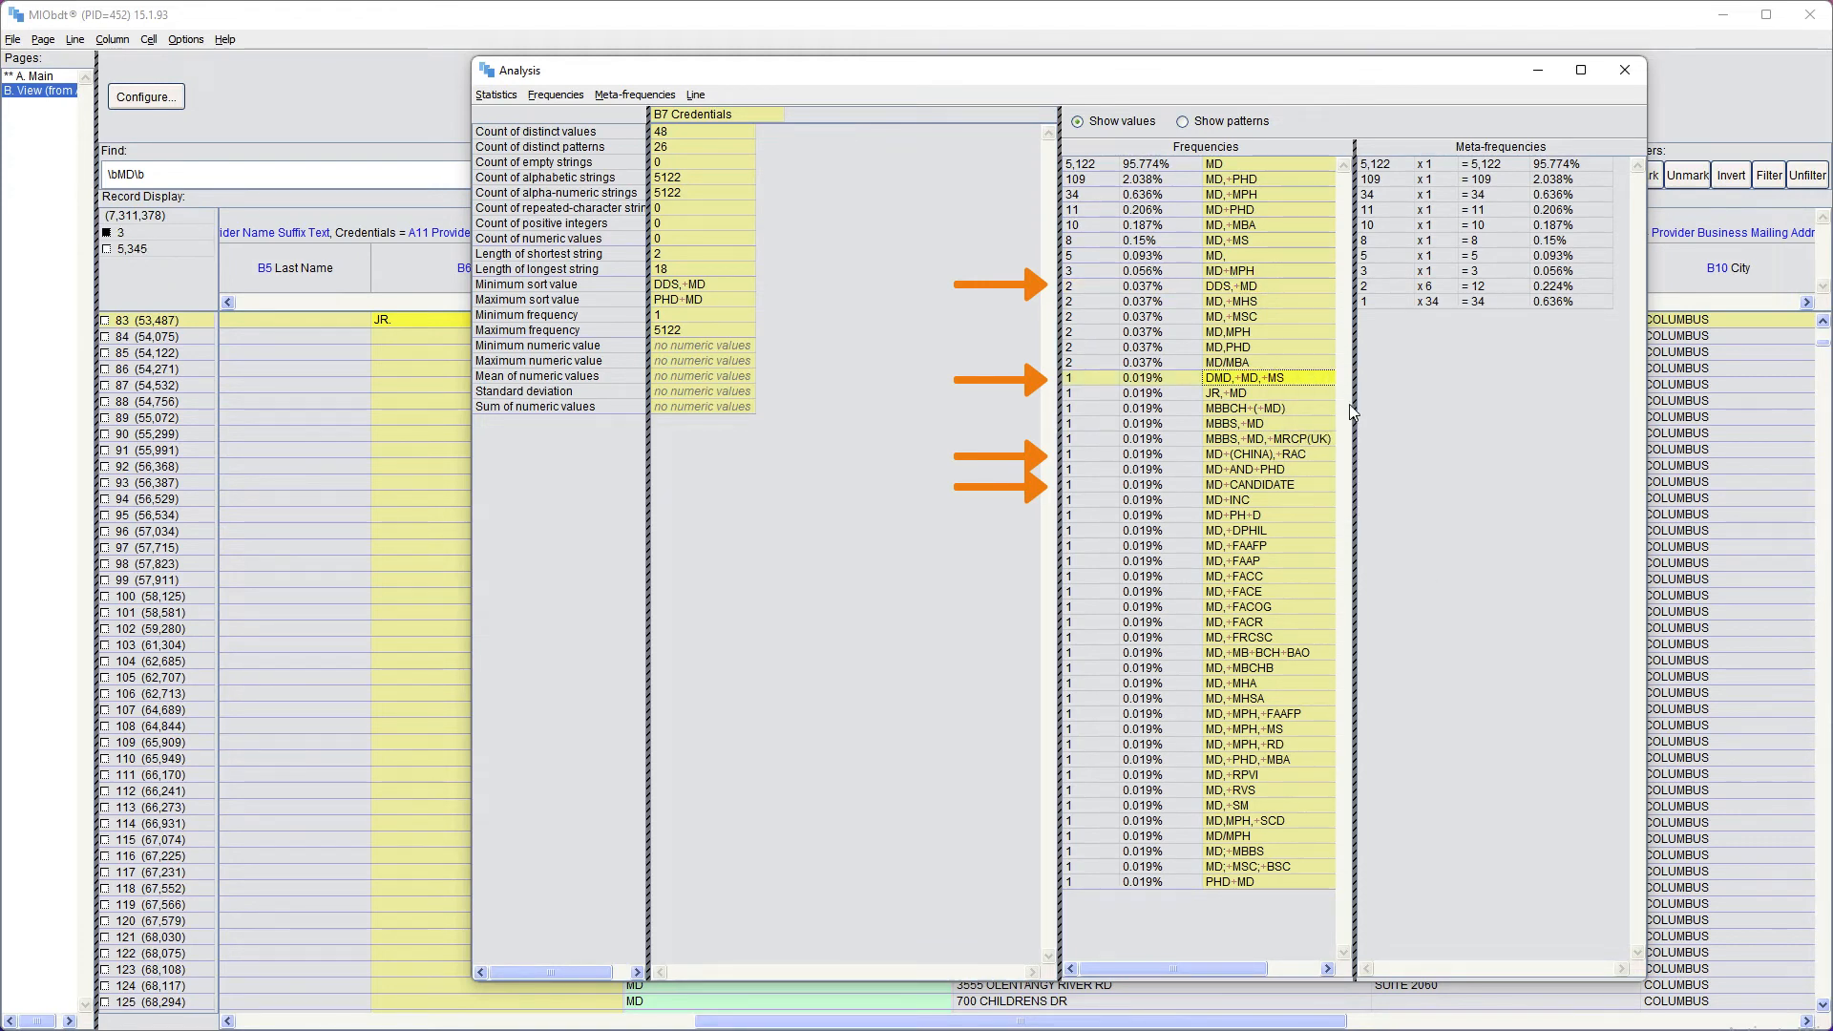
pyautogui.click(1304, 454)
pyautogui.rightClick(1305, 454)
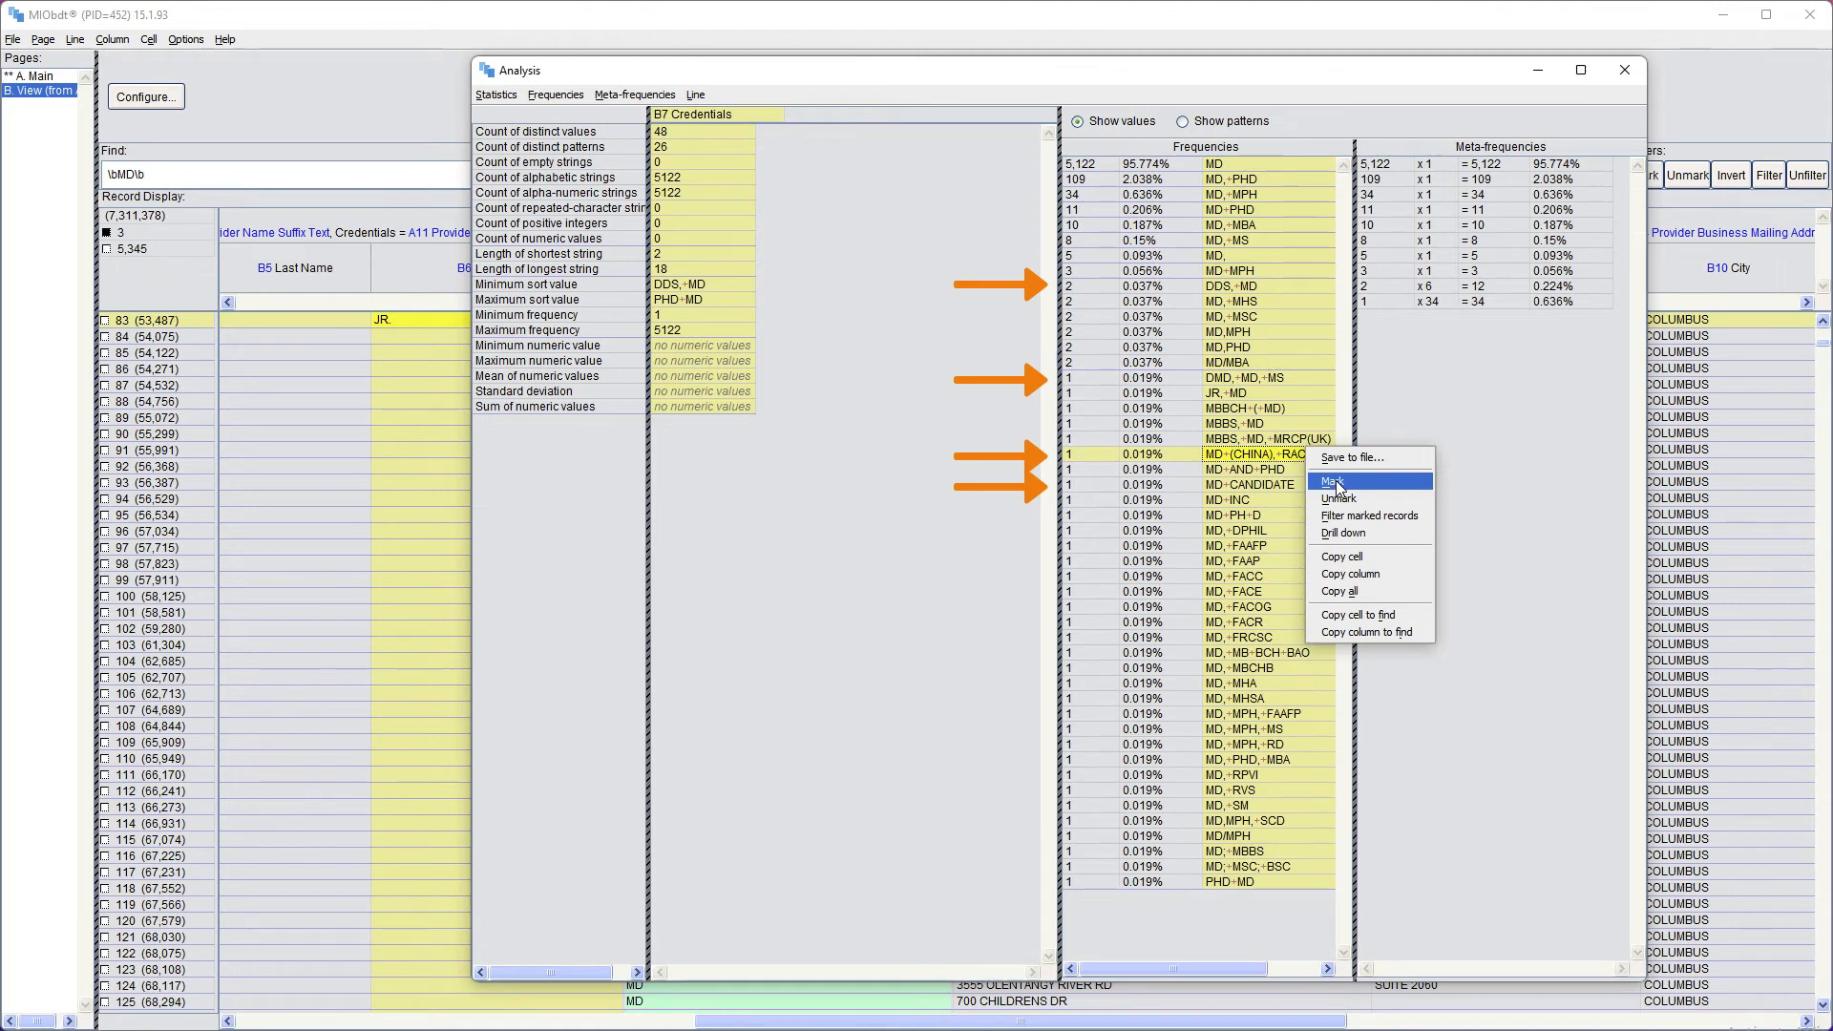
pyautogui.click(1333, 484)
pyautogui.click(1304, 485)
pyautogui.rightClick(1304, 485)
pyautogui.click(1344, 513)
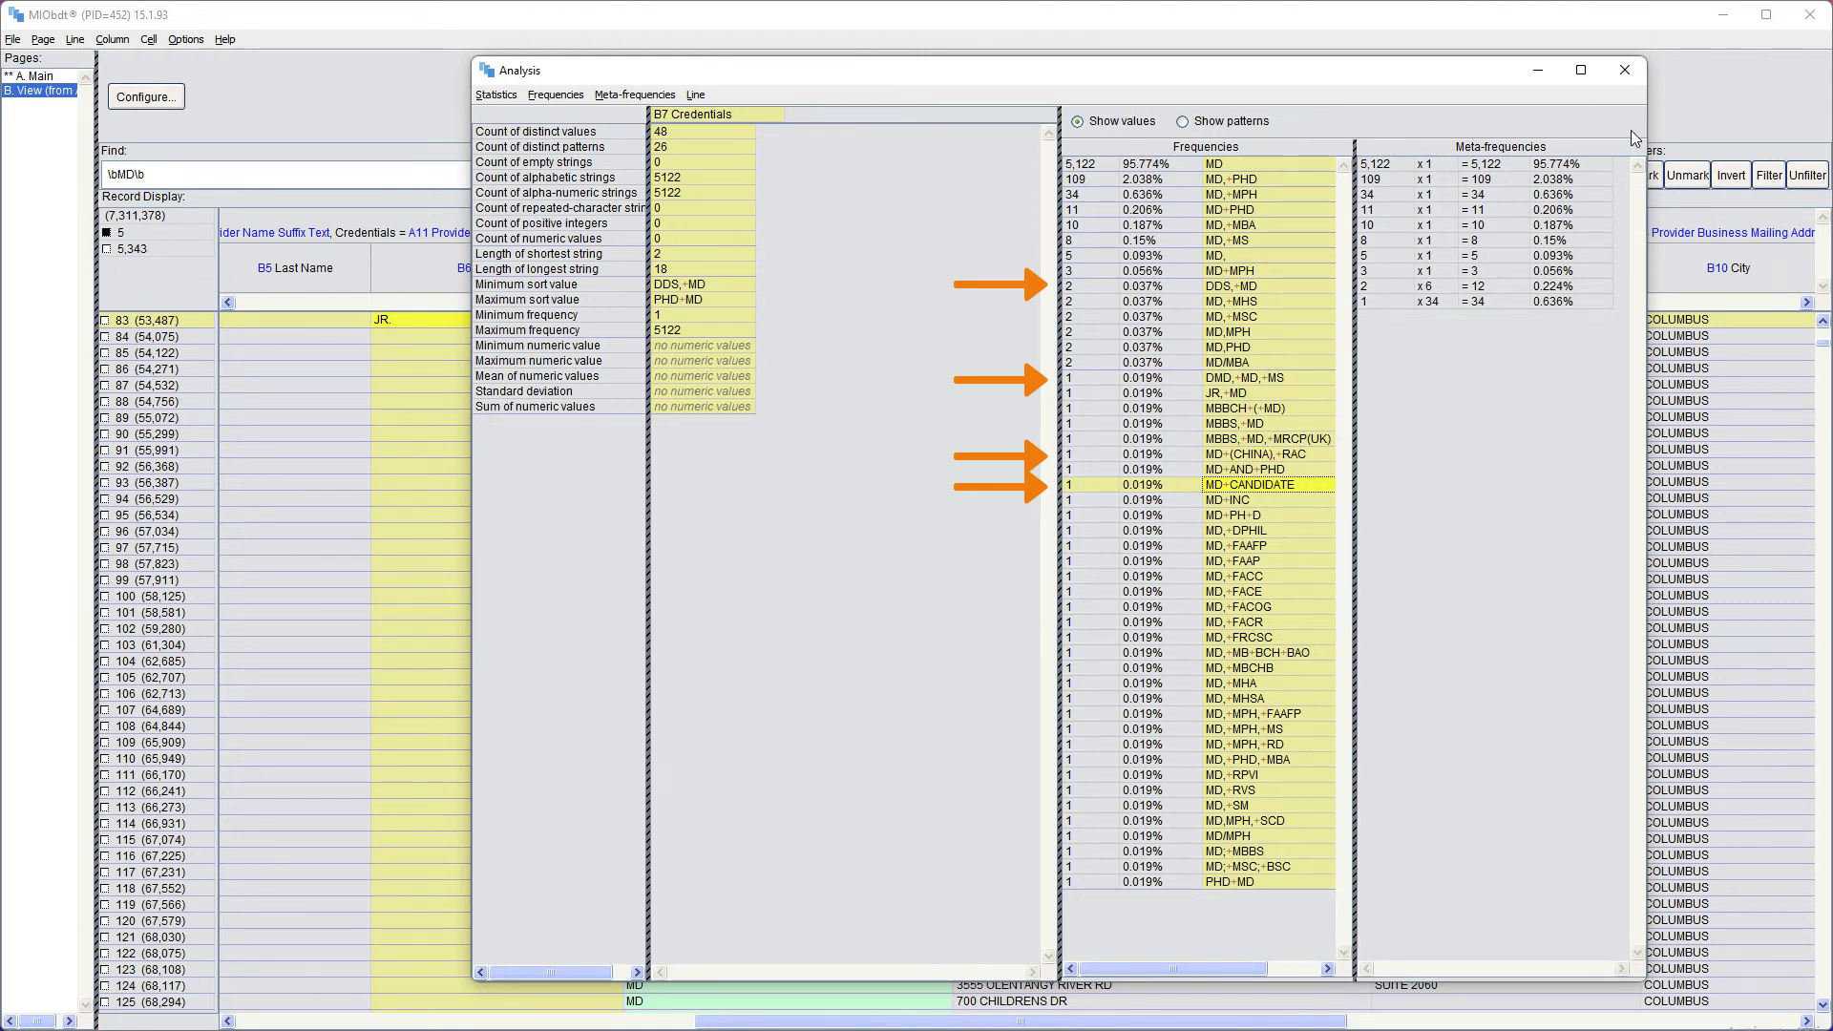
# - Close the Credentials analysis, invert the marks and filter out the unwanted credential records
pyautogui.click(1625, 70)
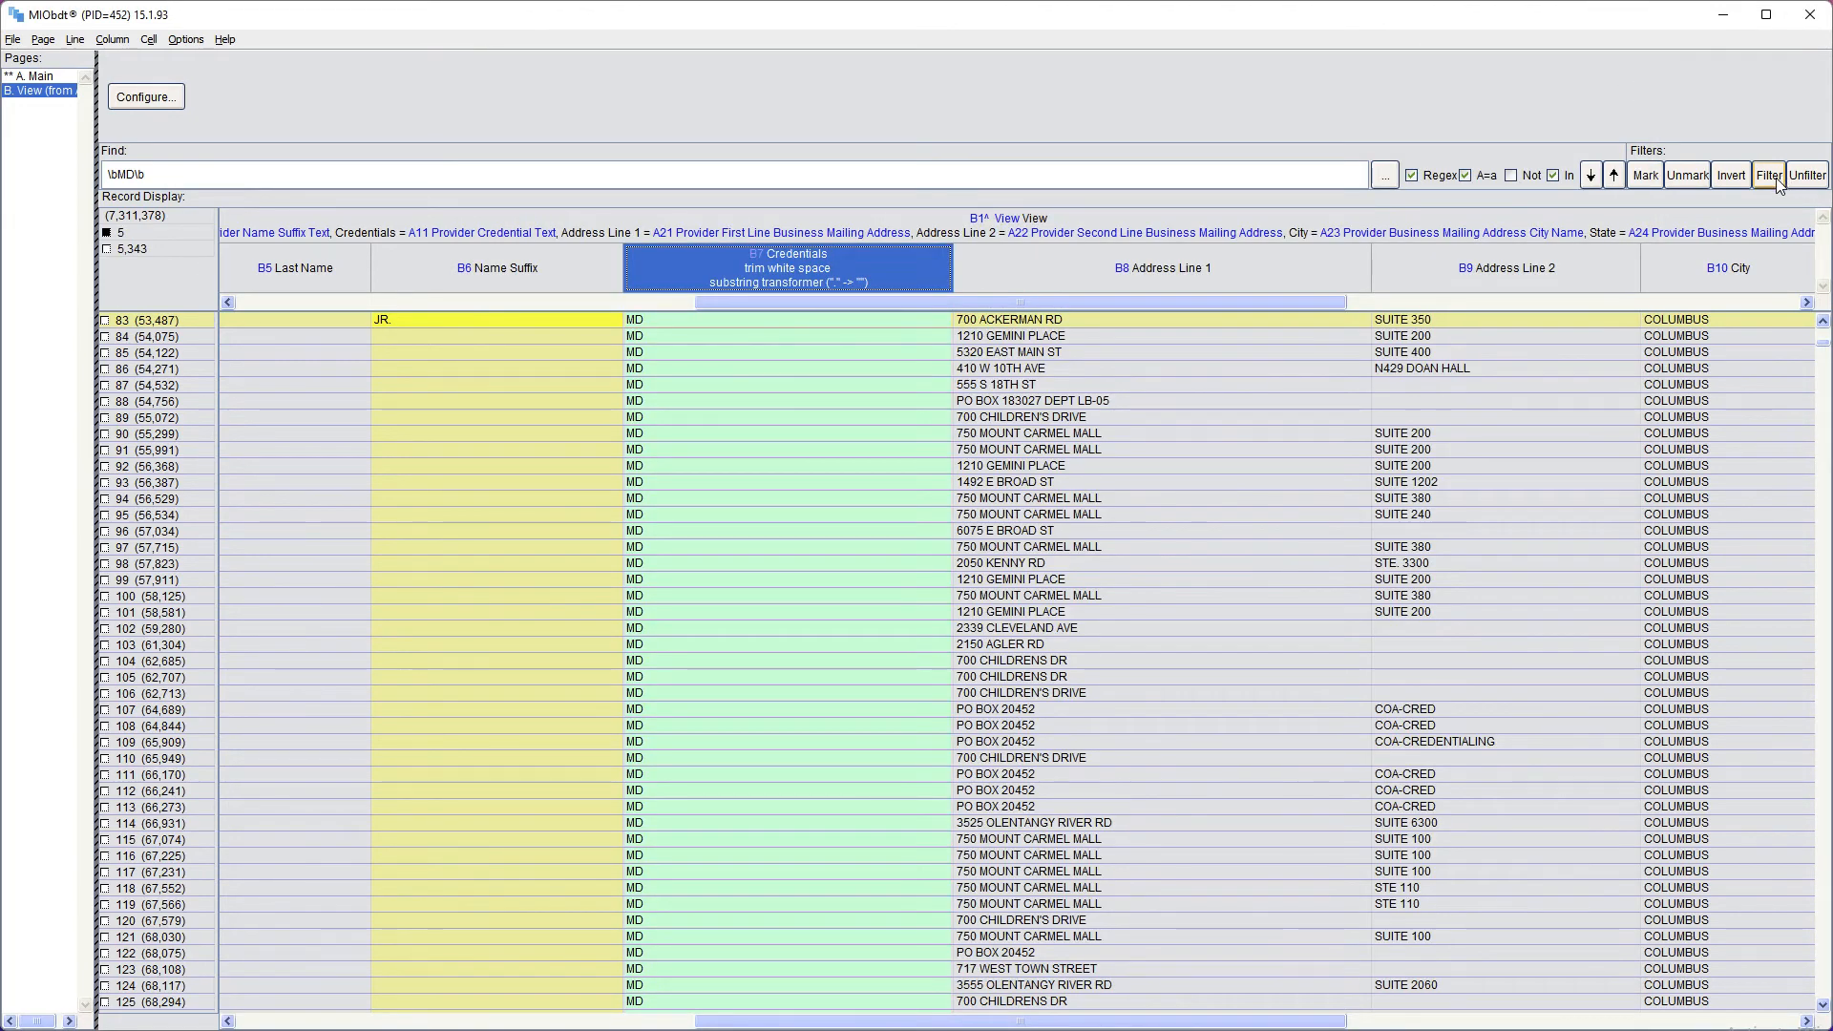
pyautogui.click(1731, 175)
pyautogui.click(1769, 180)
# - Set up a data export of the filtered converted records as delimited text with a header row
pyautogui.click(14, 39)
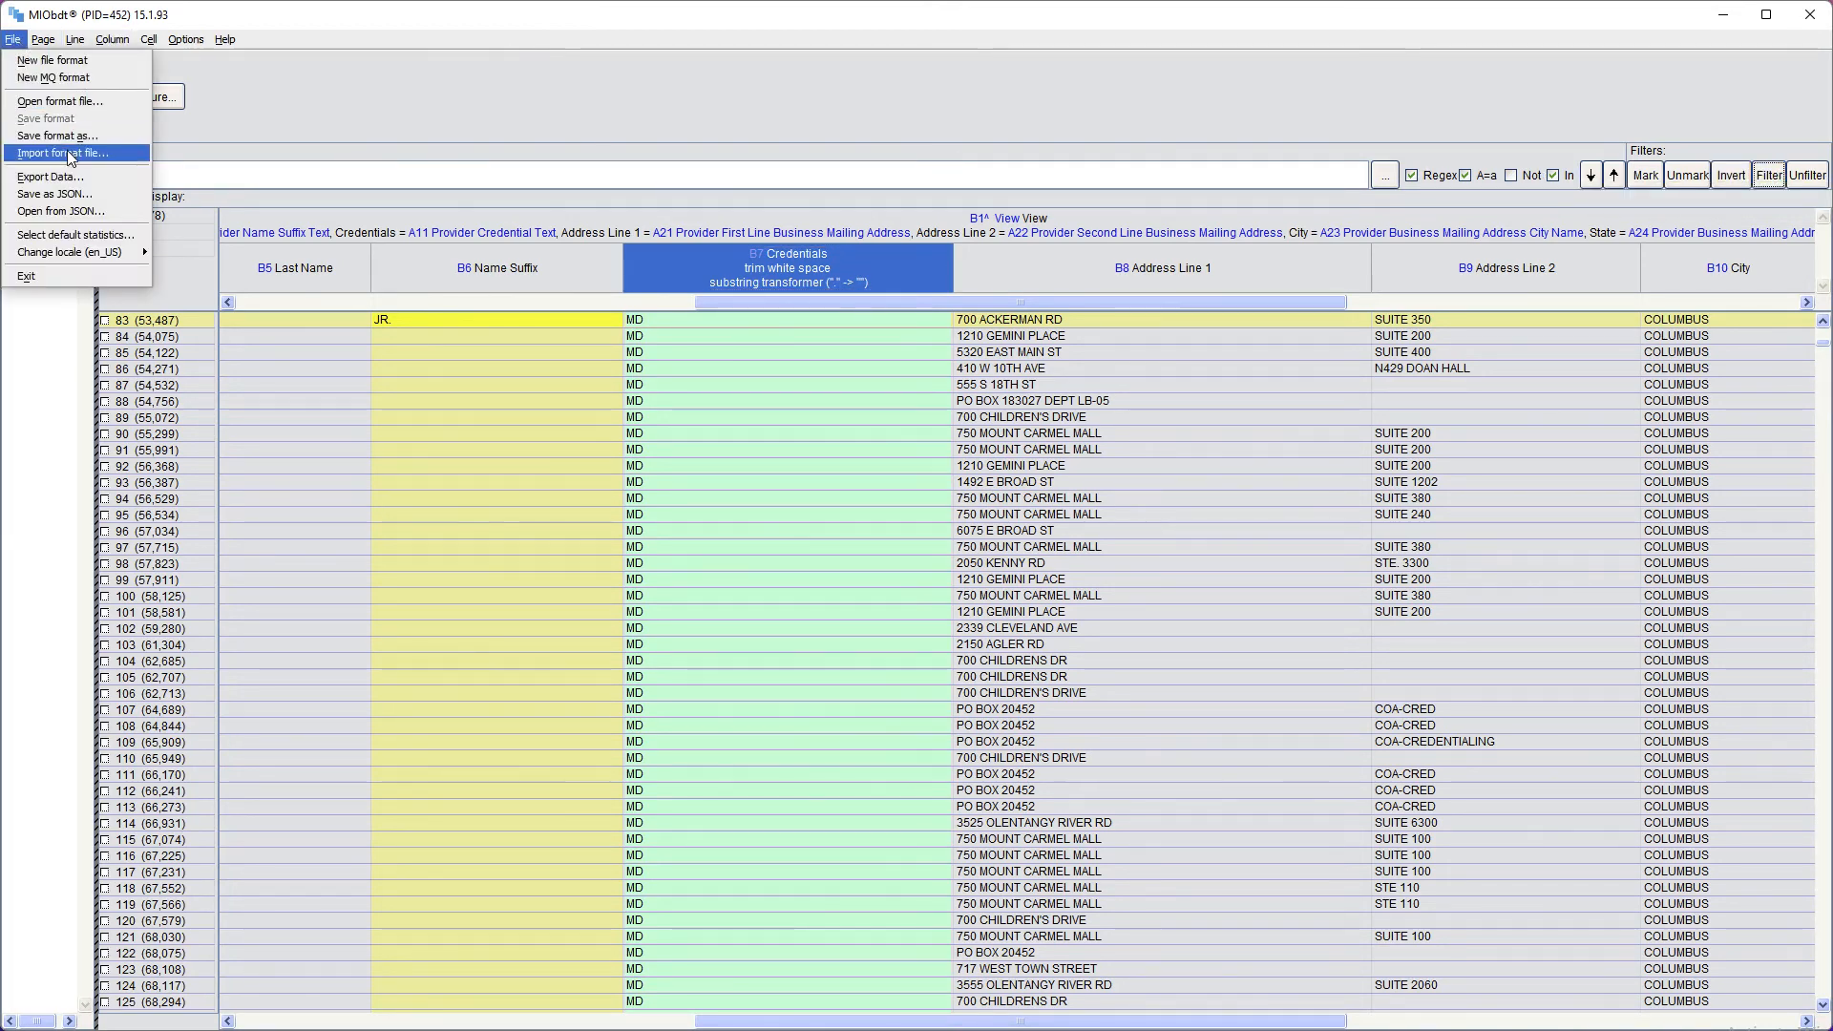
pyautogui.click(77, 178)
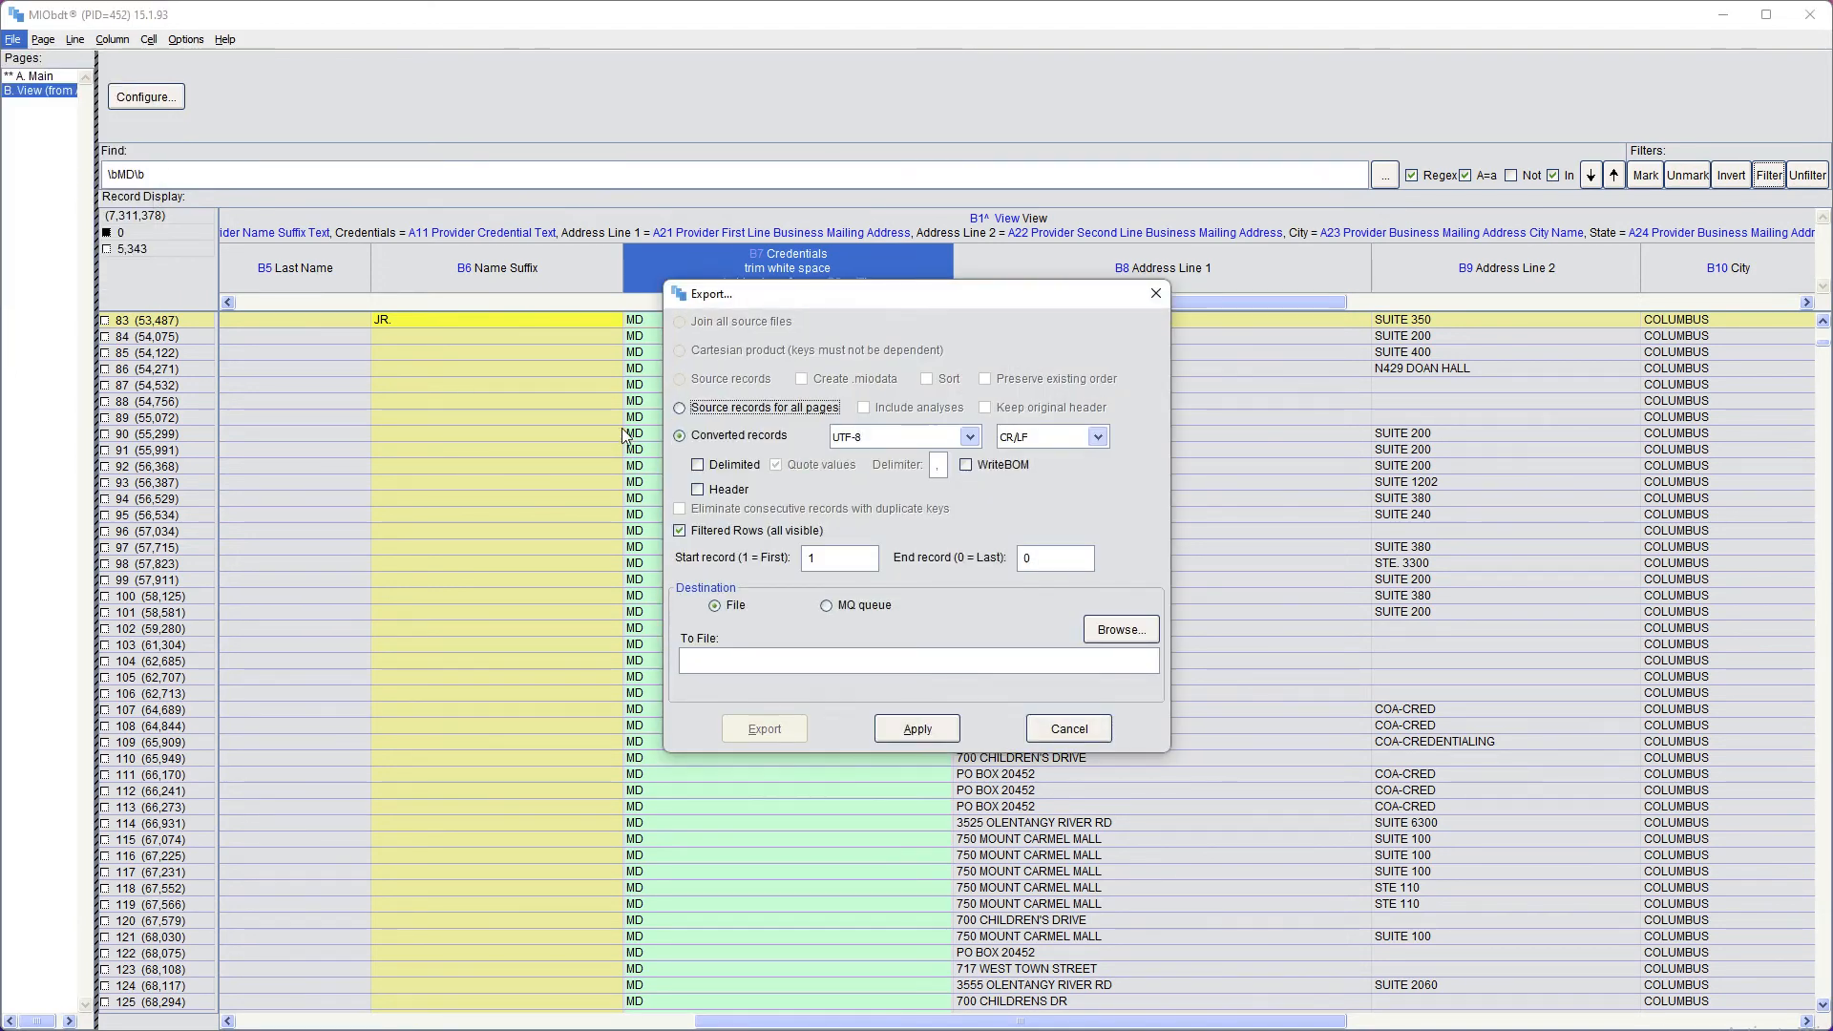
pyautogui.click(698, 465)
pyautogui.click(698, 491)
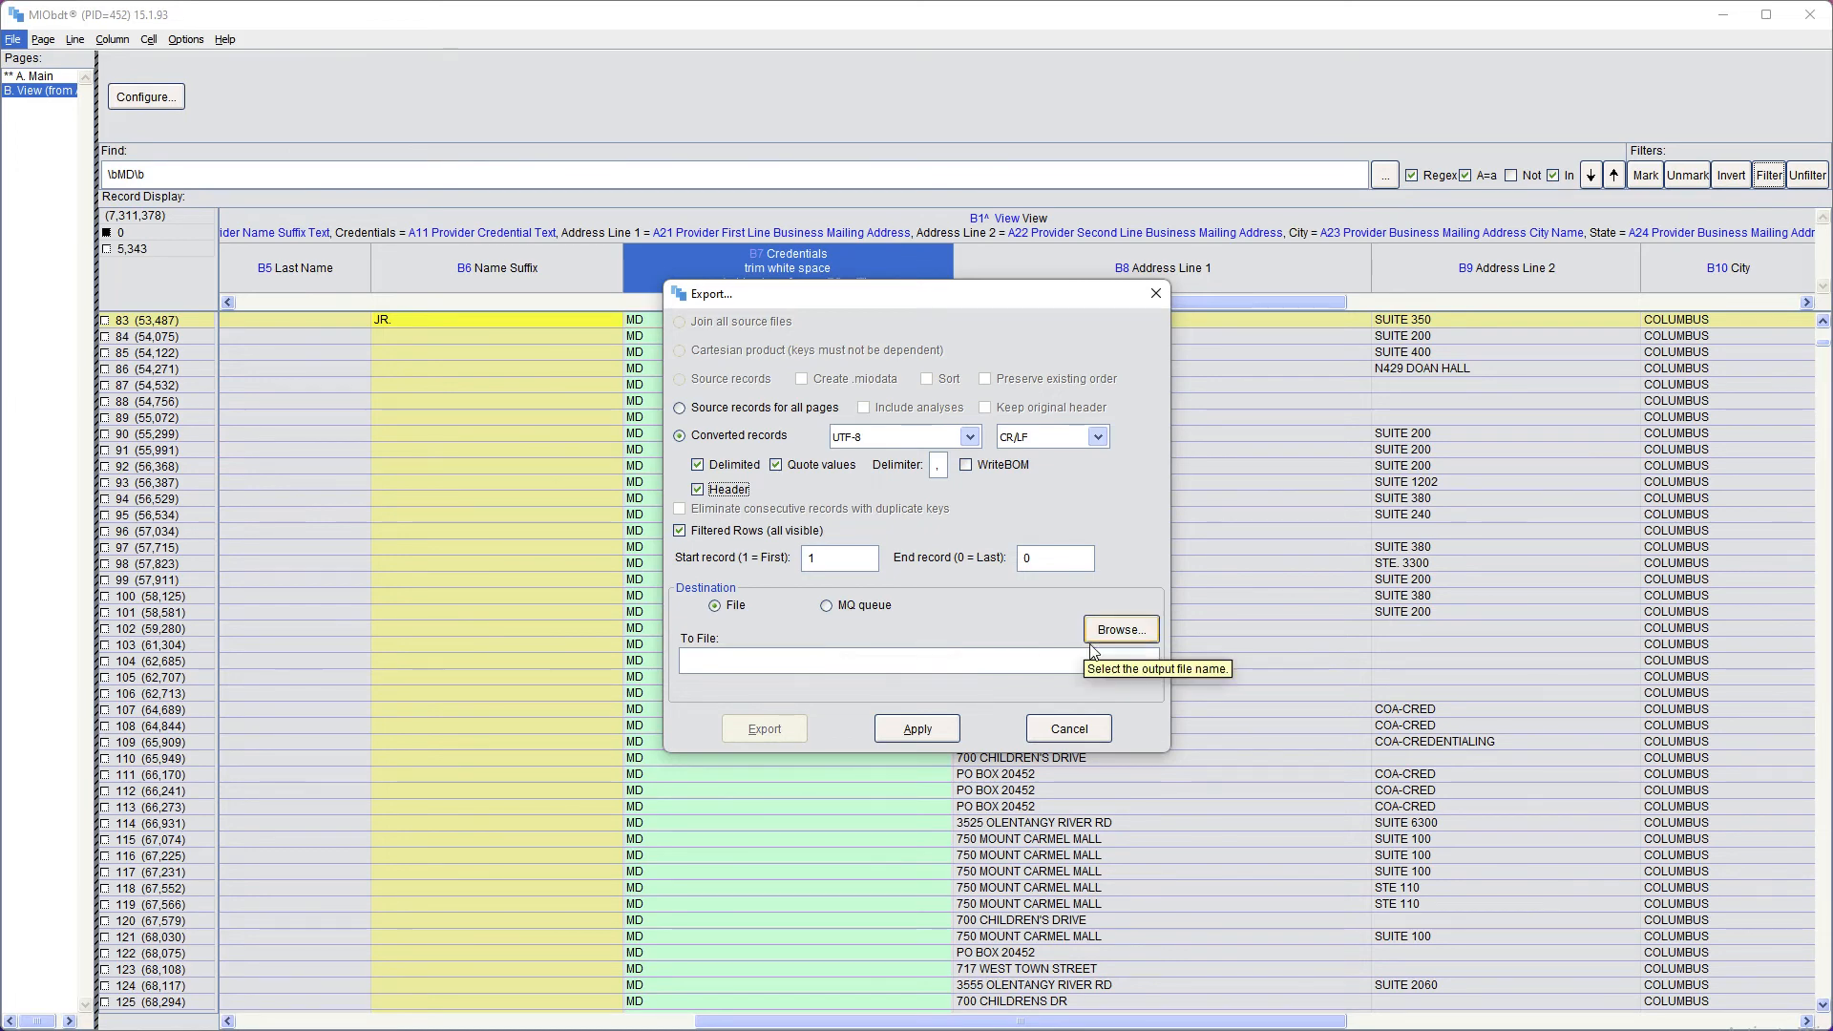
# - Name the target file "Columbus OH MDs.csv" in the Downloads folder and run the export
pyautogui.click(1117, 630)
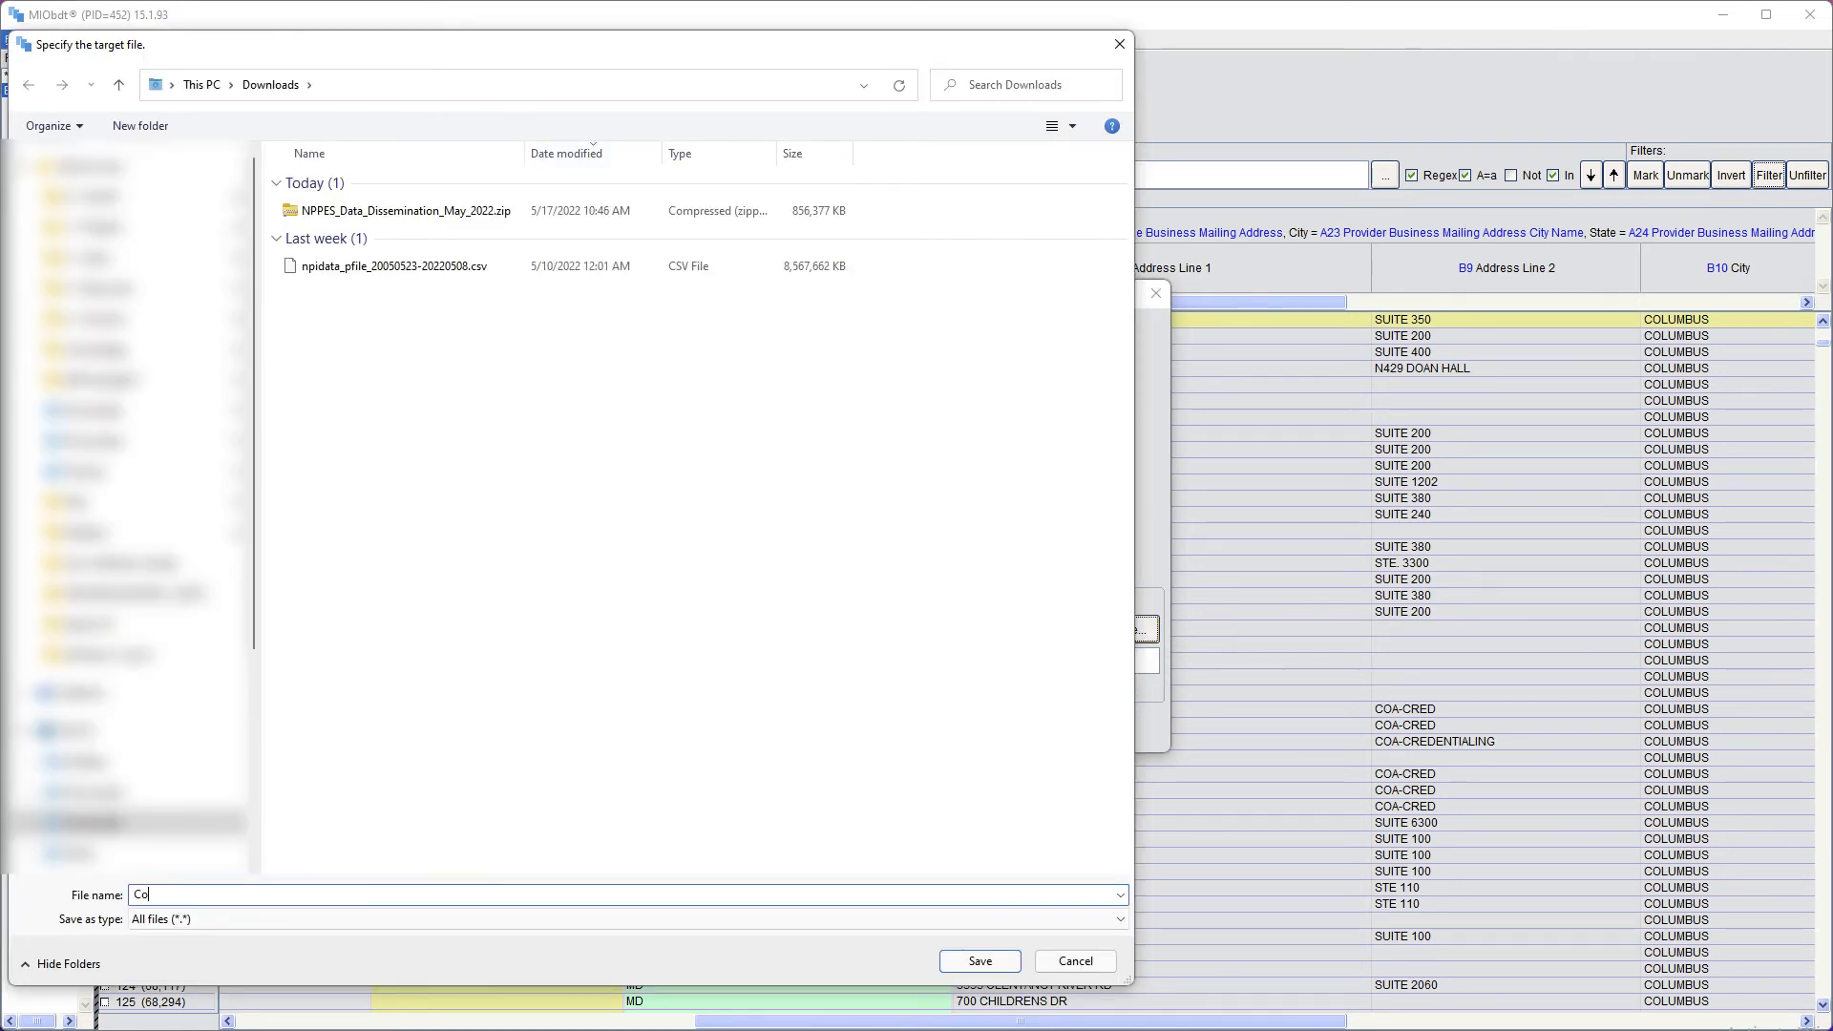
pyautogui.write('Columbus OH MDs.csv')
pyautogui.click(980, 960)
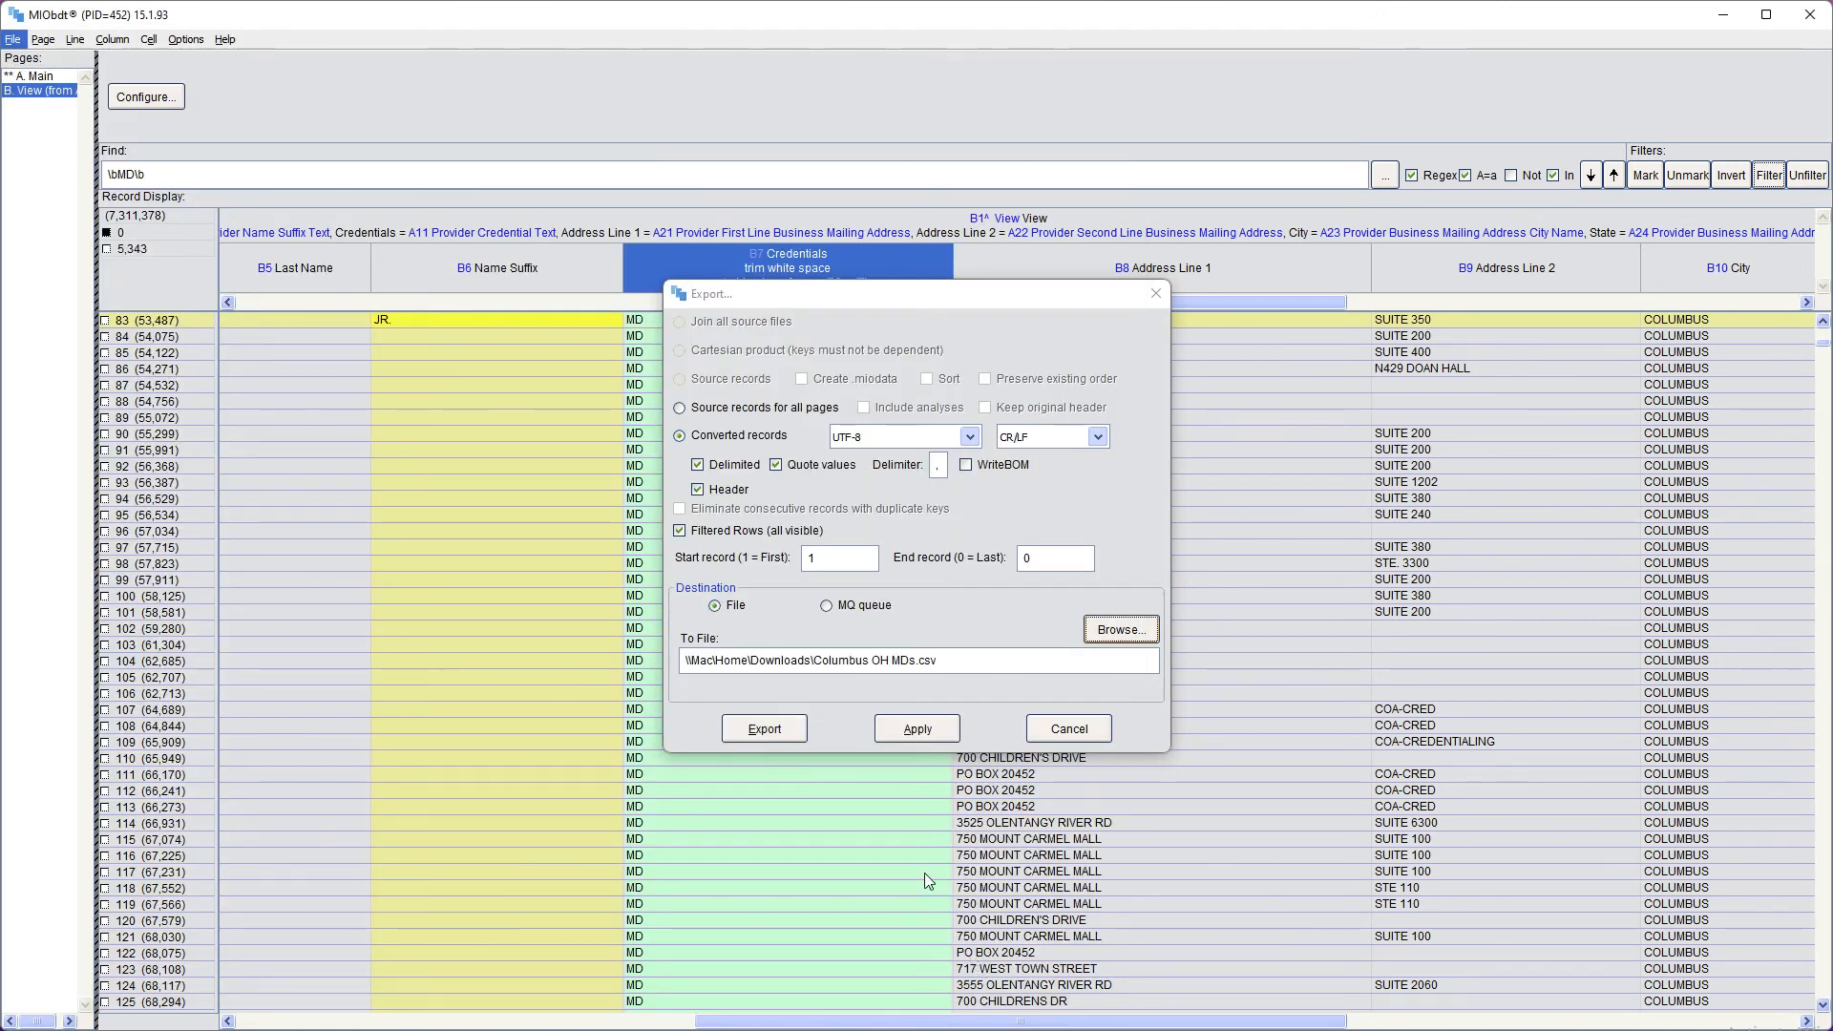
pyautogui.click(763, 729)
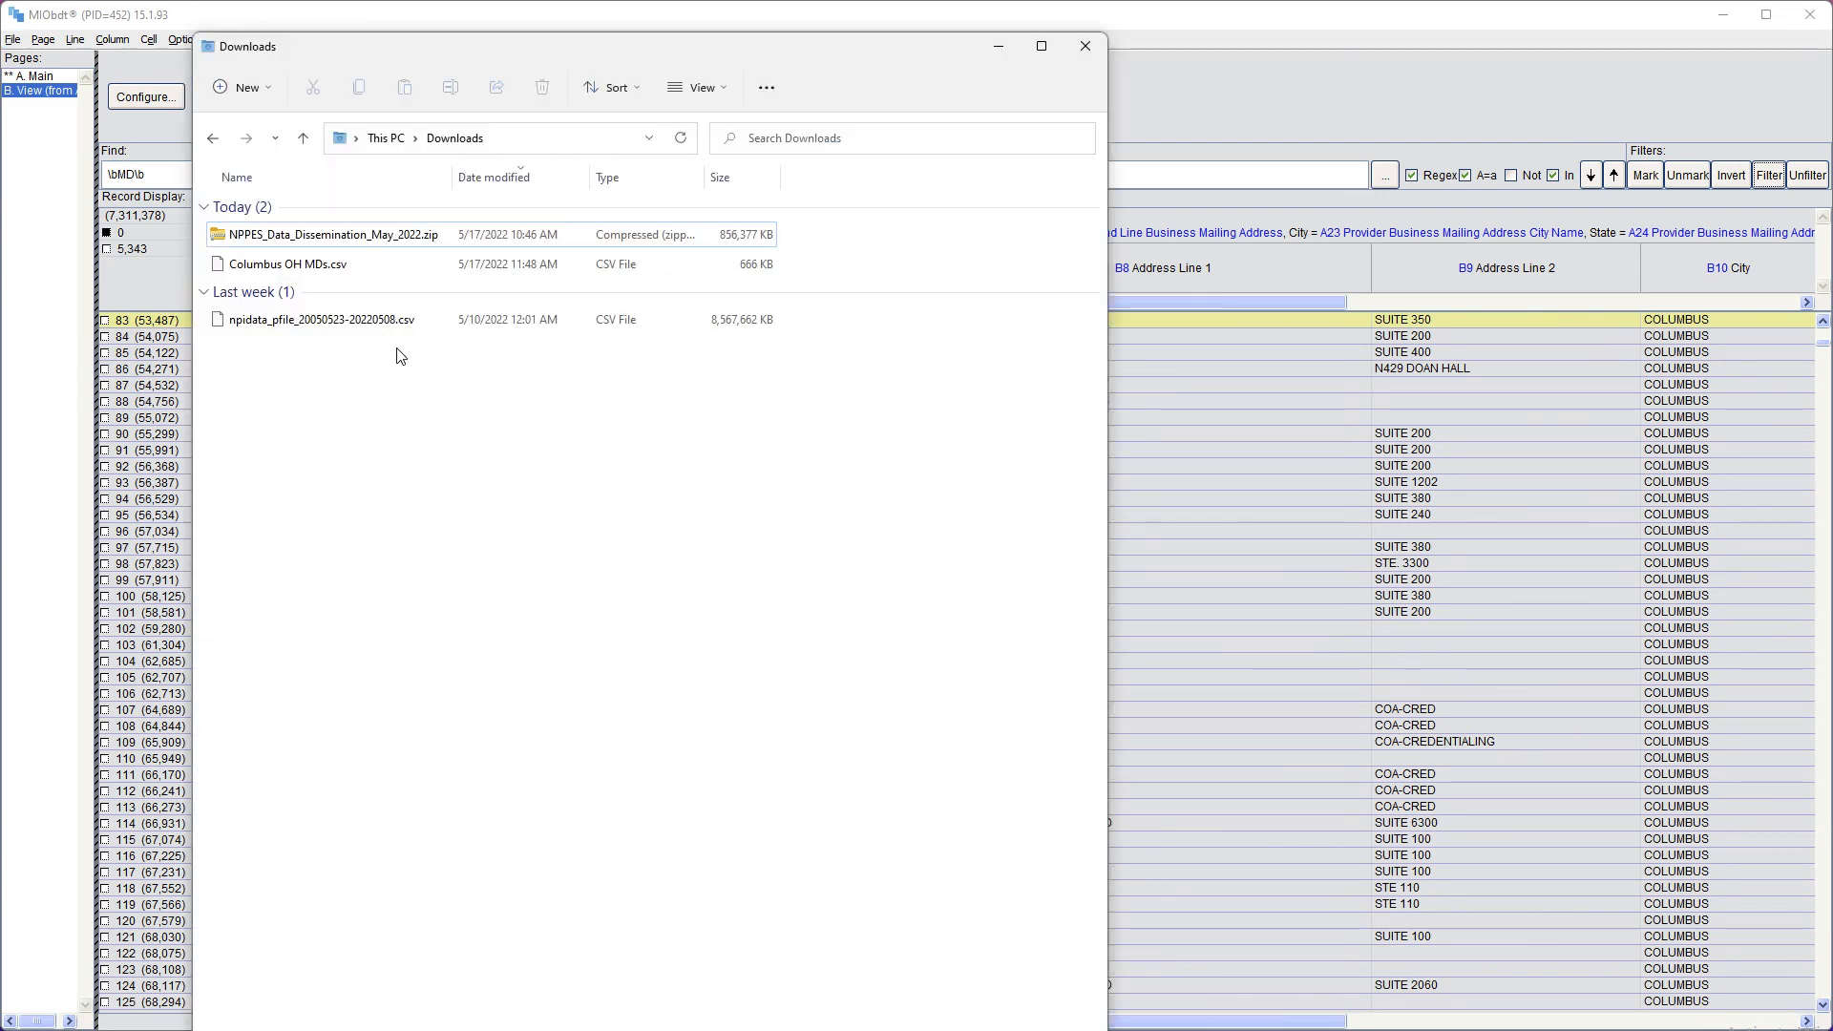
# - Open the exported file Columbus OH MDs.csv from the Downloads folder in Excel
pyautogui.click(336, 273)
pyautogui.rightClick(336, 274)
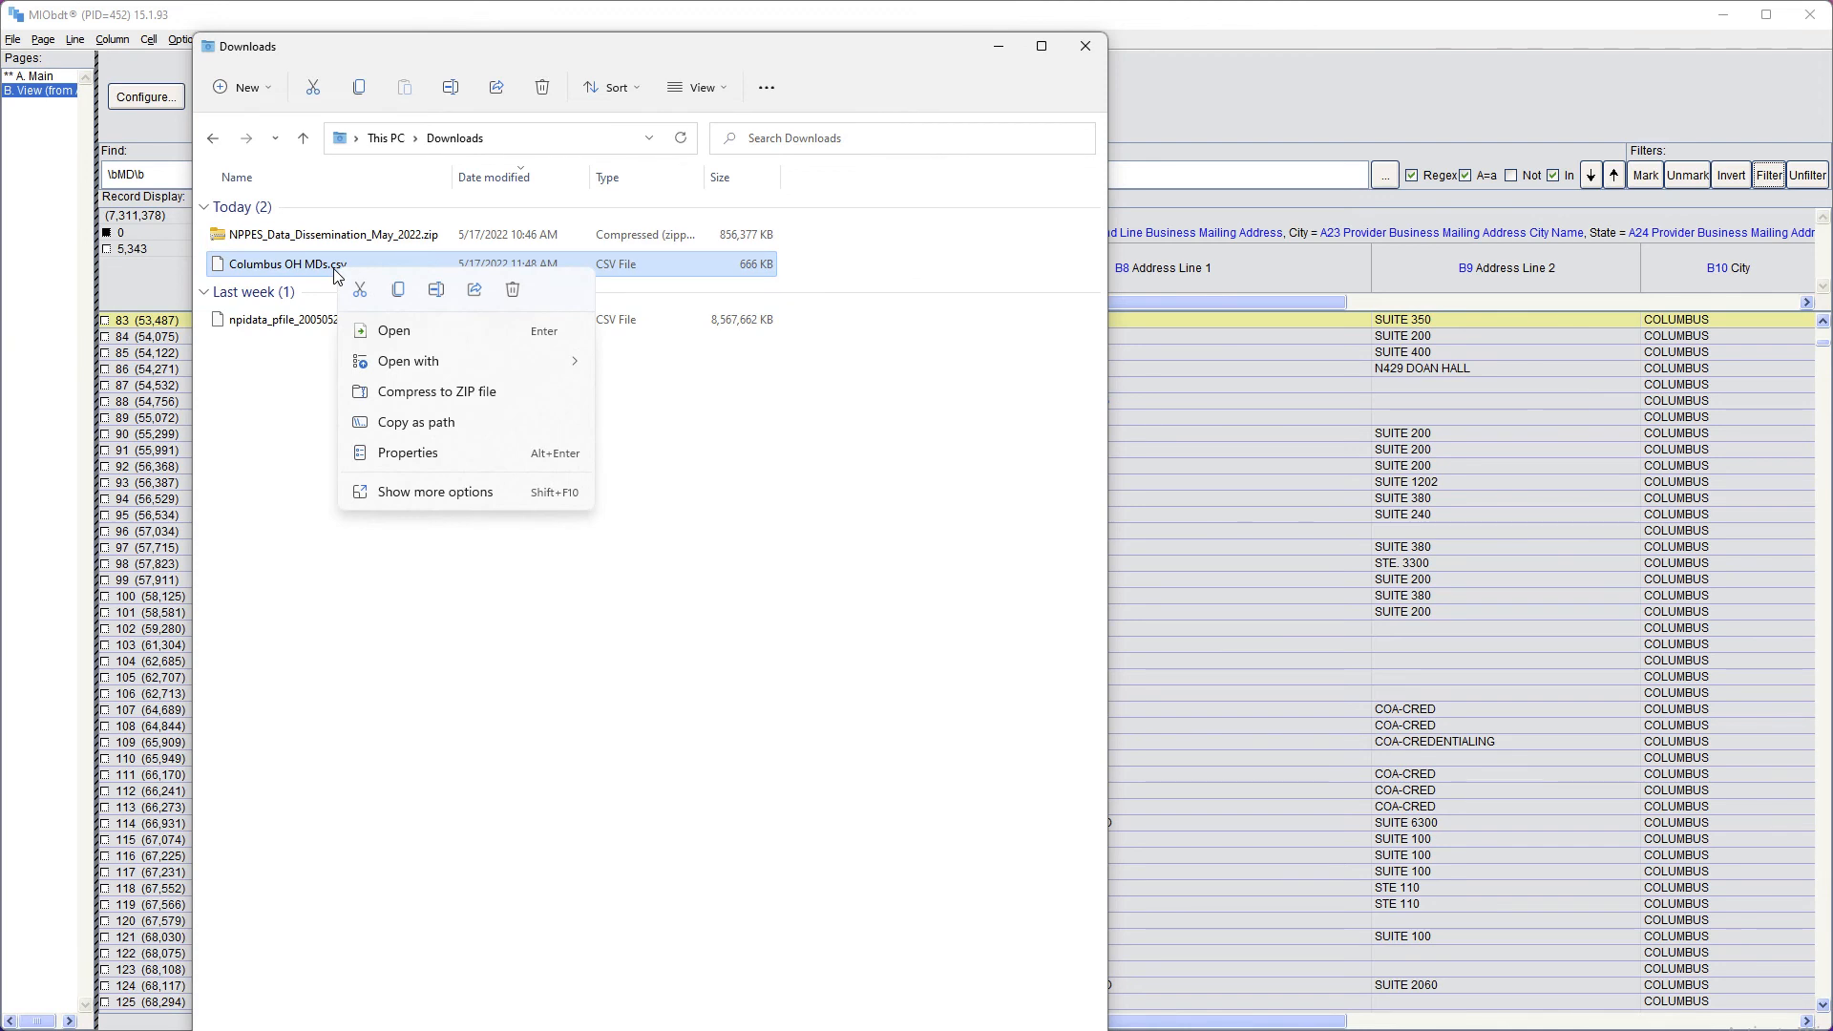
pyautogui.moveTo(440, 364)
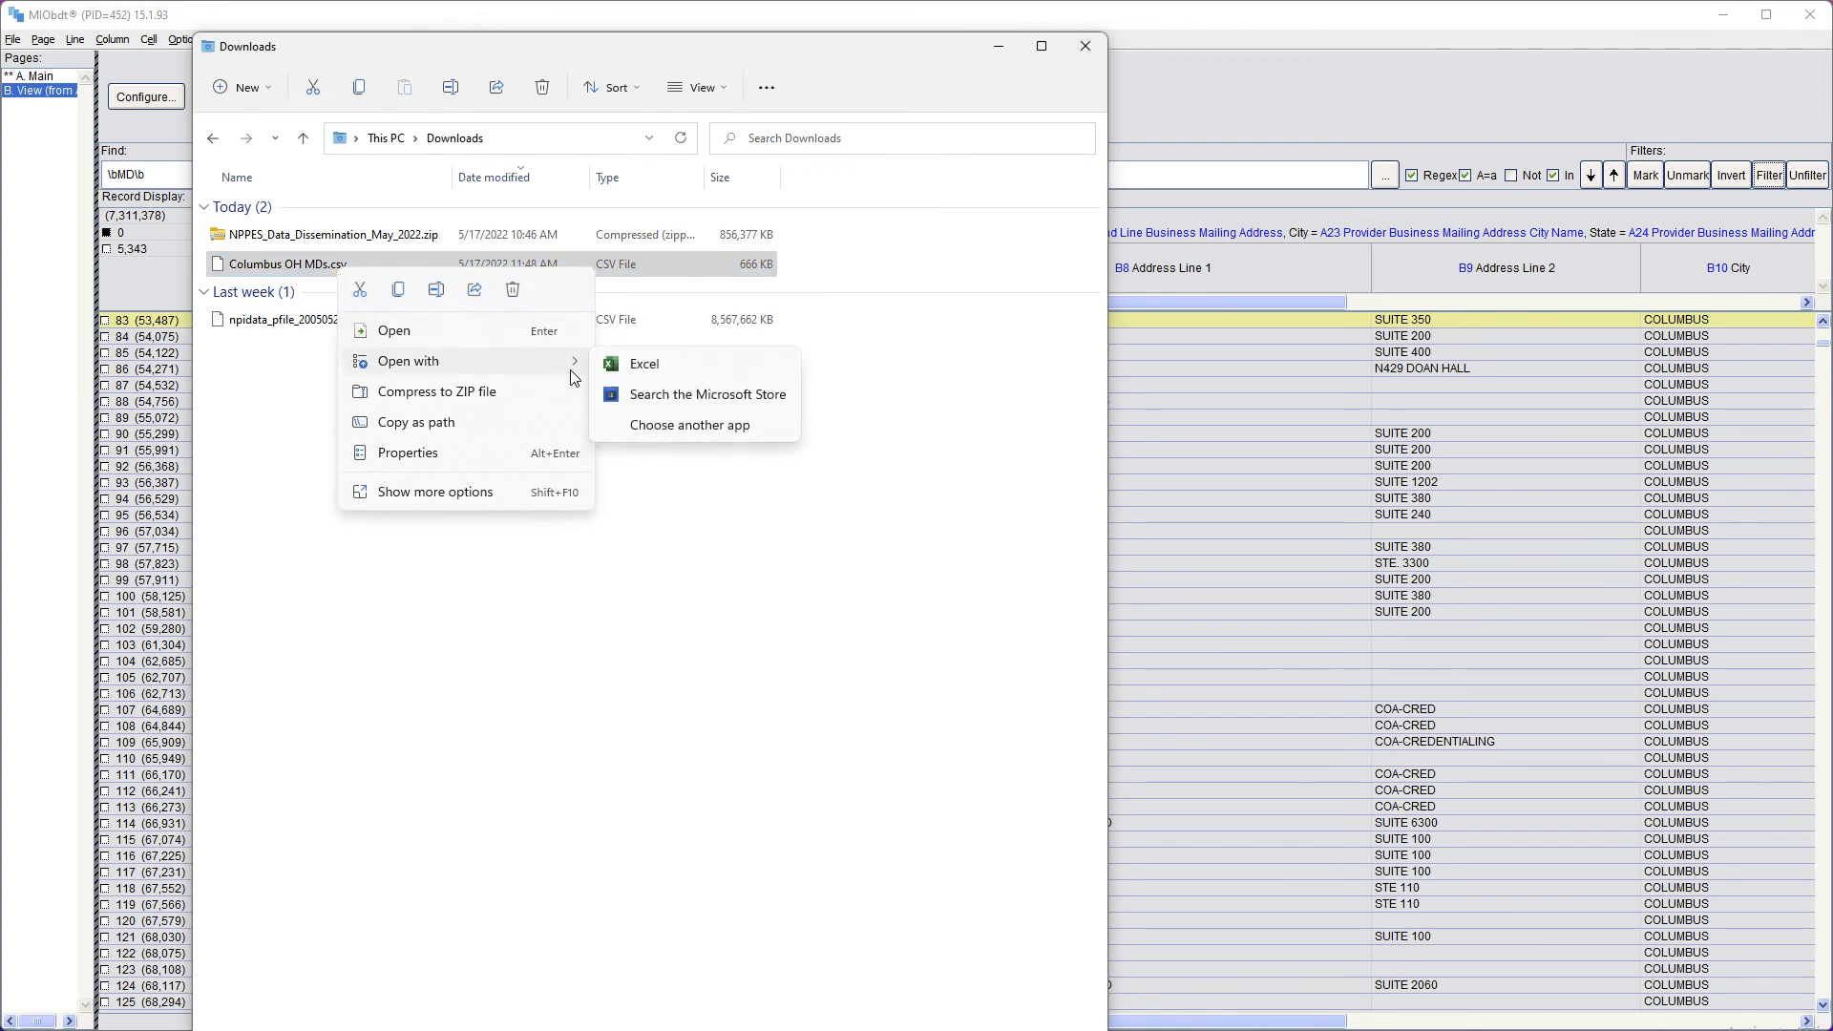
pyautogui.click(636, 371)
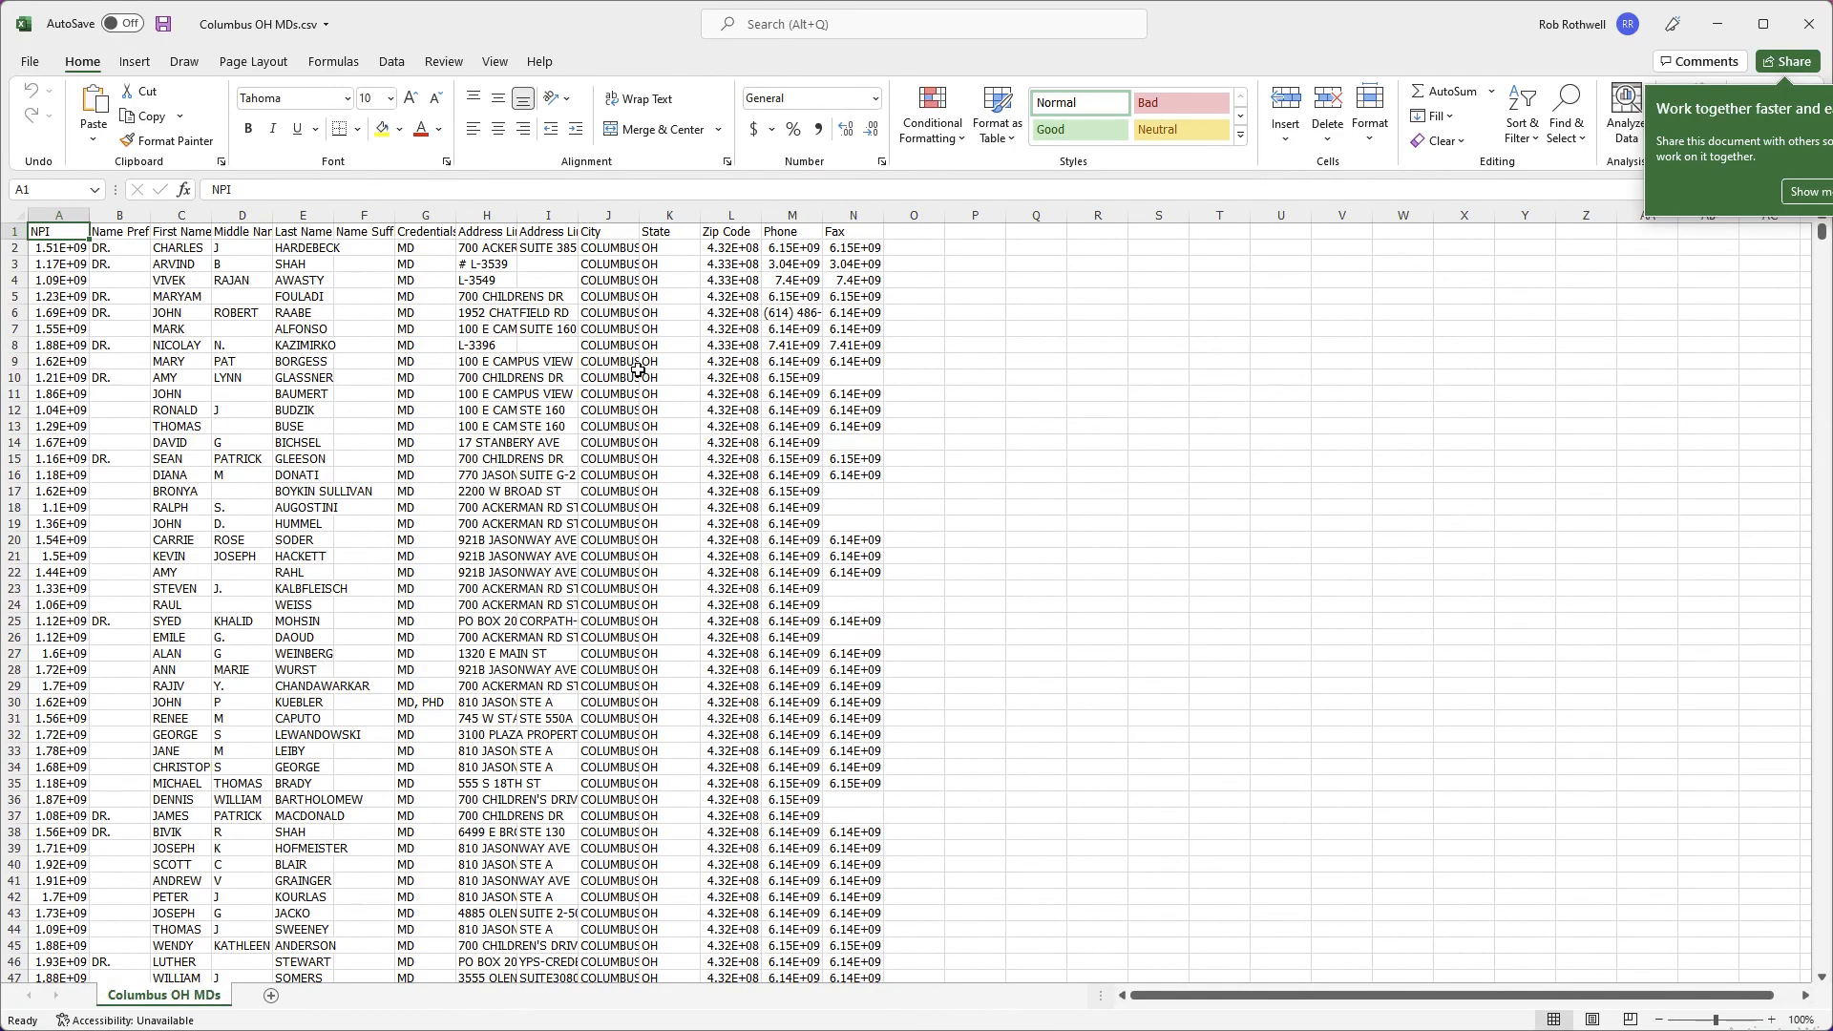
# - Autofit the width of all columns in the sheet and look across them through to the Fax column
pyautogui.click(19, 215)
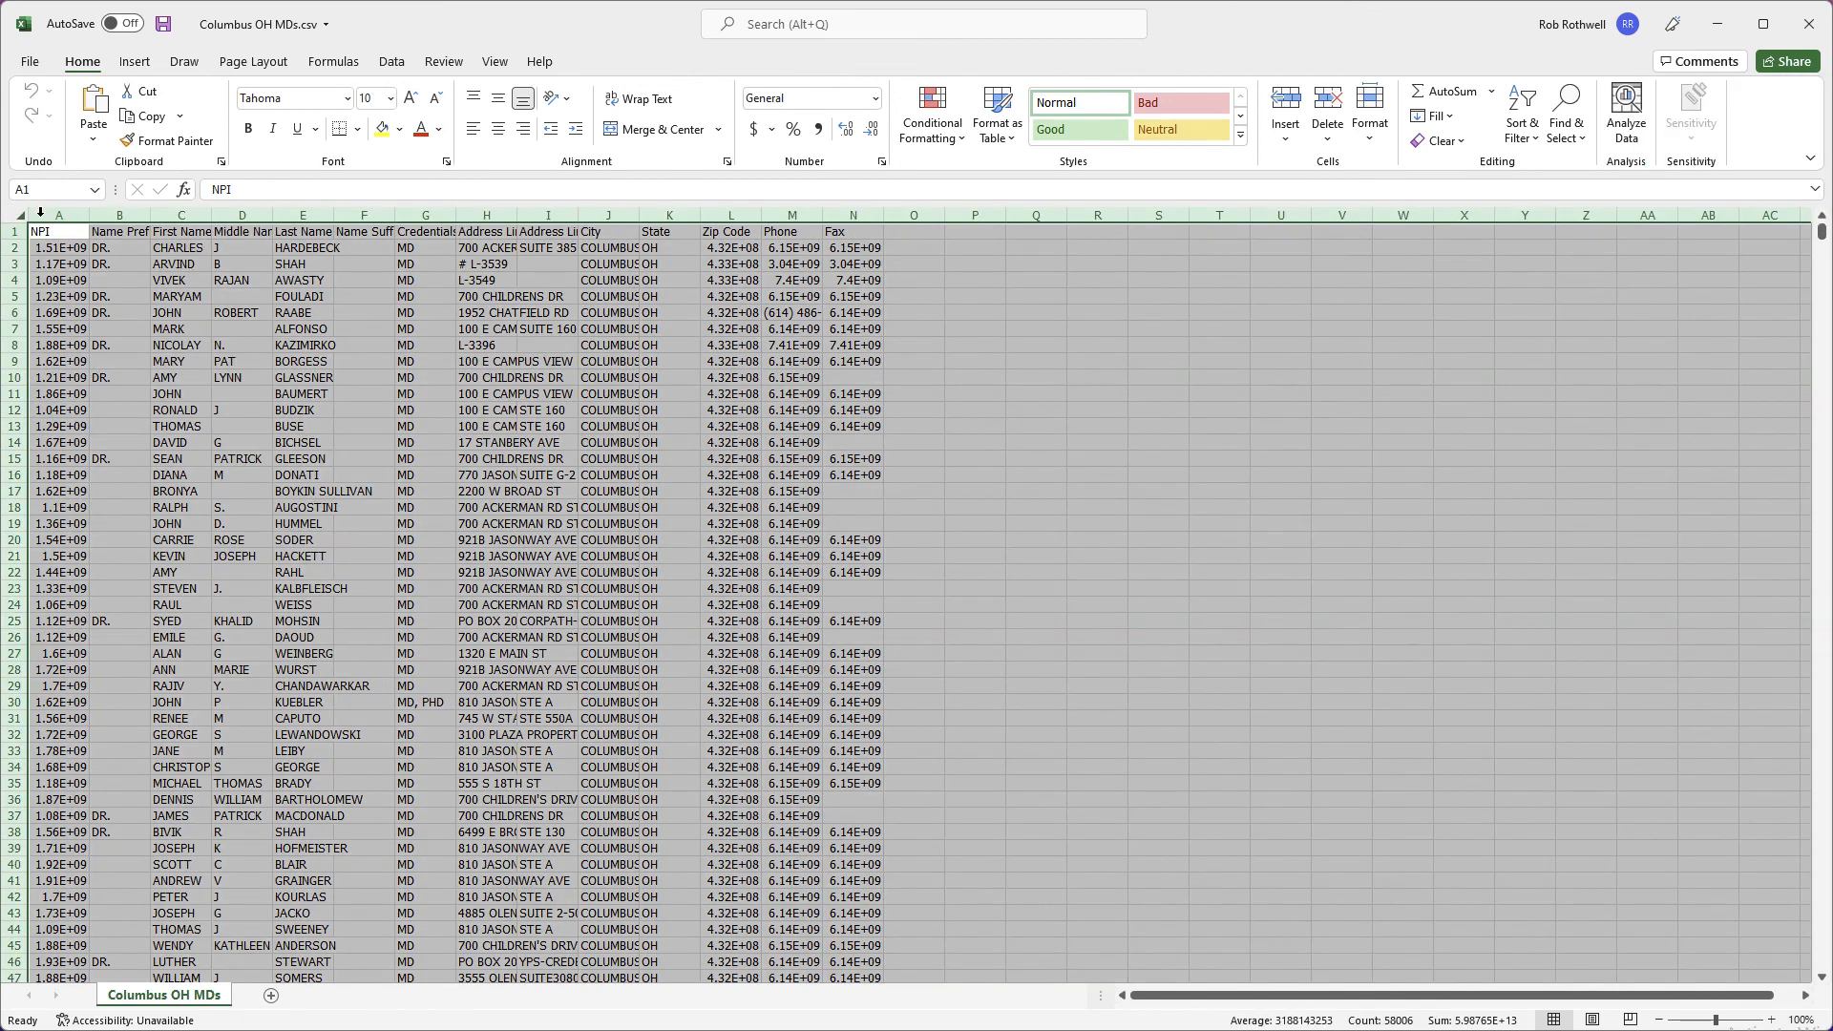
pyautogui.doubleClick(89, 214)
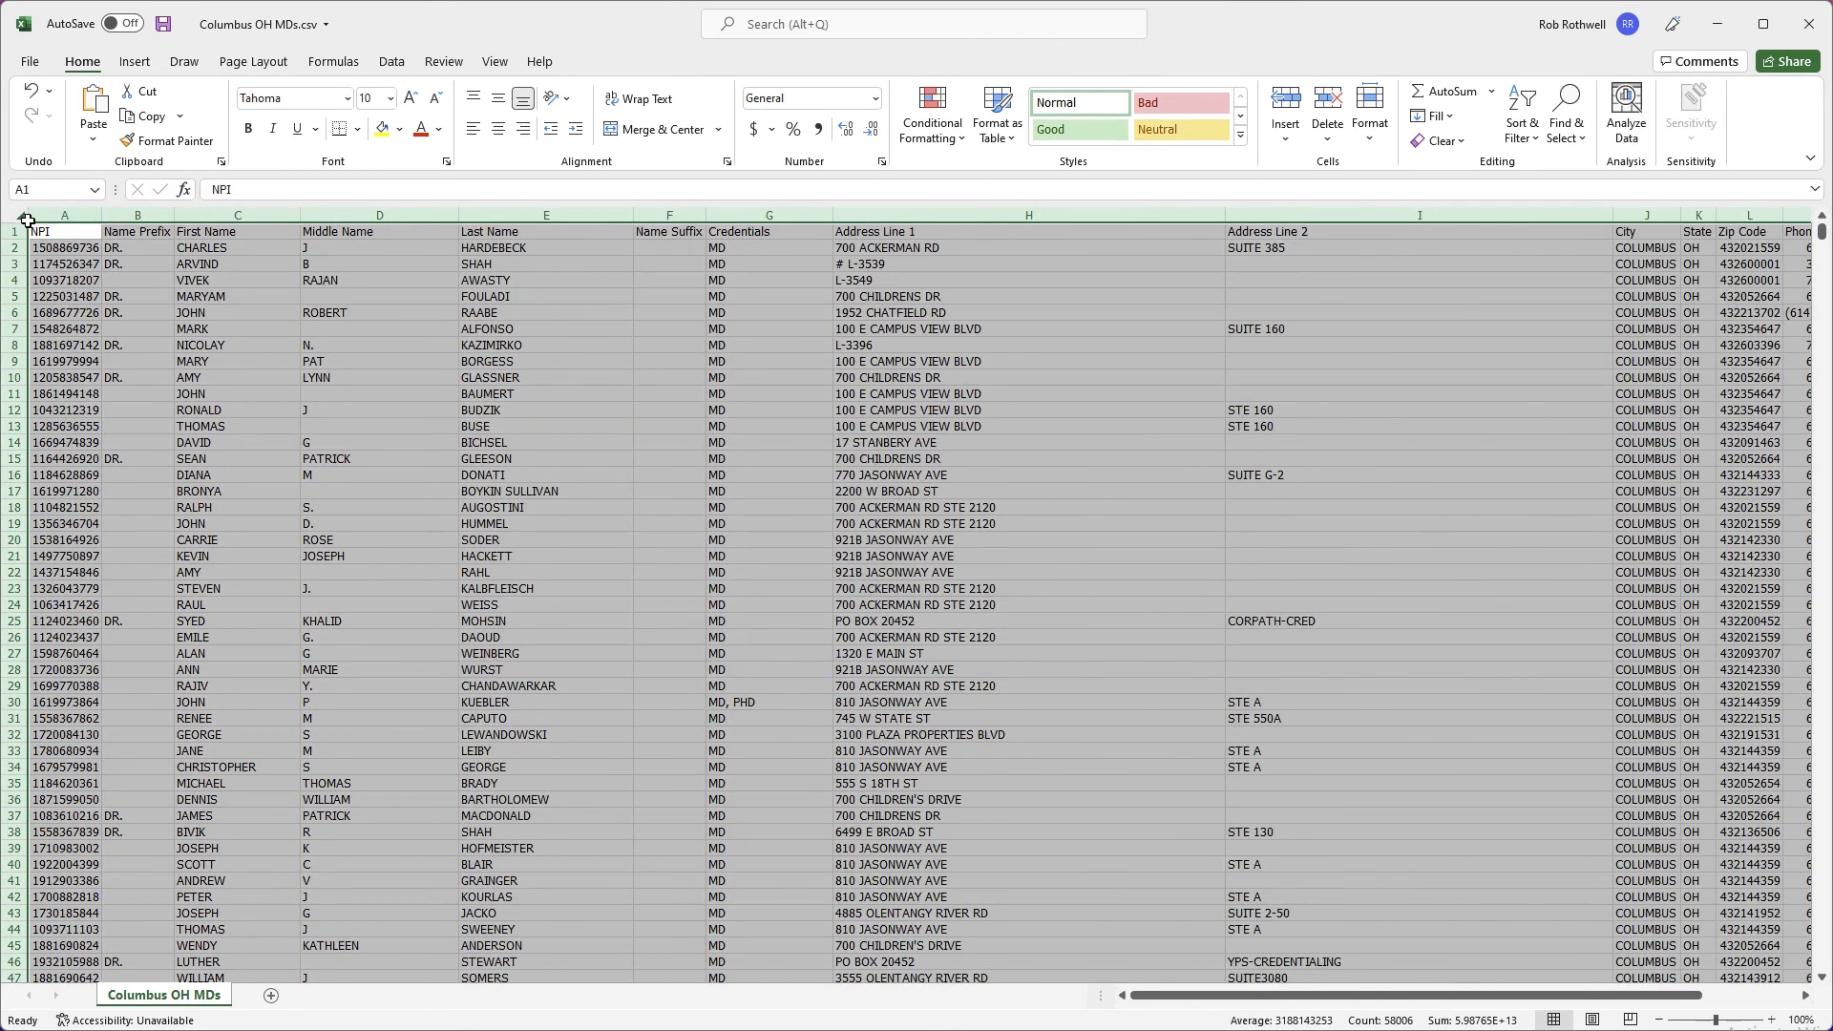
pyautogui.click(74, 239)
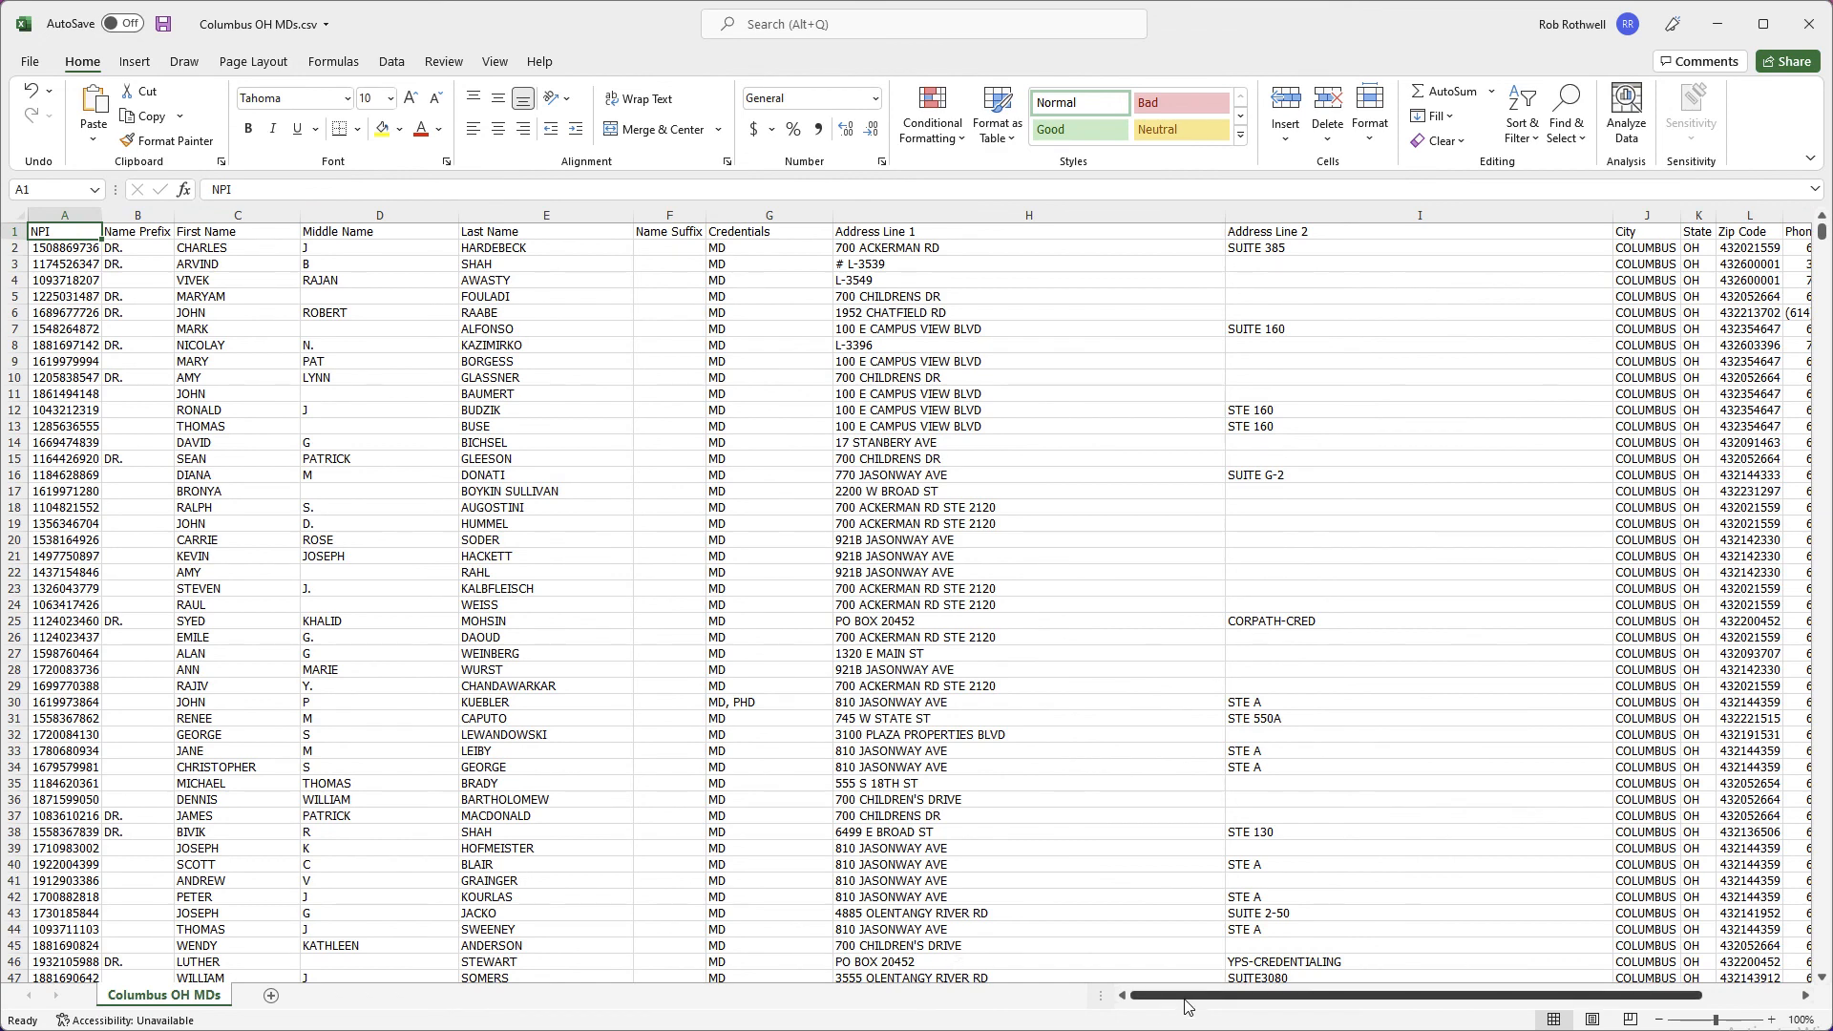
pyautogui.moveTo(1184, 1000); pyautogui.dragTo(1450, 1005)
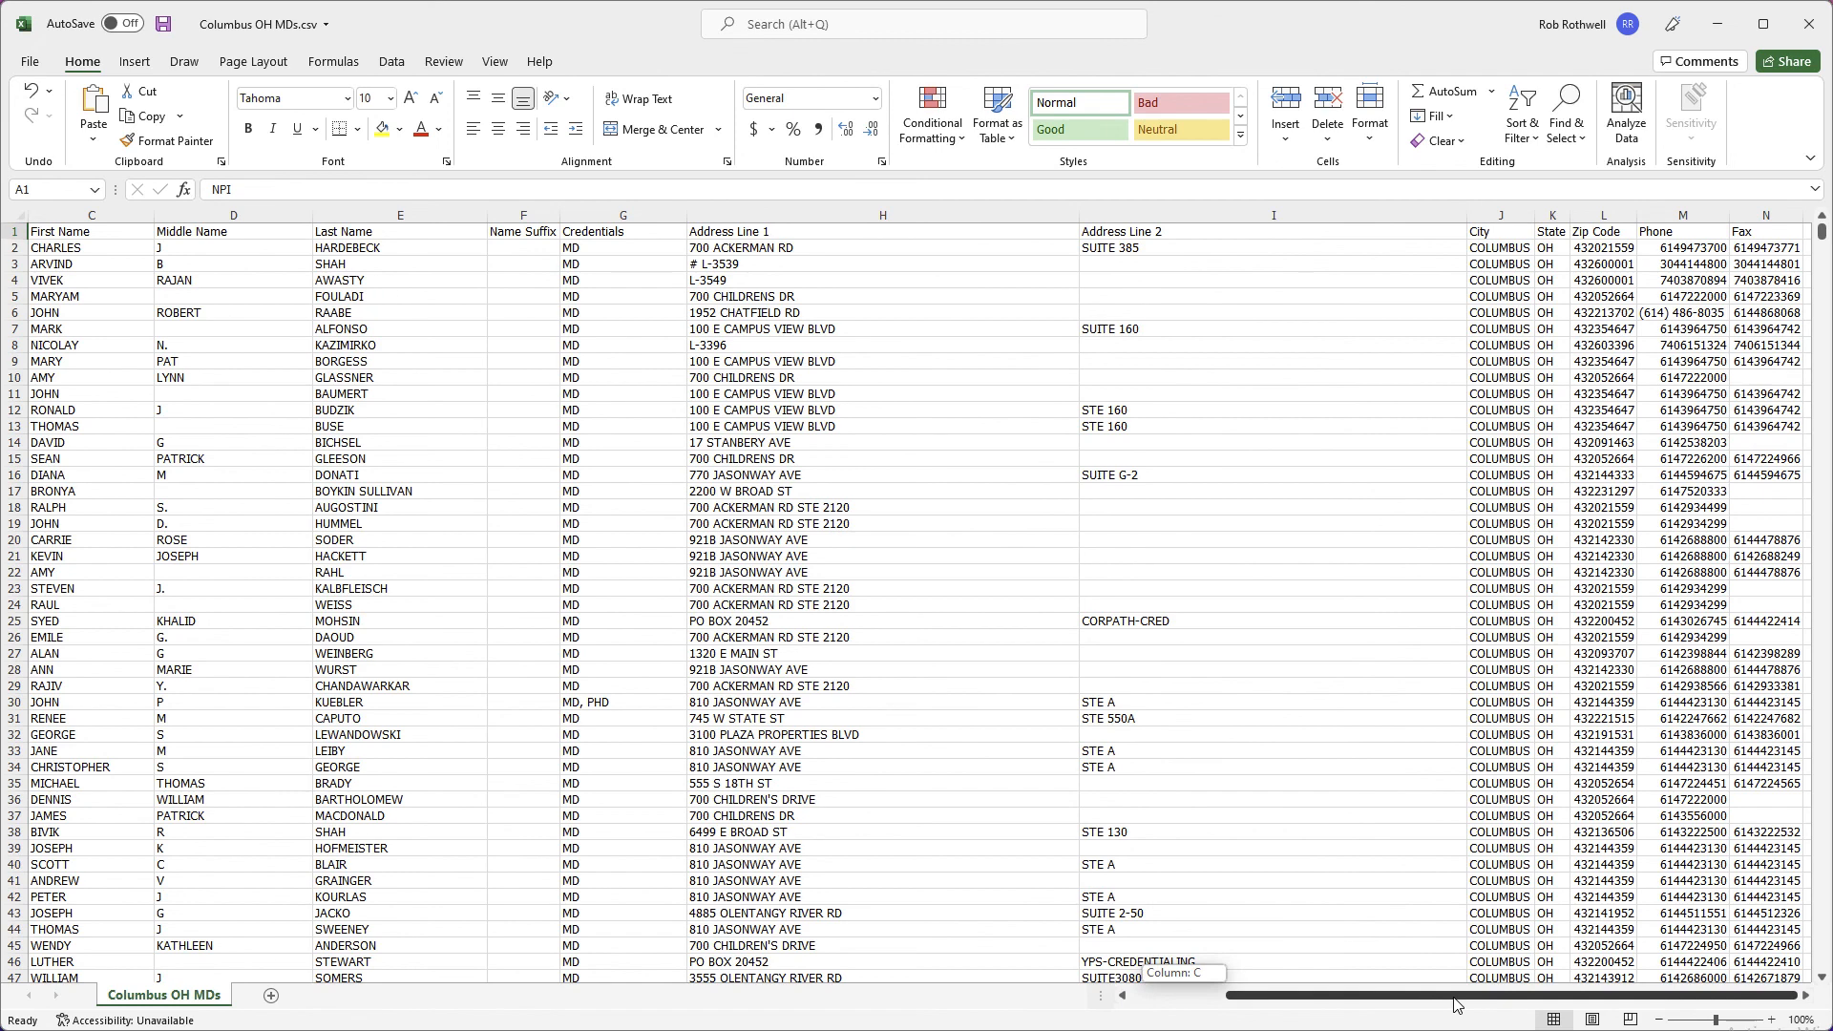
pyautogui.moveTo(1455, 1003); pyautogui.dragTo(1107, 993)
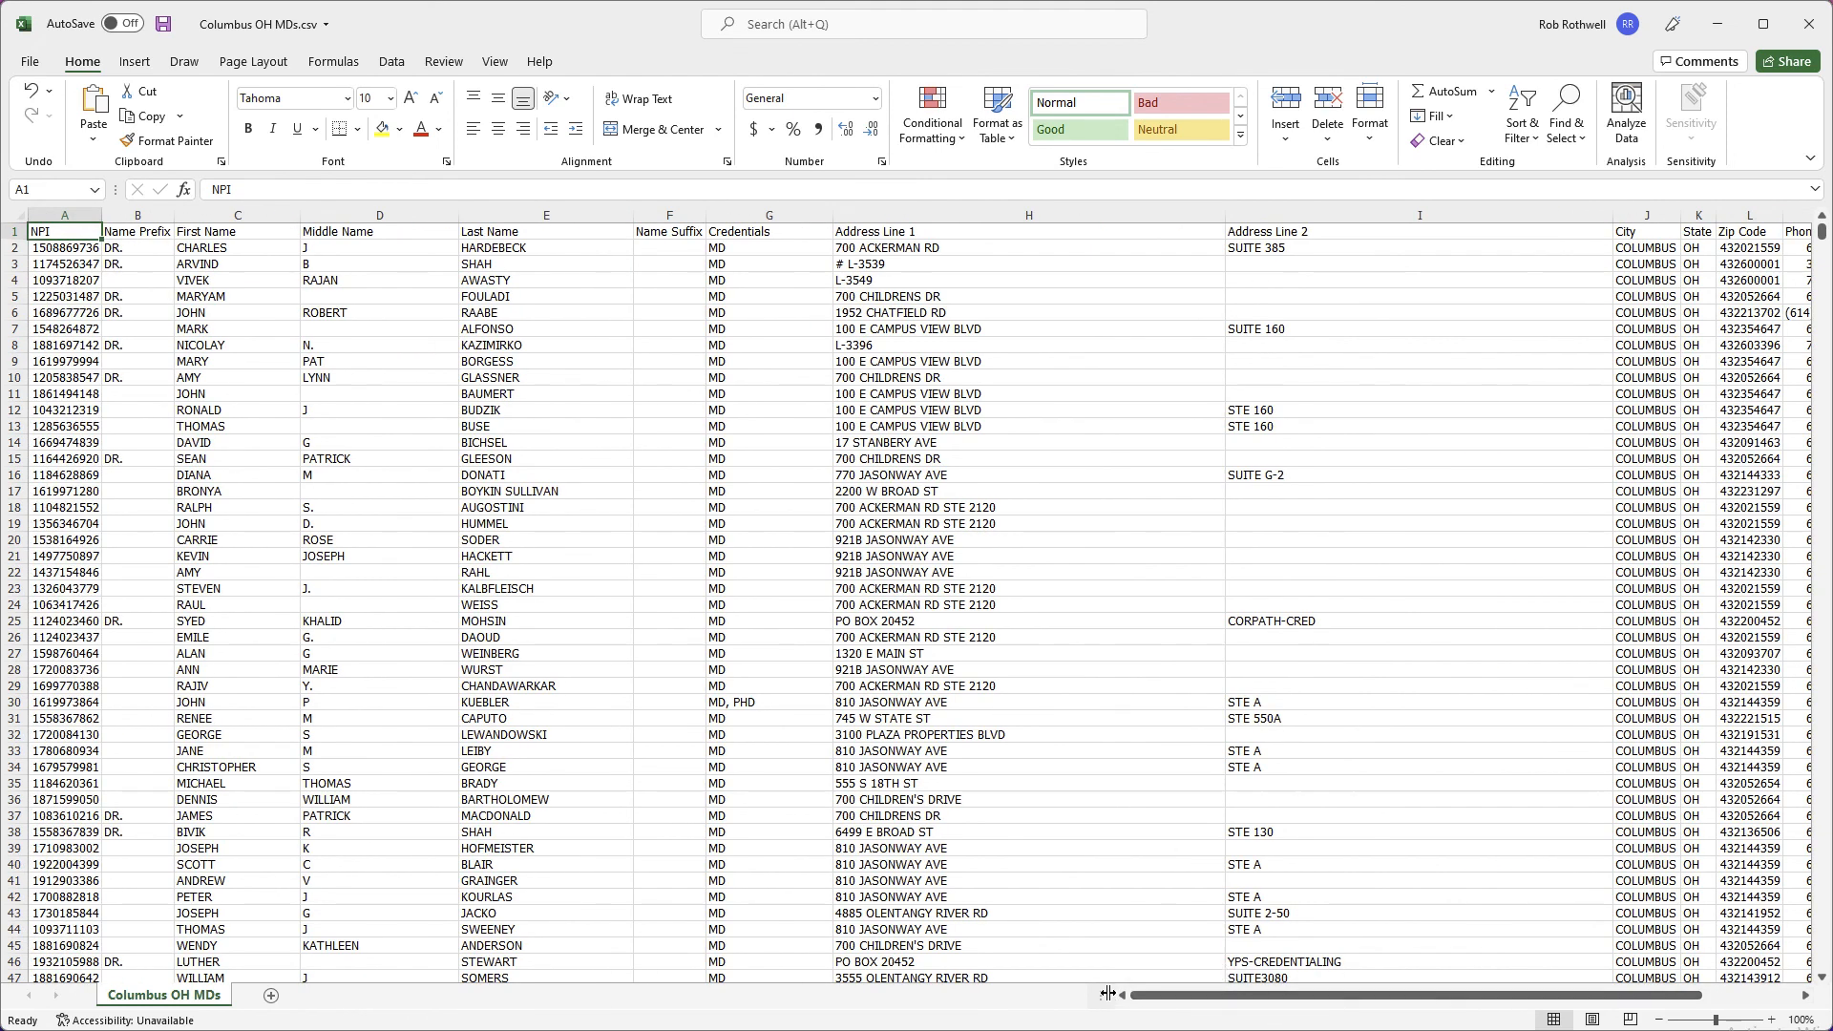